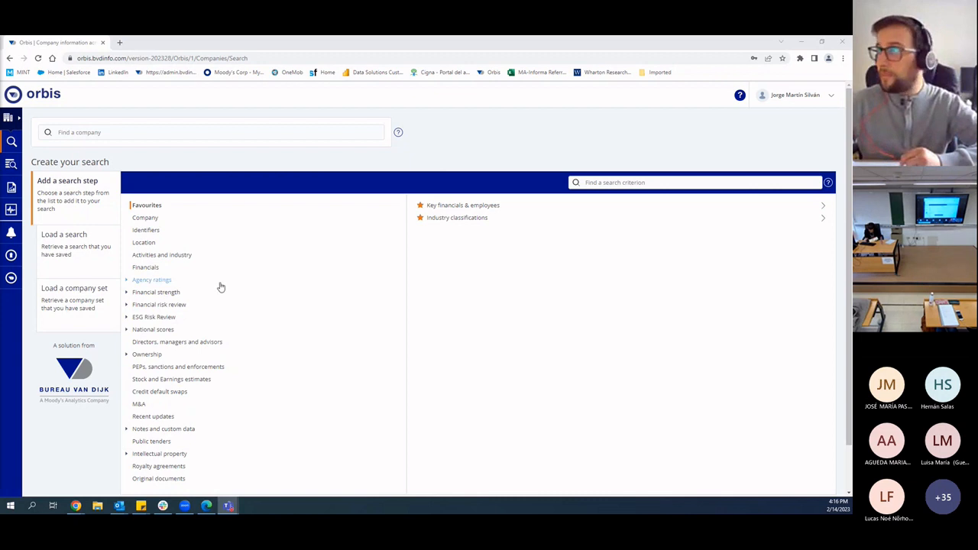
# Add the All companies criterion from the Company category as a search step.
pyautogui.scroll(-2, 220, 286)
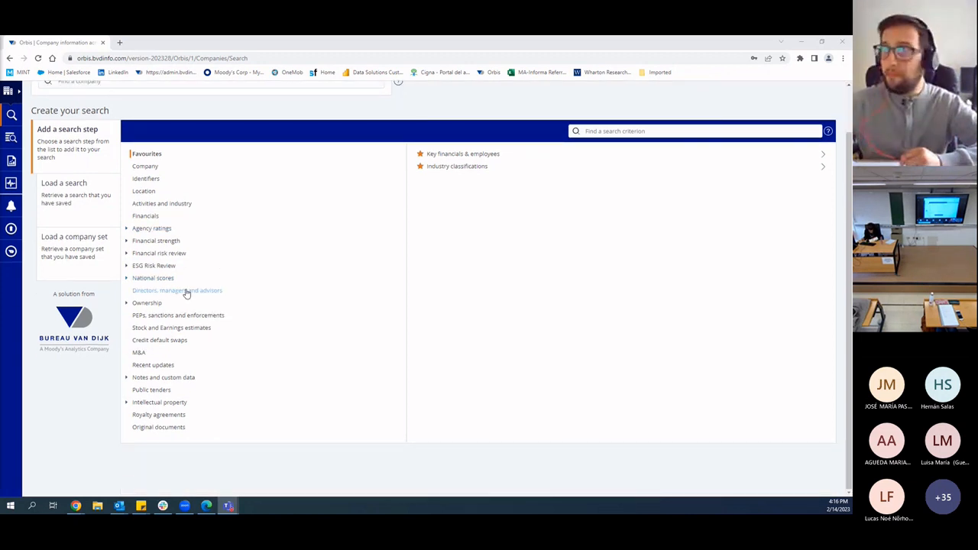
pyautogui.scroll(2, 186, 293)
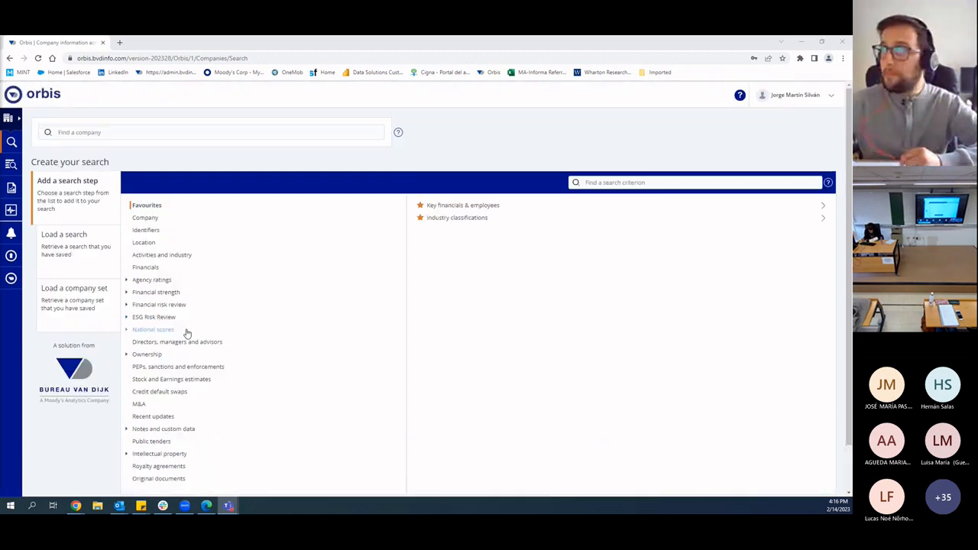
pyautogui.click(149, 220)
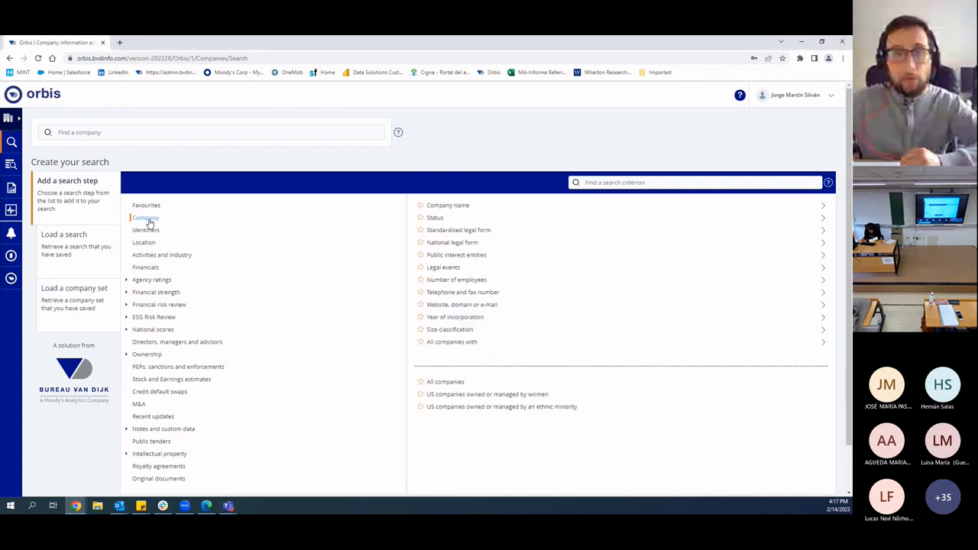
pyautogui.click(441, 384)
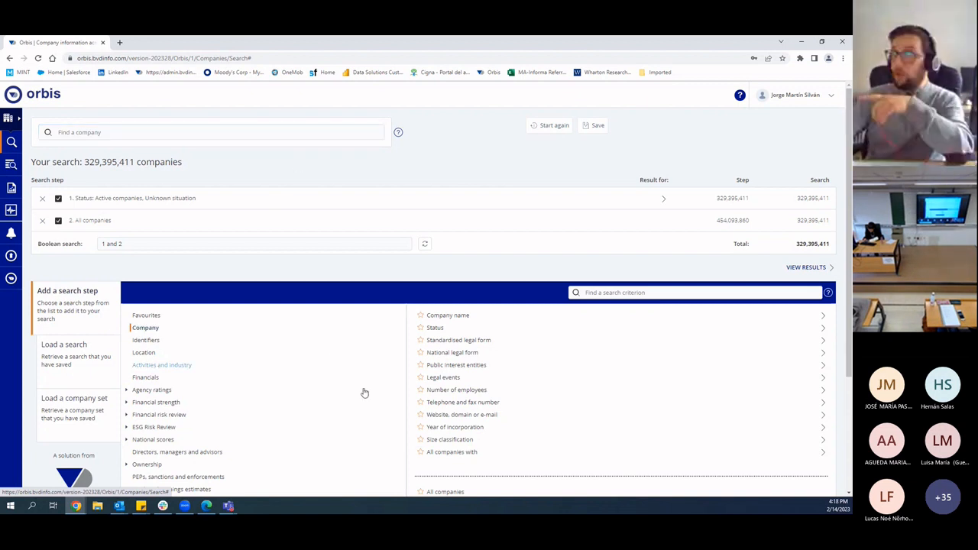
# Examine how the active-companies status step and the All companies step combine into the search total.
pyautogui.scroll(-1, 447, 429)
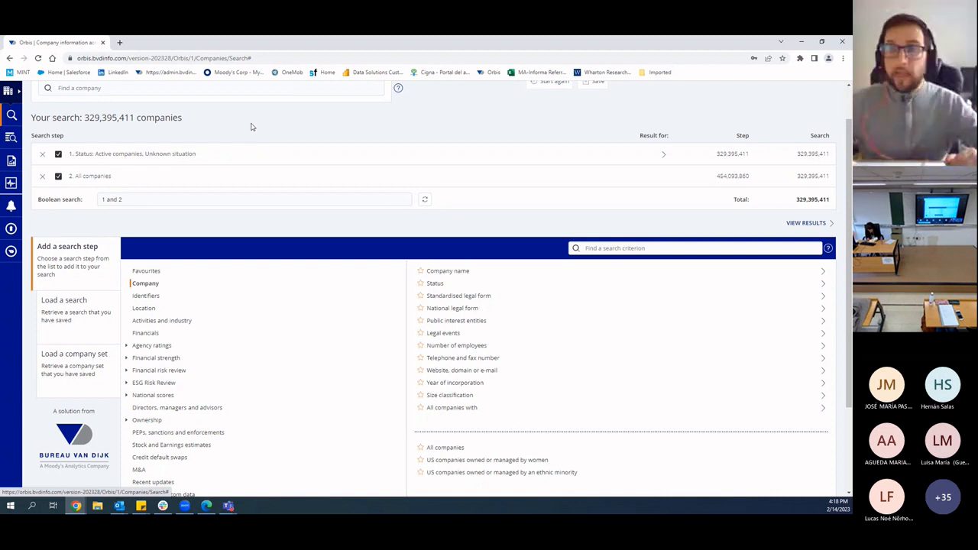
pyautogui.scroll(1, 260, 156)
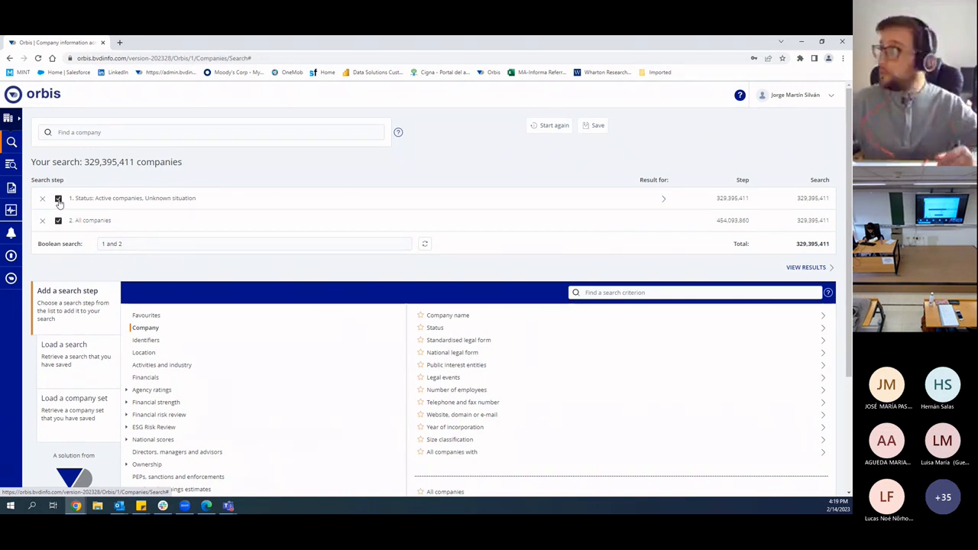
pyautogui.moveTo(135, 230); pyautogui.dragTo(75, 233)
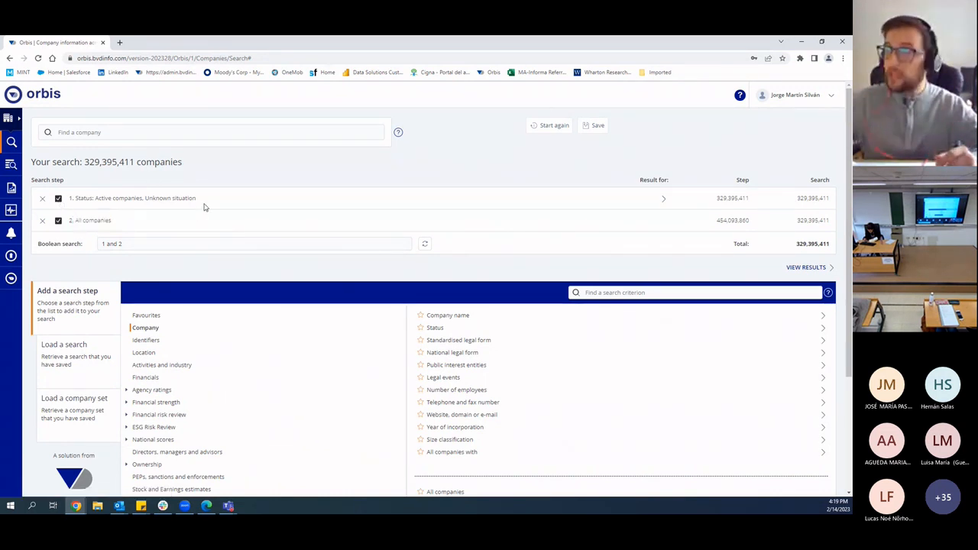
pyautogui.moveTo(203, 205); pyautogui.dragTo(96, 203)
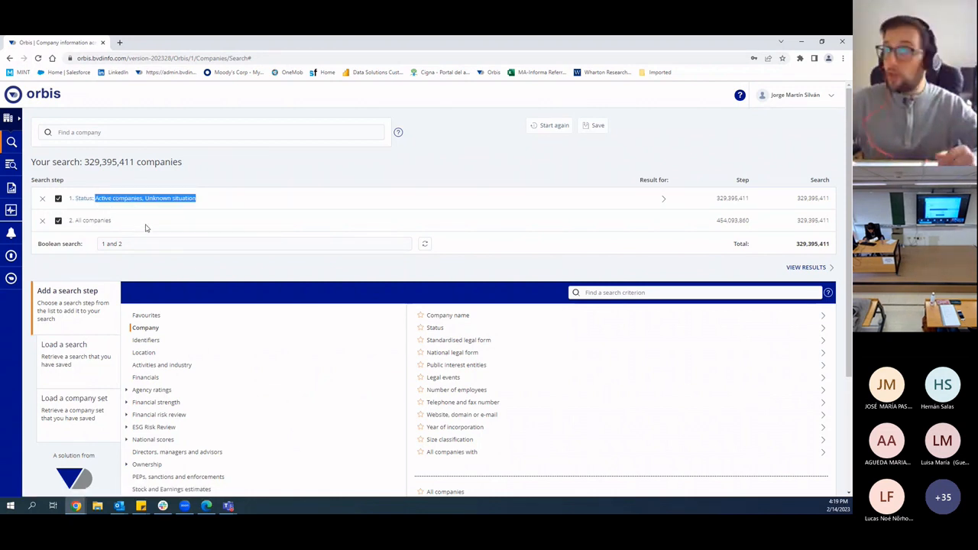
pyautogui.click(324, 226)
pyautogui.moveTo(796, 249); pyautogui.dragTo(843, 249)
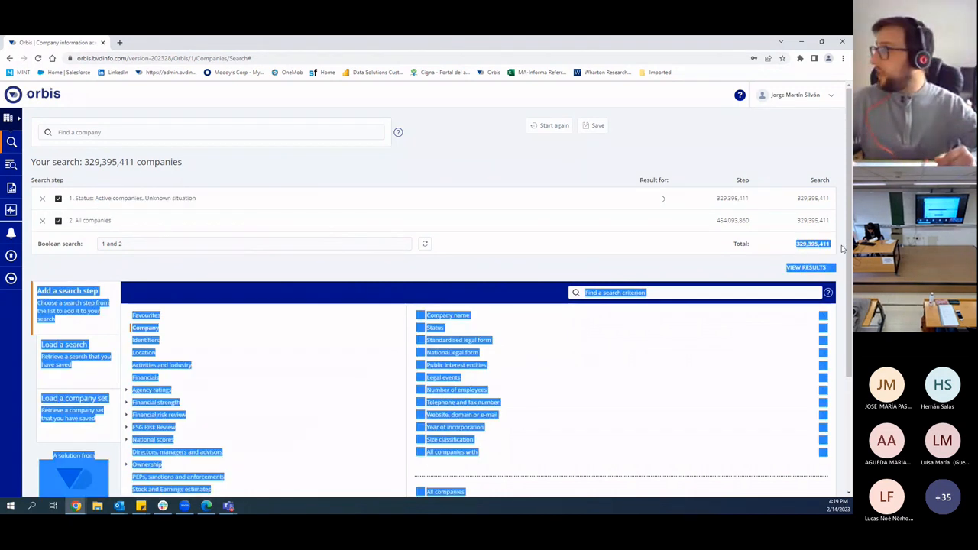
pyautogui.click(783, 249)
pyautogui.moveTo(783, 249); pyautogui.dragTo(833, 250)
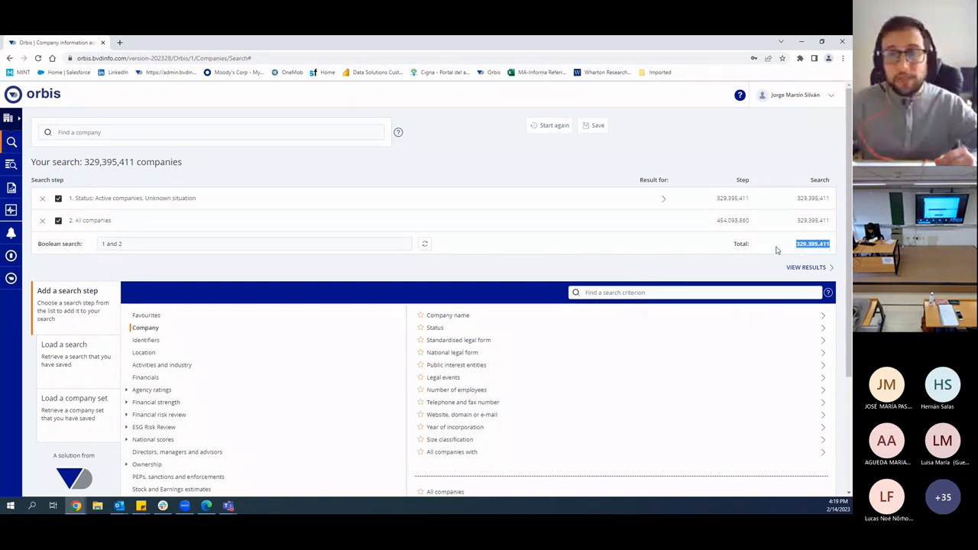
pyautogui.click(220, 260)
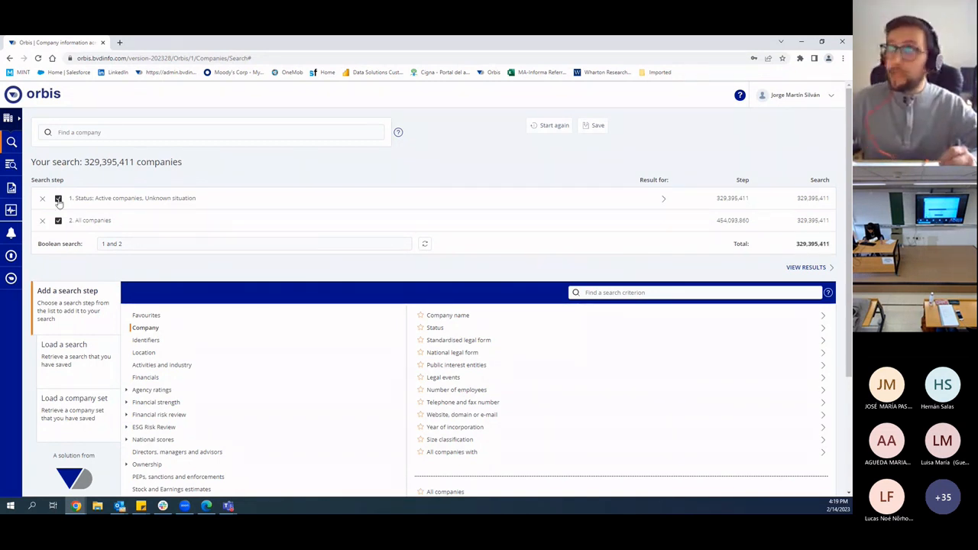
# Exclude the status step for active companies and unknown situation from the search and delete it.
pyautogui.click(58, 198)
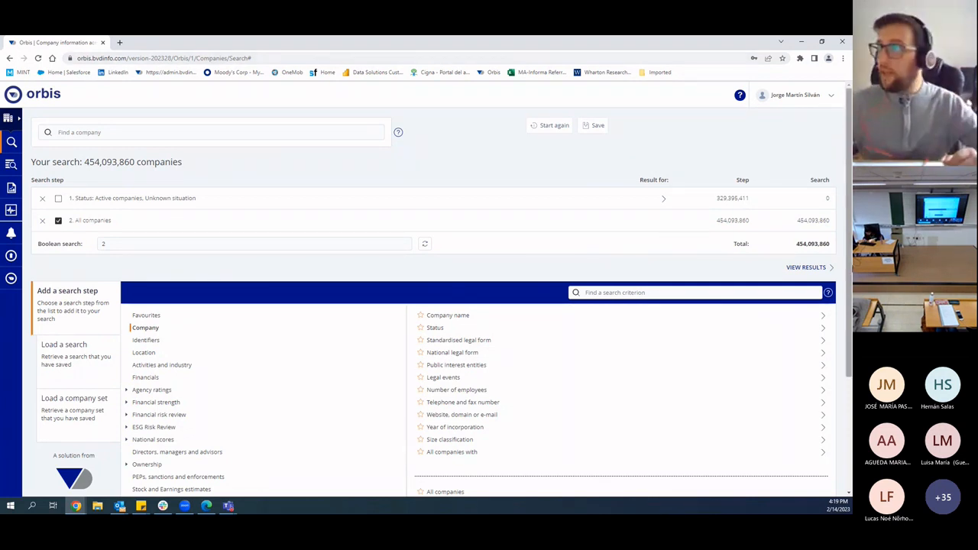
pyautogui.click(508, 273)
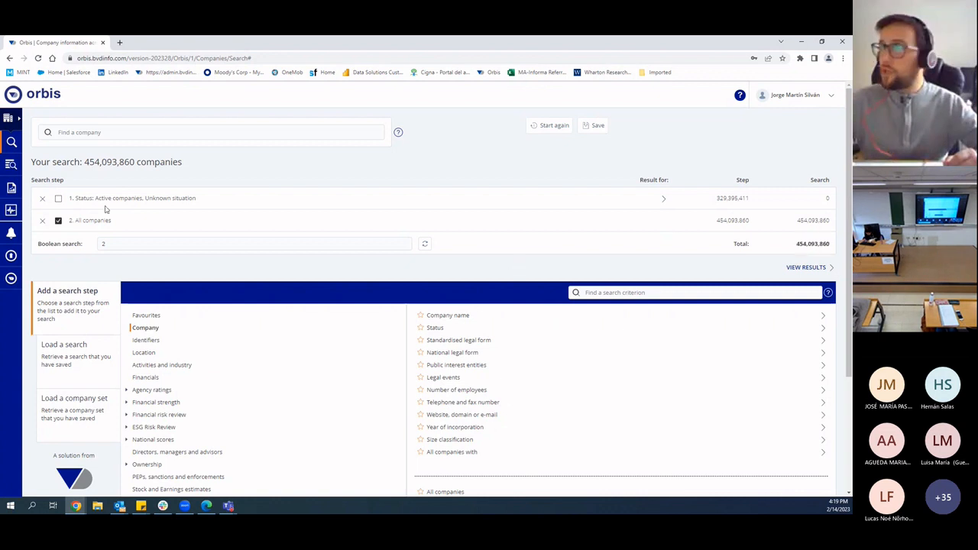
pyautogui.click(42, 199)
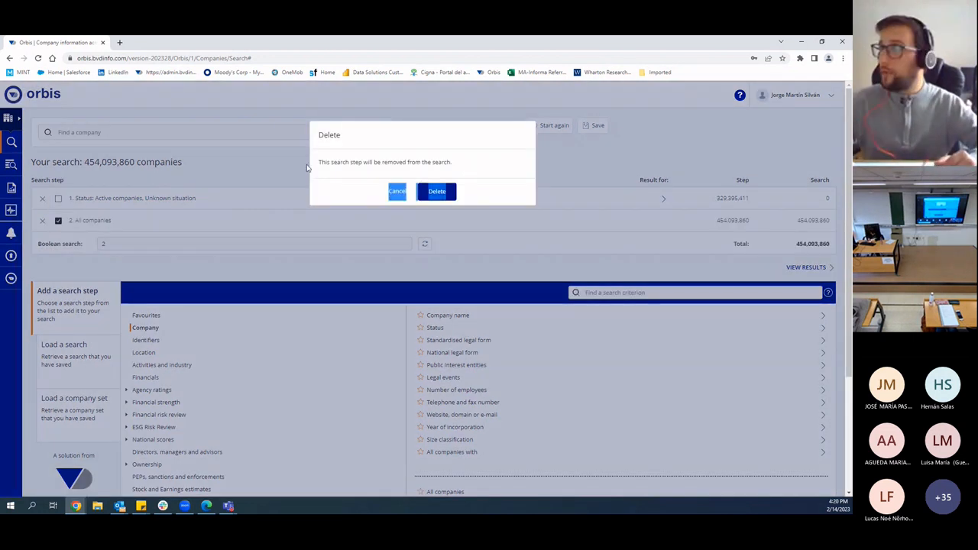
pyautogui.click(442, 192)
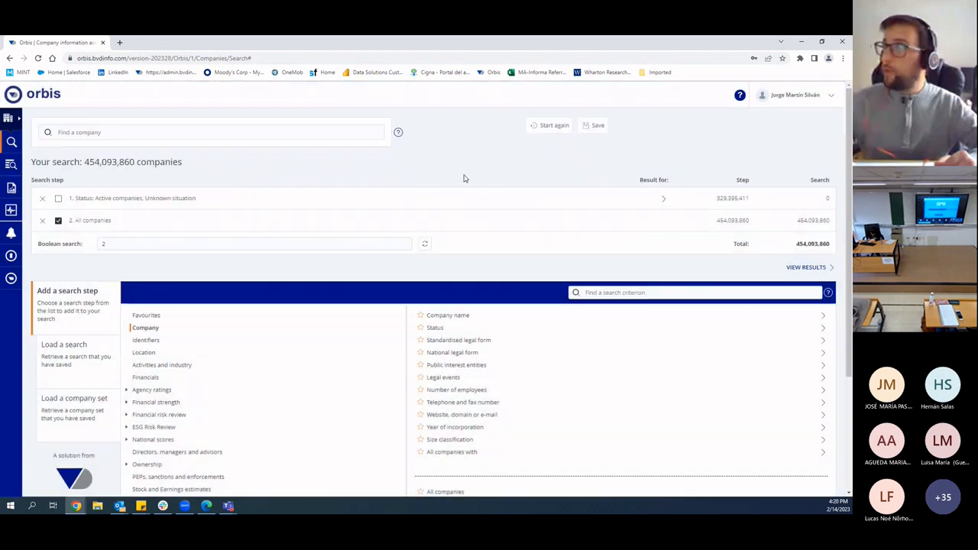
pyautogui.click(43, 198)
pyautogui.click(321, 163)
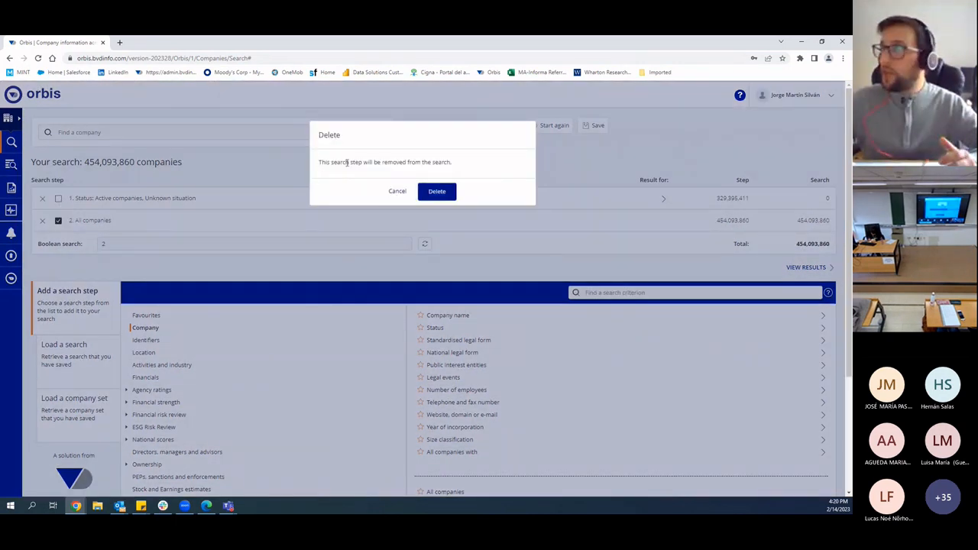
pyautogui.click(437, 197)
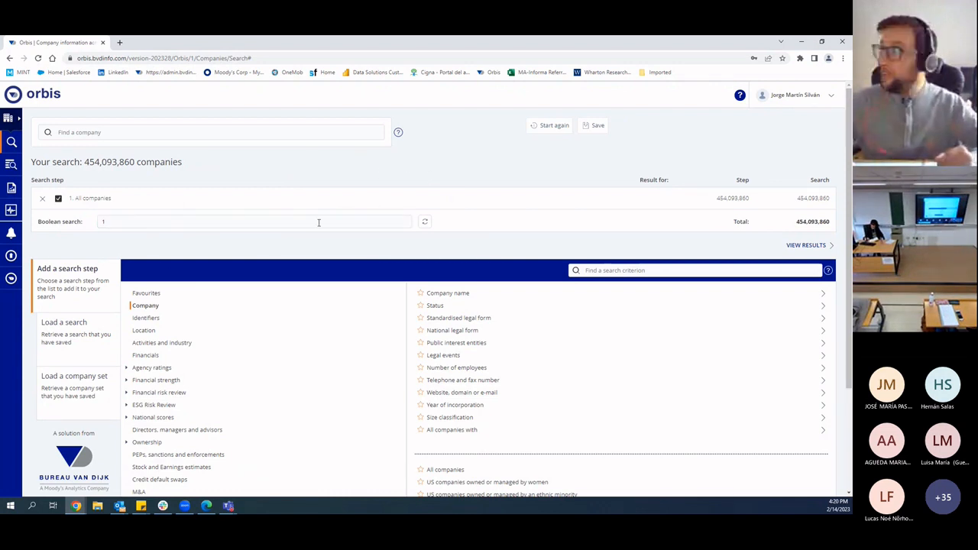
# Start a new search, removing the current search steps.
pyautogui.click(539, 128)
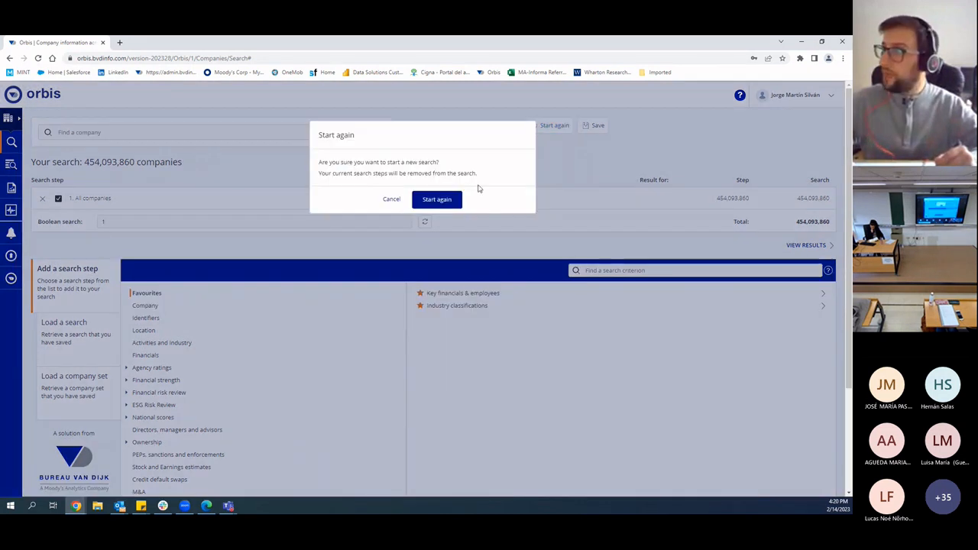
pyautogui.click(422, 201)
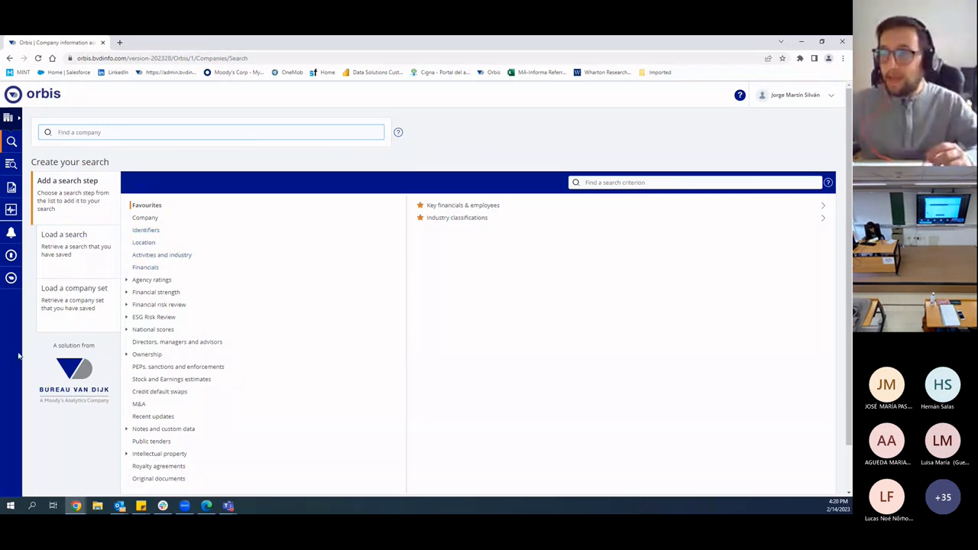
# In the Financial accounts settings, base searches on a preferred account using annual reports and unconsolidated accounts.
pyautogui.click(11, 280)
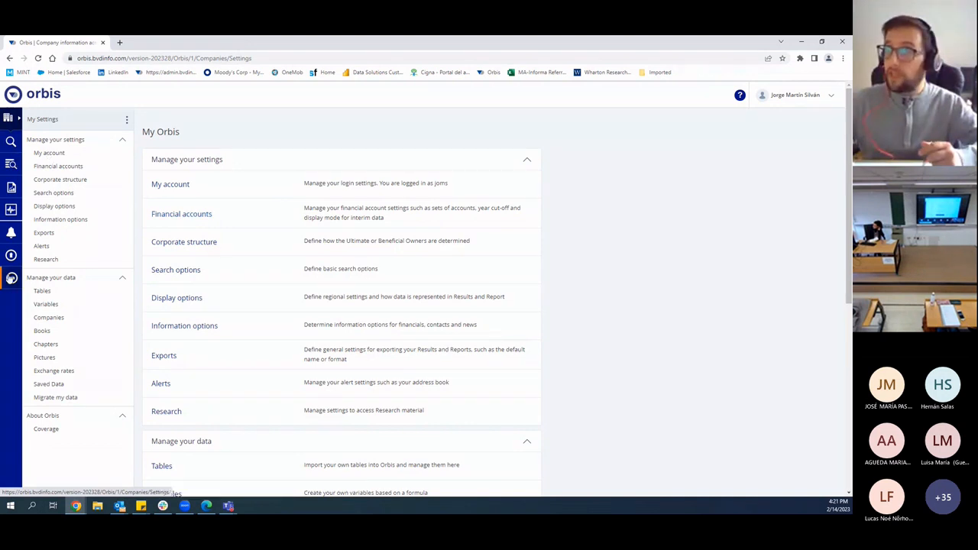
pyautogui.click(197, 218)
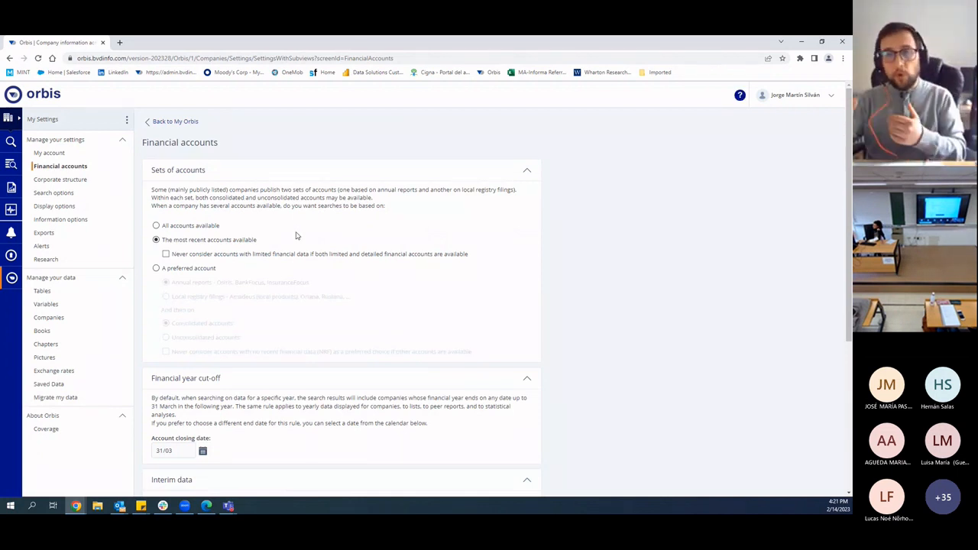
pyautogui.click(156, 226)
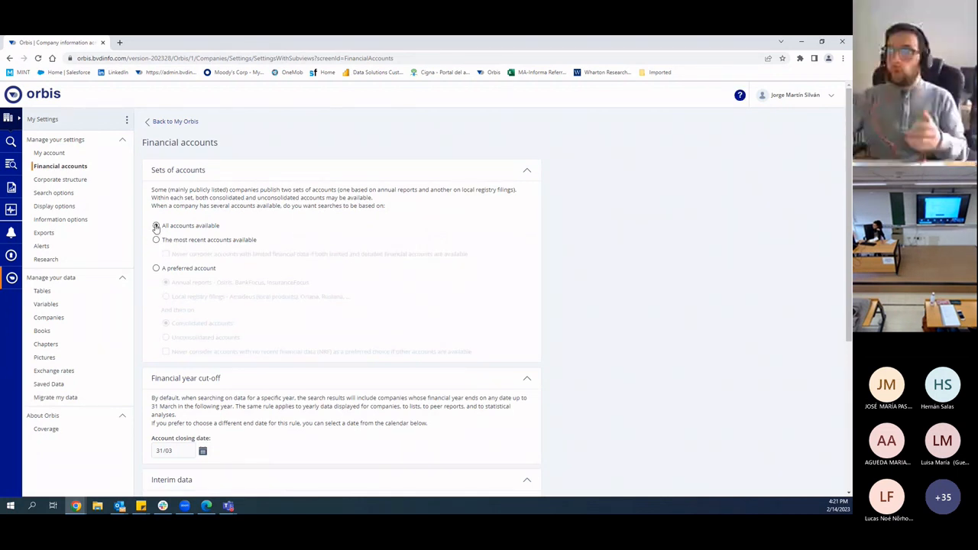
pyautogui.click(156, 241)
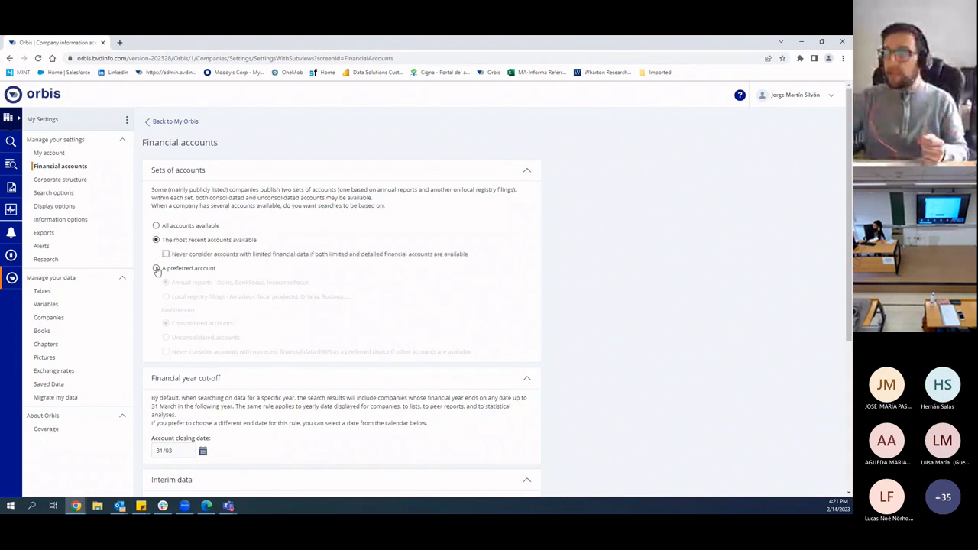
pyautogui.click(156, 269)
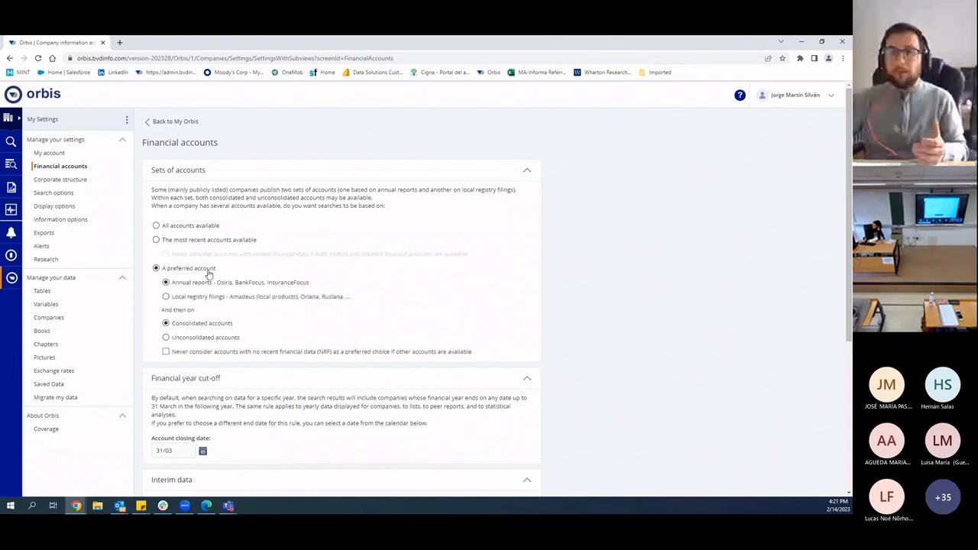
pyautogui.click(166, 338)
pyautogui.scroll(-1, 440, 340)
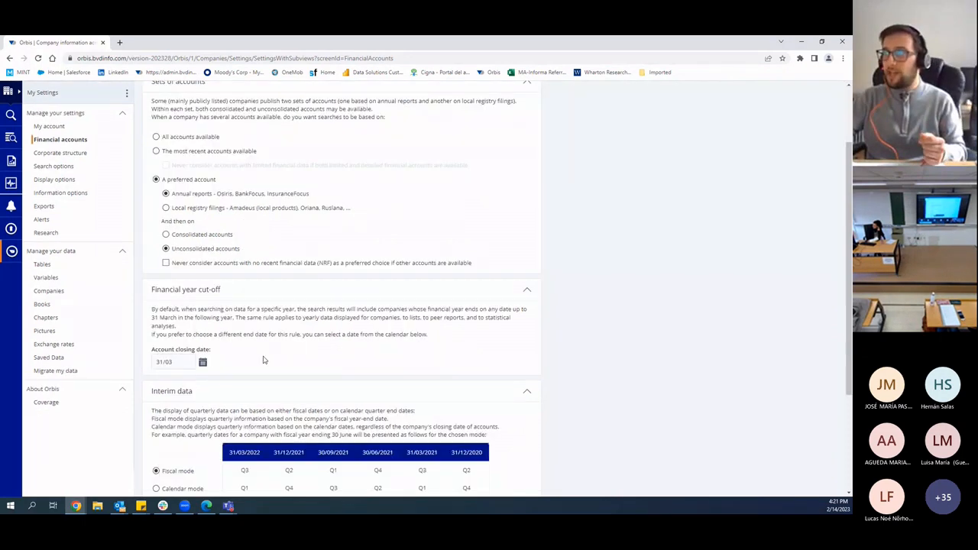
pyautogui.scroll(-1, 159, 313)
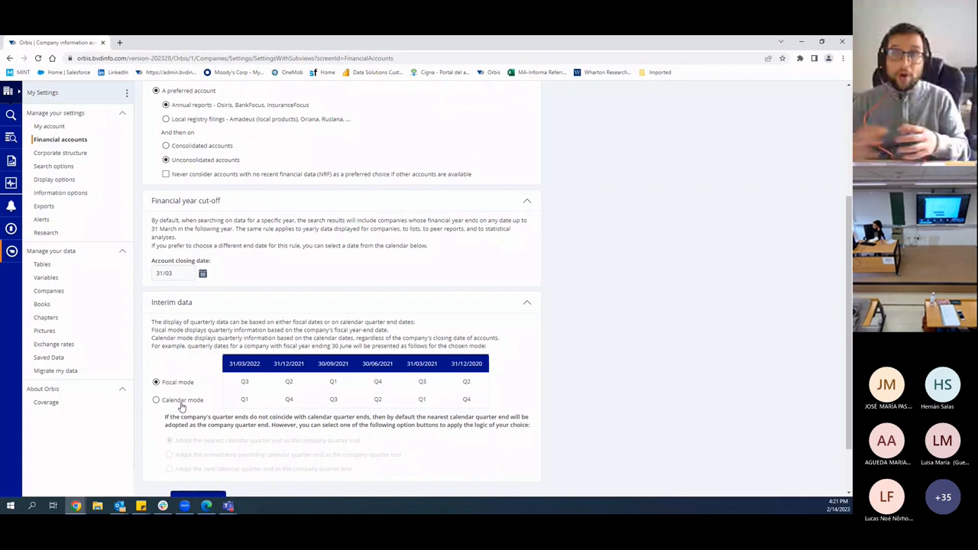
pyautogui.scroll(-1, 183, 407)
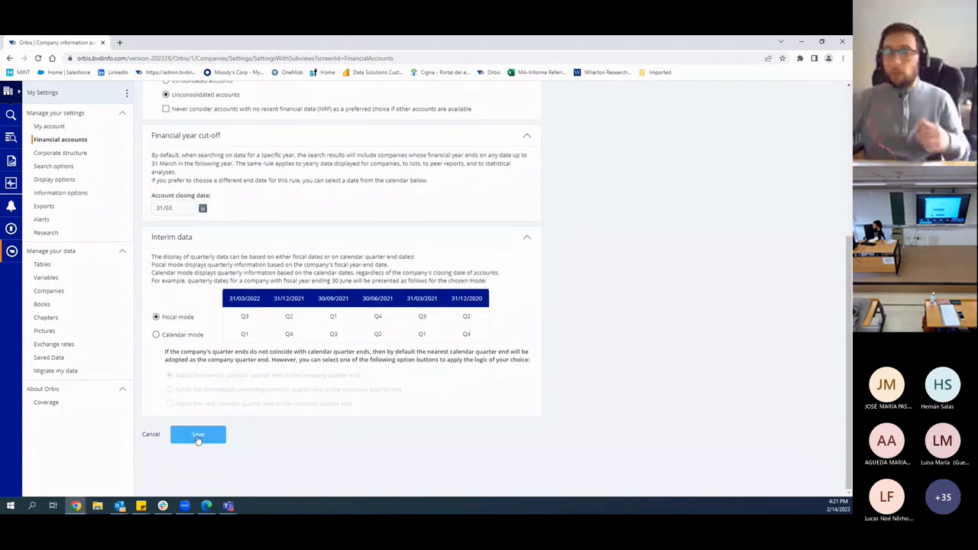
pyautogui.scroll(5, 153, 323)
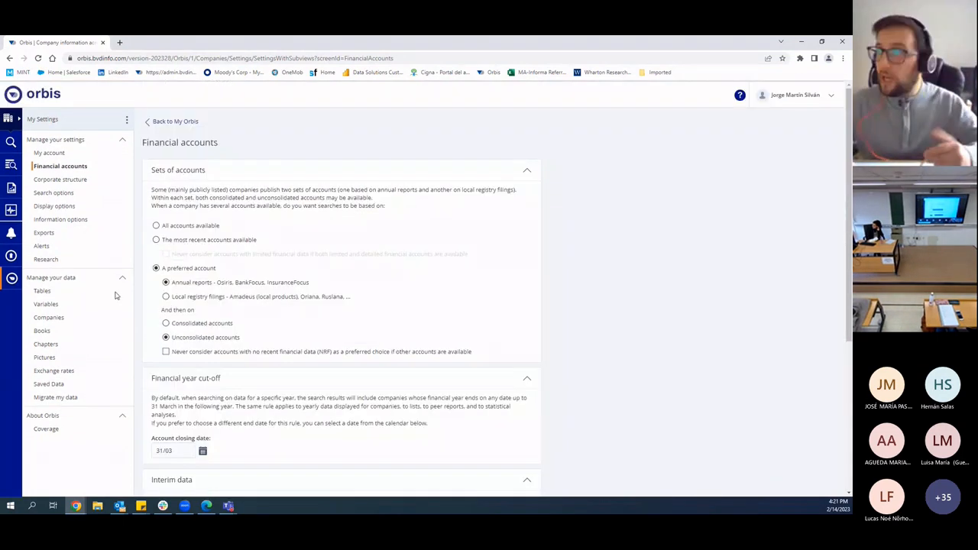
# In the Corporate structure settings, exclude banks, financial institutions and insurance companies from the shareholder types considered ultimate owners.
pyautogui.click(59, 185)
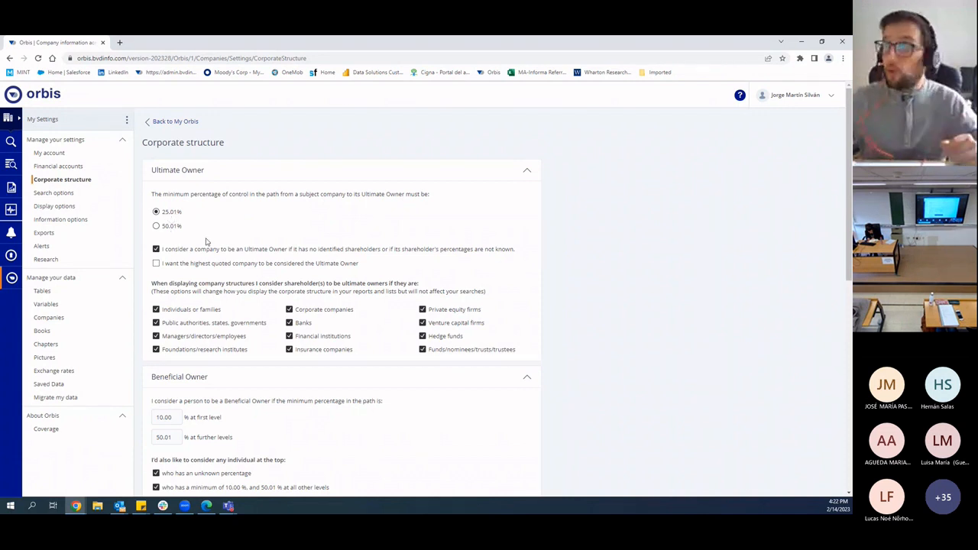
pyautogui.scroll(-1, 216, 275)
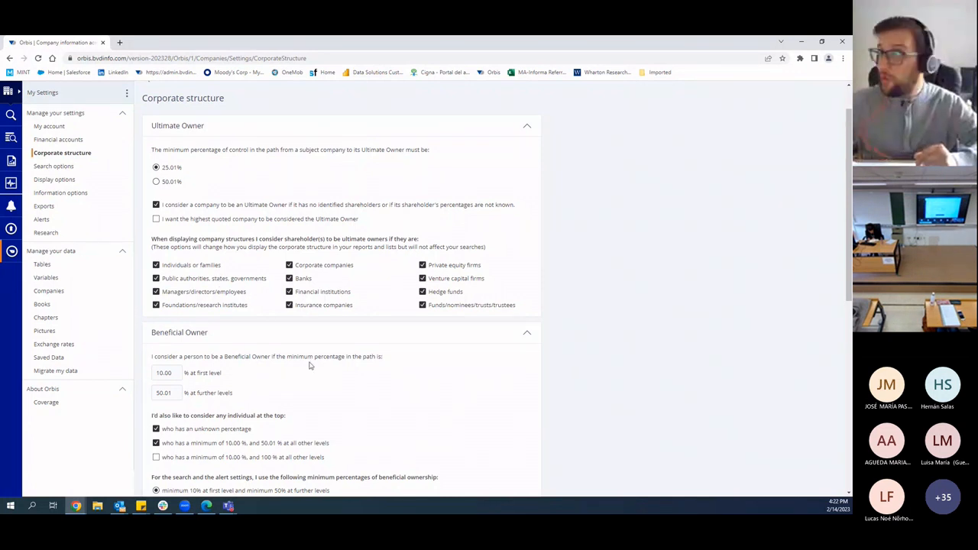
pyautogui.click(290, 278)
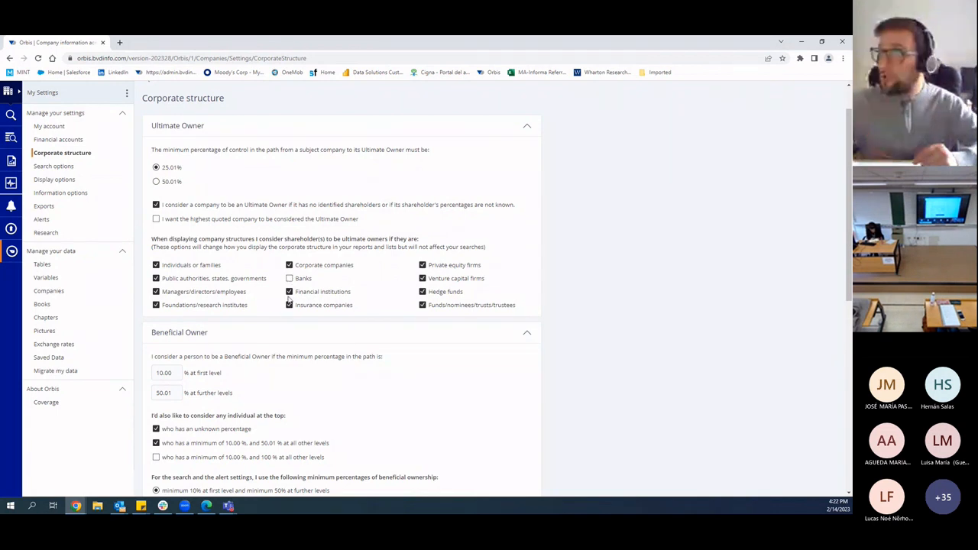
pyautogui.click(289, 292)
pyautogui.click(290, 305)
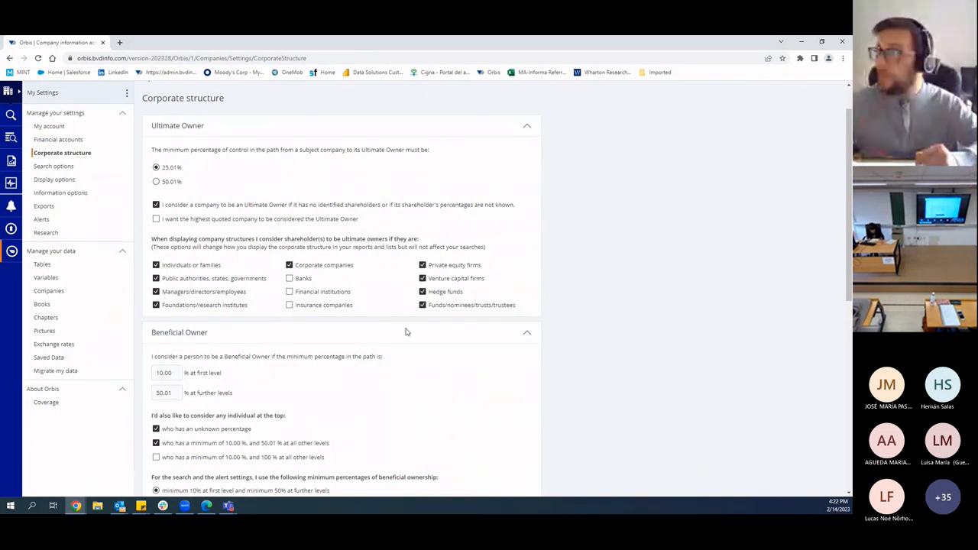
pyautogui.scroll(-3, 406, 332)
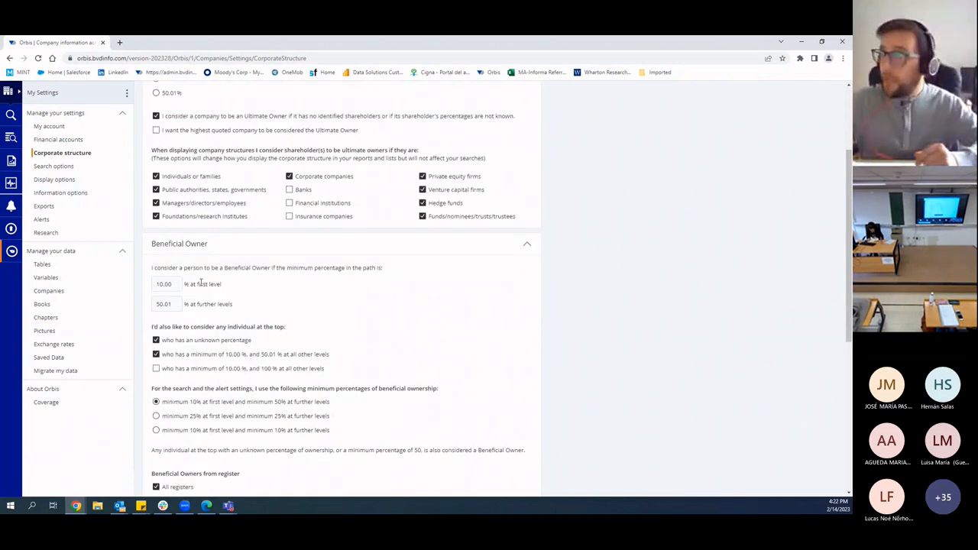
pyautogui.scroll(-1, 174, 409)
pyautogui.scroll(-3, 191, 411)
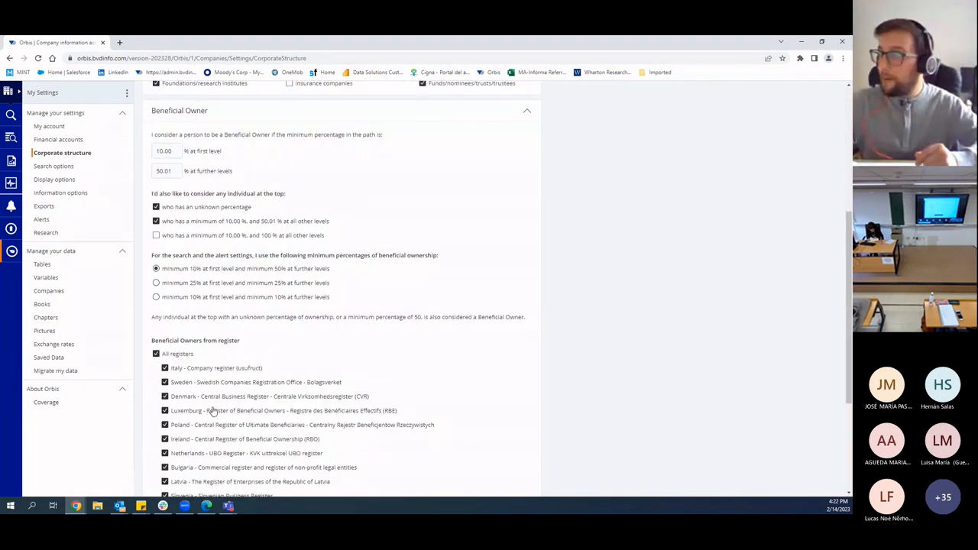
pyautogui.scroll(-5, 213, 411)
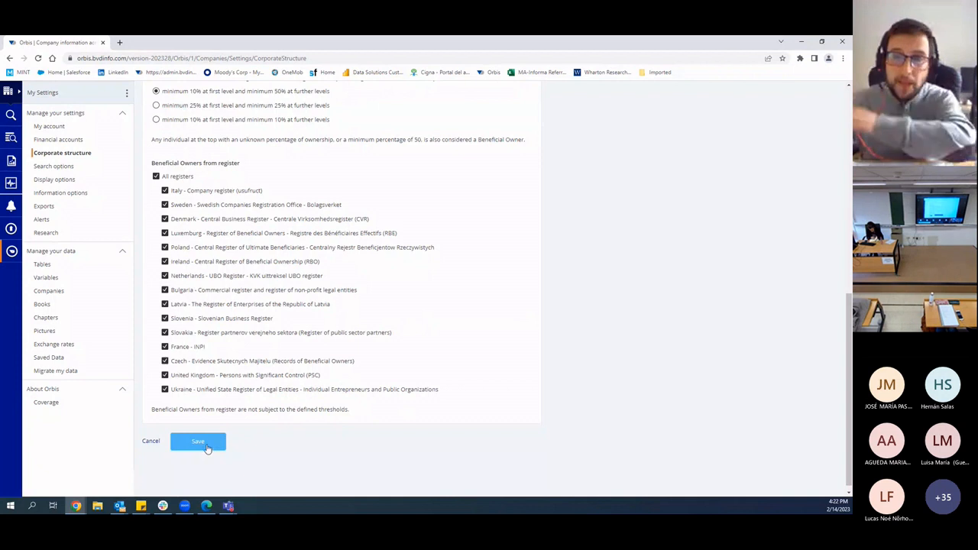
# Review the custom tables and variables settings, and examine the database coverage of financial data by world region.
pyautogui.scroll(10, 124, 343)
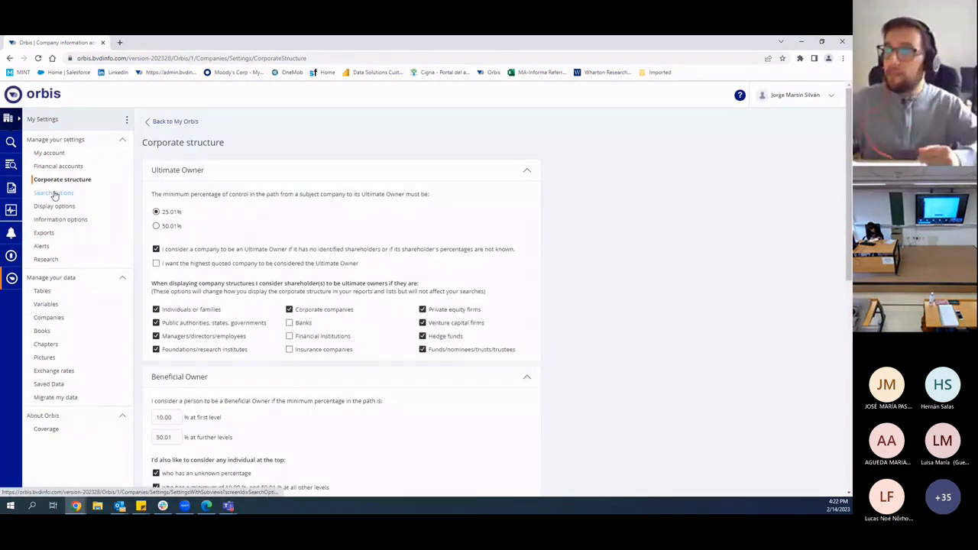
pyautogui.click(43, 296)
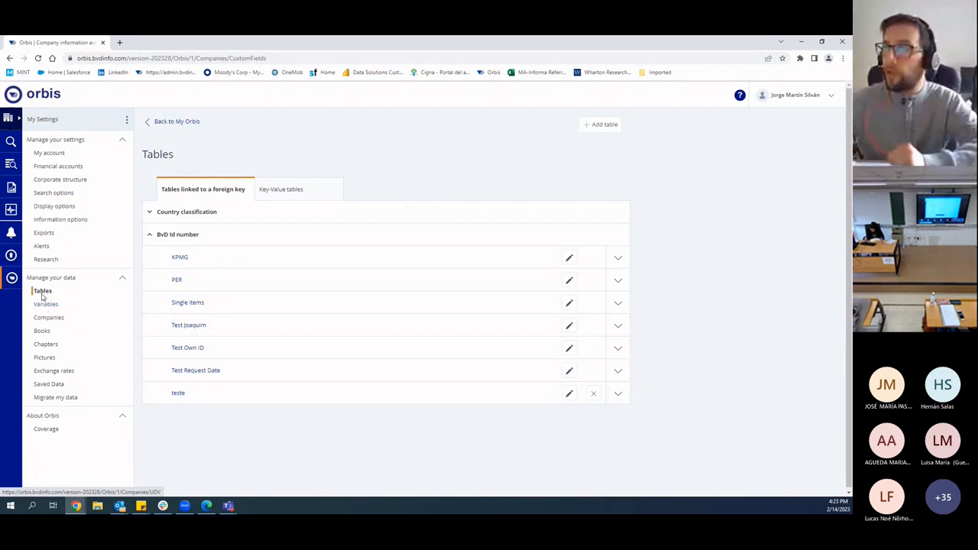
pyautogui.click(46, 304)
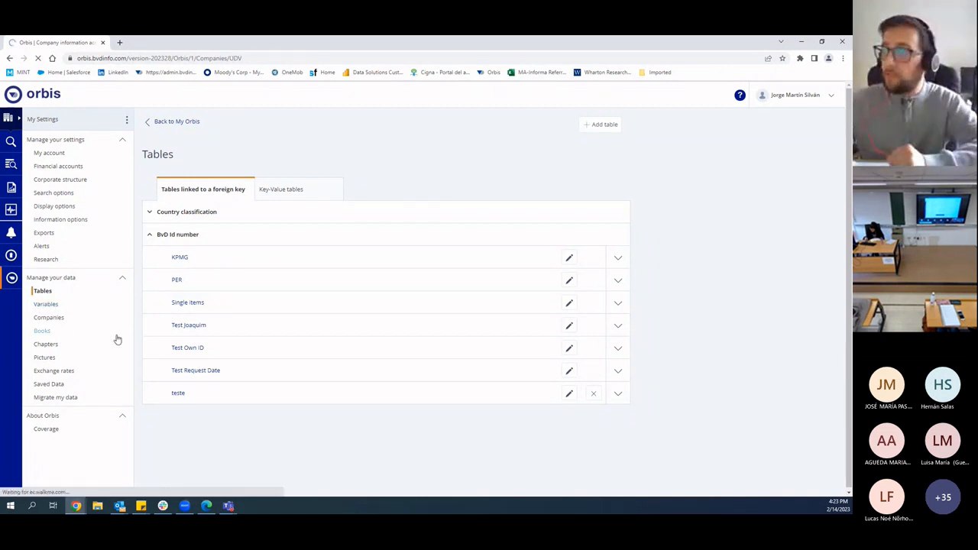
pyautogui.click(46, 430)
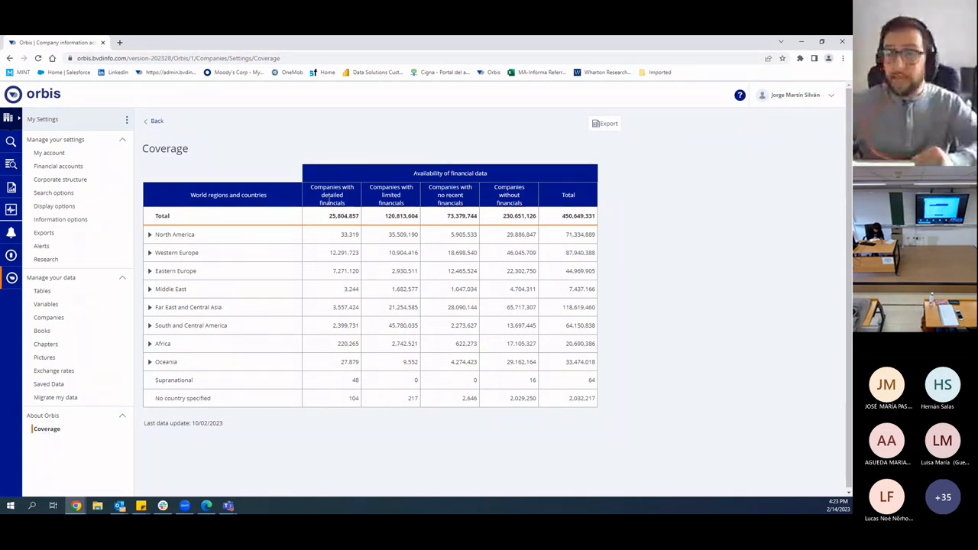
pyautogui.moveTo(350, 204); pyautogui.dragTo(399, 211)
pyautogui.click(399, 197)
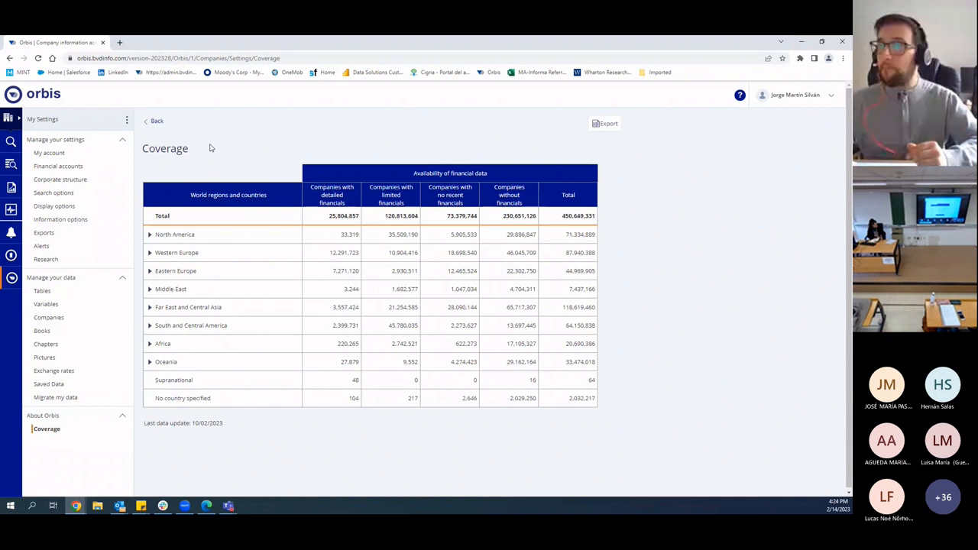
# Review the Exports and Alerts pages and the overview of available analysis tools.
pyautogui.click(11, 257)
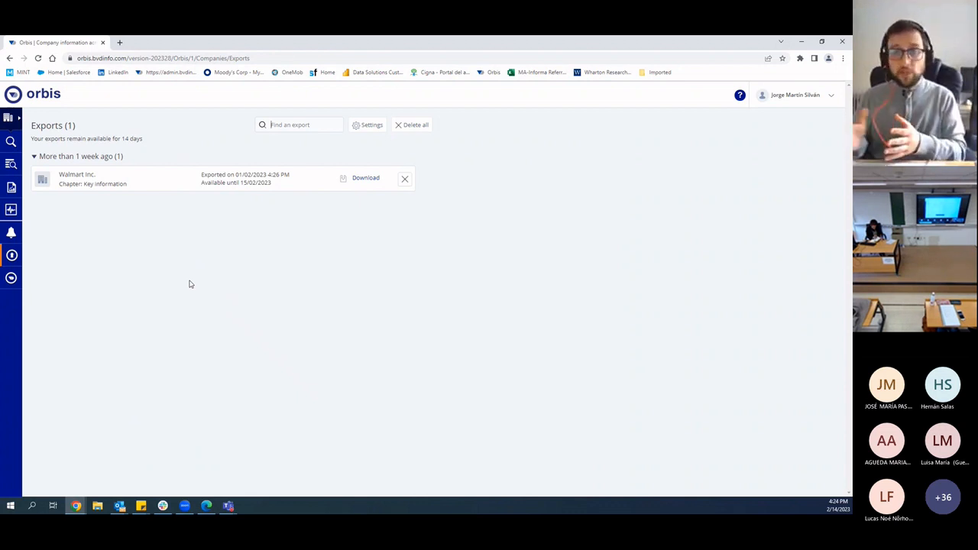
pyautogui.click(11, 235)
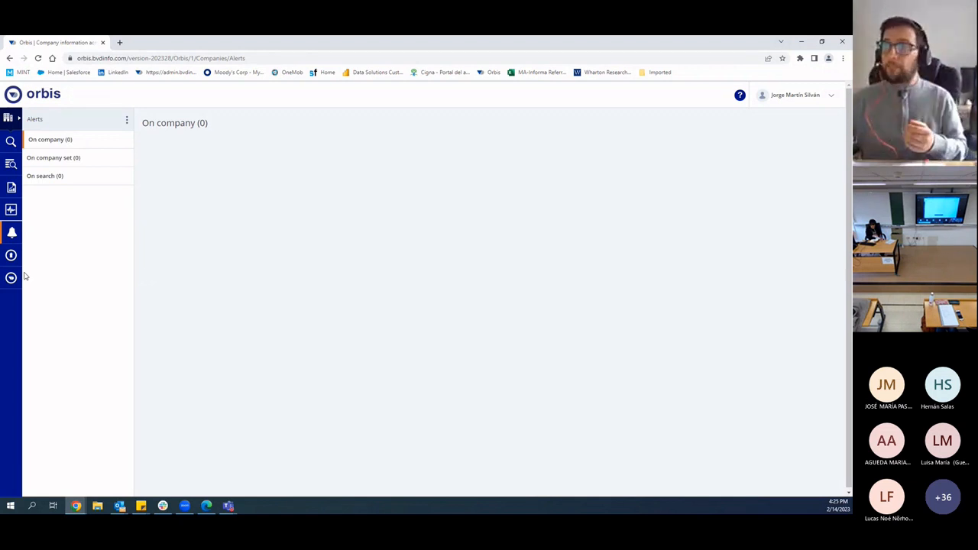
pyautogui.click(12, 209)
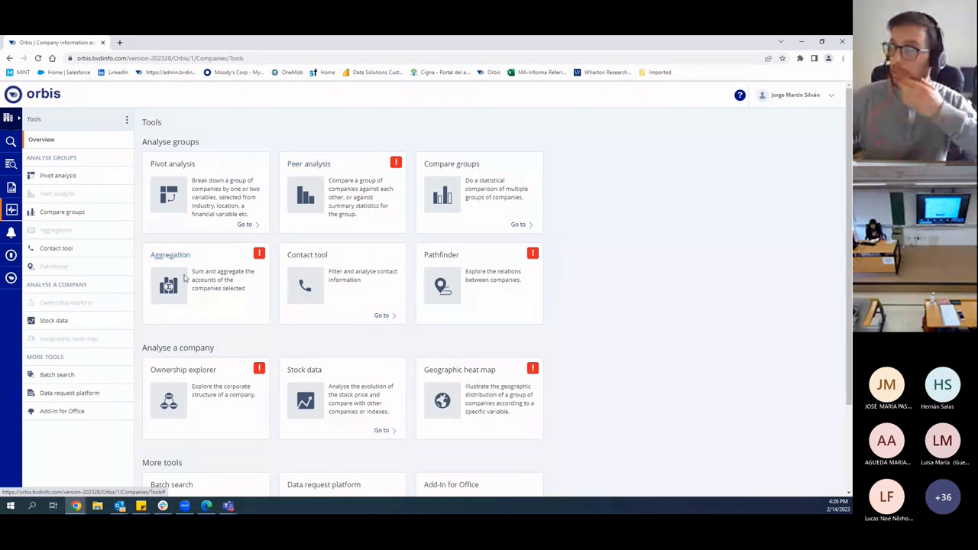
pyautogui.moveTo(397, 164)
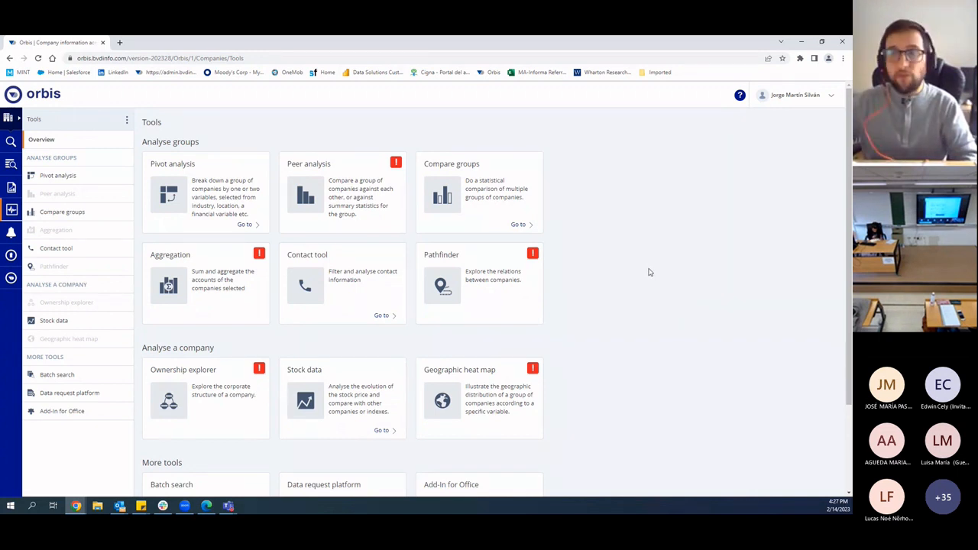
# Check the Report and Results pages, and return to the company search page.
pyautogui.click(12, 189)
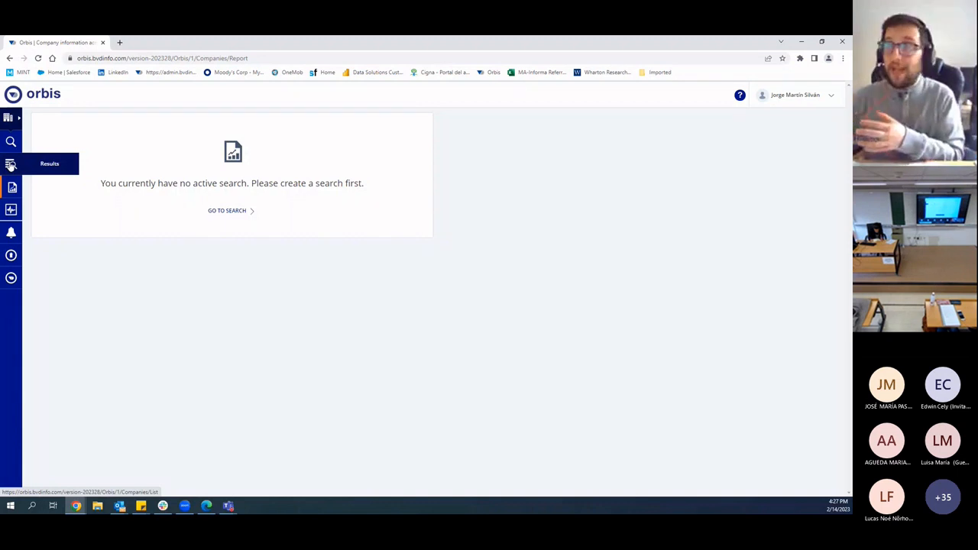
pyautogui.click(11, 165)
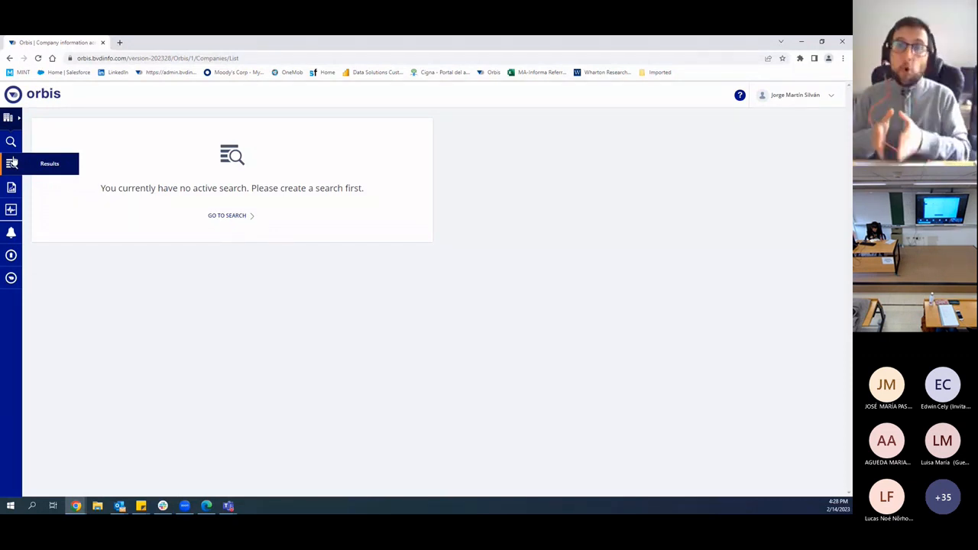
pyautogui.click(9, 119)
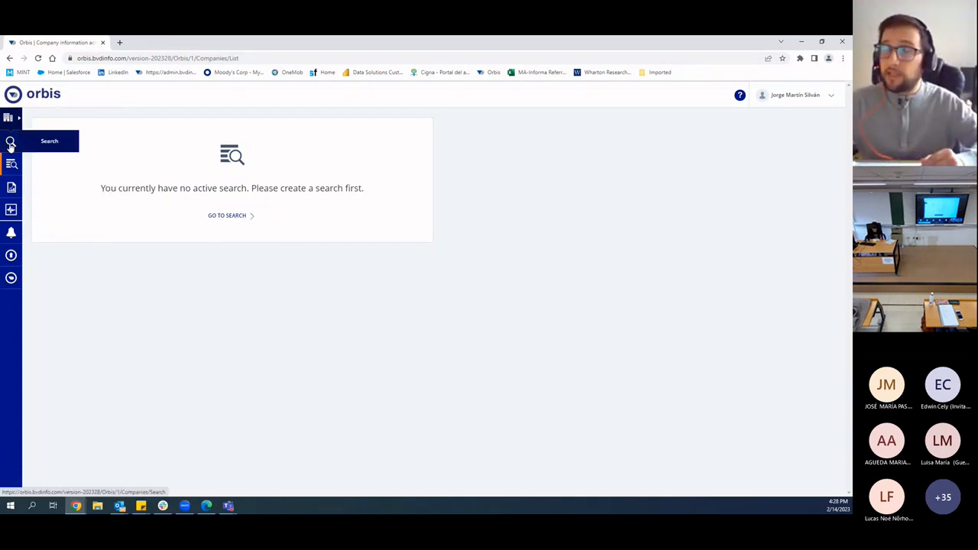
pyautogui.click(9, 143)
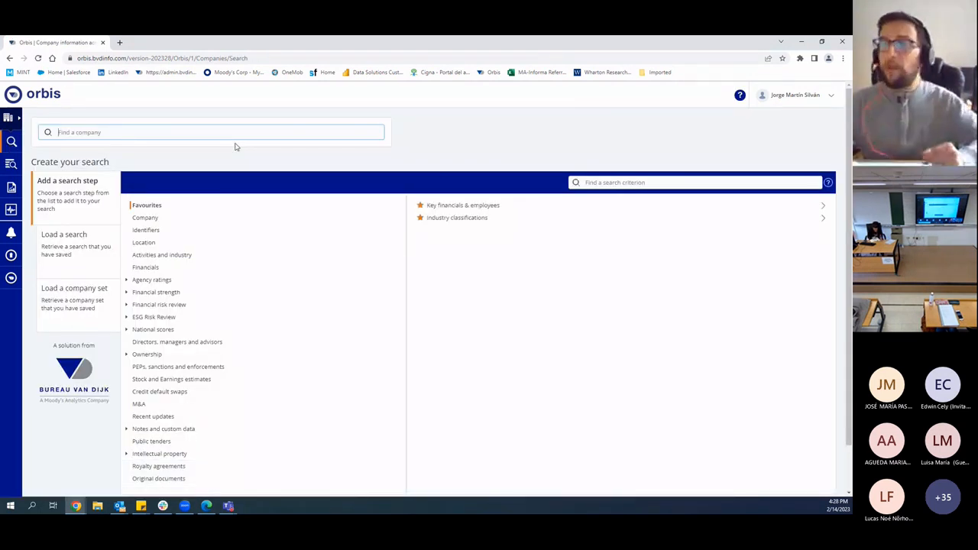
pyautogui.click(9, 119)
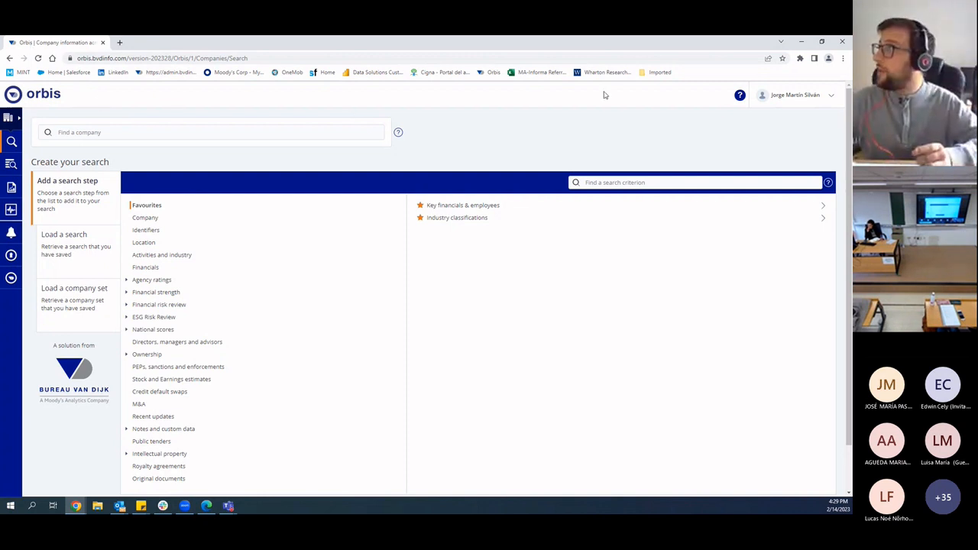
# Search the help content for "financial strength".
pyautogui.click(740, 99)
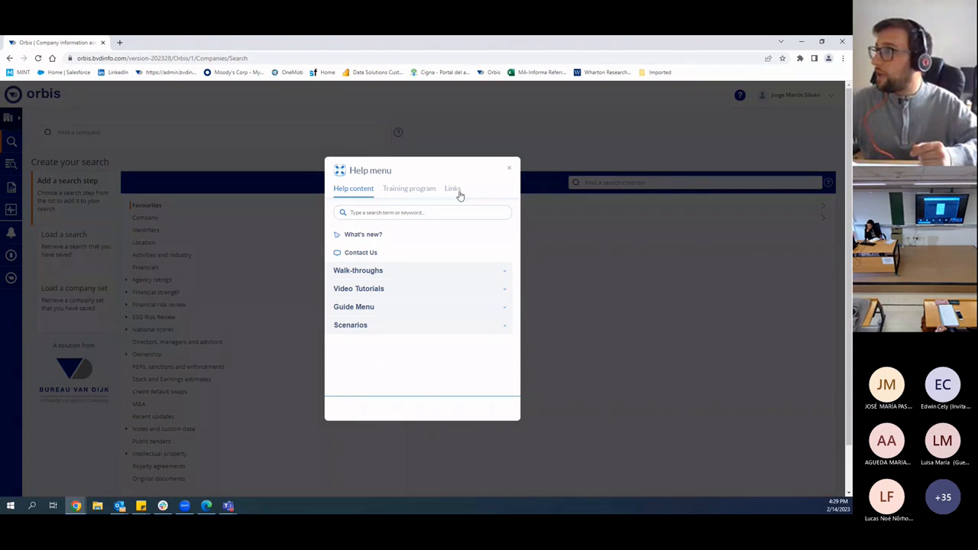
pyautogui.click(424, 213)
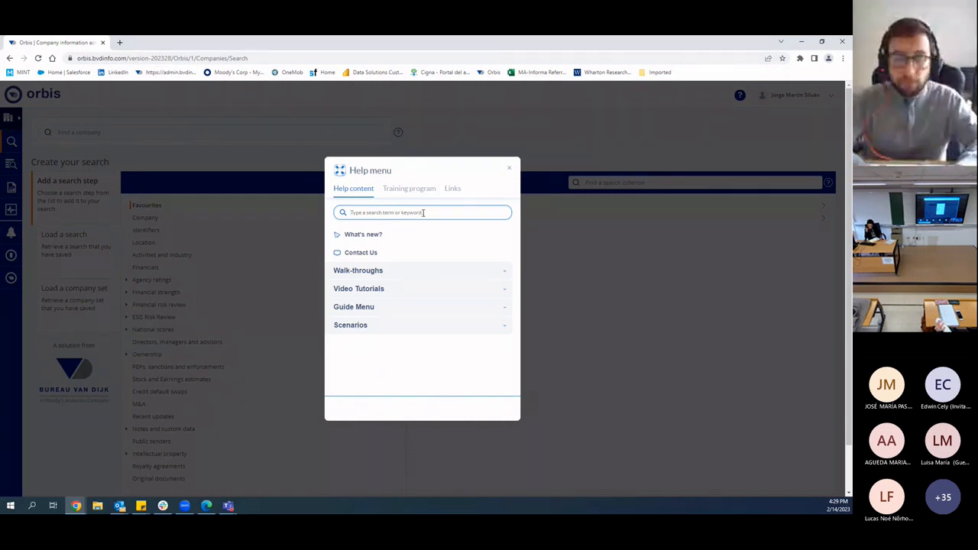
pyautogui.write('find')
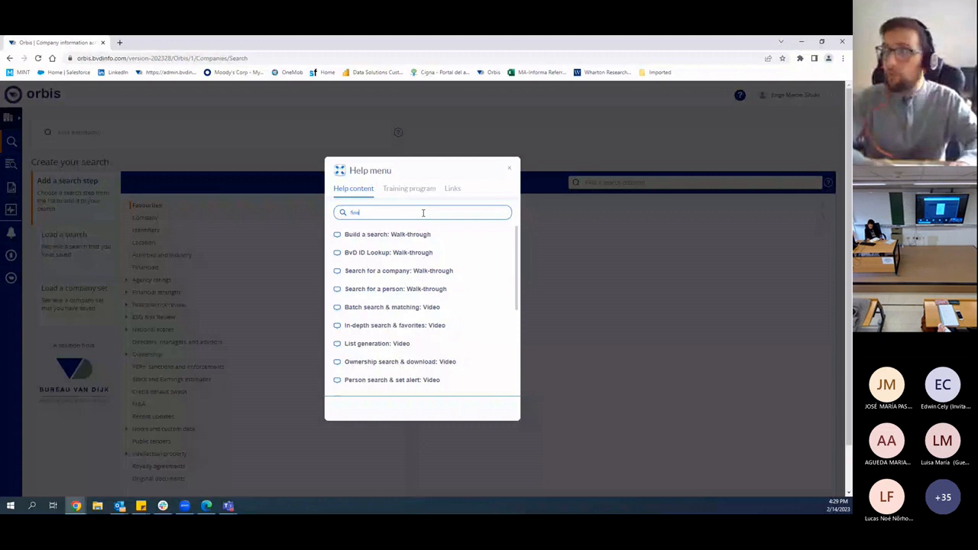
pyautogui.write('ncial strength')
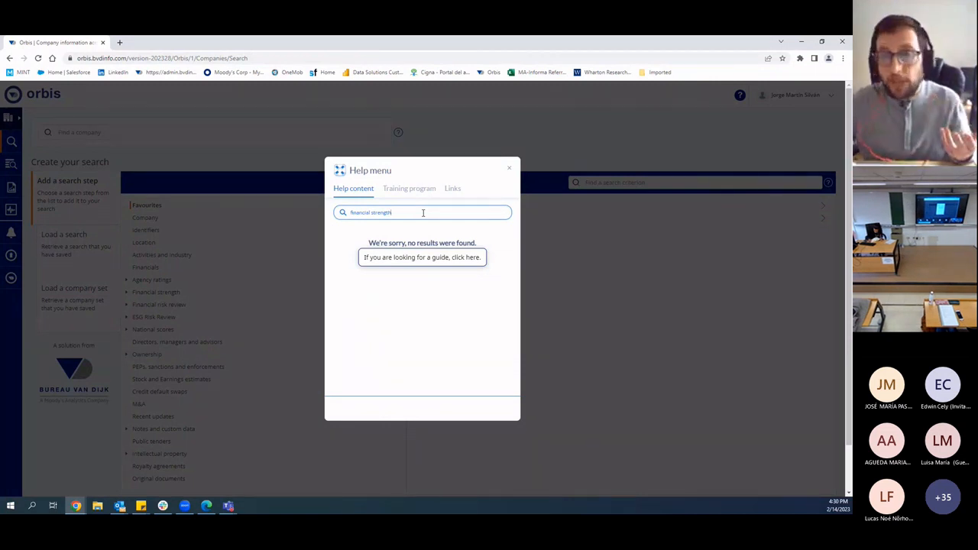
# Open the online guide from the help menu and search it for "consolidated accounts".
pyautogui.click(415, 259)
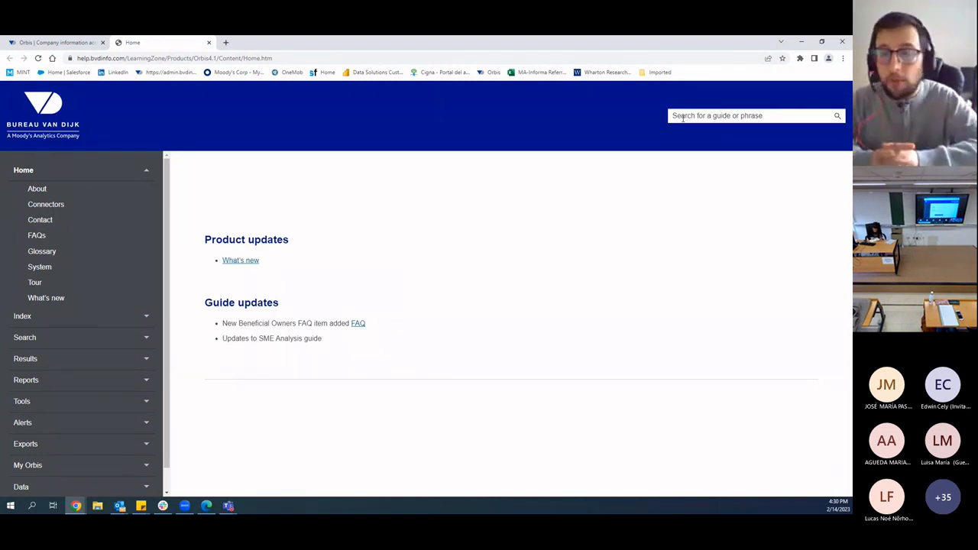
pyautogui.click(684, 118)
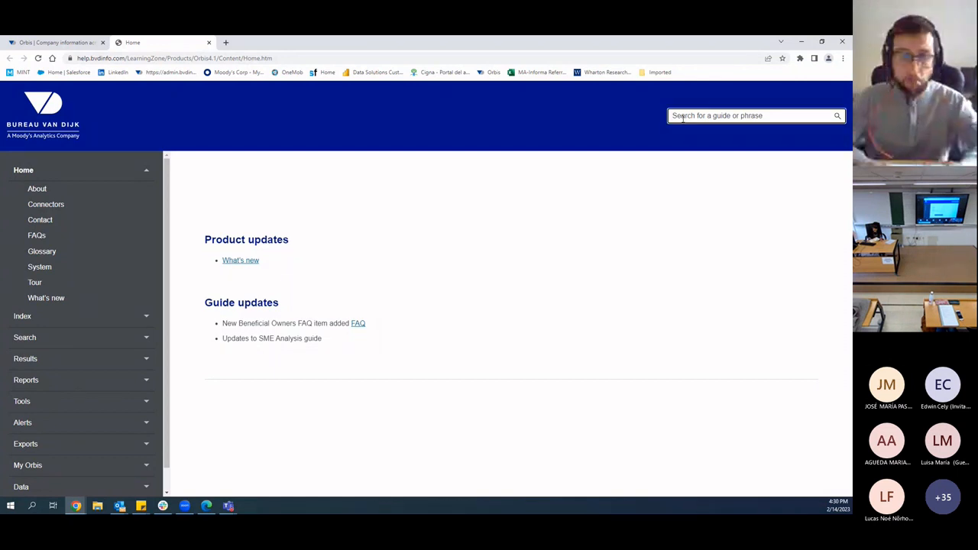
pyautogui.write('consolida')
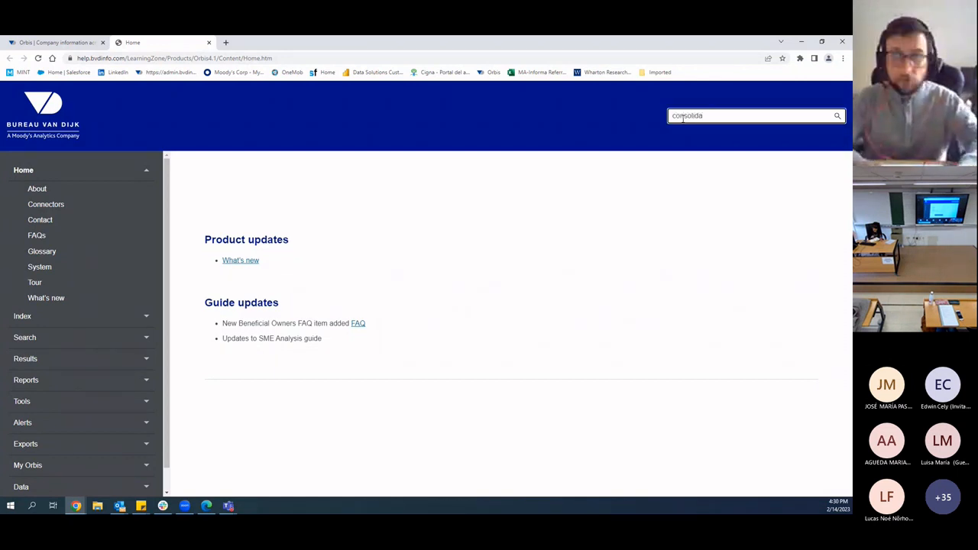
pyautogui.write('ted accounts')
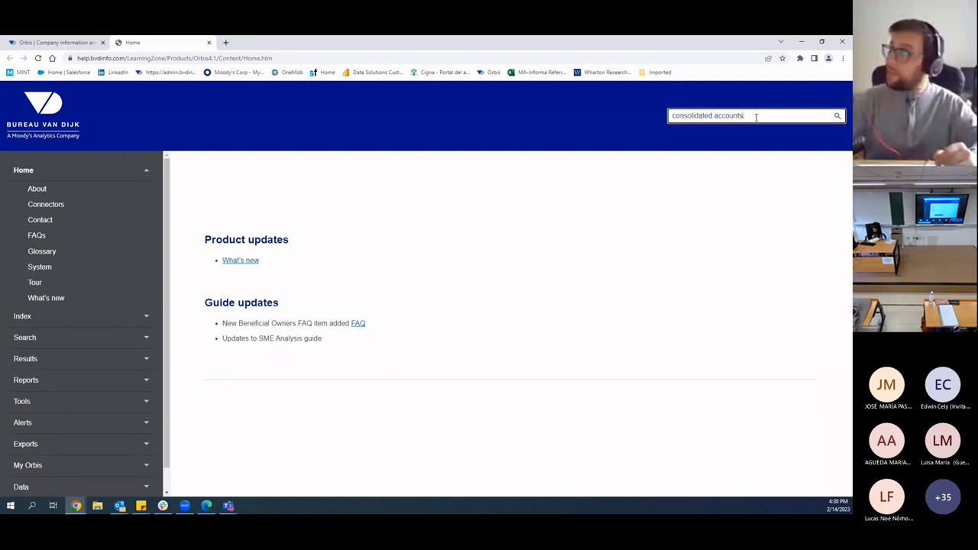
pyautogui.press('Return')
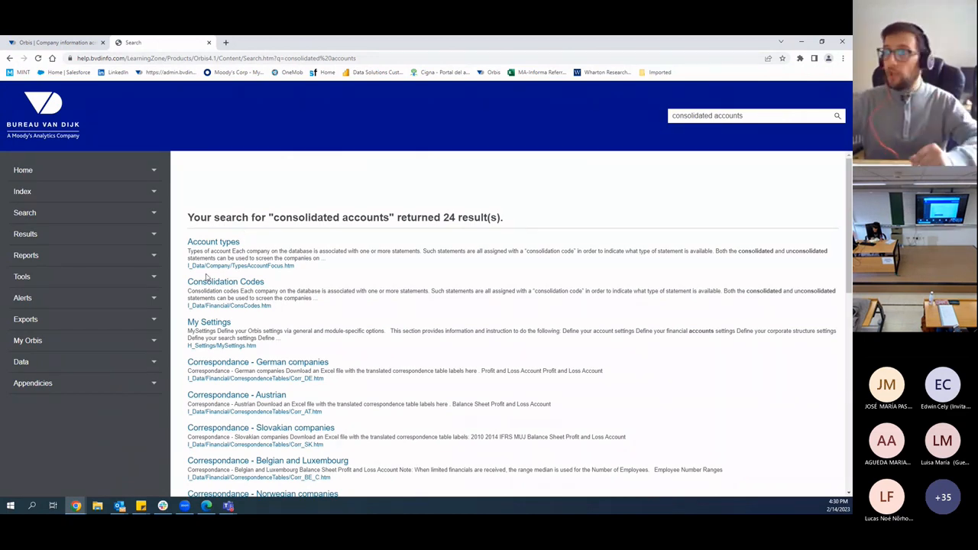
# Open the Consolidation Codes guide and read the codes for companies with detailed financial data.
pyautogui.click(242, 281)
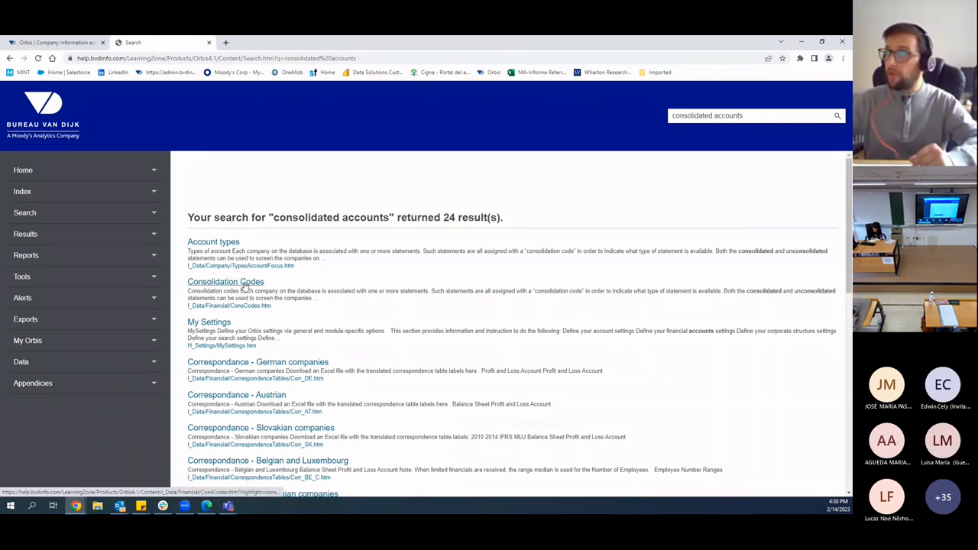
pyautogui.scroll(-1, 276, 295)
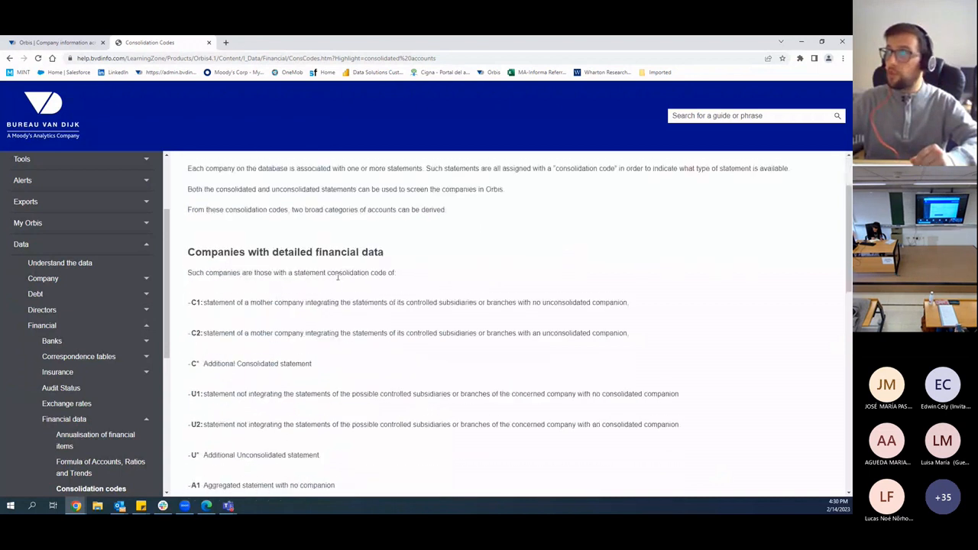
pyautogui.scroll(-1, 230, 276)
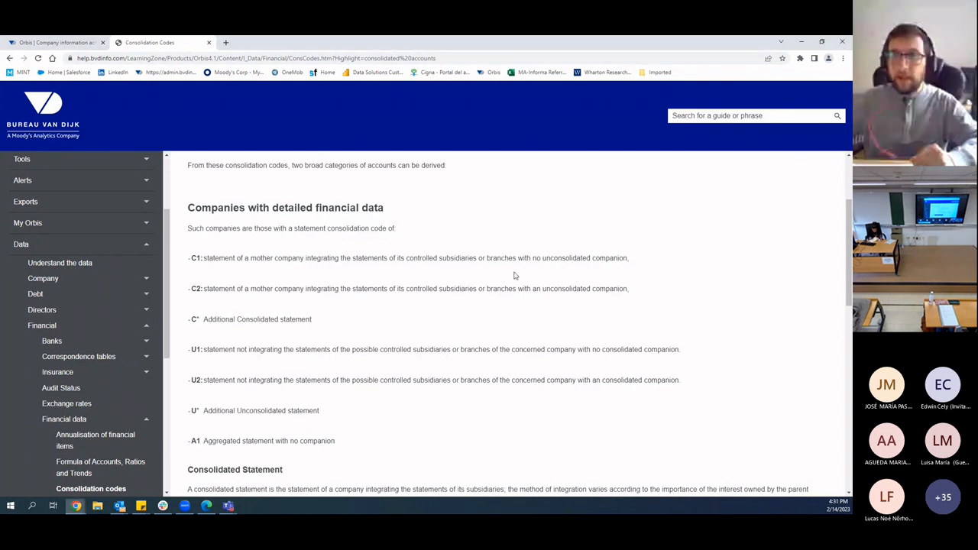
pyautogui.scroll(2, 490, 271)
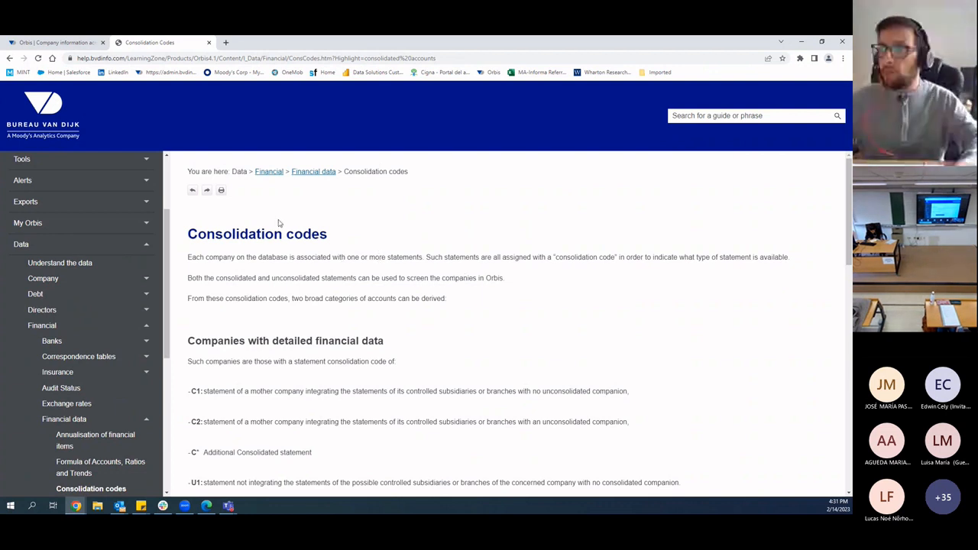
# Preview the print version of the Consolidation codes guide and leave it without saving.
pyautogui.click(222, 192)
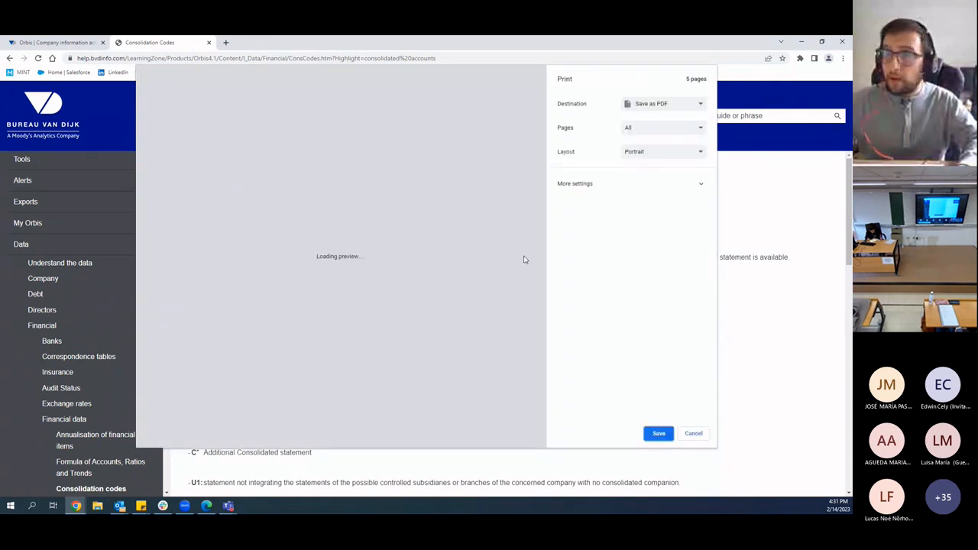
pyautogui.scroll(-1, 435, 234)
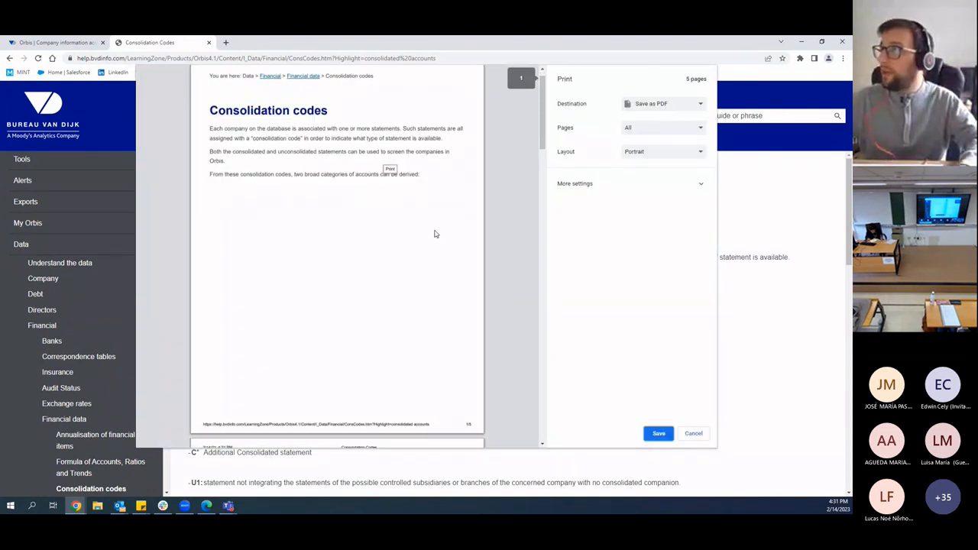
pyautogui.scroll(-6, 435, 234)
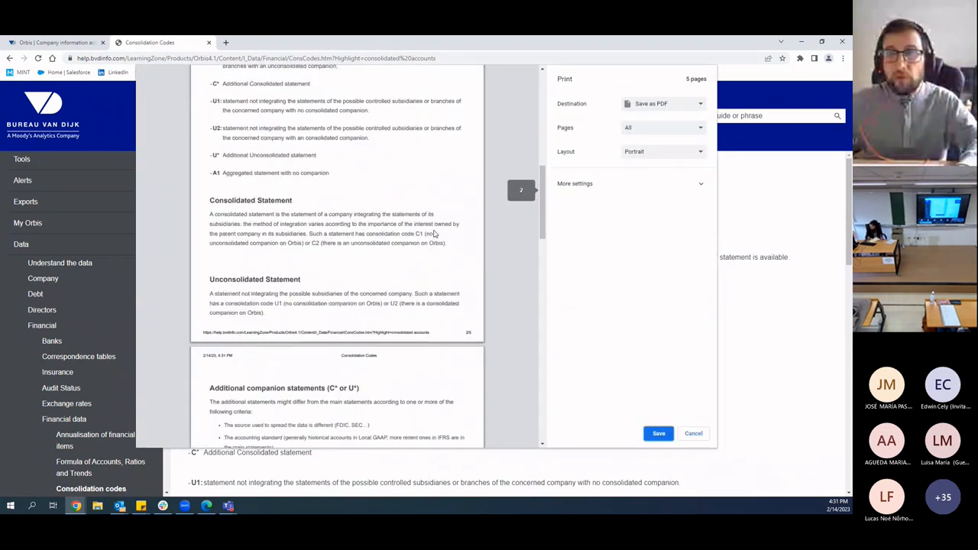
pyautogui.scroll(-3, 434, 234)
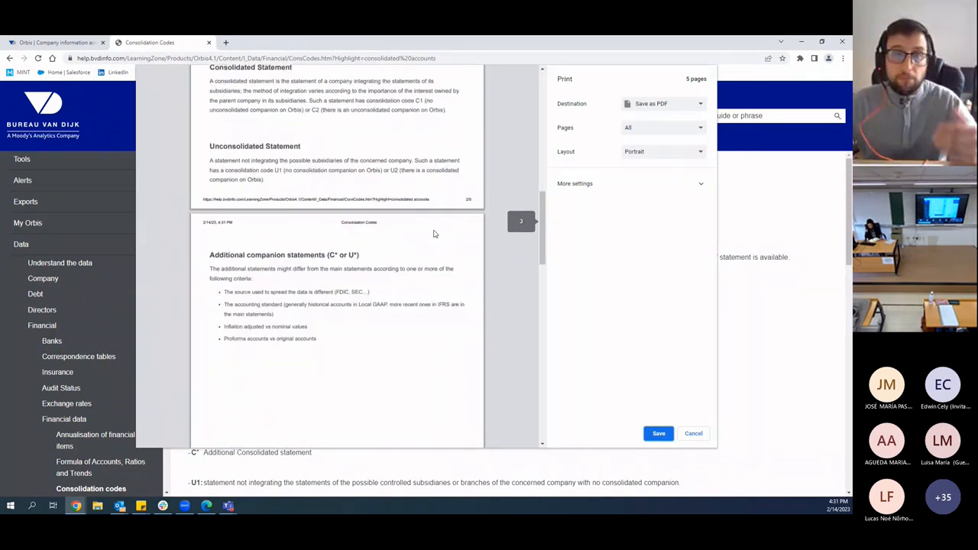
pyautogui.click(693, 433)
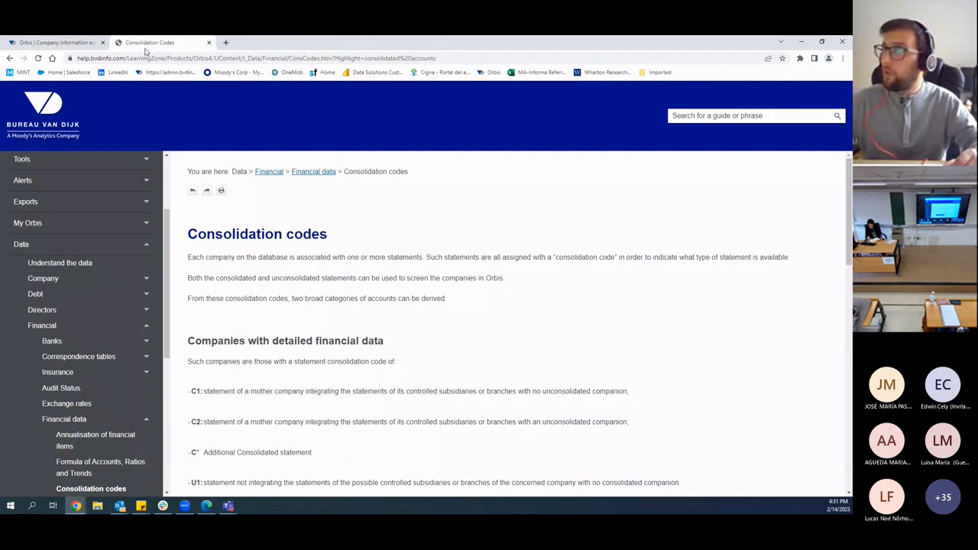
# Close the online guide and reopen the help menu on the Orbis search page.
pyautogui.click(68, 44)
pyautogui.click(158, 45)
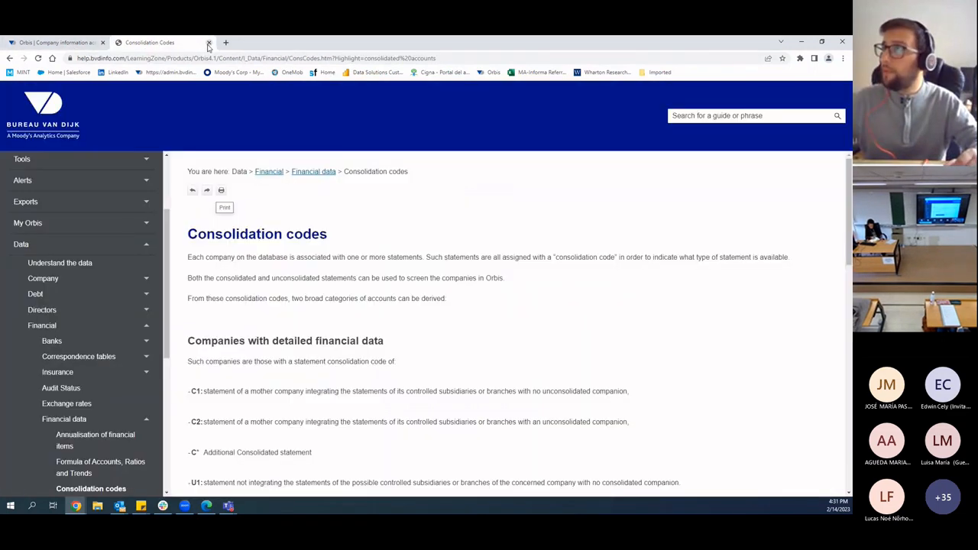
pyautogui.click(208, 43)
pyautogui.press('Escape')
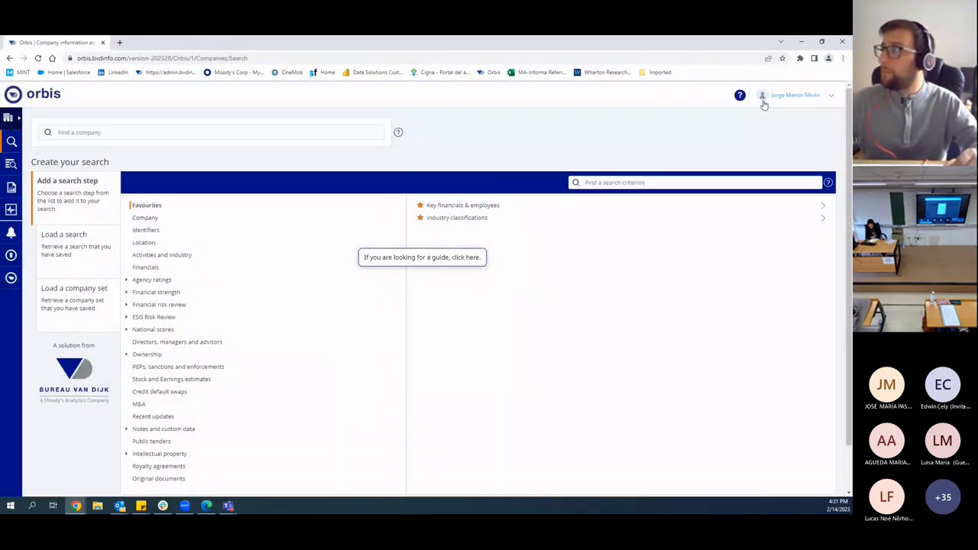
pyautogui.click(739, 96)
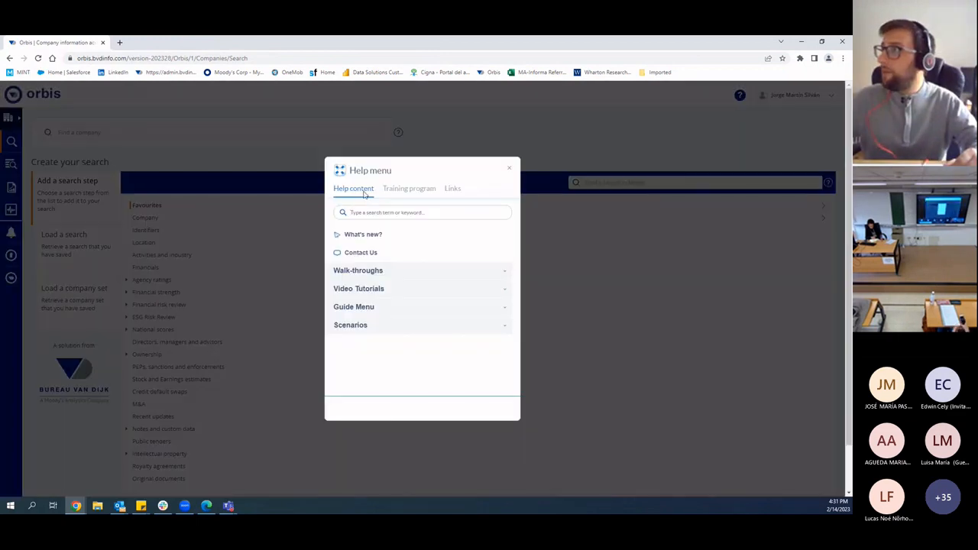
# Search the help content for "financial strength", open the suggested online guide site and close it again.
pyautogui.click(373, 213)
pyautogui.write('f')
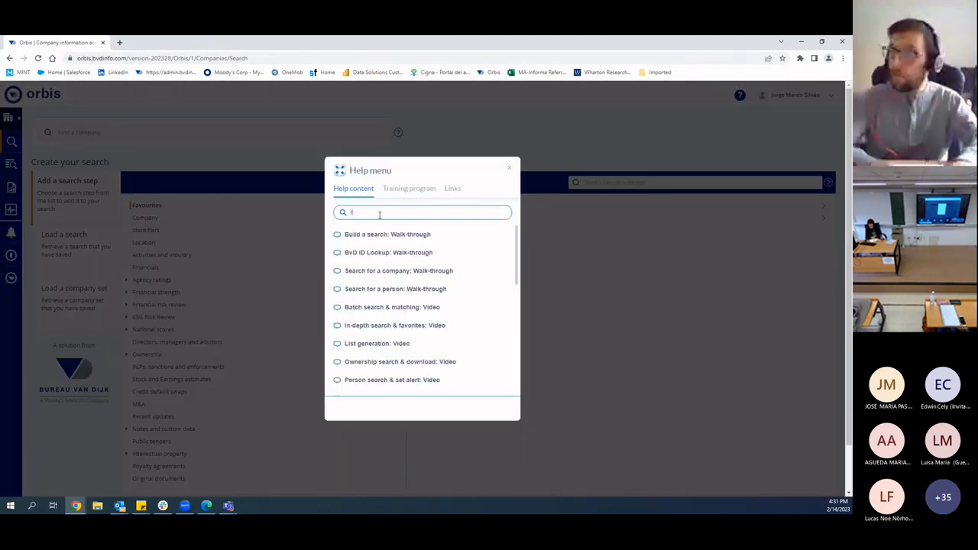
pyautogui.write('inancial str')
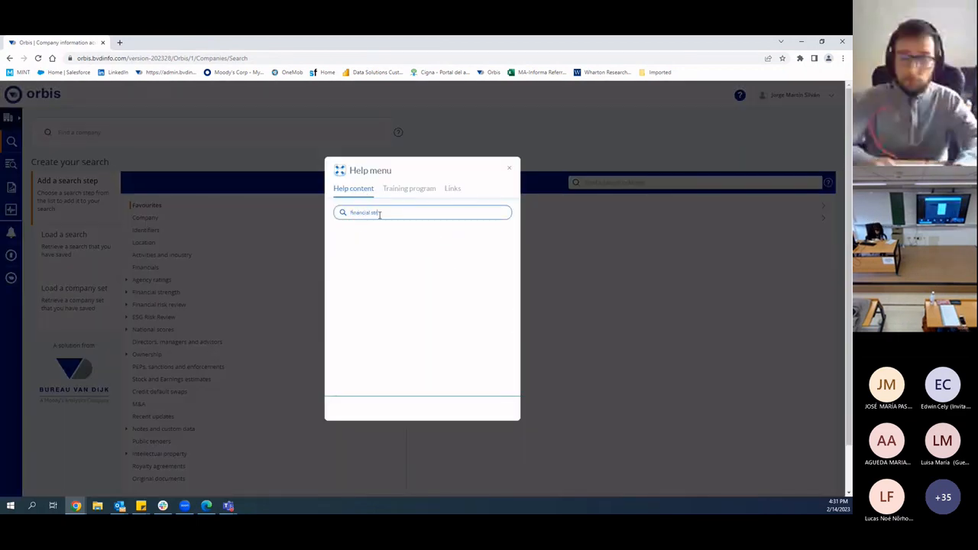
pyautogui.write('ength')
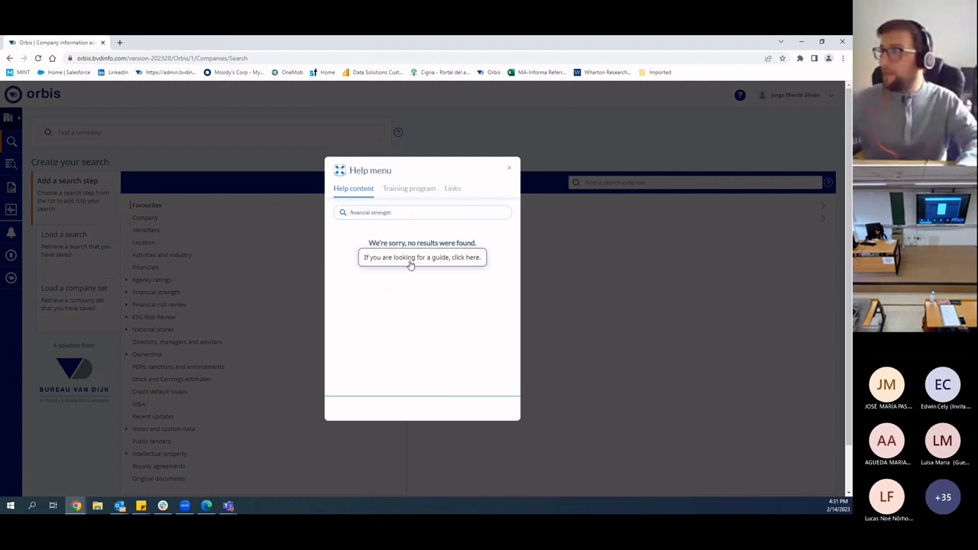
pyautogui.click(411, 257)
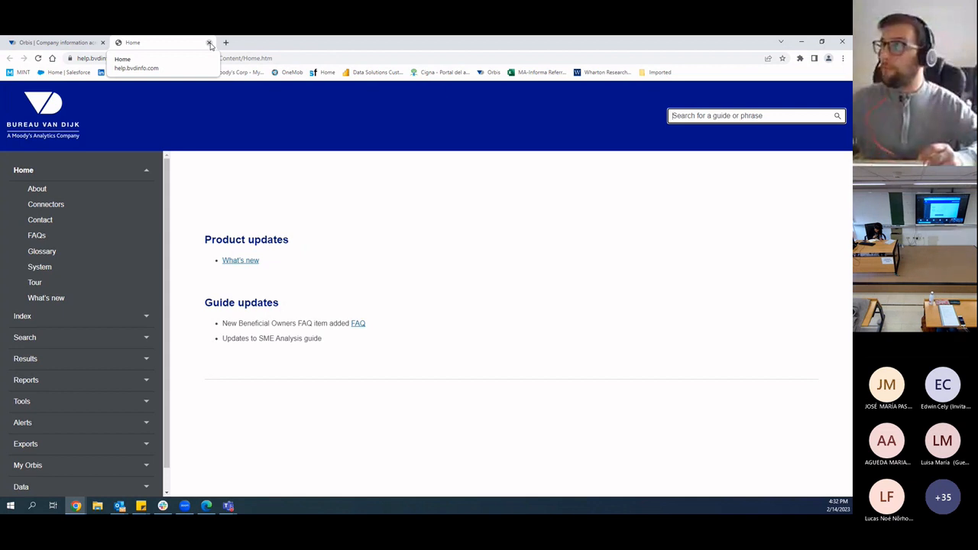
pyautogui.click(210, 43)
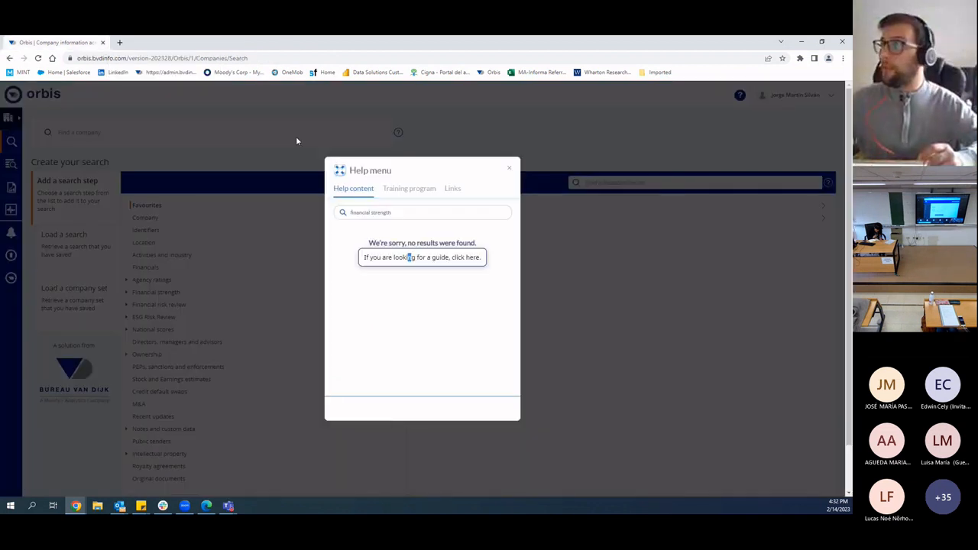
# Review the training program levels and the list of links in the help menu, and close the menu.
pyautogui.click(413, 191)
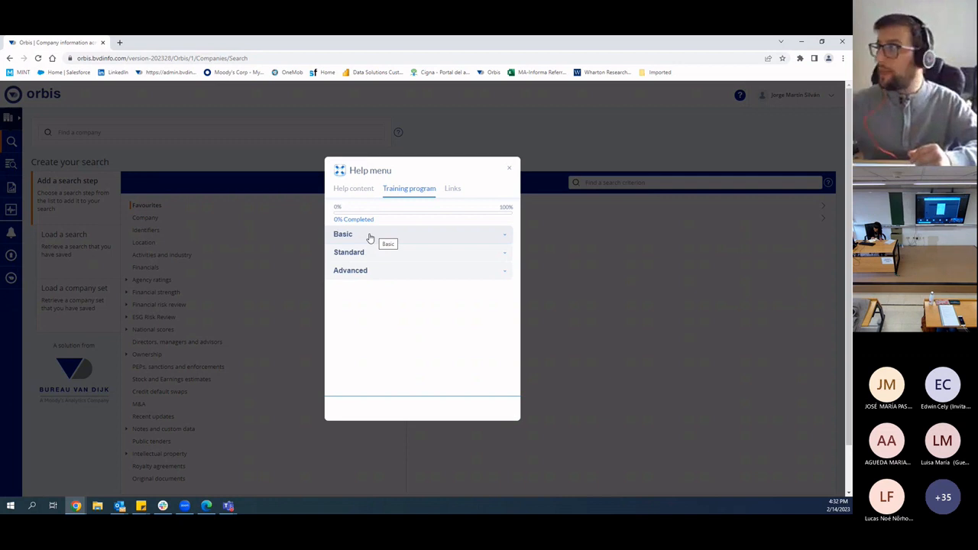
pyautogui.click(456, 191)
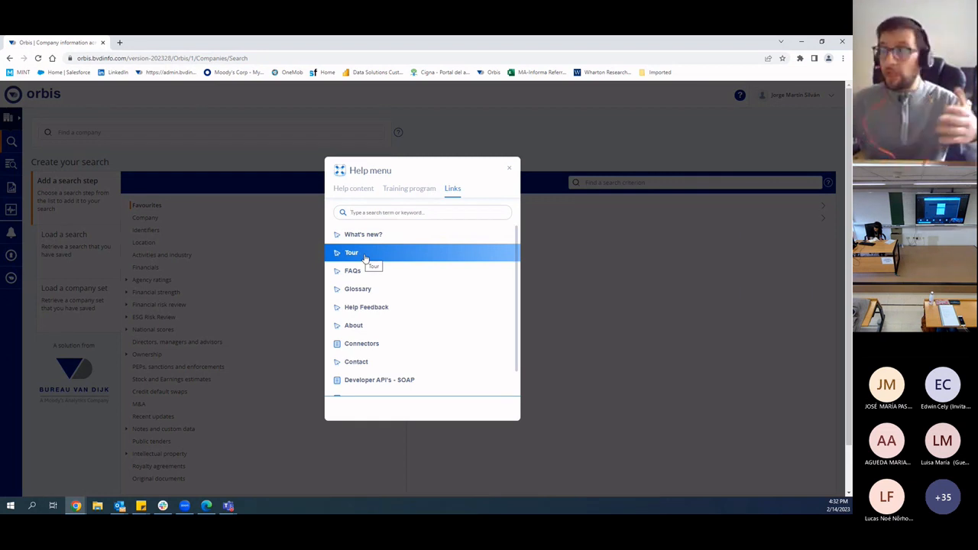
pyautogui.scroll(-1, 386, 318)
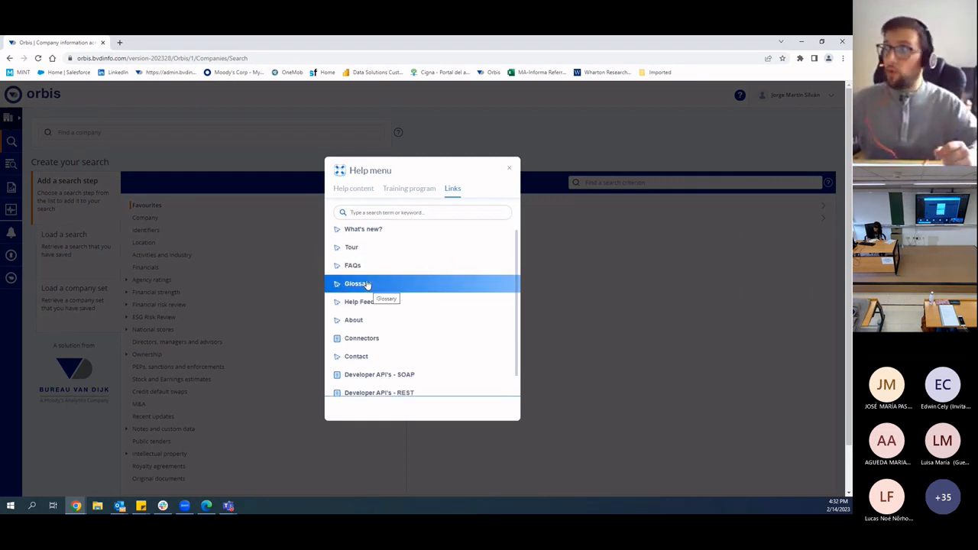
pyautogui.scroll(-1, 374, 382)
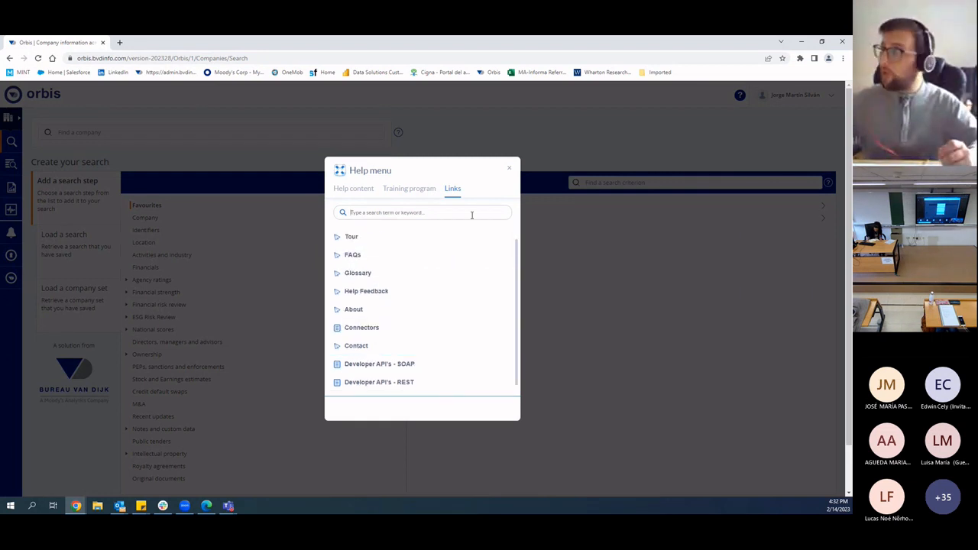
pyautogui.click(509, 168)
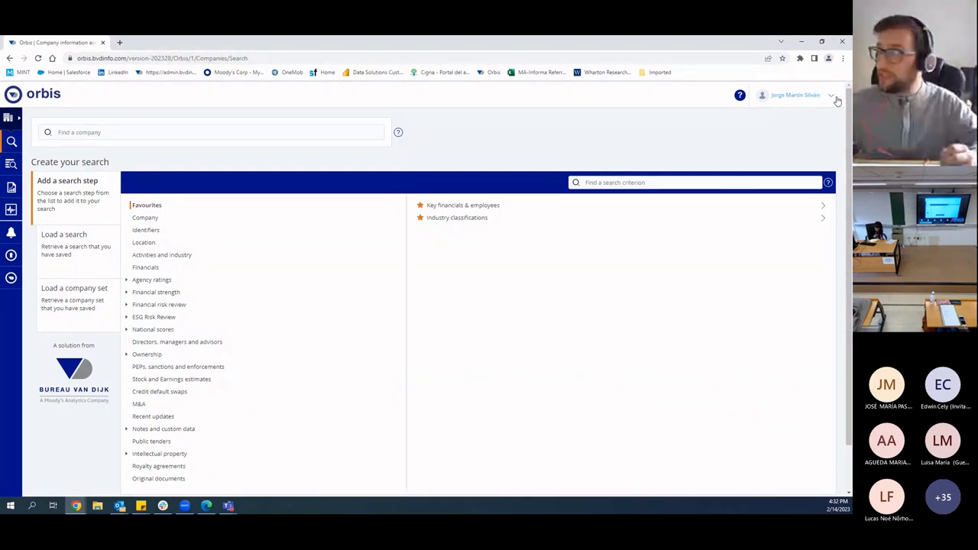
# Open the Contact us options from the account menu, review the support choices and close the chat window.
pyautogui.click(832, 98)
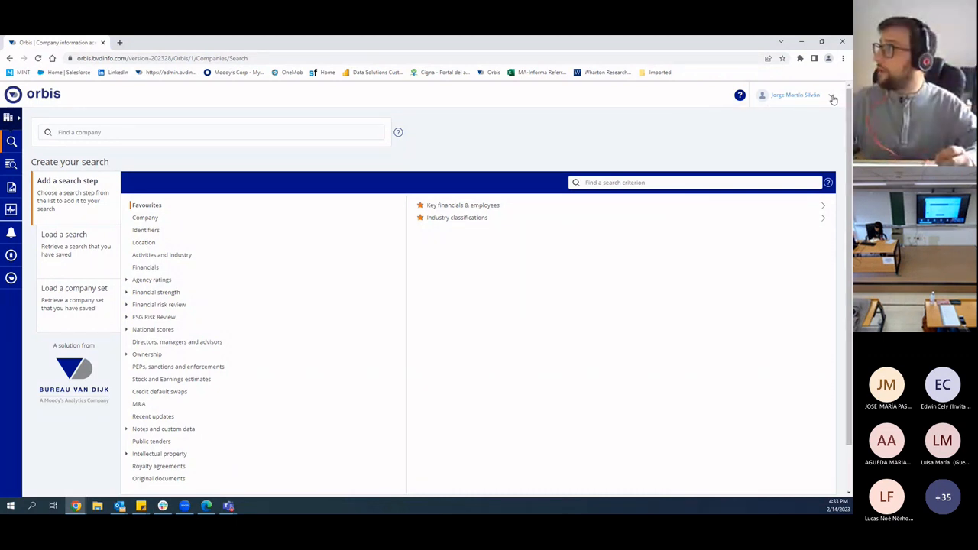
pyautogui.click(833, 100)
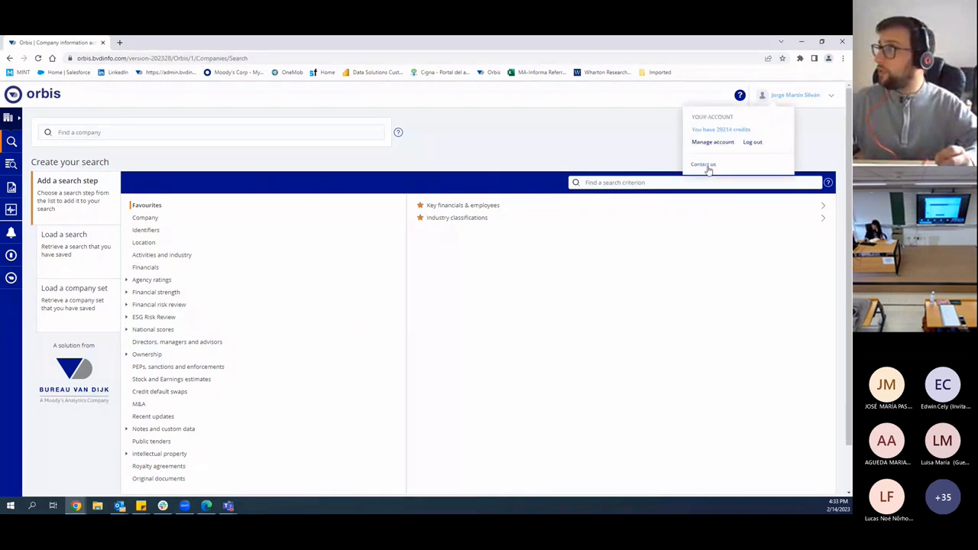
pyautogui.click(703, 165)
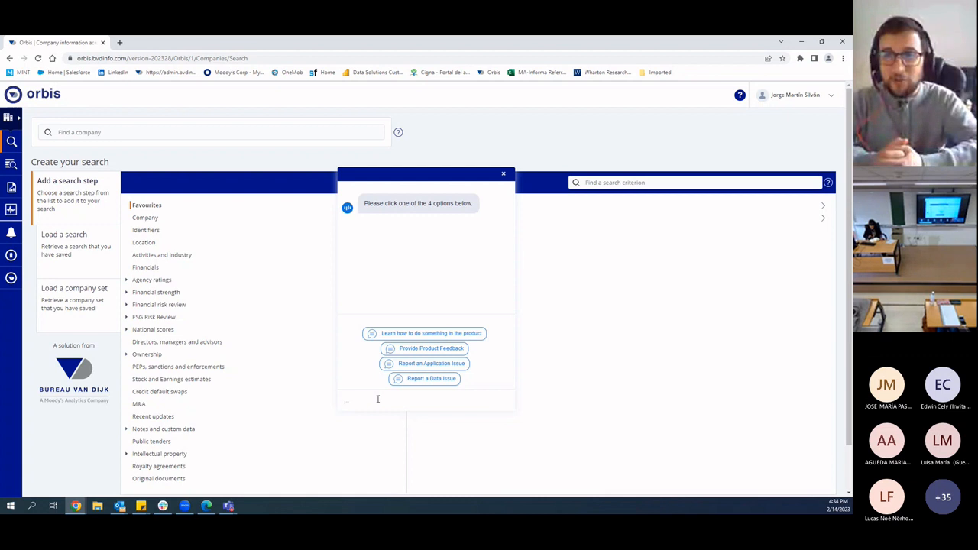
pyautogui.click(506, 175)
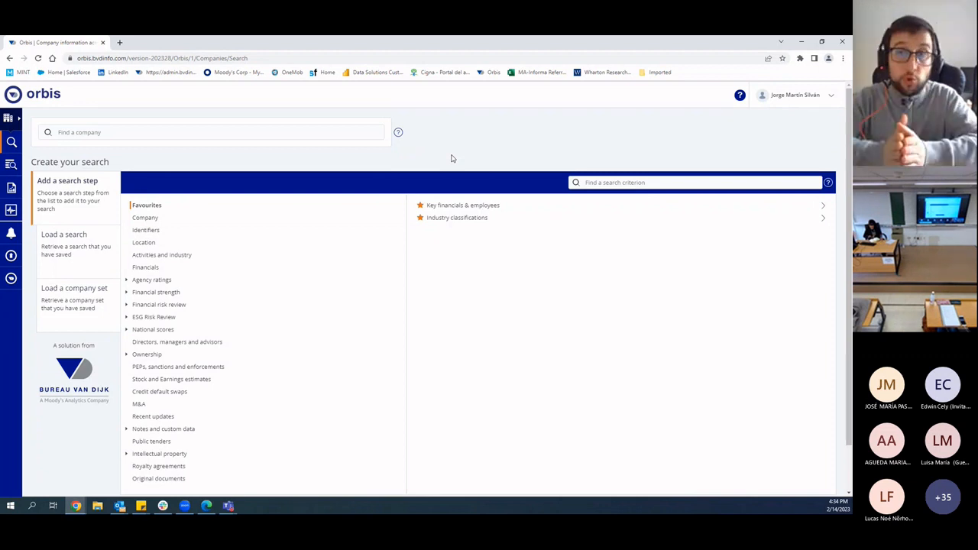
pyautogui.click(121, 134)
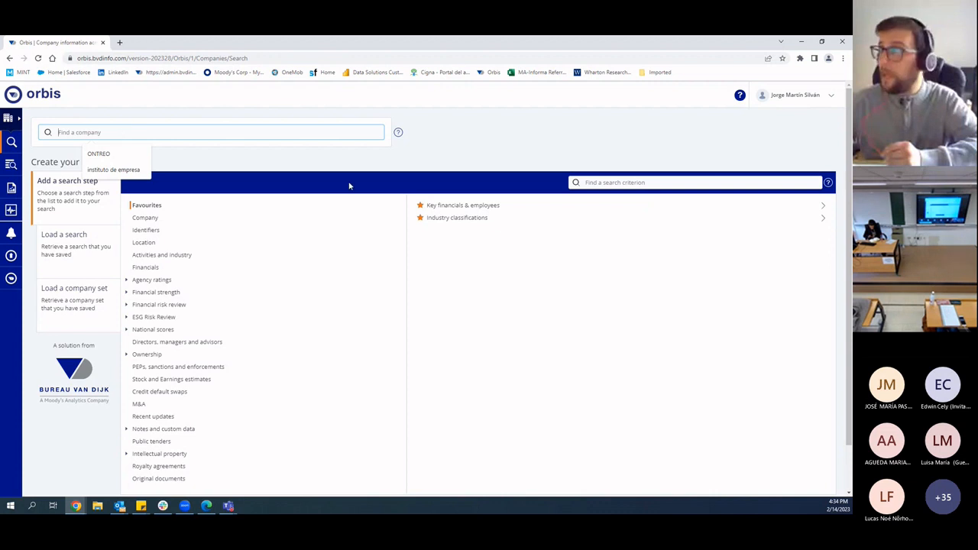
pyautogui.click(475, 142)
pyautogui.scroll(-1, 297, 305)
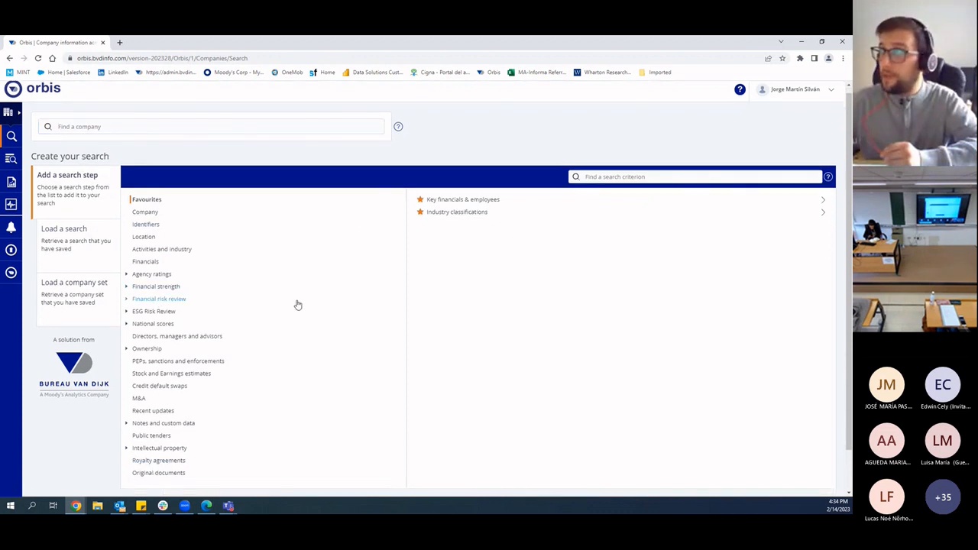
pyautogui.scroll(1, 99, 260)
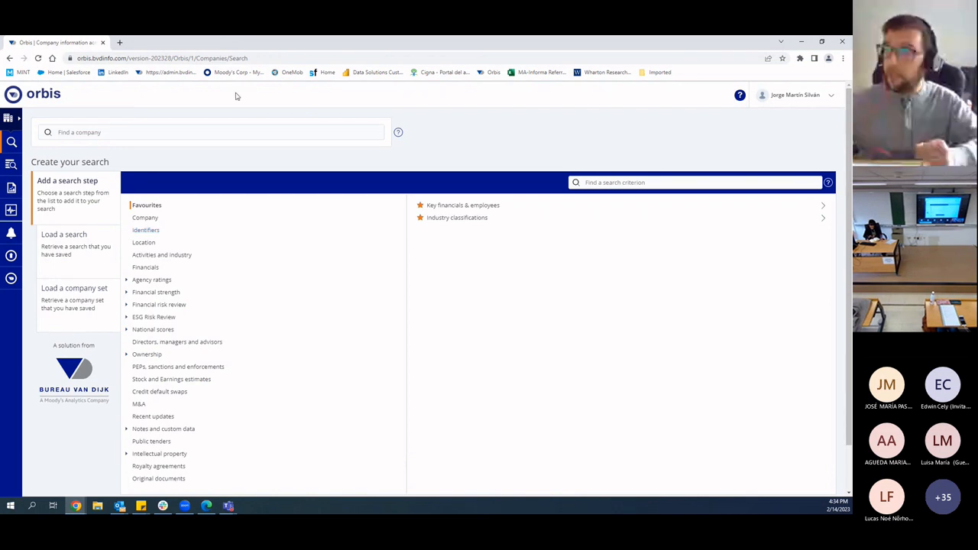
# Run a quick company search for "edp" and add all its search results as a search step.
pyautogui.click(156, 136)
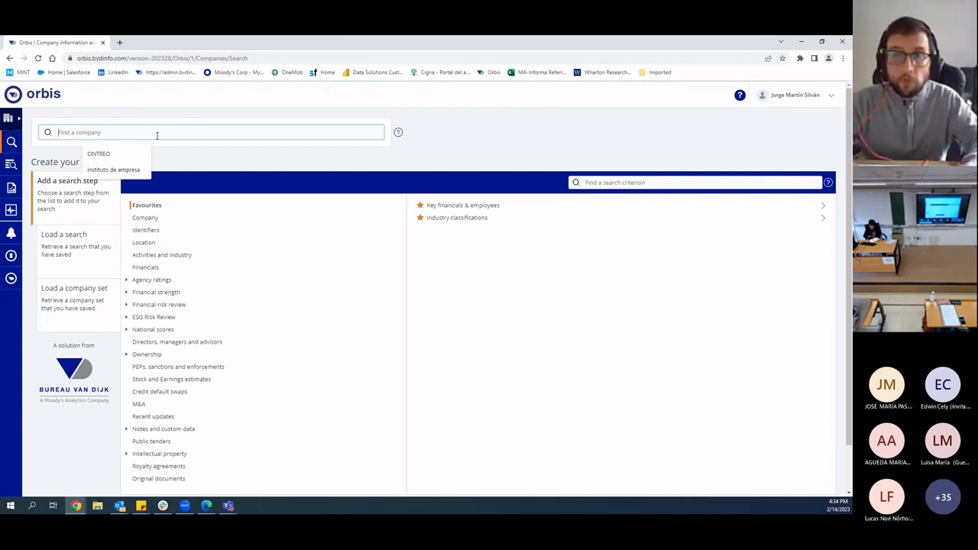
pyautogui.write('edp')
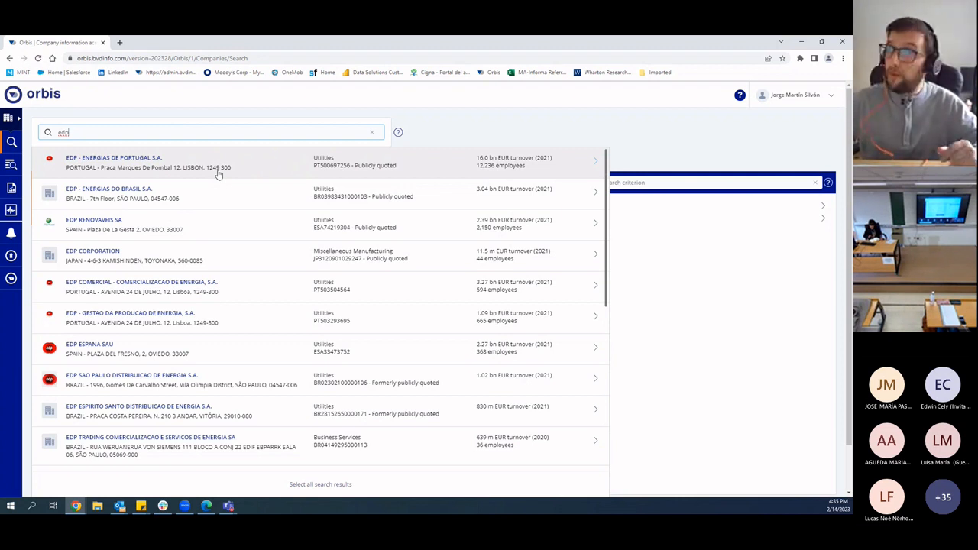
pyautogui.click(316, 485)
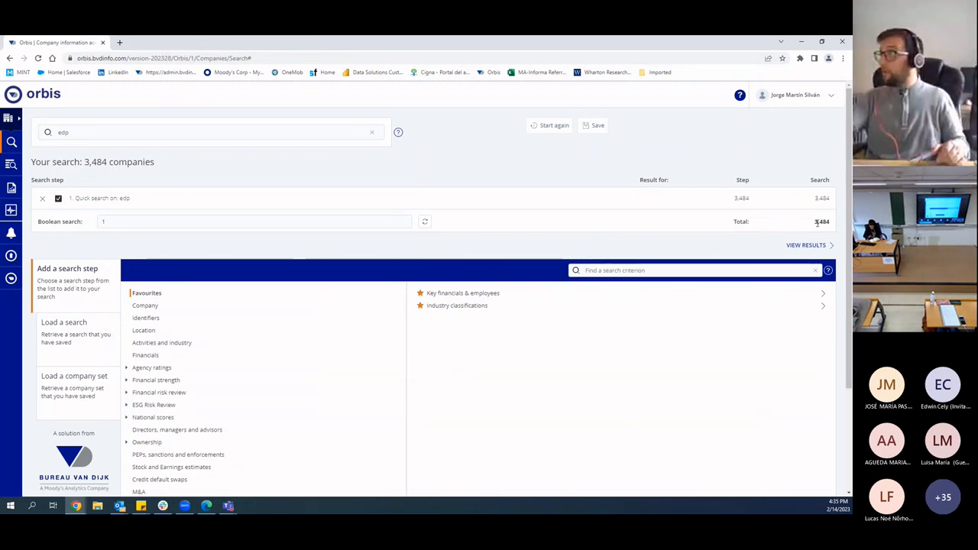
pyautogui.moveTo(815, 221); pyautogui.dragTo(830, 222)
pyautogui.click(736, 242)
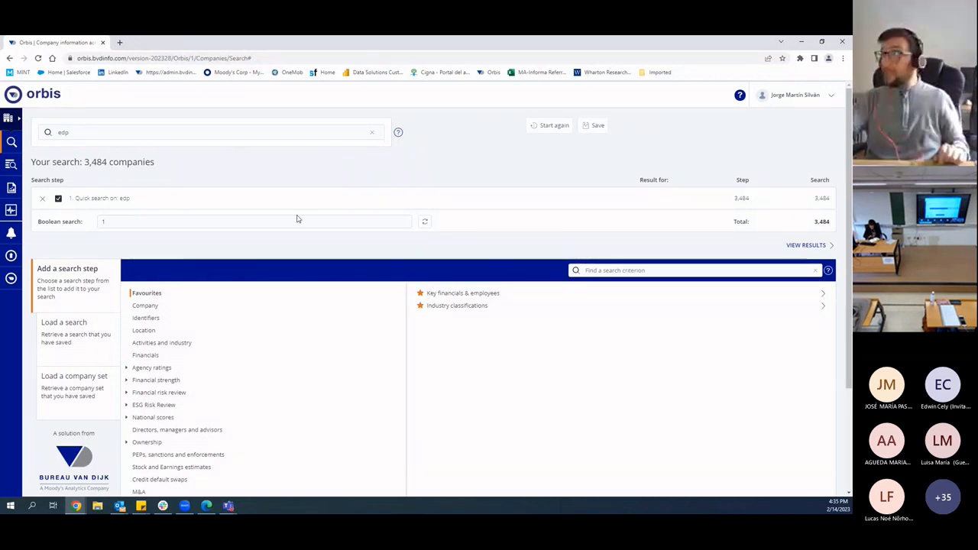
# View the results list of the edp search, look through the companies and return to the search page.
pyautogui.click(795, 246)
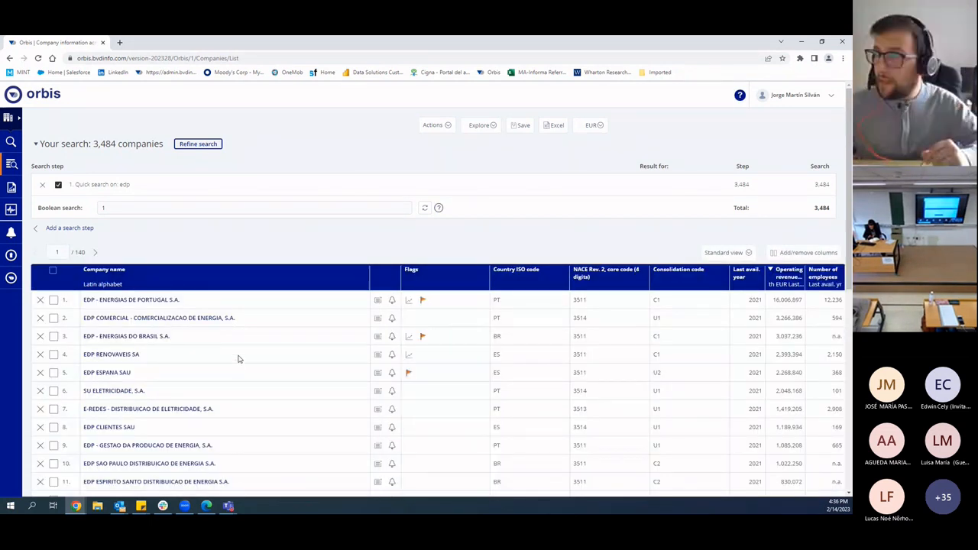
pyautogui.scroll(-2, 242, 354)
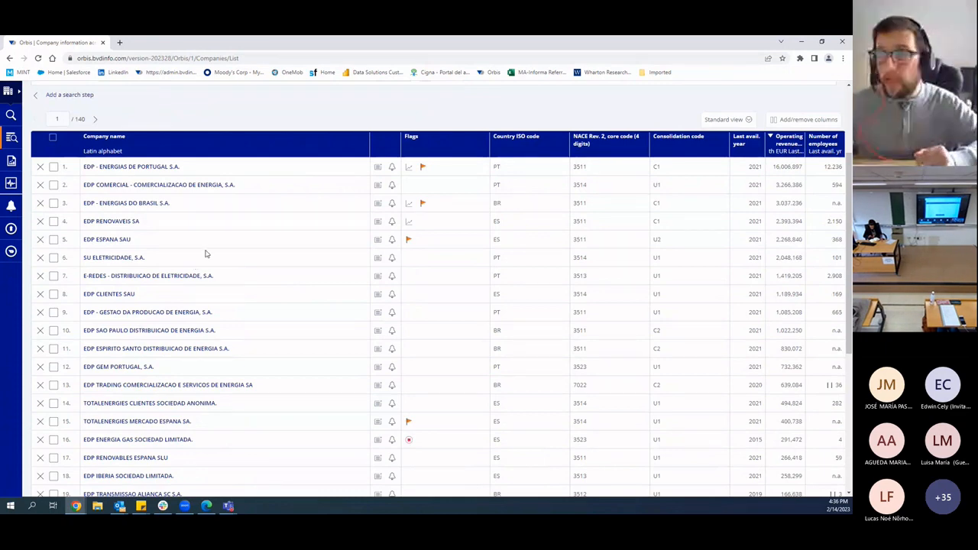
pyautogui.scroll(1, 253, 307)
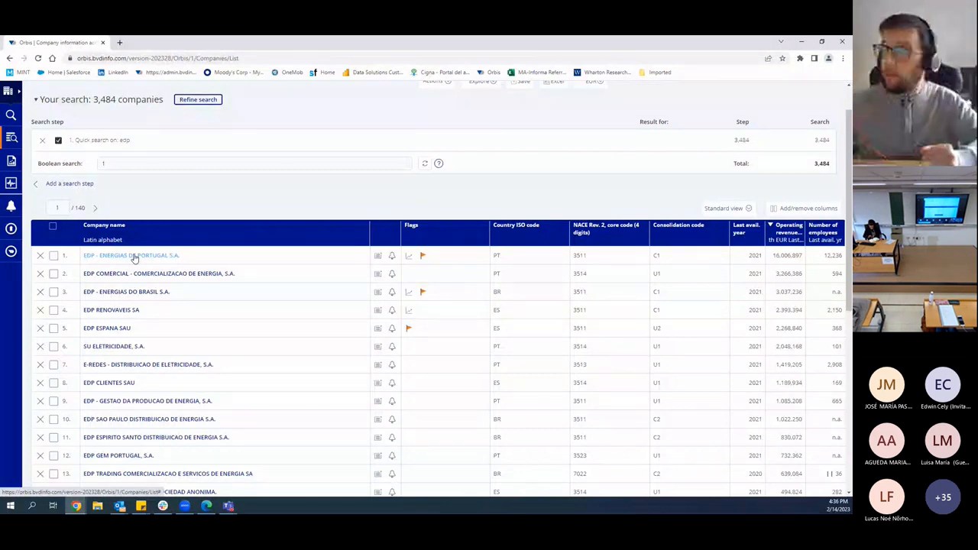
pyautogui.scroll(2, 133, 259)
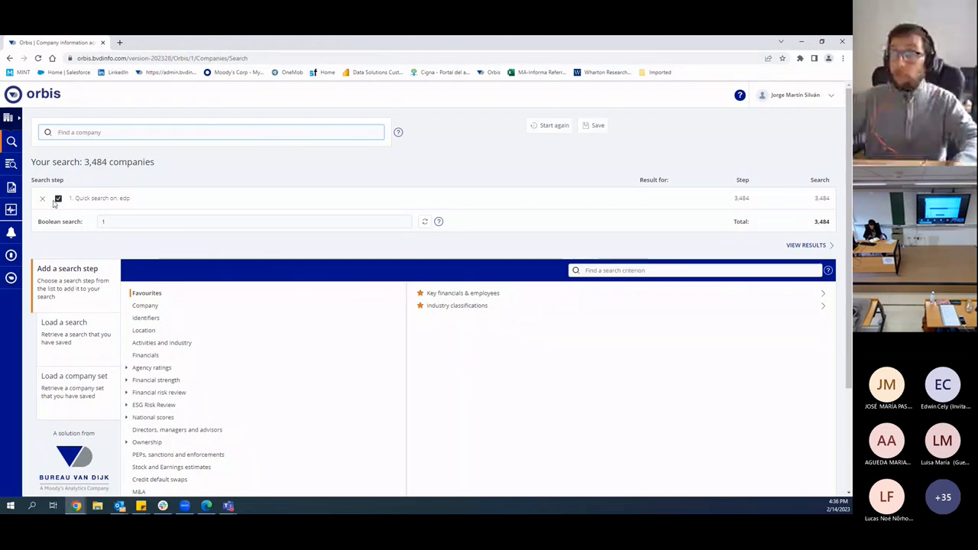
# Deselect the quick search step on edp and remove it to start with an empty search.
pyautogui.click(58, 198)
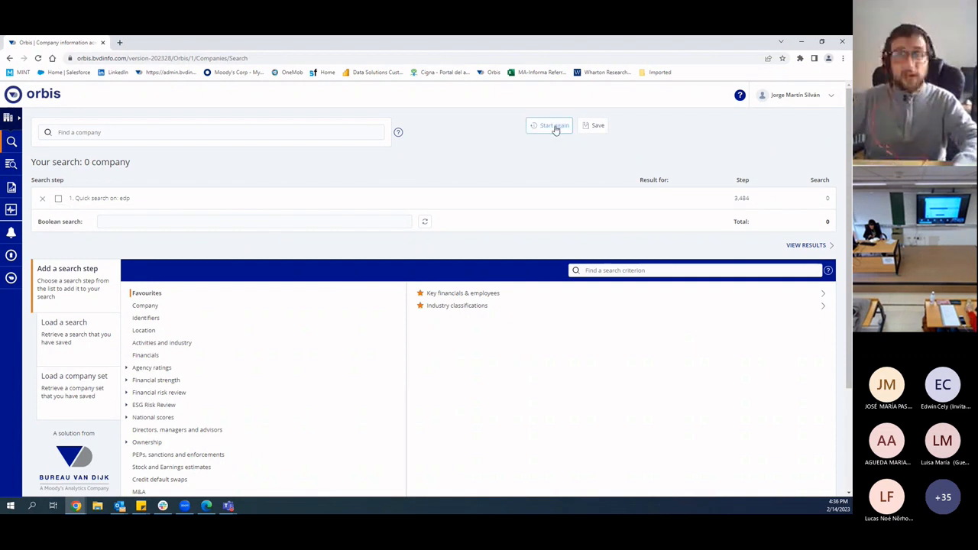
pyautogui.click(42, 199)
pyautogui.click(439, 192)
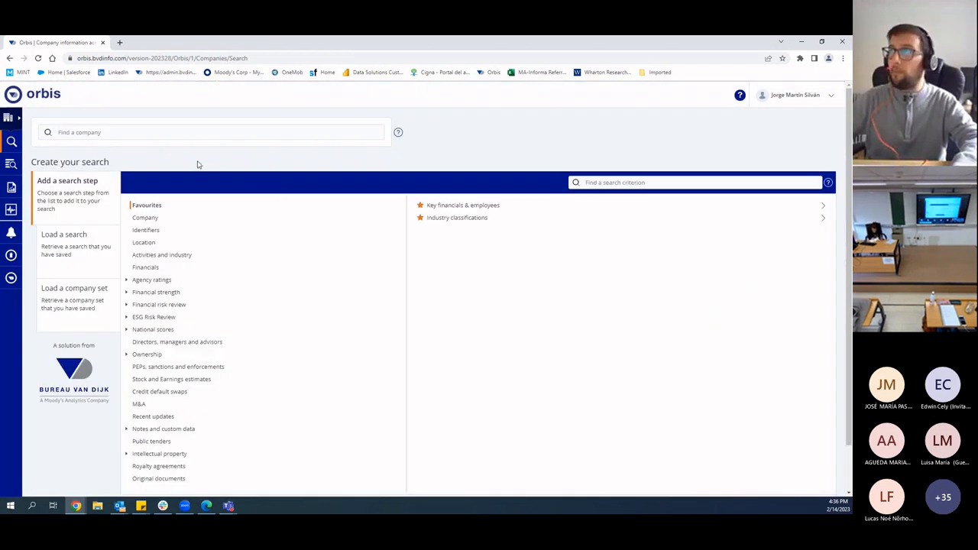
# Find the company "edp" and open the report of EDP - ENERGIAS DE PORTUGAL S.A.
pyautogui.click(79, 133)
pyautogui.write('edp')
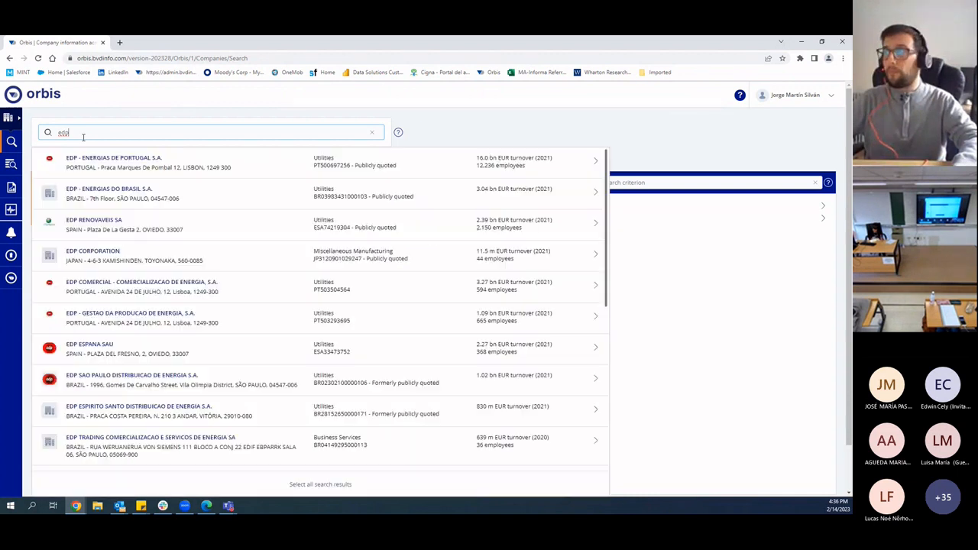
pyautogui.click(139, 172)
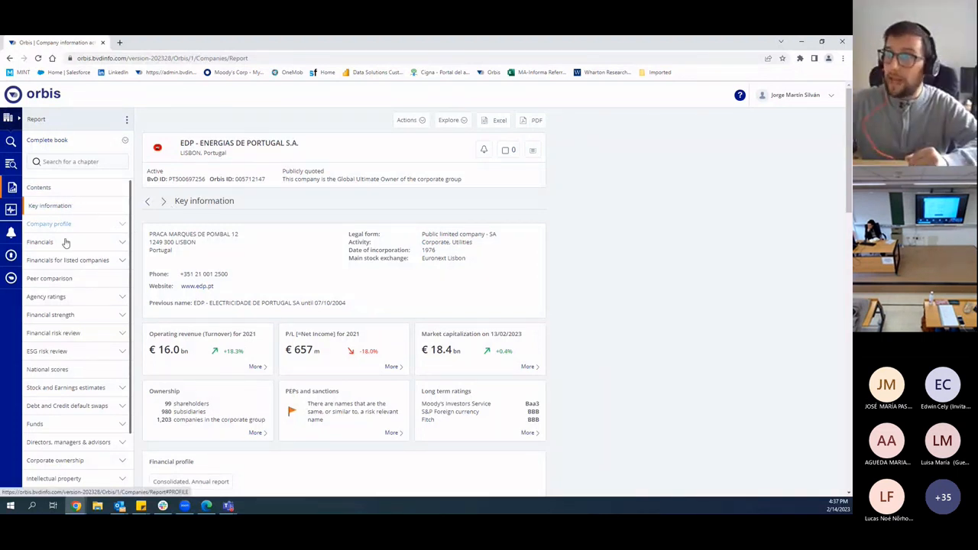
# Look through the chapters of the EDP report and expand Stock and Earnings estimates to see its sections.
pyautogui.scroll(-1, 85, 365)
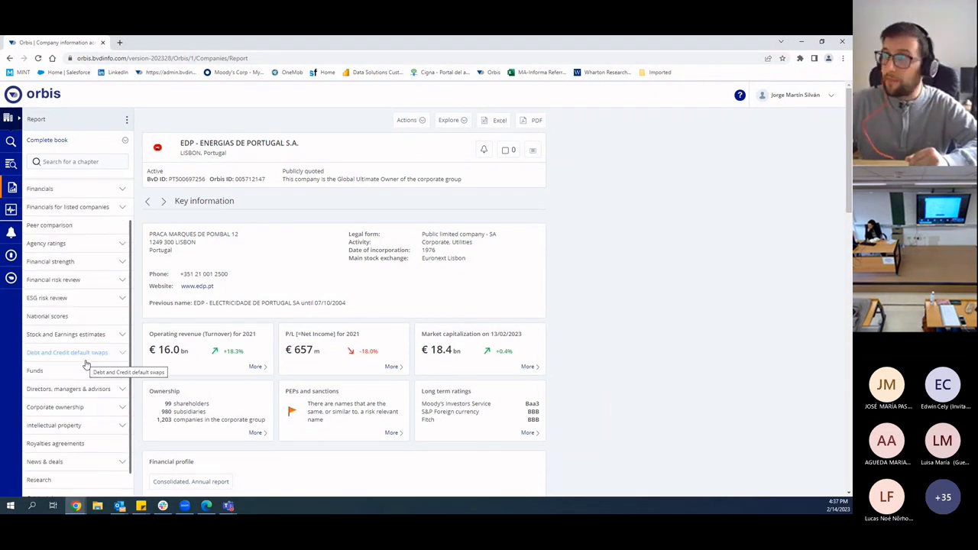
pyautogui.scroll(1, 85, 365)
pyautogui.scroll(-2, 51, 459)
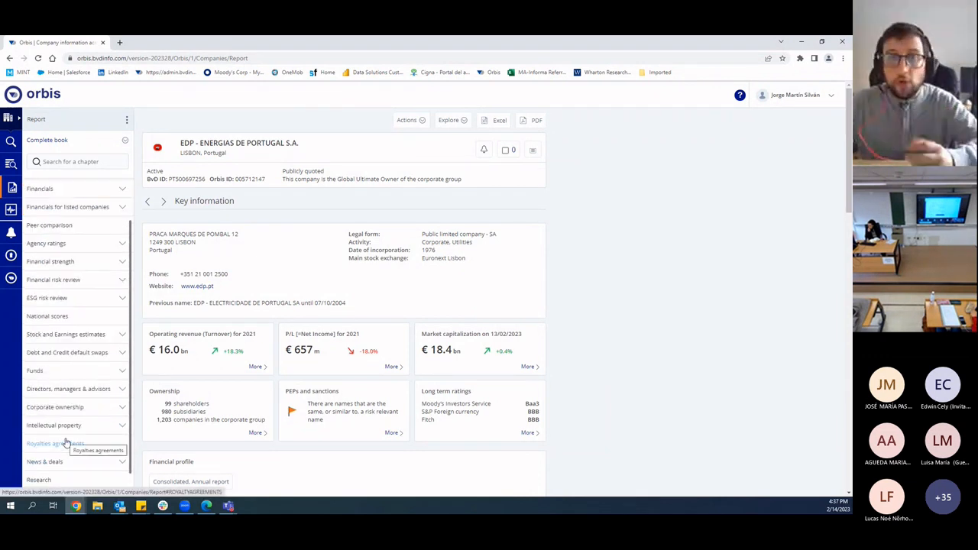
pyautogui.scroll(2, 88, 409)
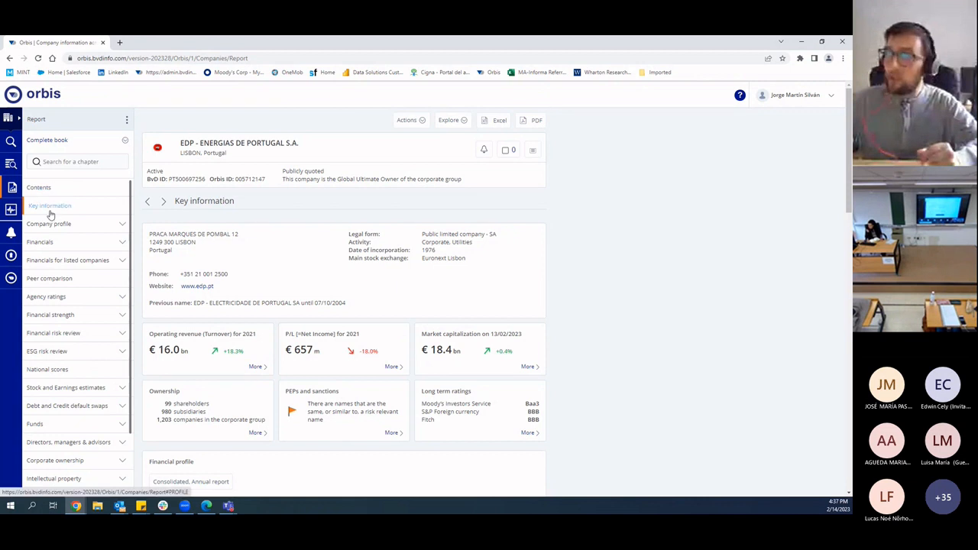
pyautogui.scroll(-3, 59, 368)
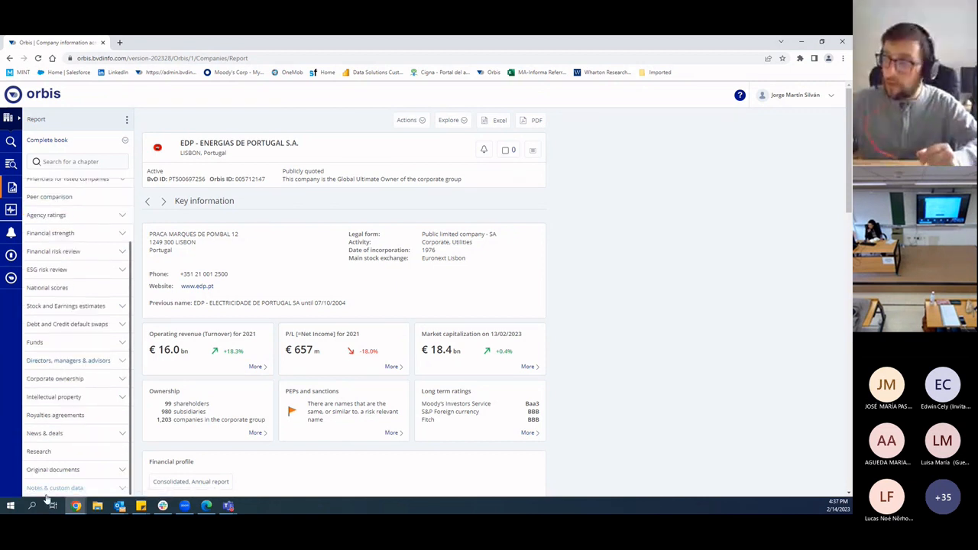
pyautogui.click(122, 307)
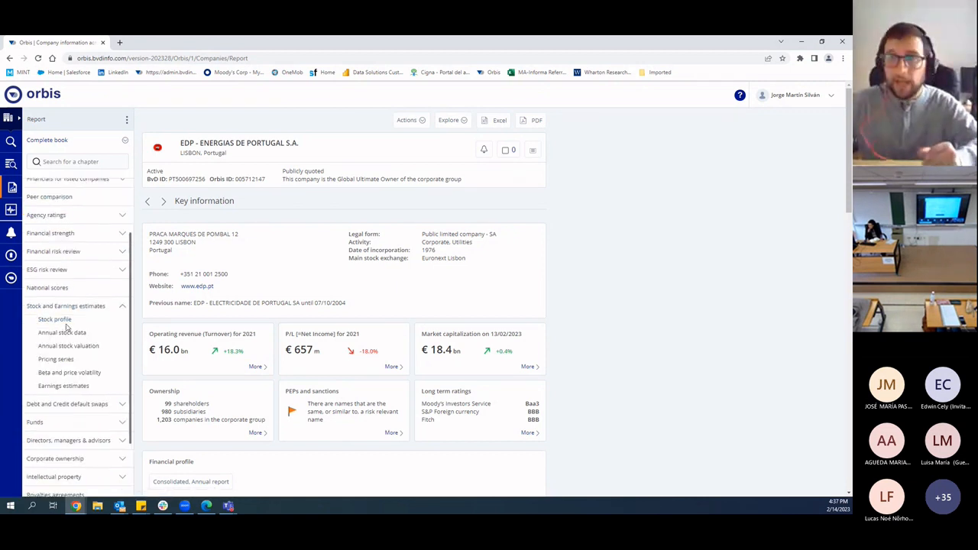
pyautogui.scroll(3, 66, 328)
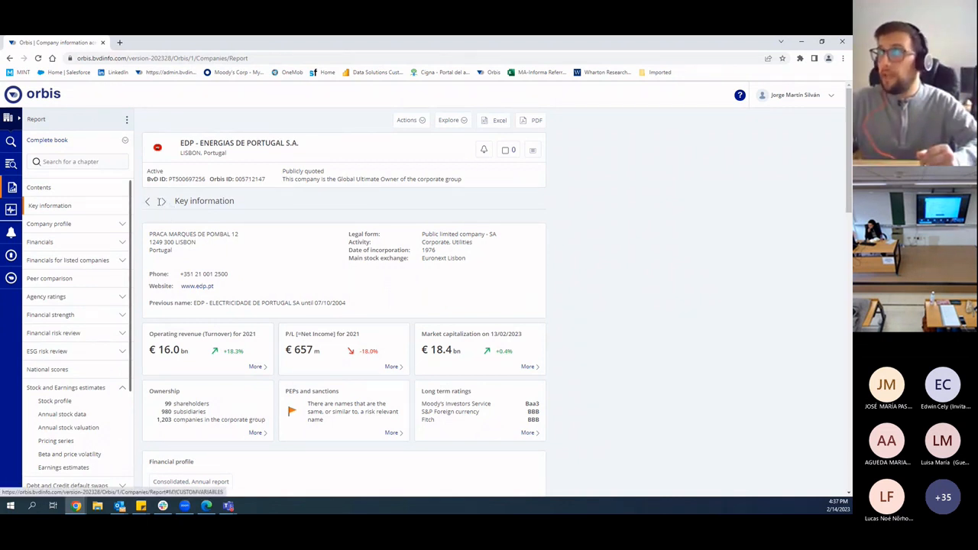
# Advance from Key information to the report's Contact section and return to Key information.
pyautogui.moveTo(175, 202); pyautogui.dragTo(255, 204)
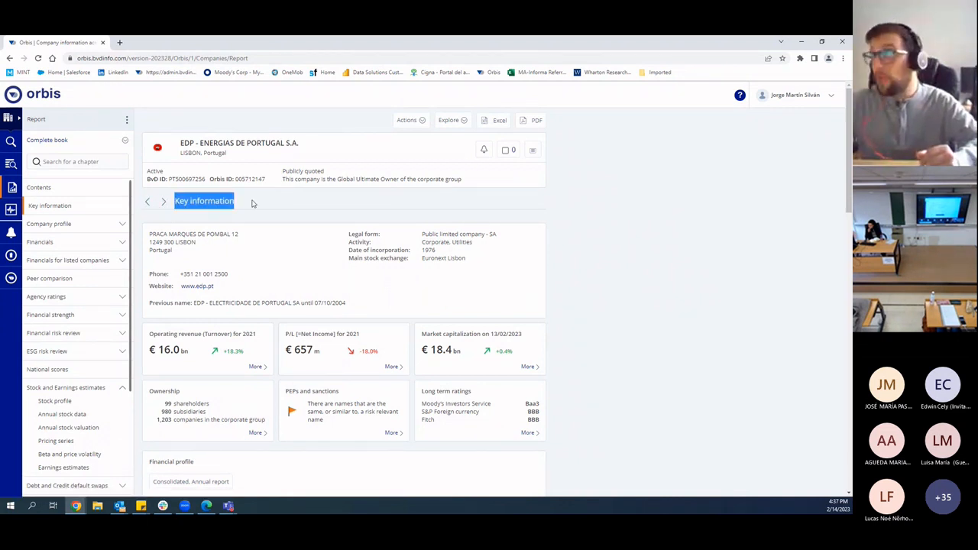
pyautogui.click(246, 205)
pyautogui.click(163, 203)
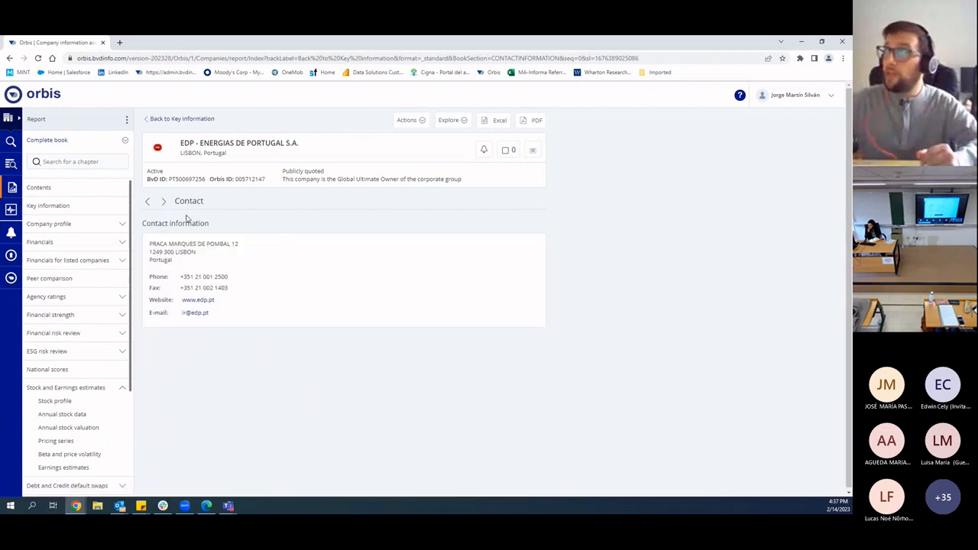
pyautogui.click(50, 210)
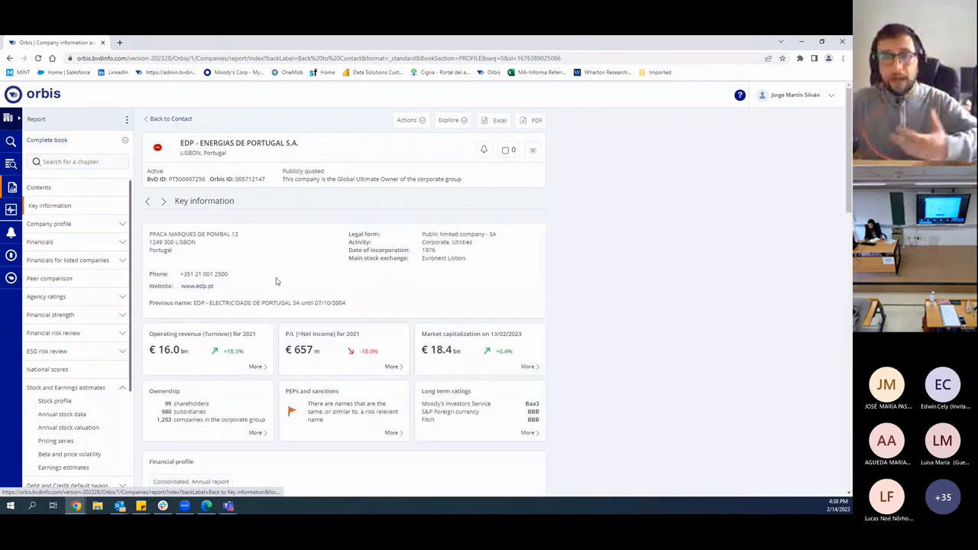
# Look through the Key information overview, from the company details and financial profile down to the financial strength summary.
pyautogui.scroll(-2, 234, 280)
pyautogui.scroll(2, 235, 279)
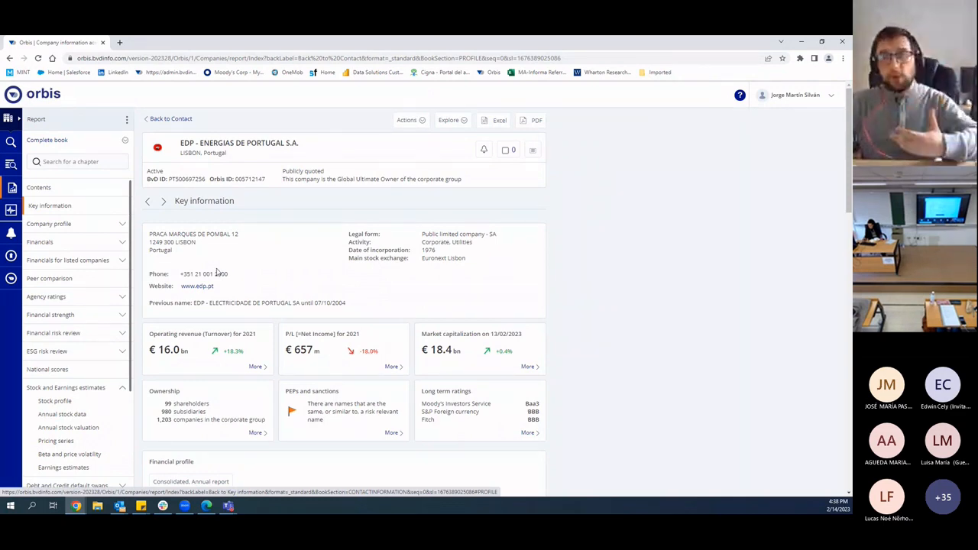
pyautogui.scroll(-4, 217, 273)
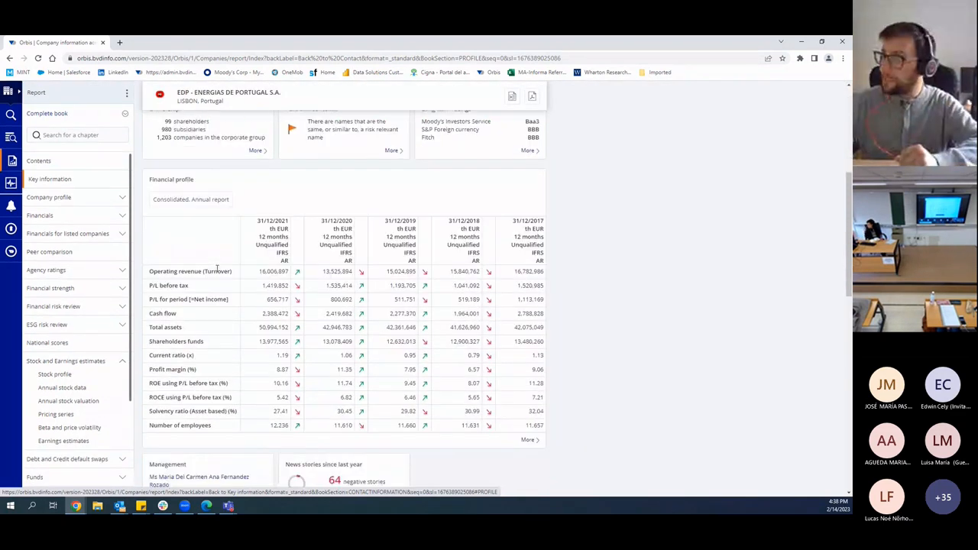
pyautogui.scroll(-4, 217, 269)
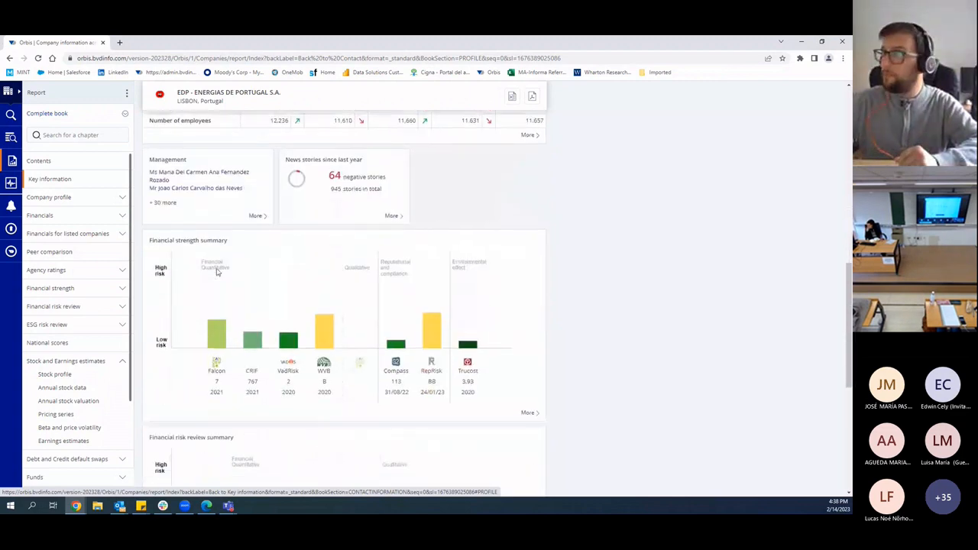
# Expand the Company profile chapter and view its Contact and Industry & activities sections, including the industry classification codes.
pyautogui.click(48, 198)
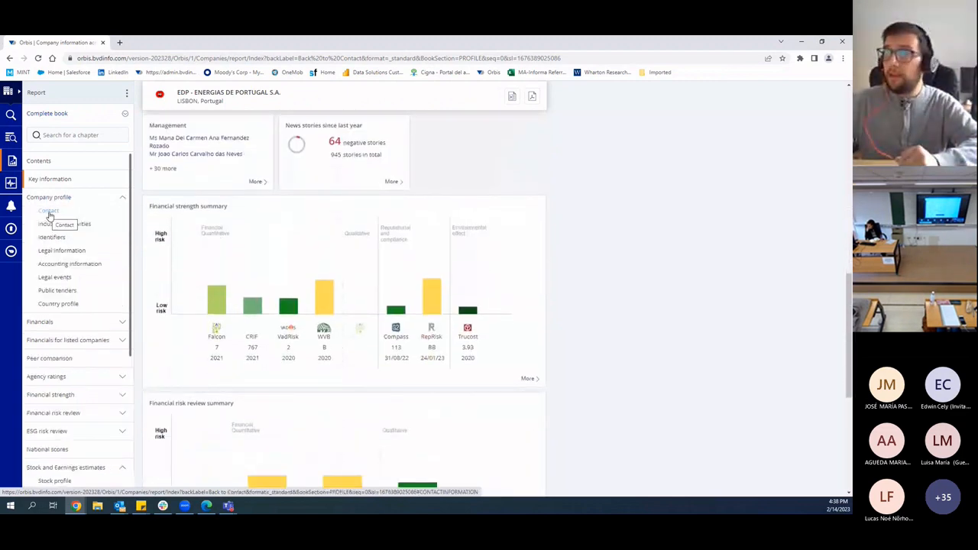
pyautogui.click(48, 213)
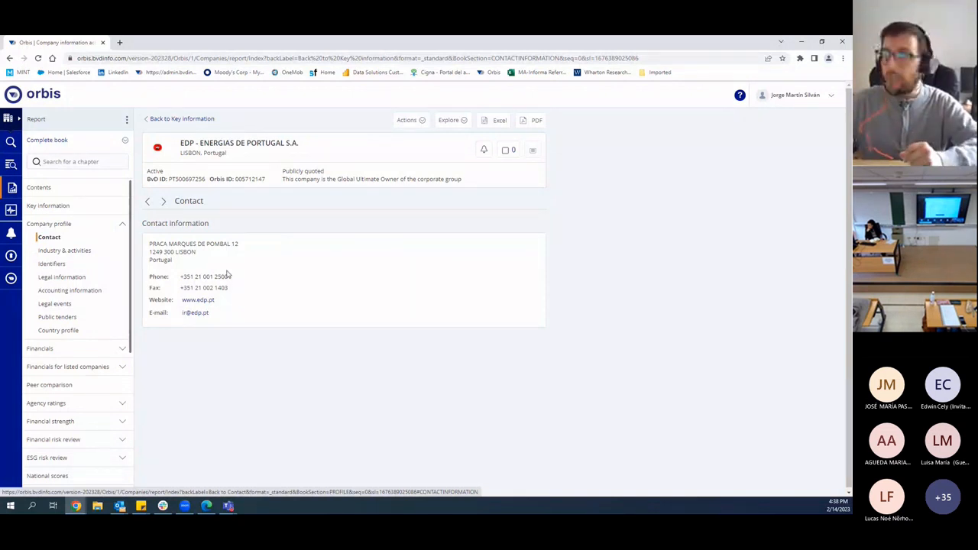
pyautogui.click(68, 251)
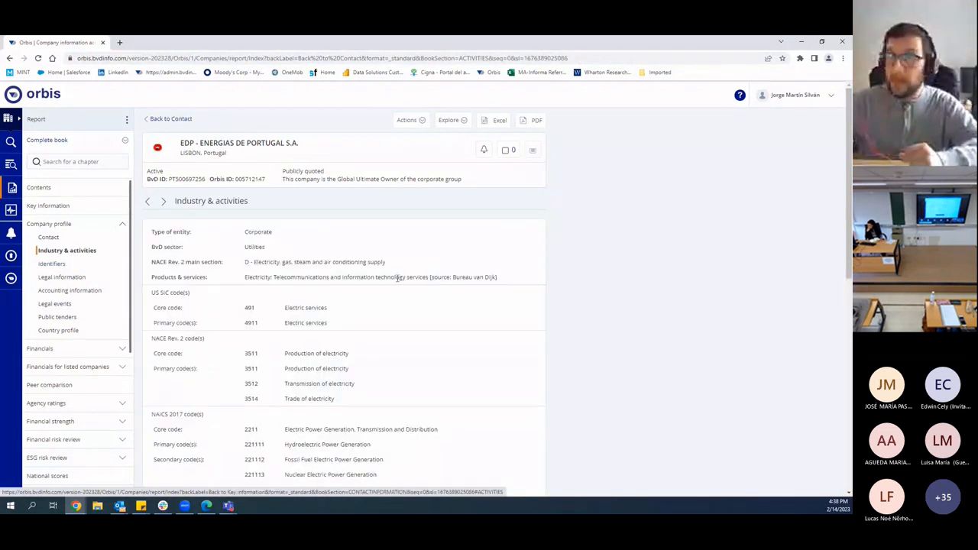
pyautogui.scroll(-2, 394, 283)
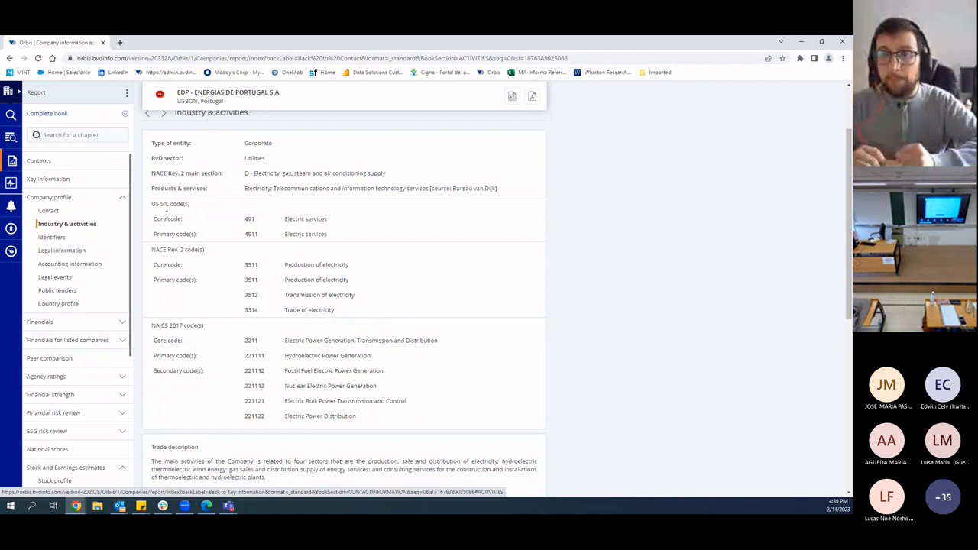
pyautogui.scroll(-1, 217, 262)
pyautogui.scroll(2, 216, 262)
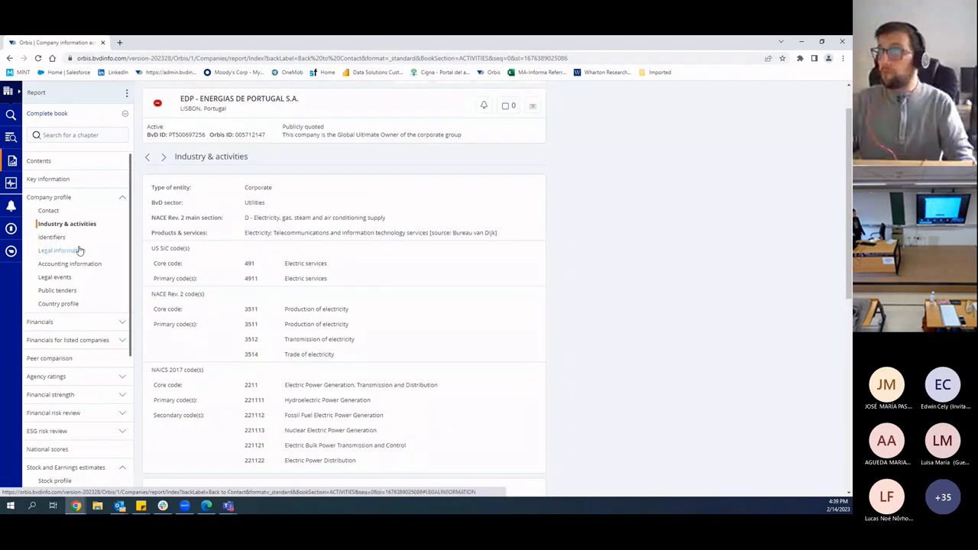
# Open the Identifiers section and examine the BvD ID, VAT/tax number and LEI entries by highlighting them.
pyautogui.click(52, 237)
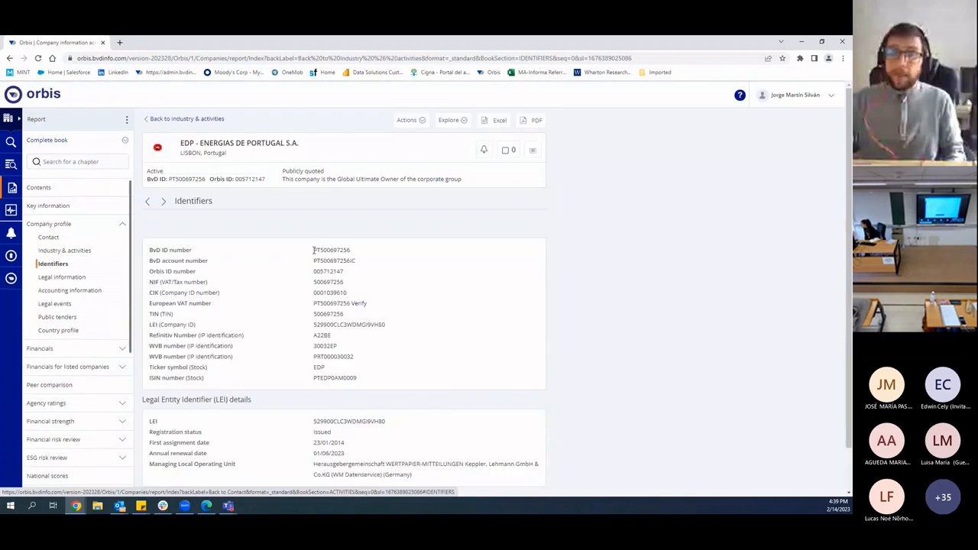
pyautogui.scroll(-1, 321, 243)
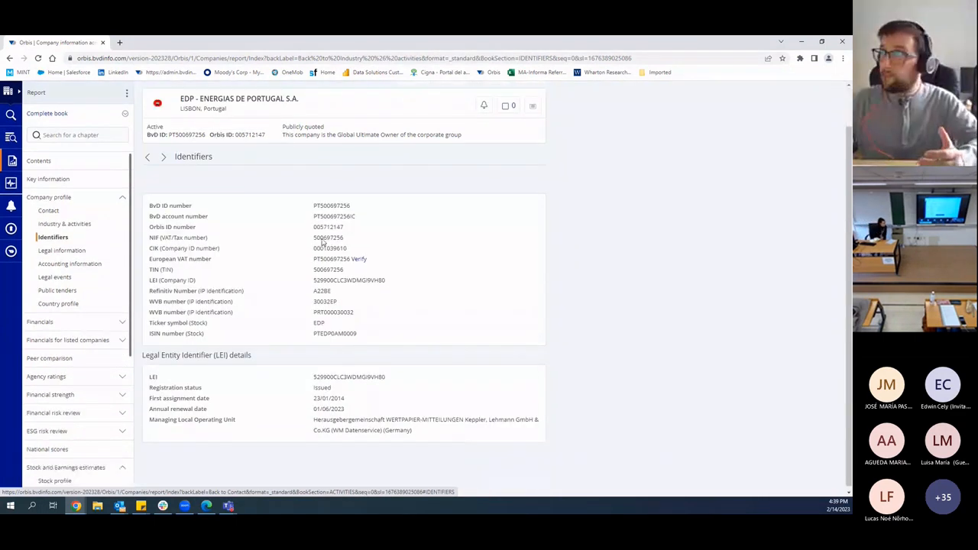
pyautogui.moveTo(363, 208); pyautogui.dragTo(312, 206)
pyautogui.click(447, 168)
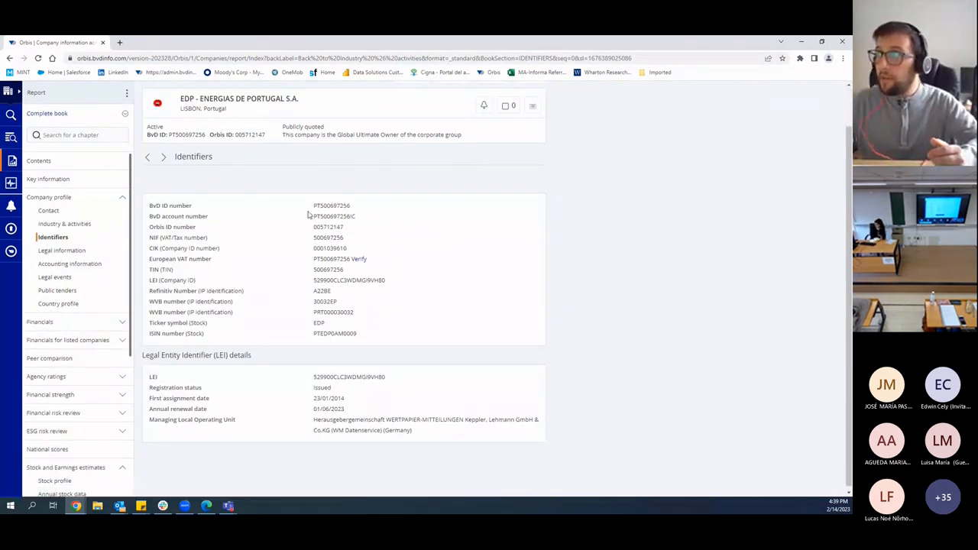
pyautogui.moveTo(364, 239); pyautogui.dragTo(283, 240)
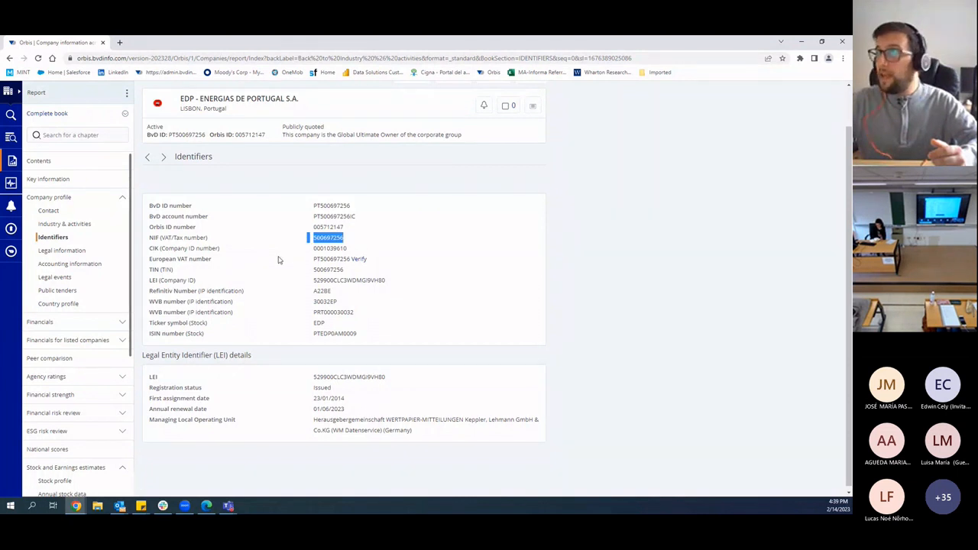
pyautogui.click(180, 269)
pyautogui.moveTo(399, 284); pyautogui.dragTo(313, 280)
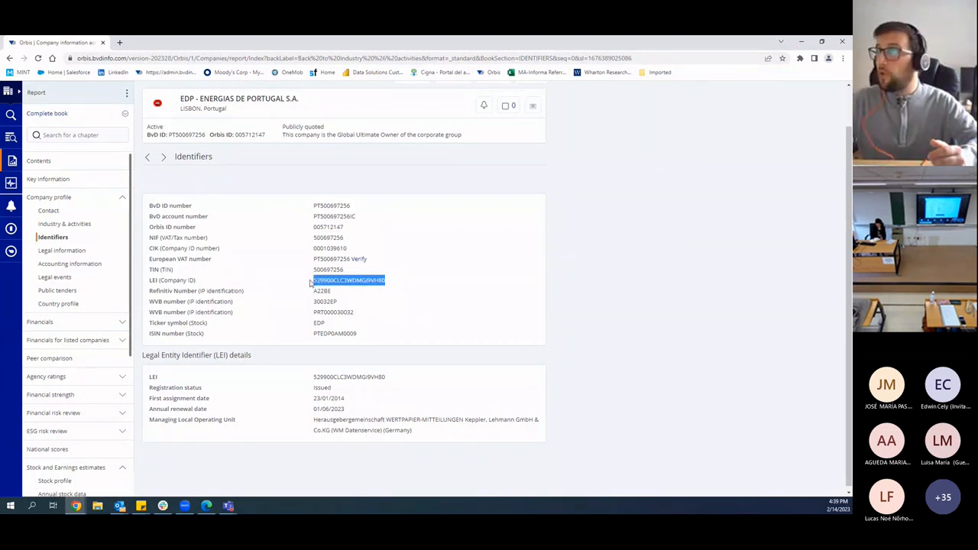
pyautogui.click(461, 291)
pyautogui.scroll(-1, 461, 291)
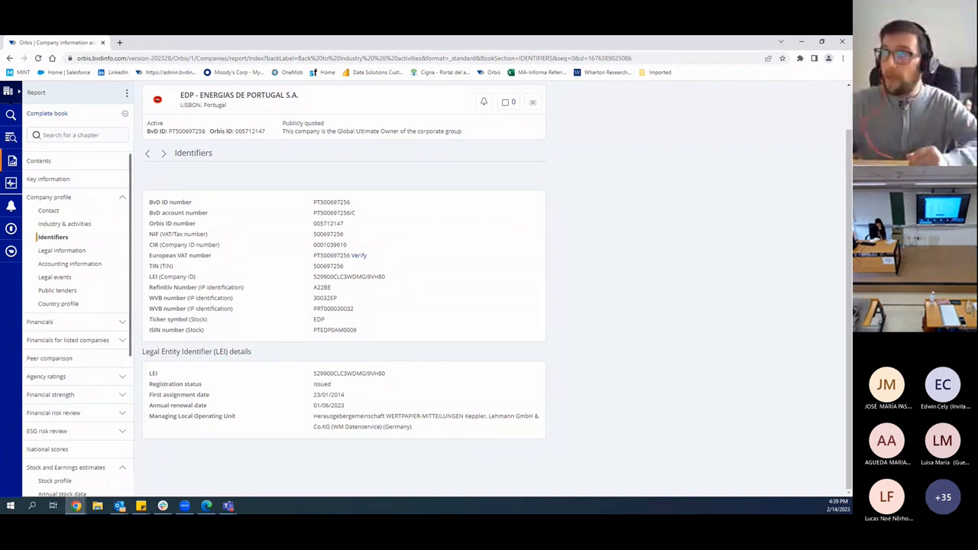
# View the Legal information section, and expand the Financials chapter to open Key financials & employees.
pyautogui.click(64, 252)
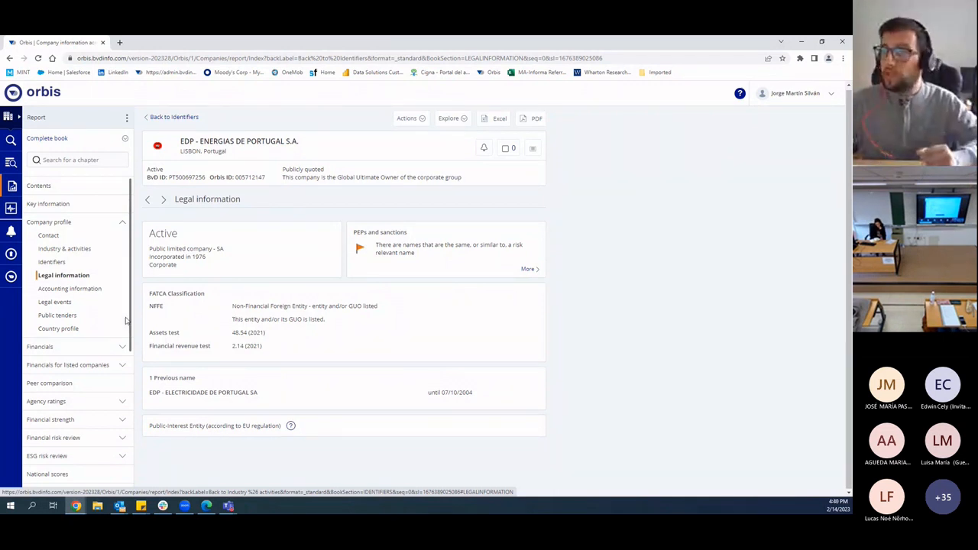
pyautogui.scroll(-1, 71, 282)
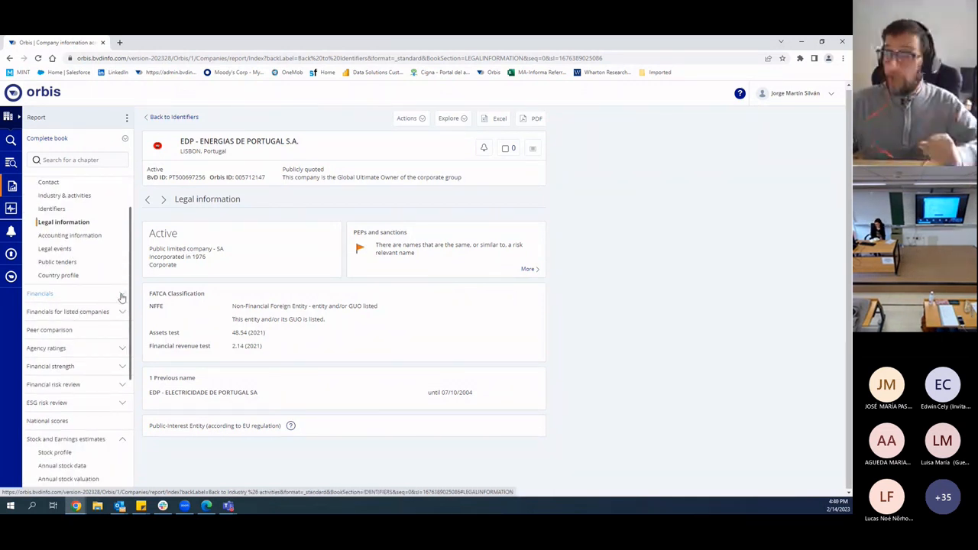
pyautogui.click(122, 297)
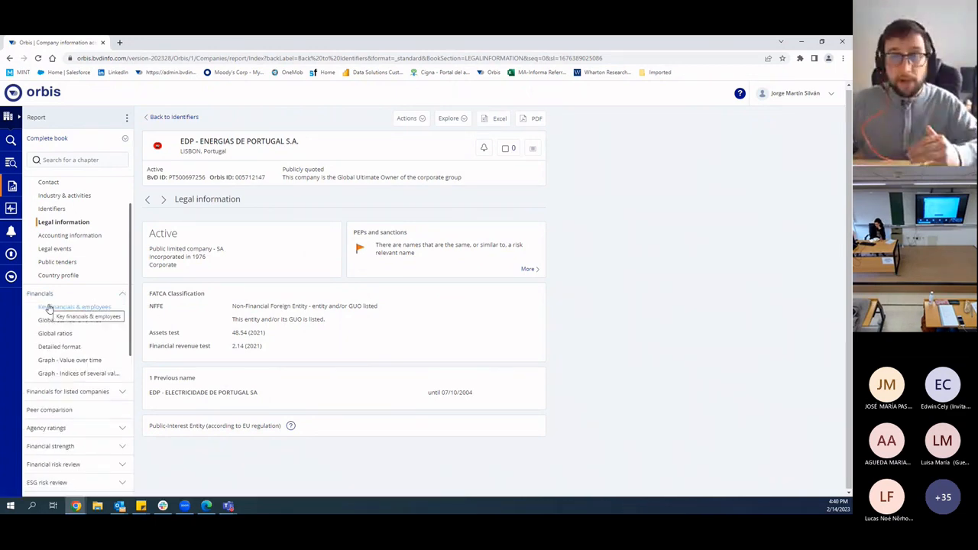
pyautogui.click(83, 309)
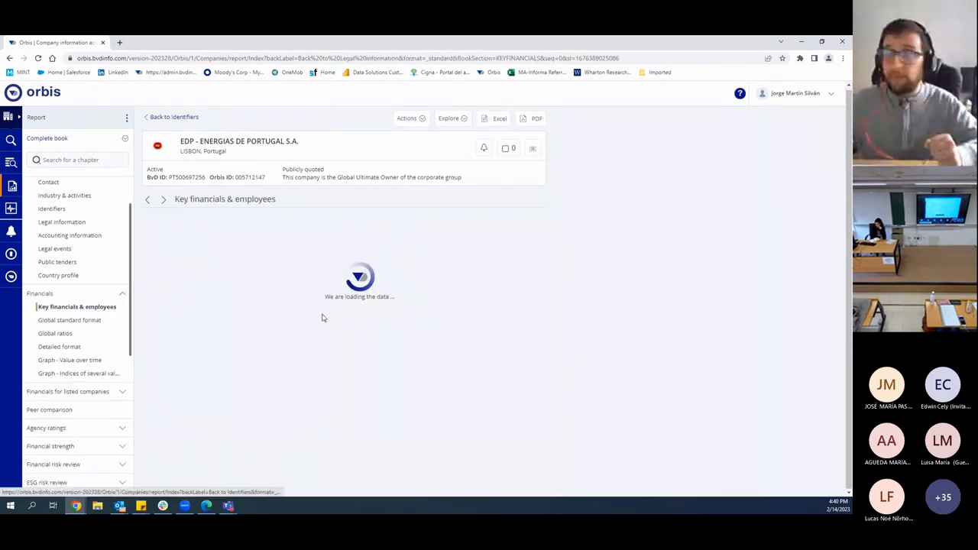
# Look through all years of the key financials table and inspect the calculation behind the 2020 profit margin.
pyautogui.scroll(-2, 384, 315)
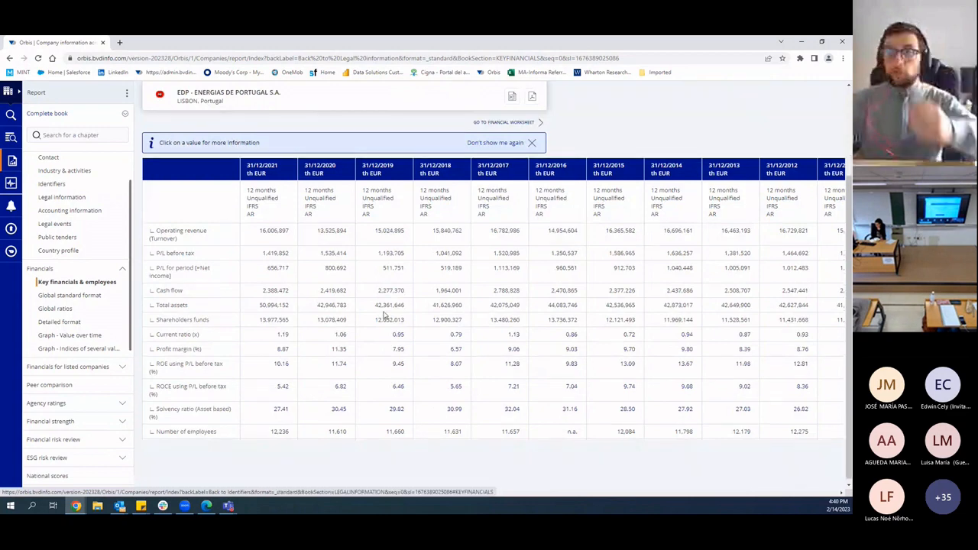
pyautogui.scroll(2, 385, 315)
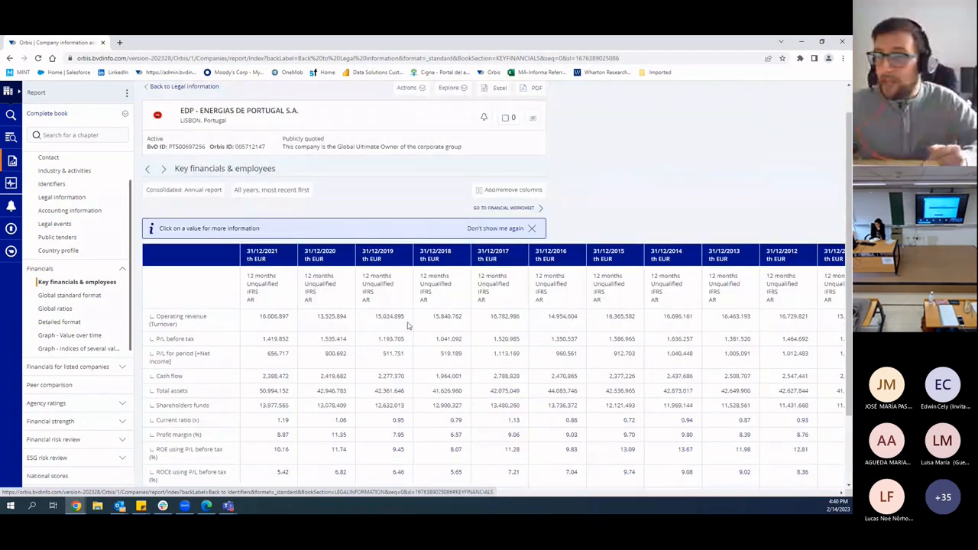
pyautogui.scroll(-2, 310, 328)
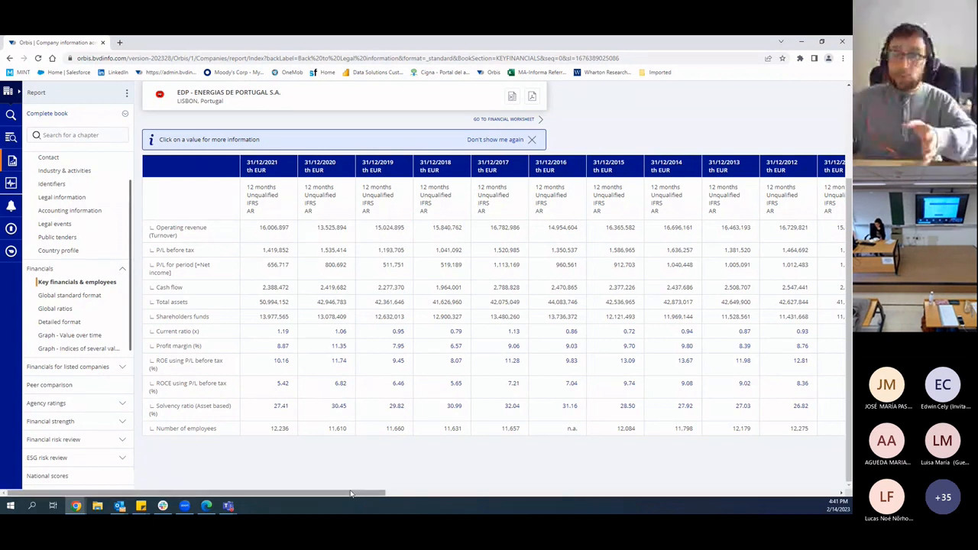
pyautogui.moveTo(351, 494); pyautogui.dragTo(802, 503)
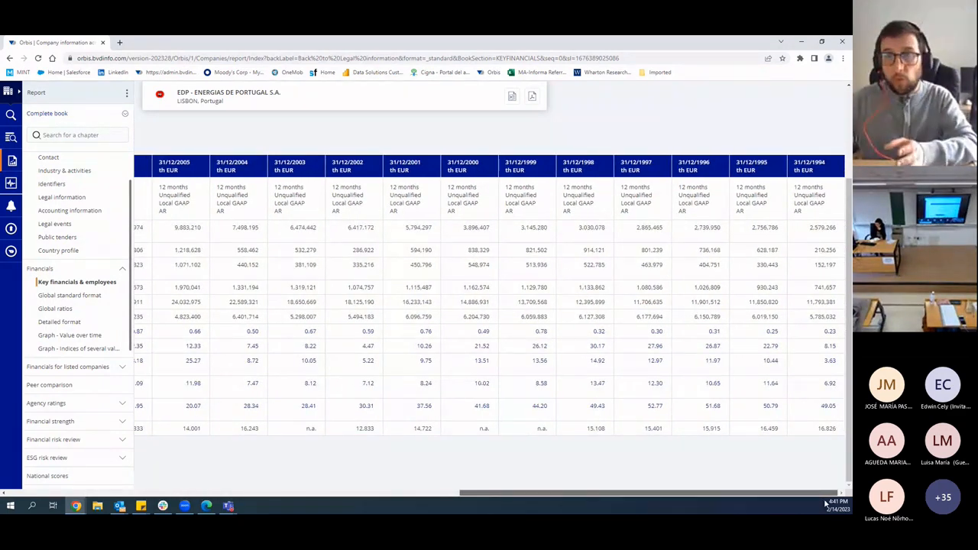
pyautogui.moveTo(810, 494); pyautogui.dragTo(339, 512)
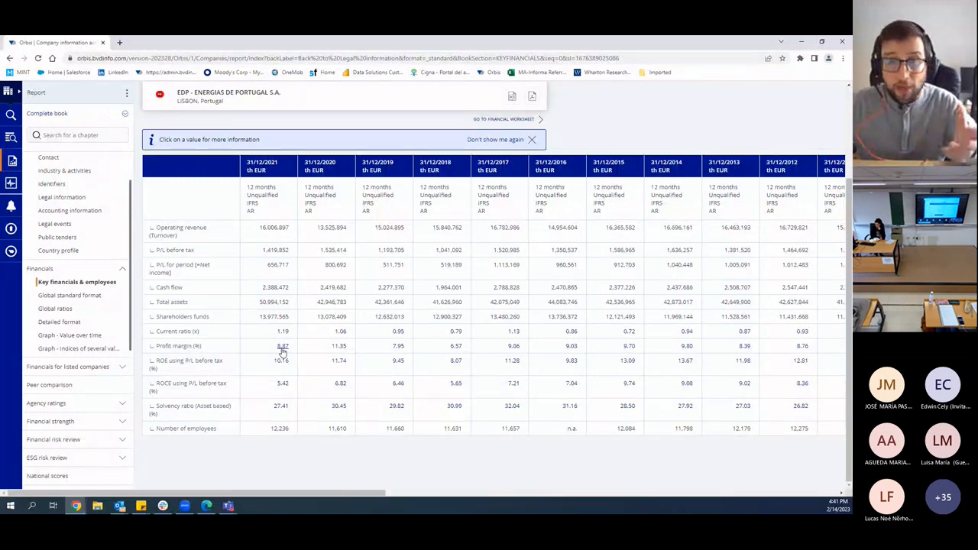
pyautogui.click(338, 346)
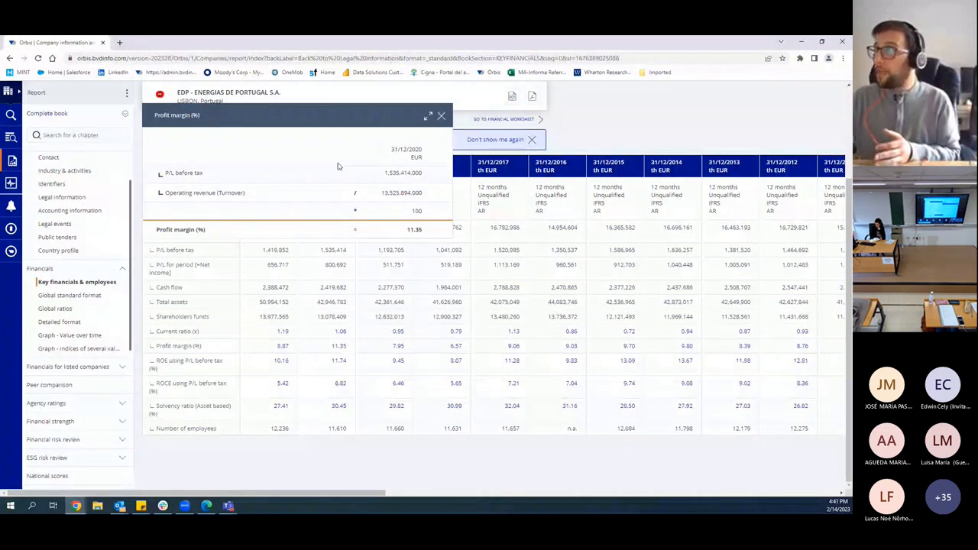
pyautogui.click(442, 119)
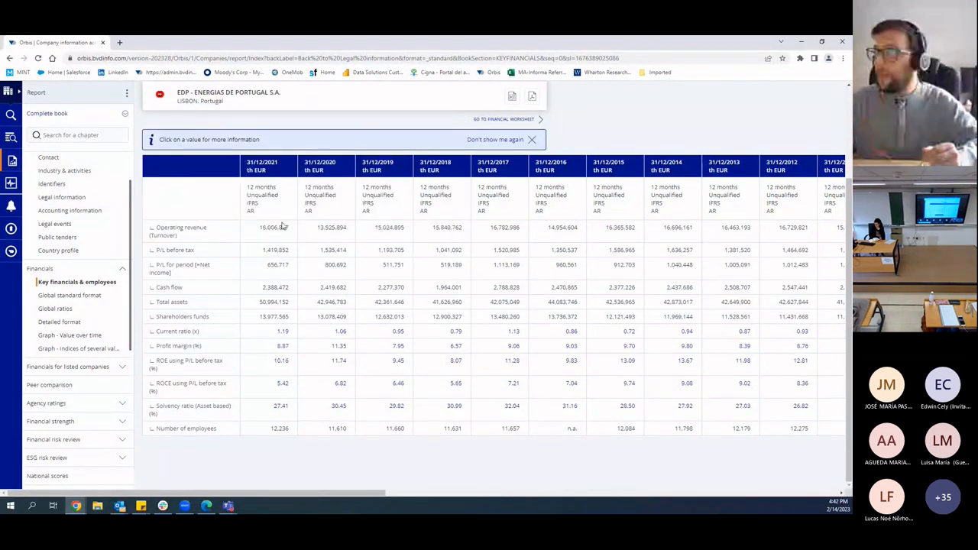
# Open the Global standard format section and review the balance sheet and profit & loss account down to the closing memo lines.
pyautogui.click(69, 295)
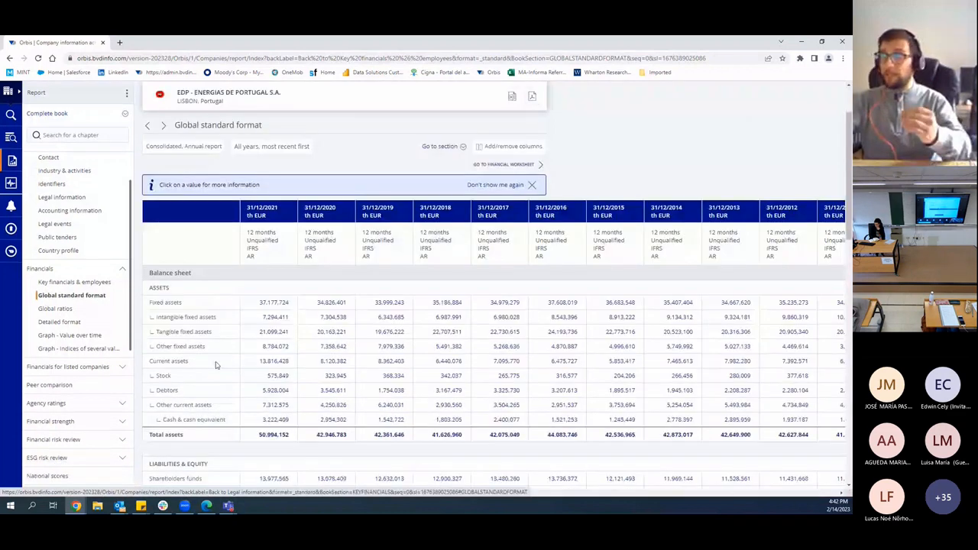
pyautogui.scroll(-1, 215, 366)
pyautogui.scroll(-1, 216, 365)
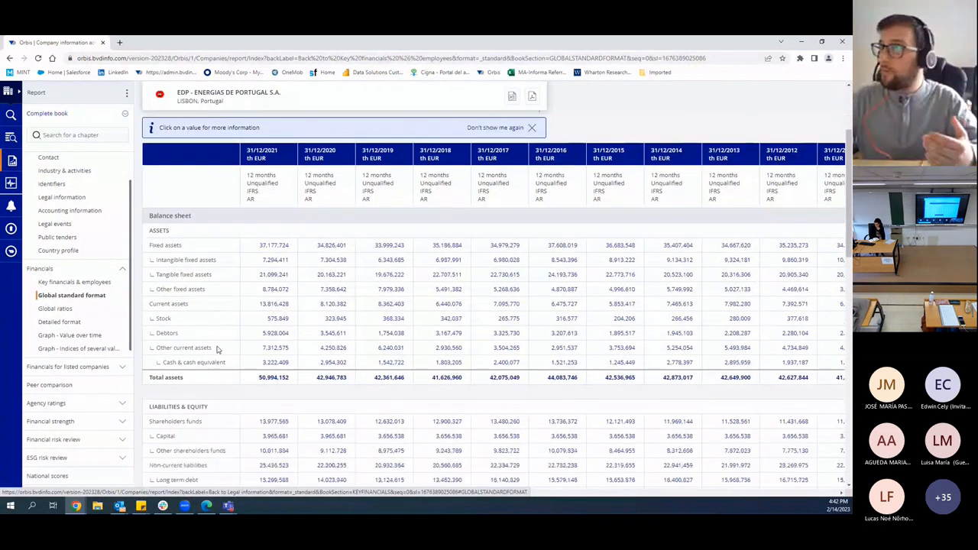
pyautogui.scroll(-1, 158, 243)
pyautogui.scroll(-1, 164, 359)
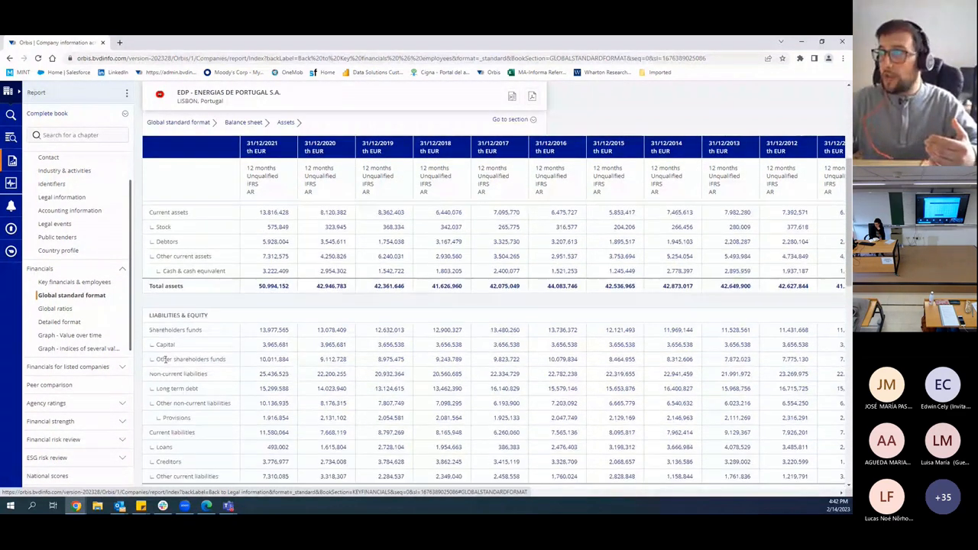
pyautogui.scroll(-1, 165, 359)
pyautogui.scroll(-1, 165, 359)
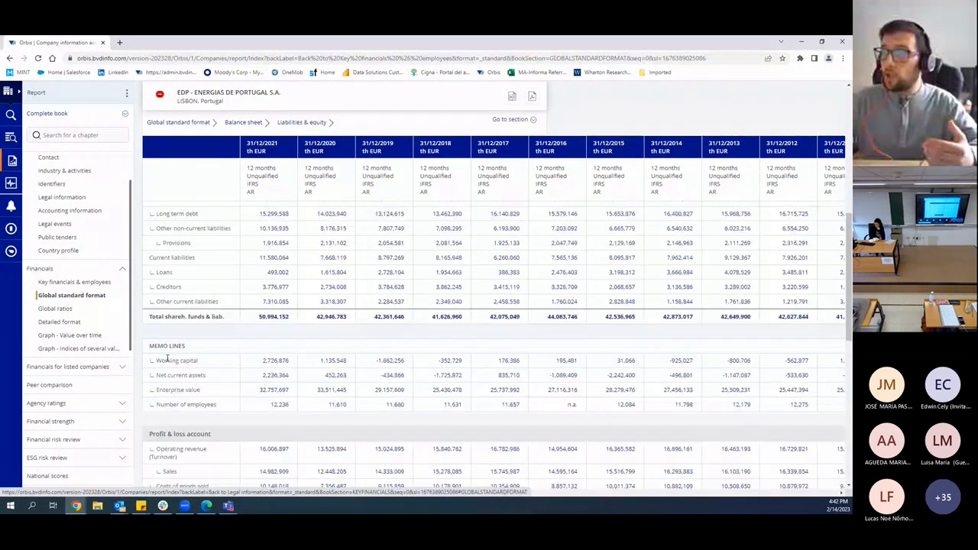
pyautogui.scroll(-1, 167, 359)
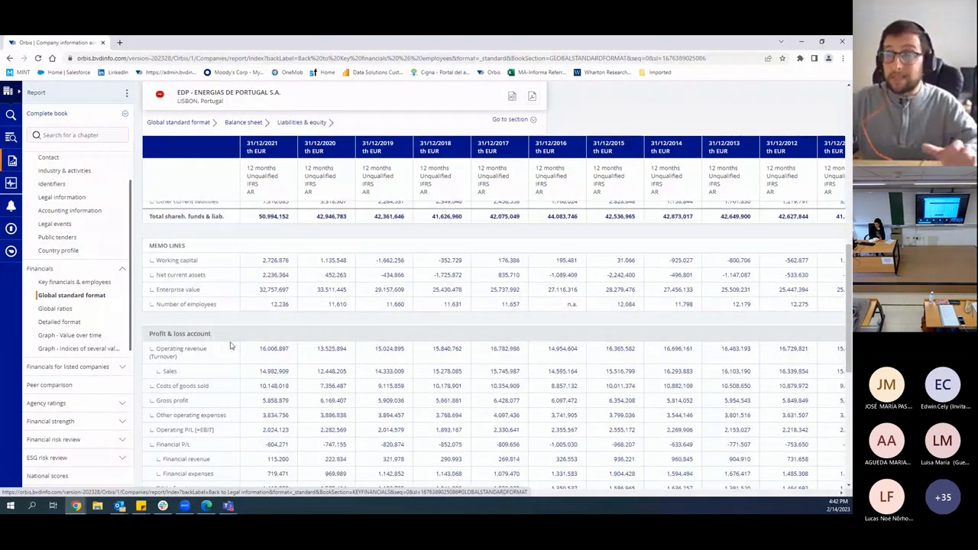
pyautogui.scroll(-2, 230, 347)
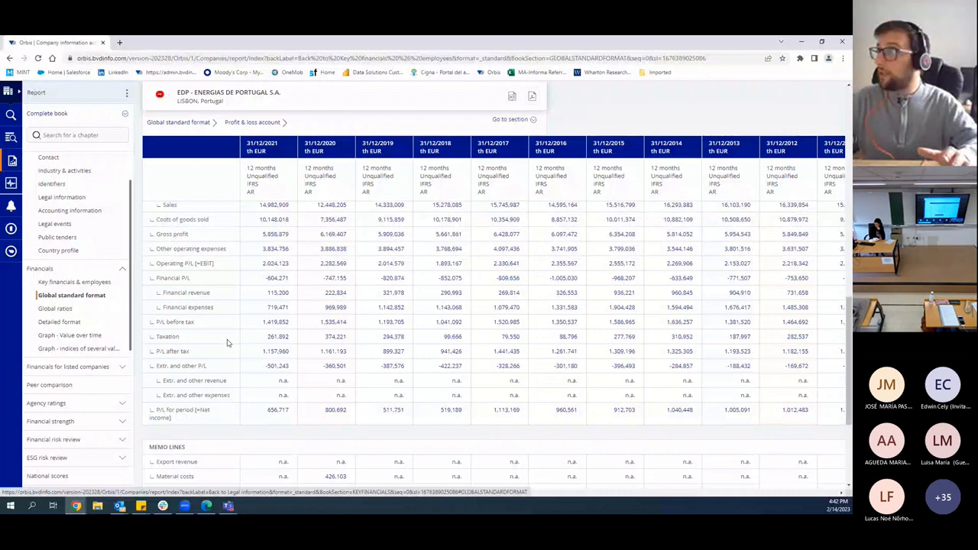
pyautogui.scroll(-2, 182, 327)
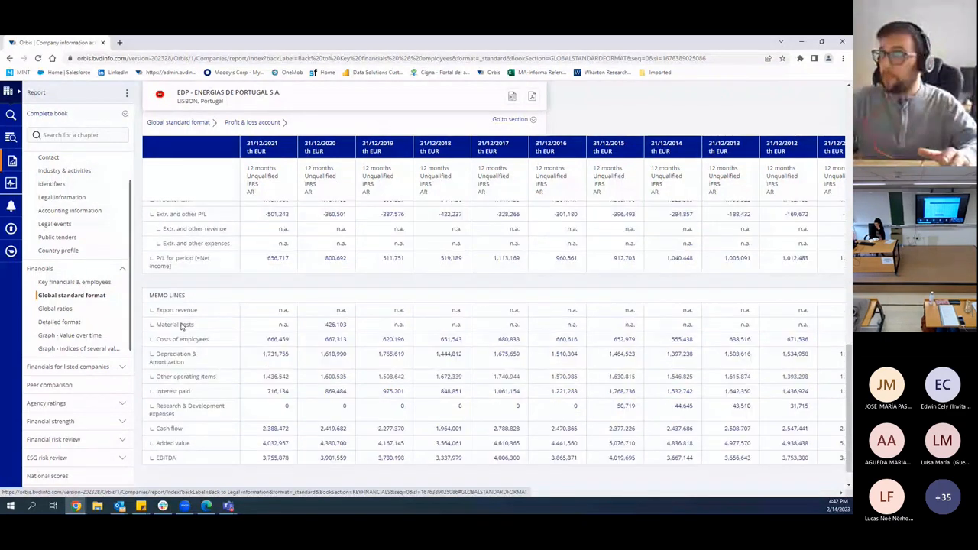
# Open the Global ratios section and review the profitability, operational, structure and per employee ratios.
pyautogui.click(51, 310)
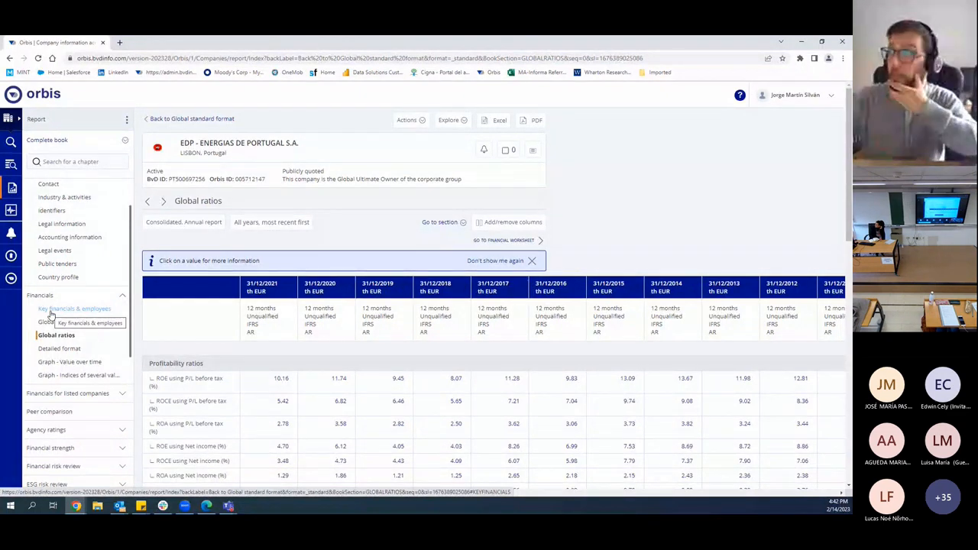
pyautogui.scroll(-2, 309, 301)
pyautogui.scroll(-3, 309, 300)
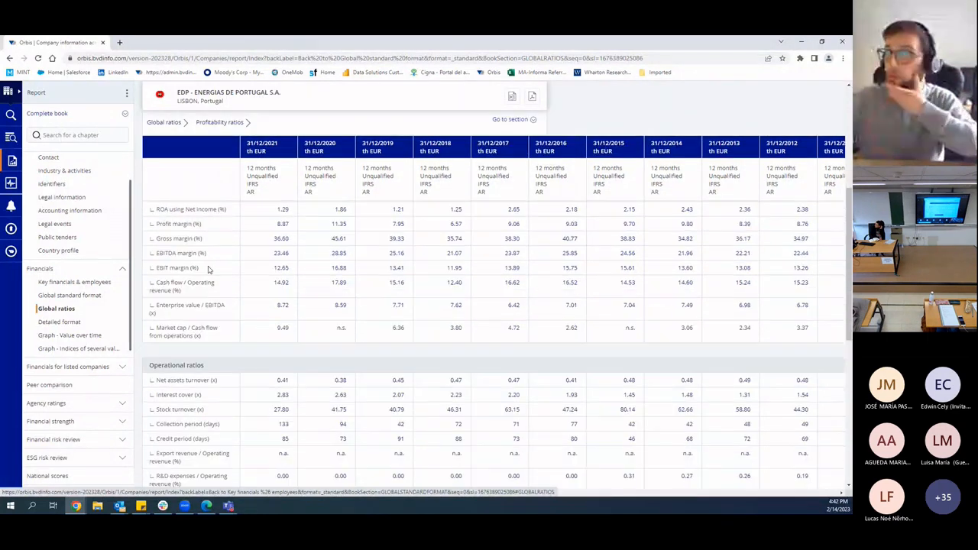
pyautogui.scroll(-1, 208, 269)
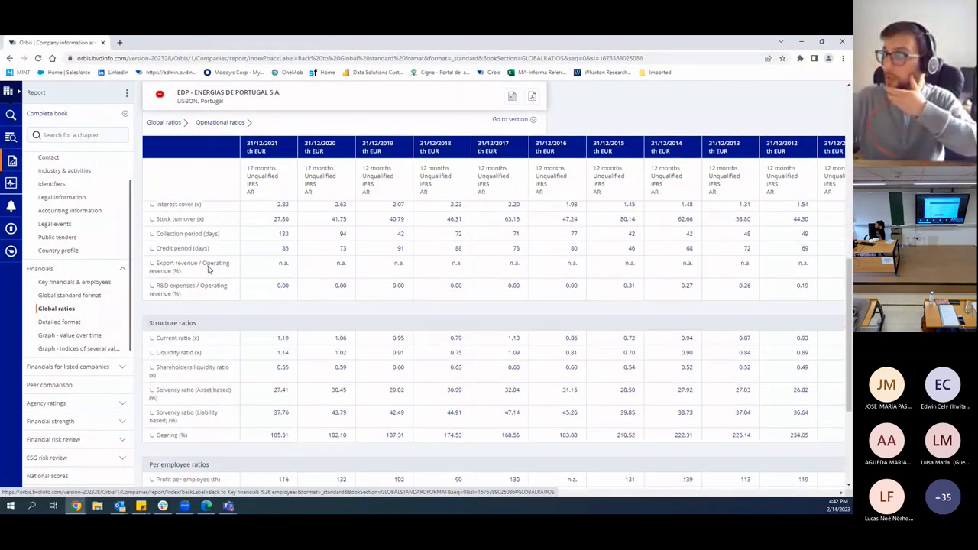
pyautogui.scroll(-1, 208, 269)
pyautogui.scroll(1, 208, 269)
pyautogui.scroll(-1, 205, 266)
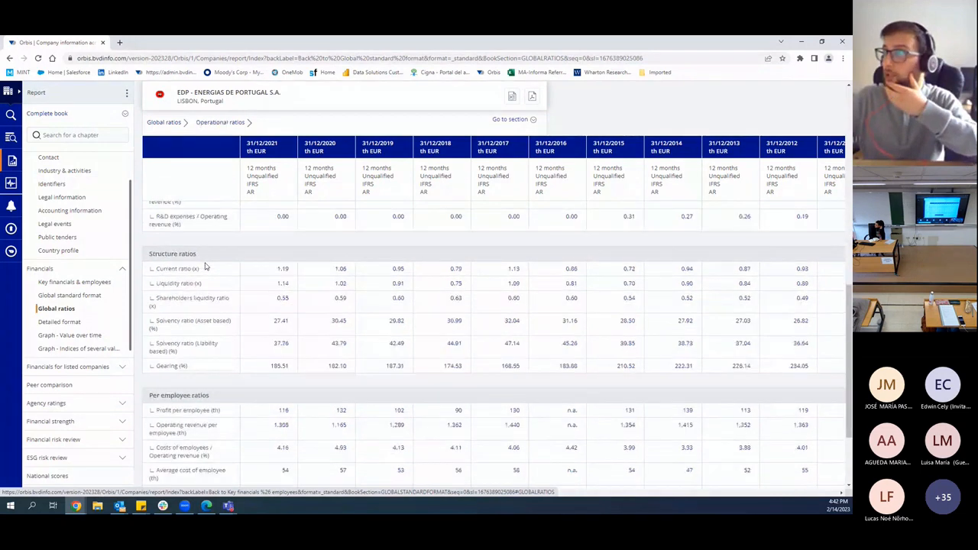
pyautogui.scroll(-1, 205, 267)
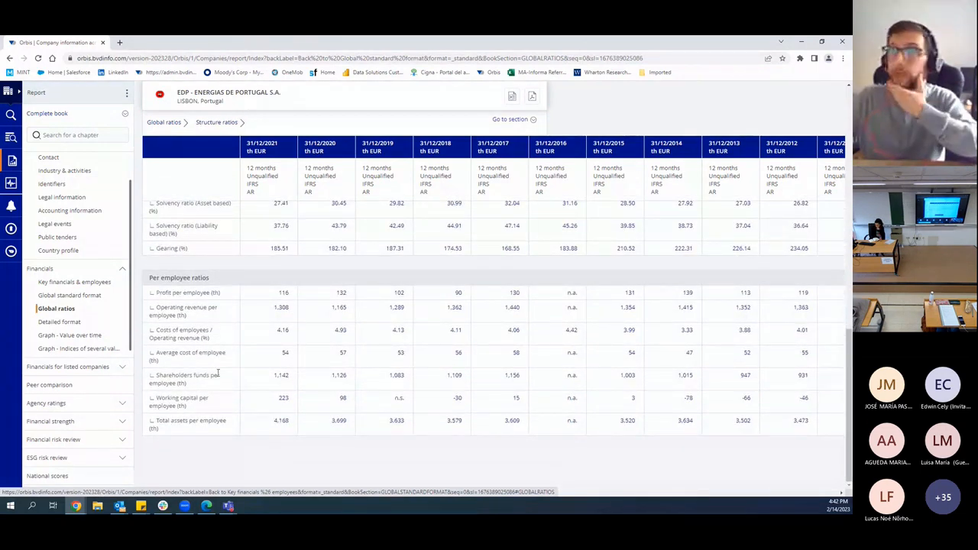
# Expand the Financial strength chapter in the report contents and look through its list of scores and indicators.
pyautogui.scroll(-3, 78, 314)
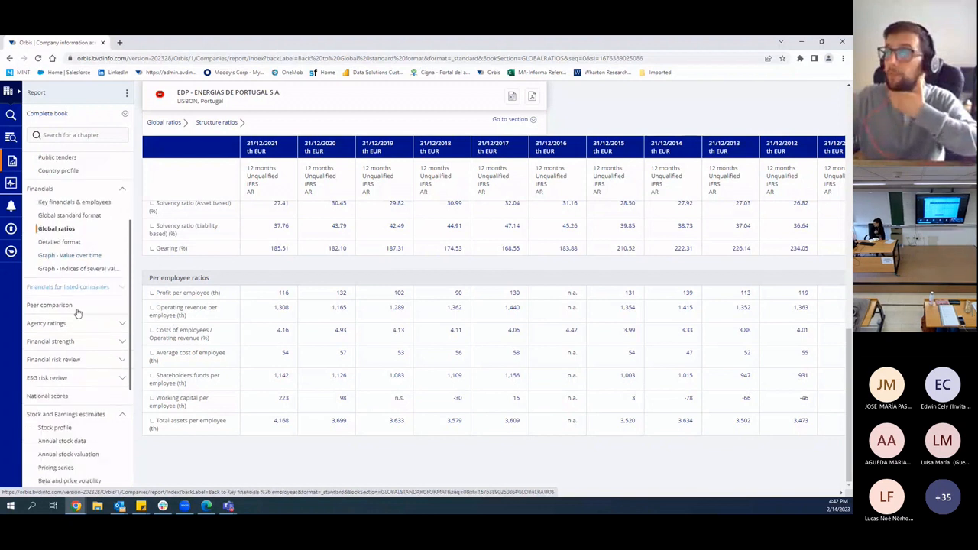
pyautogui.scroll(-3, 53, 310)
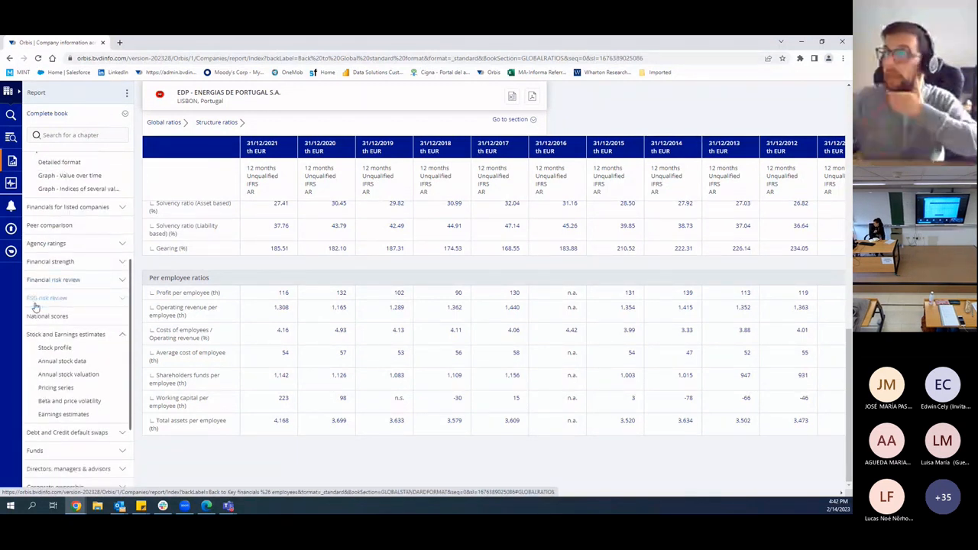
pyautogui.scroll(1, 36, 306)
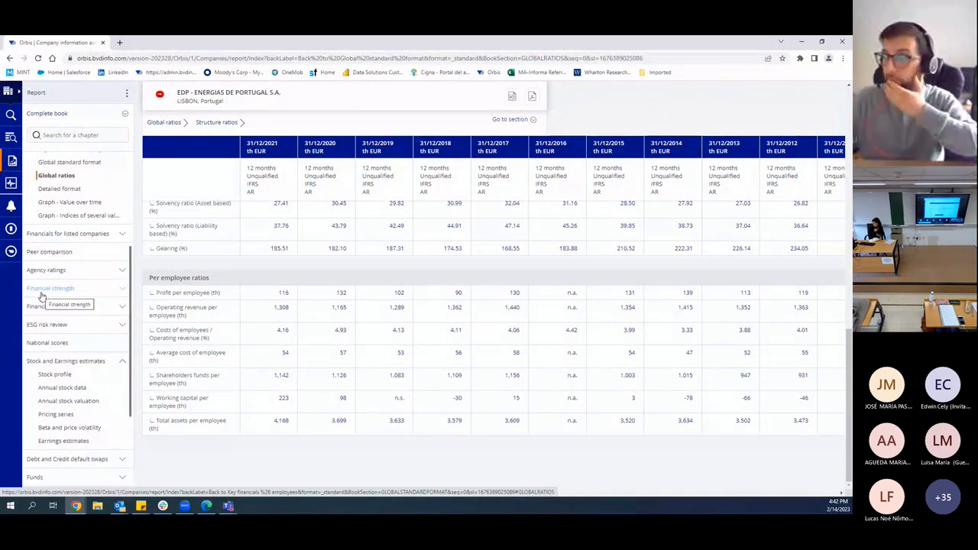
pyautogui.scroll(-1, 46, 294)
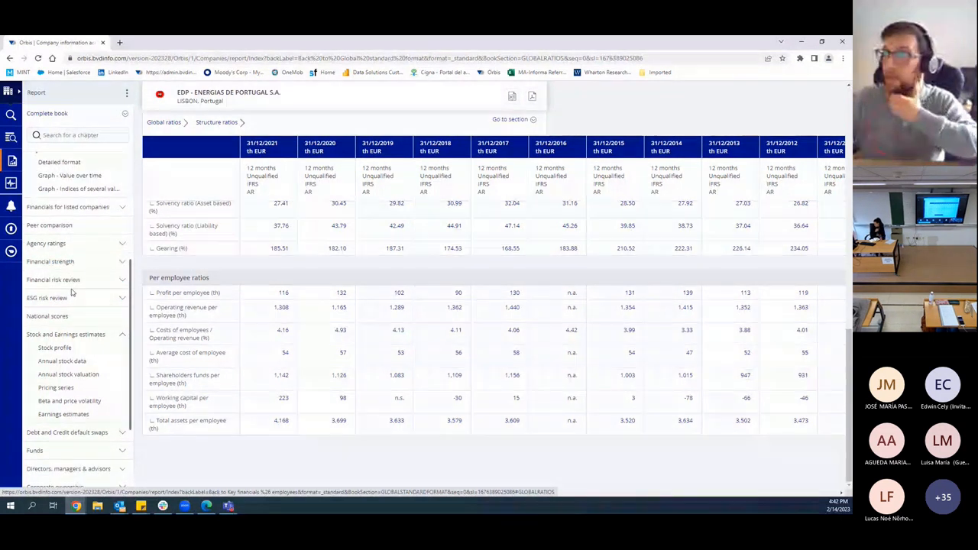
pyautogui.click(113, 260)
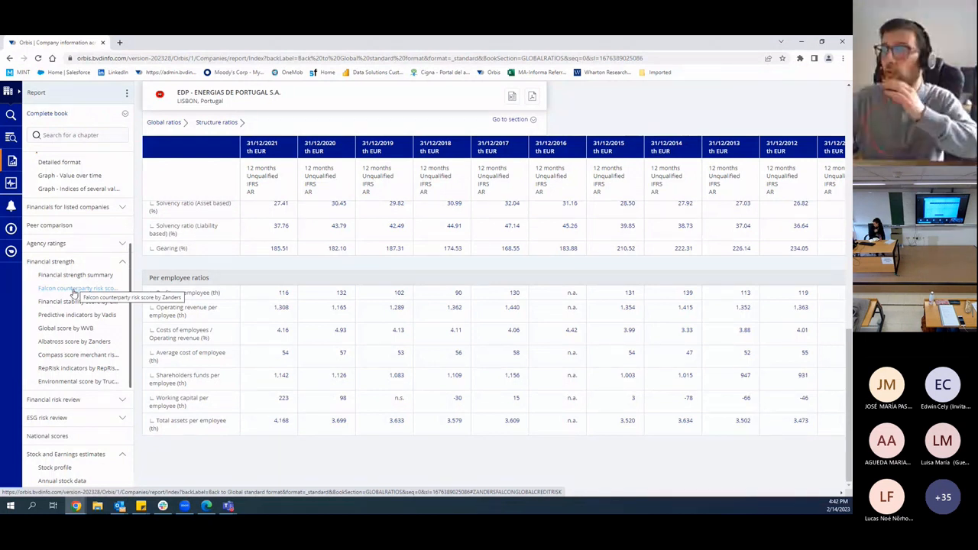
pyautogui.scroll(-1, 74, 293)
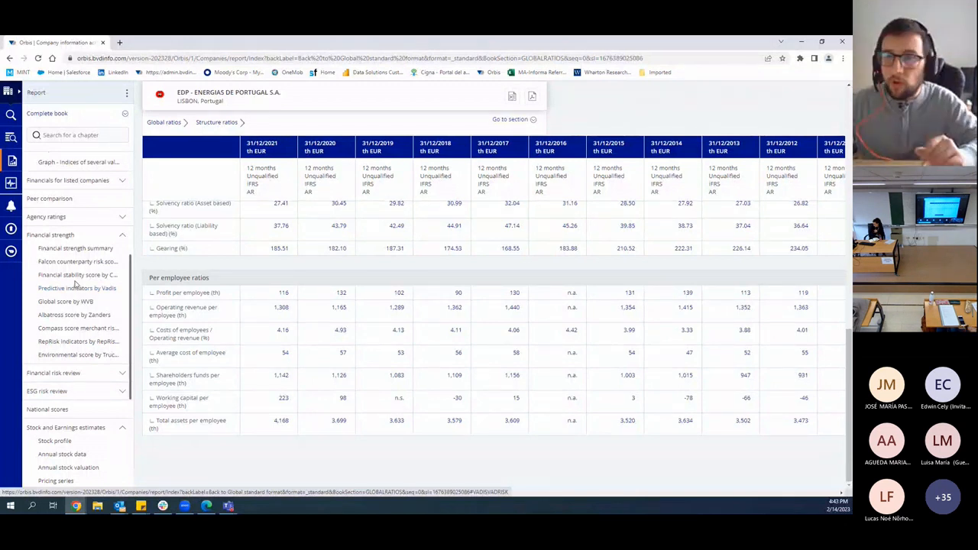
pyautogui.scroll(-1, 64, 295)
pyautogui.scroll(-1, 66, 292)
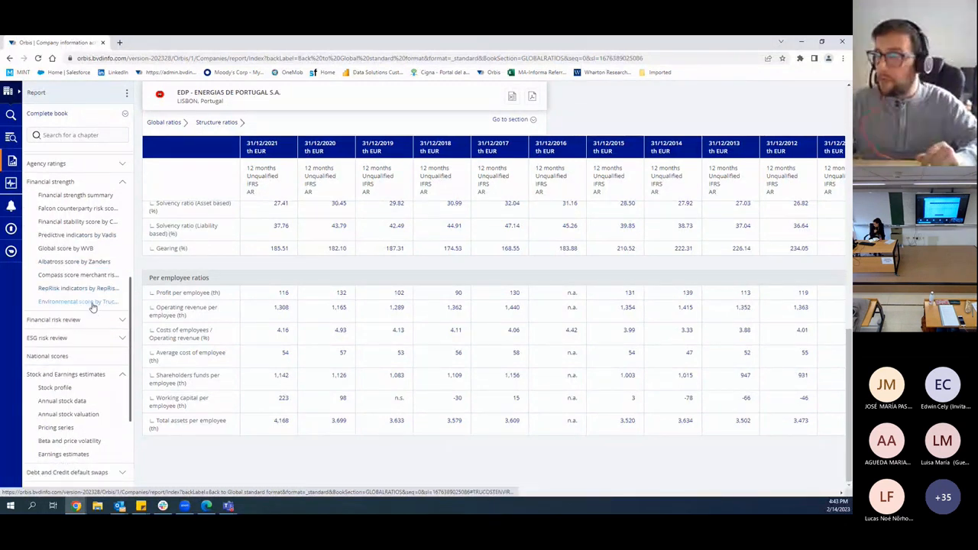
# Expand the ESG risk review chapter and look over the Stock and Earnings estimates sections in the report contents.
pyautogui.click(119, 339)
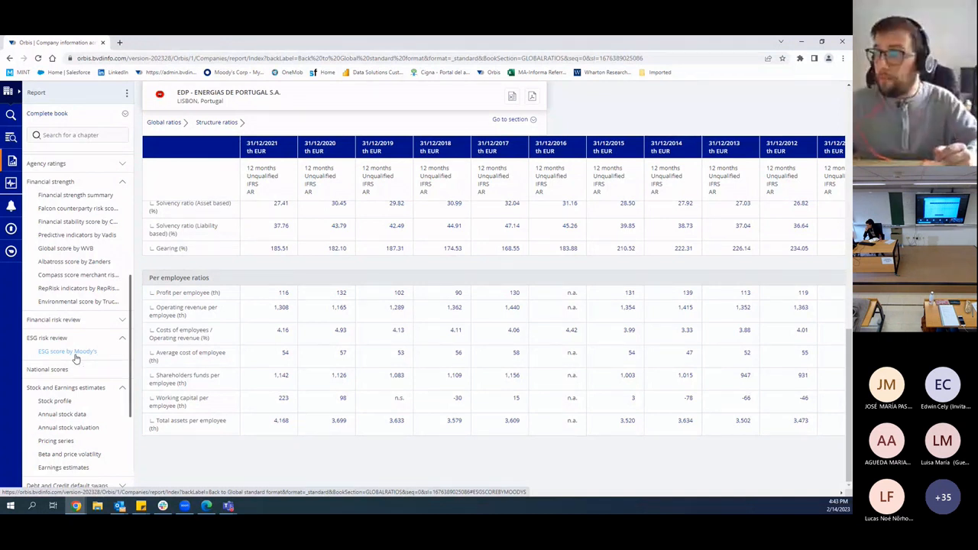
pyautogui.scroll(-1, 76, 357)
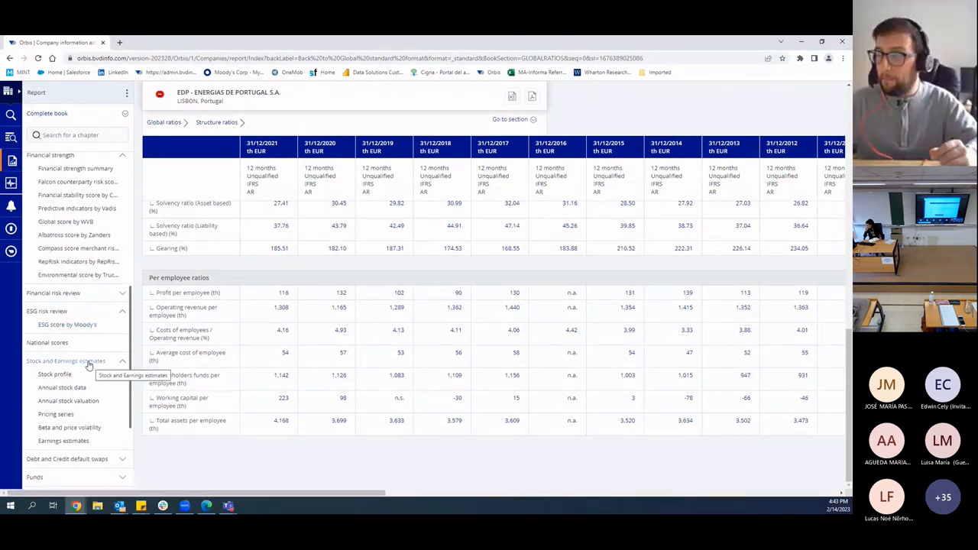
pyautogui.scroll(-1, 89, 366)
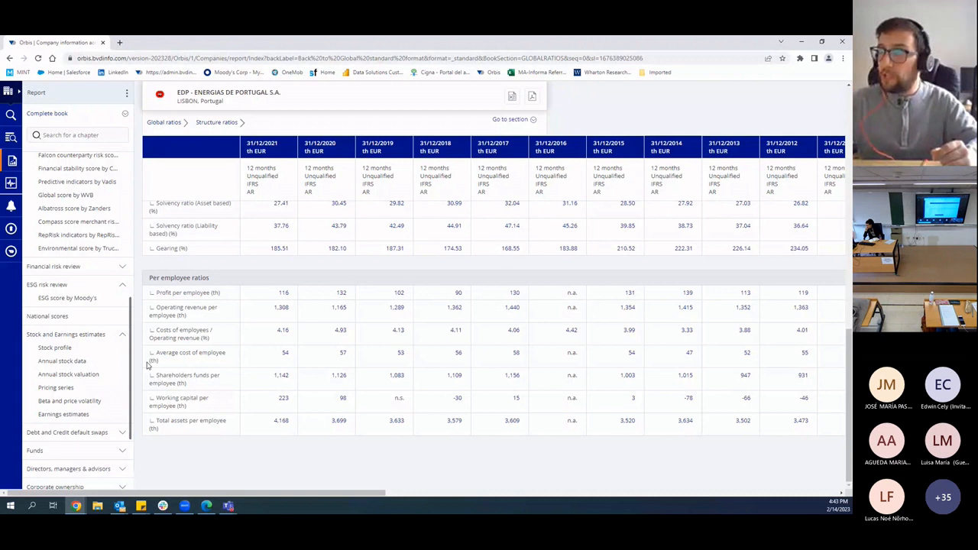
pyautogui.scroll(-1, 77, 344)
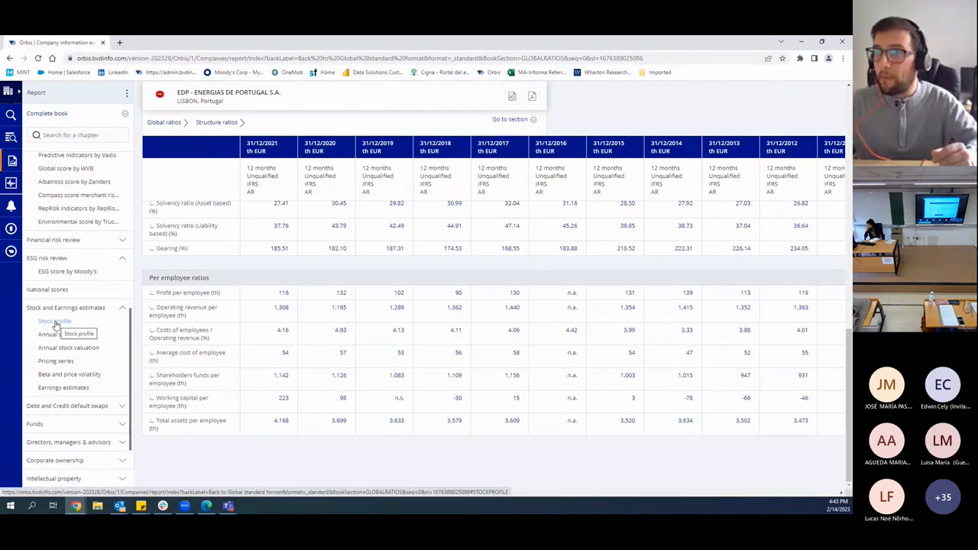
pyautogui.scroll(-1, 57, 325)
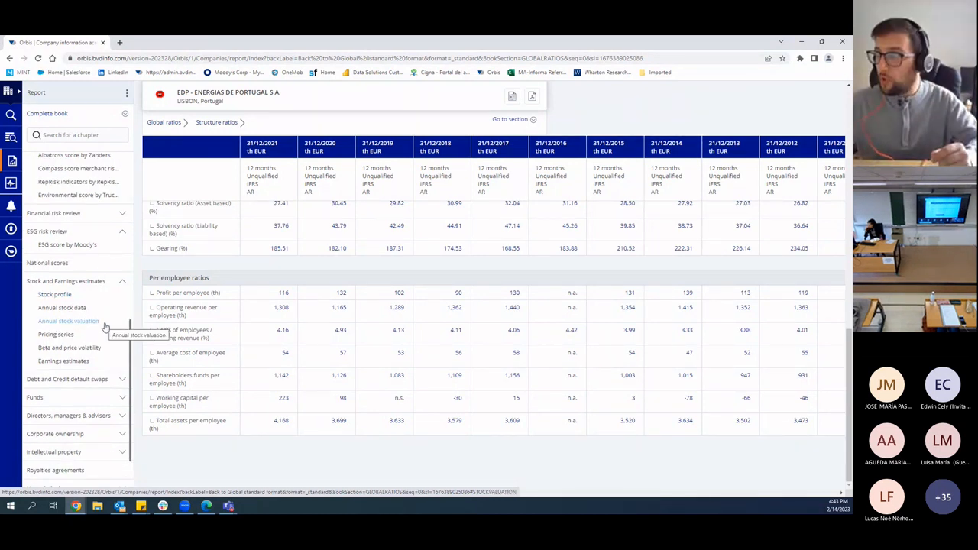
pyautogui.scroll(-2, 105, 326)
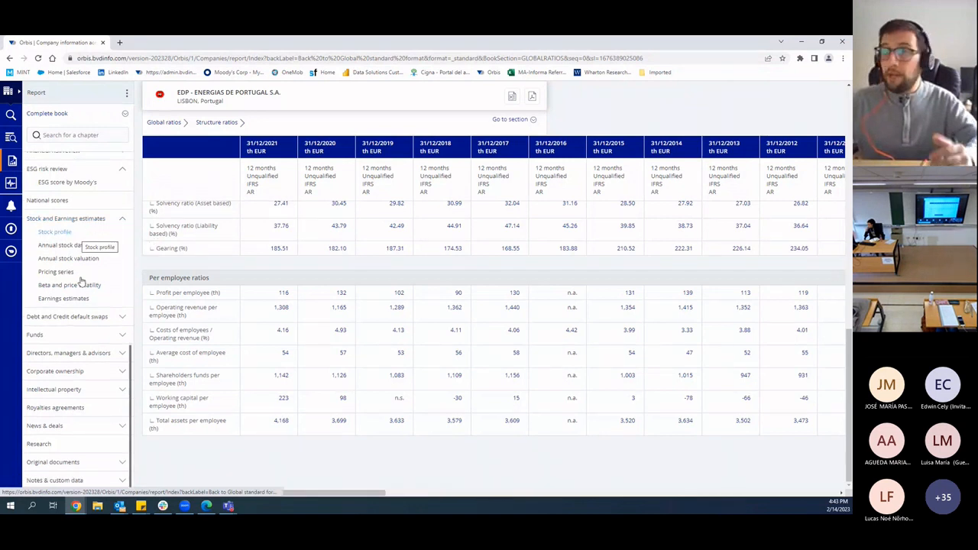
# Expand Directors, managers & advisors, open Current directors & managers and review the boards and committees.
pyautogui.click(56, 355)
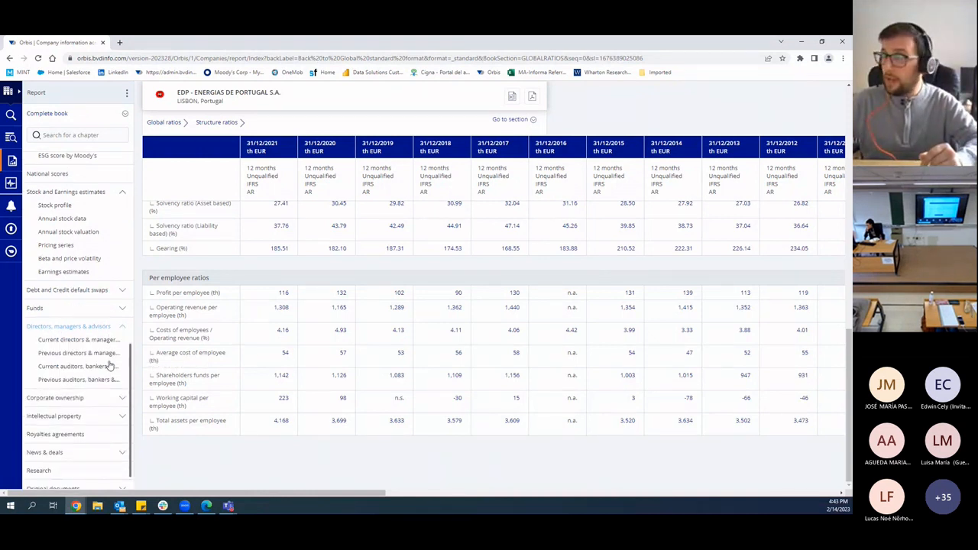
pyautogui.click(77, 340)
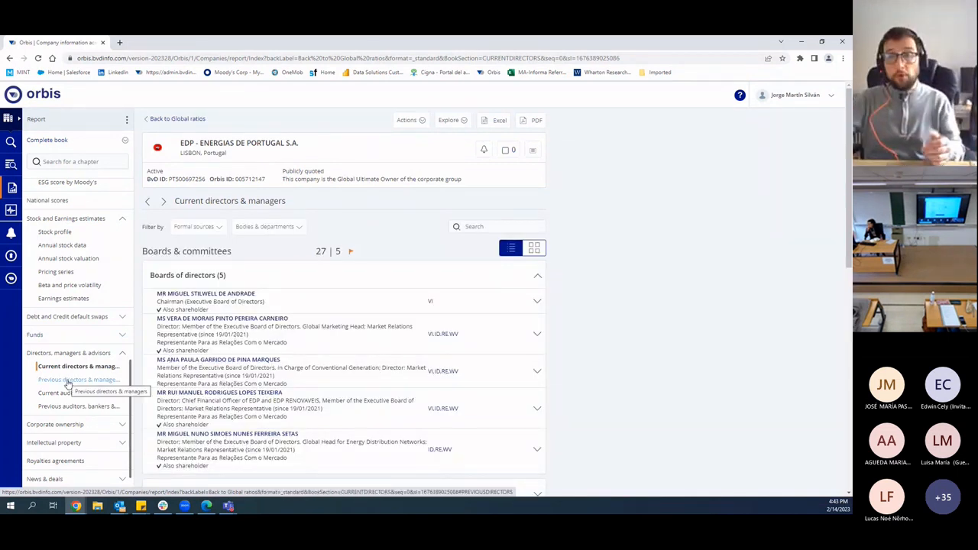
pyautogui.scroll(-3, 386, 321)
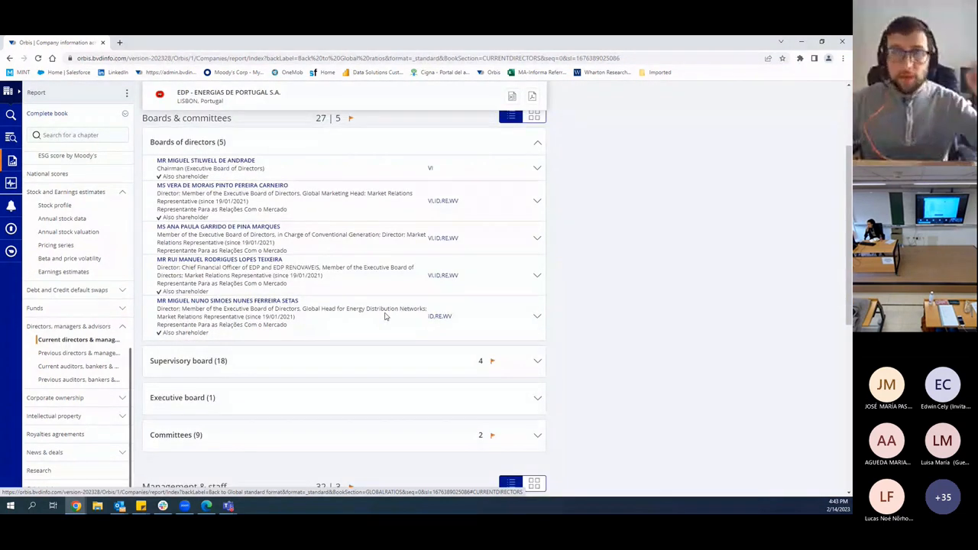
pyautogui.scroll(1, 386, 292)
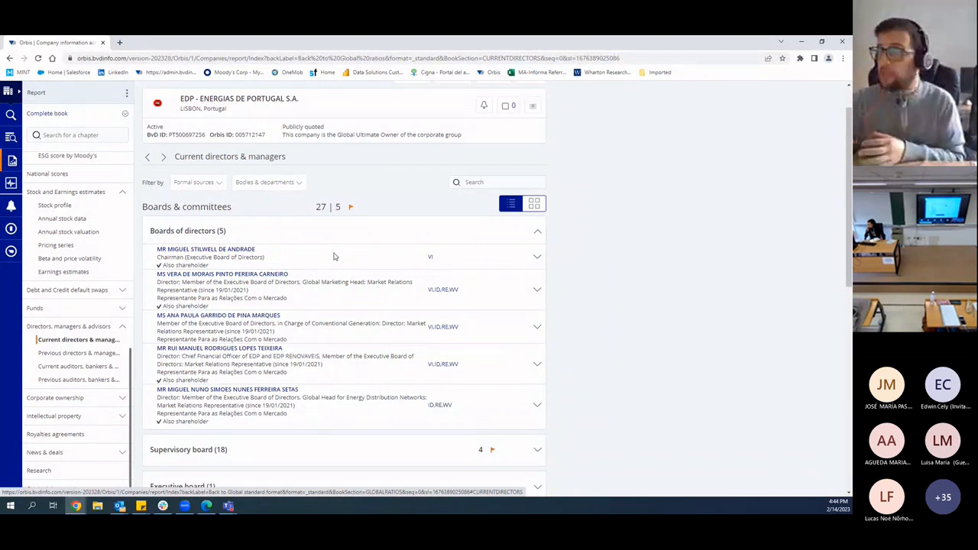
# Open the contact profile of the Executive Board chairman and examine the birth date and education details by highlighting them.
pyautogui.click(246, 251)
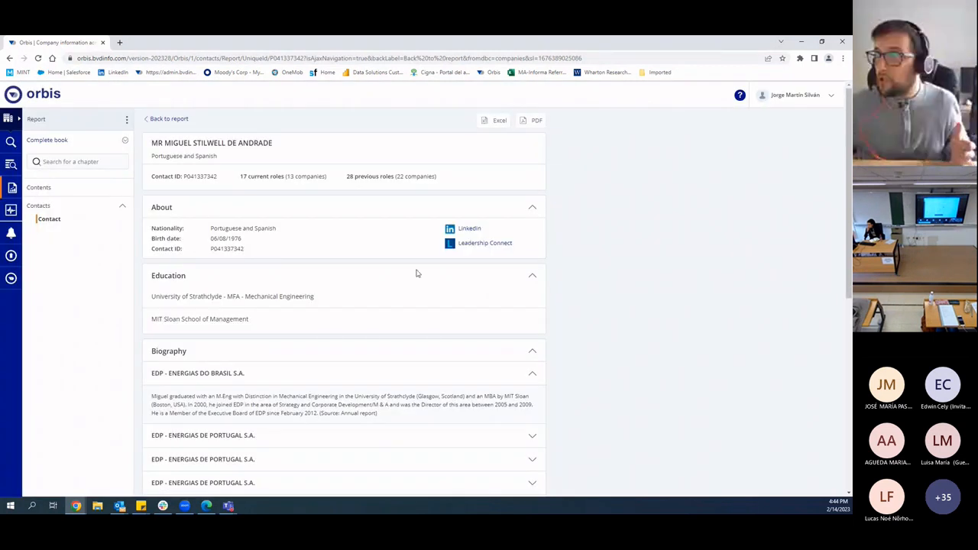
pyautogui.tripleClick(276, 150)
pyautogui.click(282, 152)
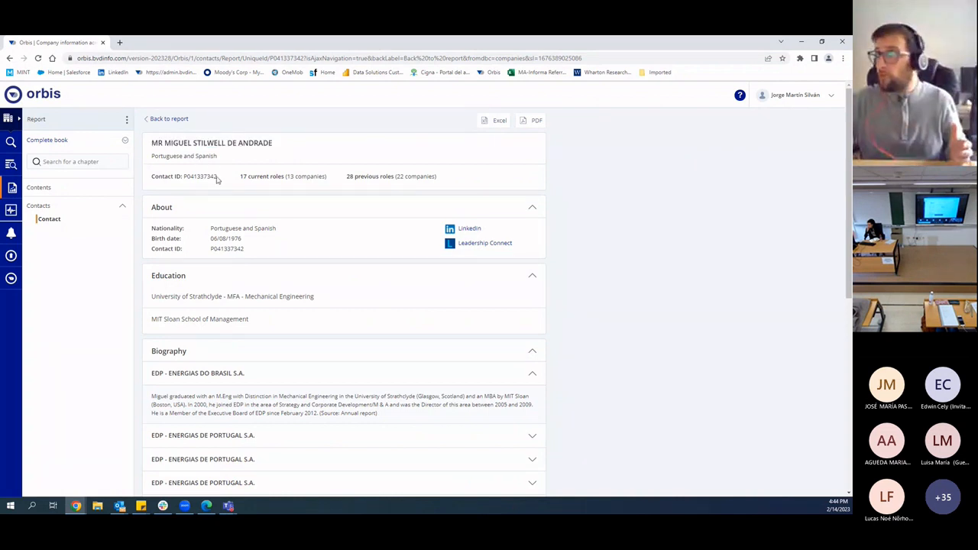
pyautogui.moveTo(260, 244); pyautogui.dragTo(213, 244)
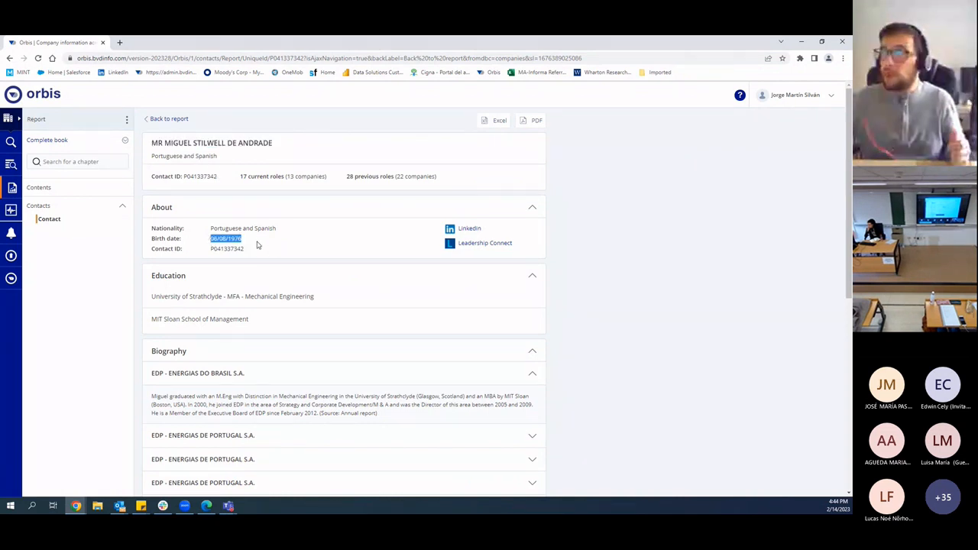
pyautogui.click(269, 252)
pyautogui.scroll(-1, 269, 252)
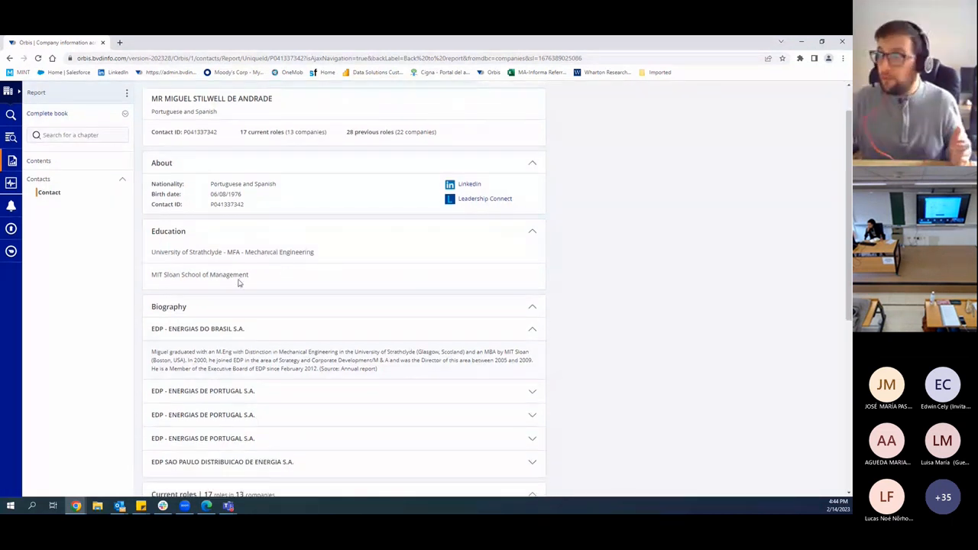
pyautogui.moveTo(313, 252); pyautogui.dragTo(160, 252)
pyautogui.click(339, 251)
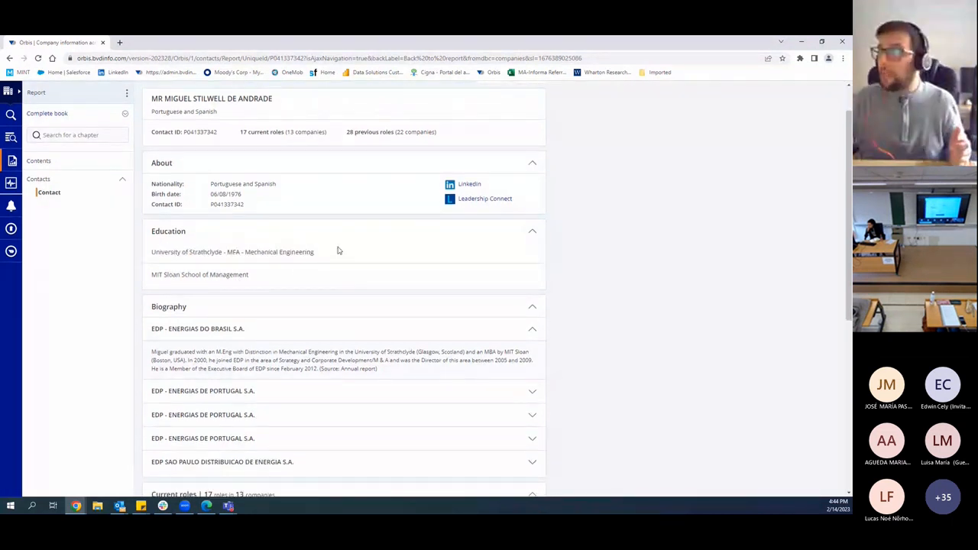
# Review the chairman's biography entries and the list of current roles in the contact profile.
pyautogui.scroll(-1, 342, 253)
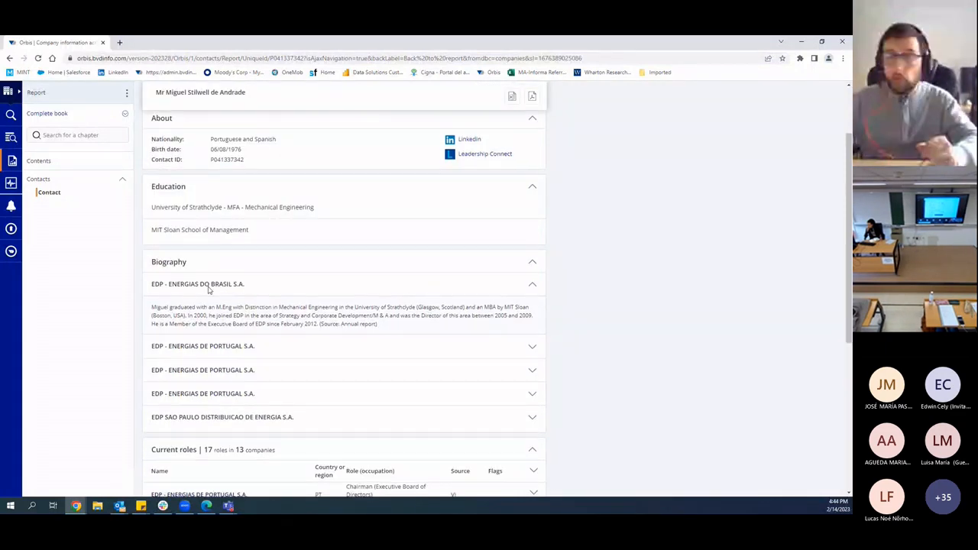
pyautogui.scroll(-3, 212, 286)
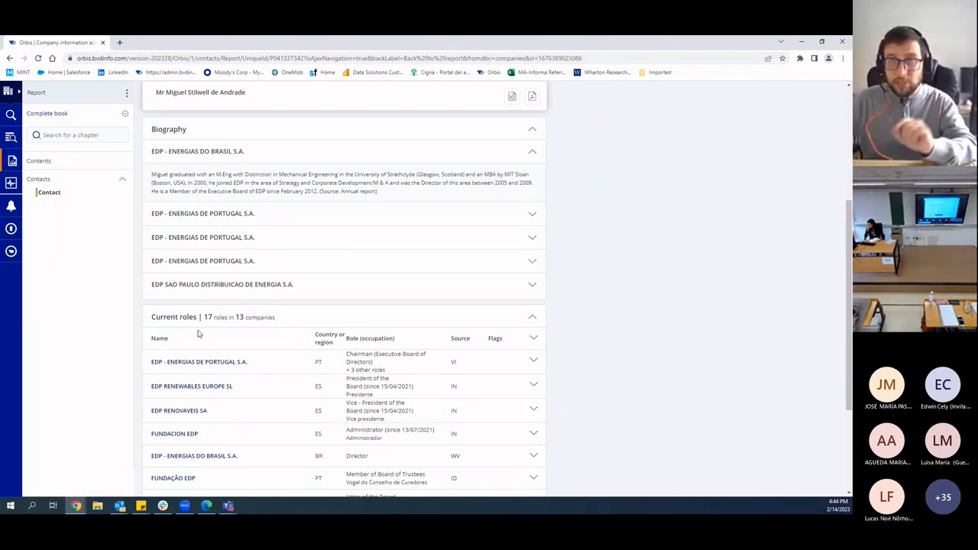
pyautogui.scroll(-3, 301, 338)
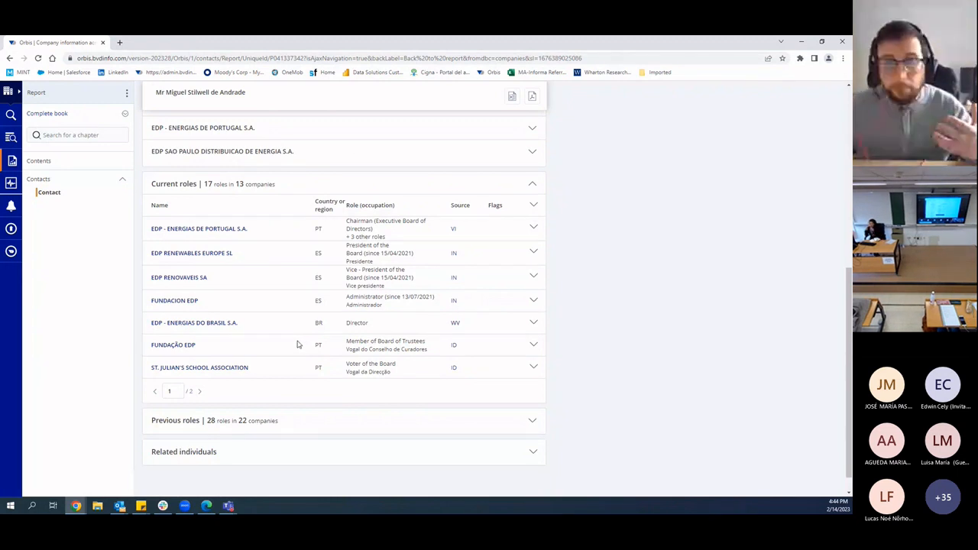
pyautogui.scroll(1, 282, 359)
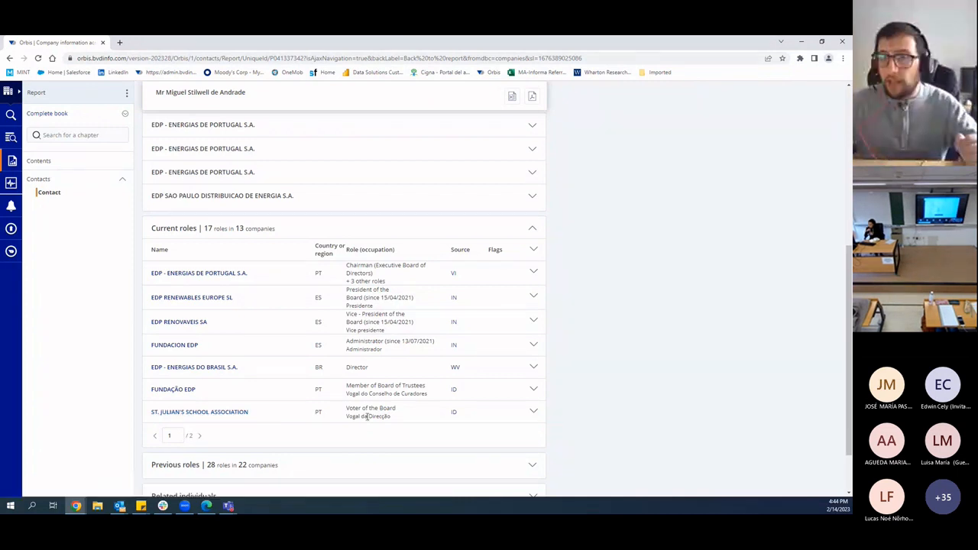
# View the St. Julian's School Association report from the chairman's current roles, and expand Previous roles back in the contact profile.
pyautogui.click(219, 413)
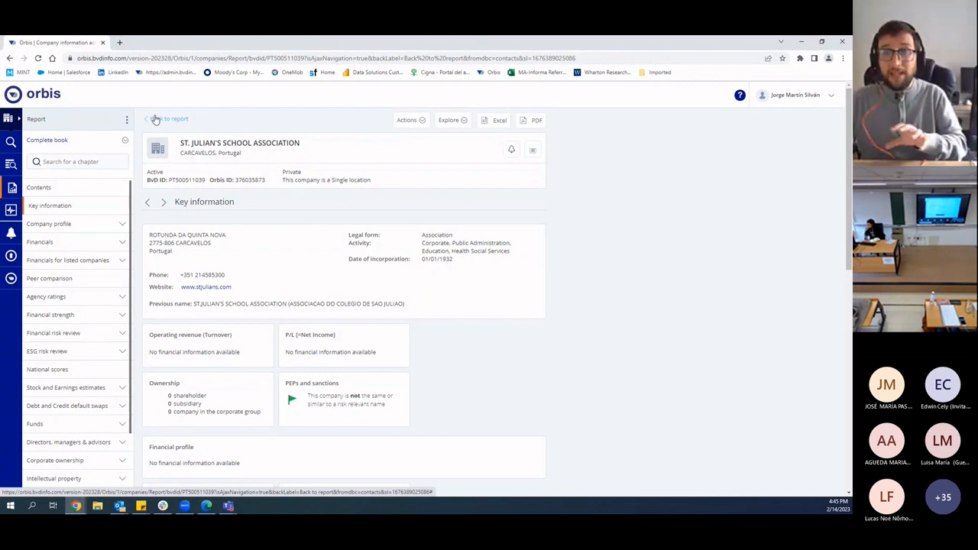
pyautogui.click(155, 120)
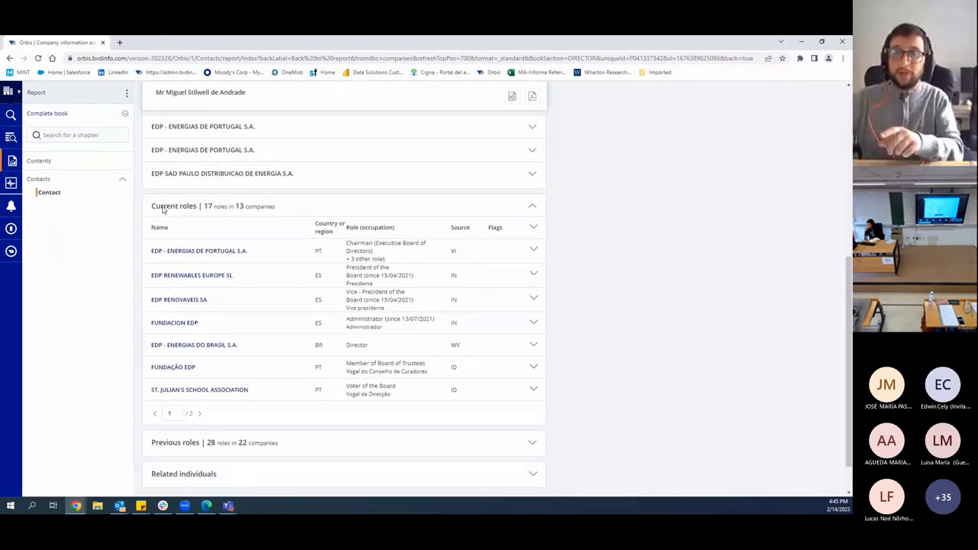
pyautogui.scroll(-1, 229, 275)
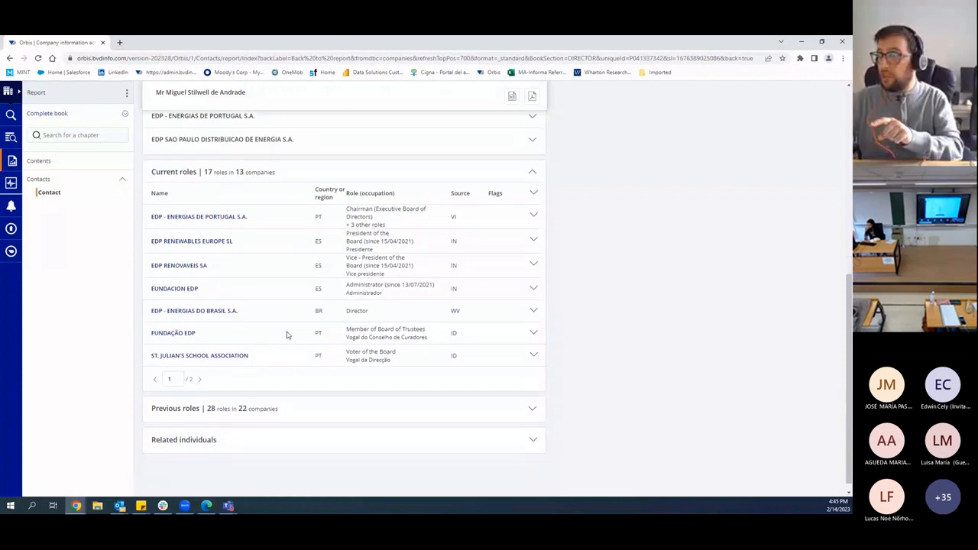
pyautogui.click(532, 402)
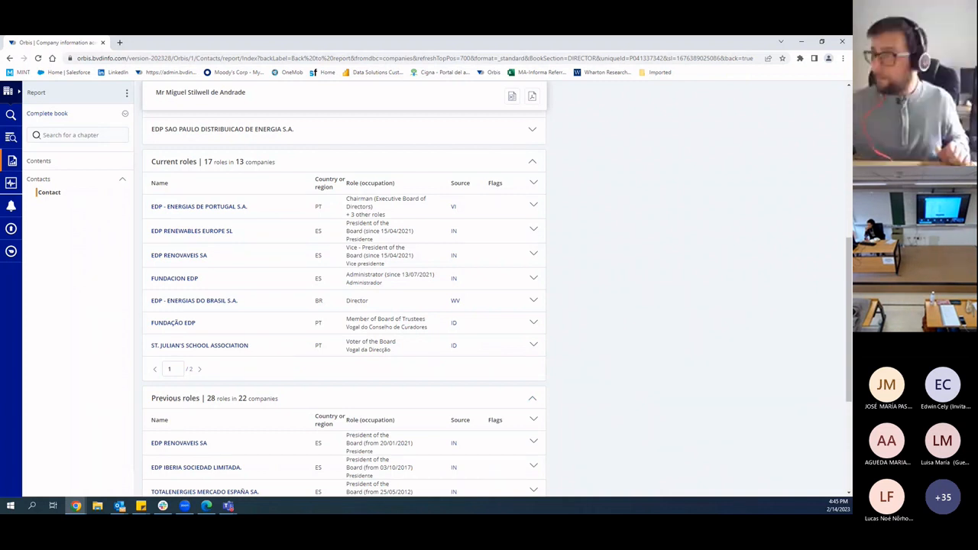
# Review the Previous roles list in the chairman's contact profile and return to the EDP company report.
pyautogui.scroll(-3, 378, 377)
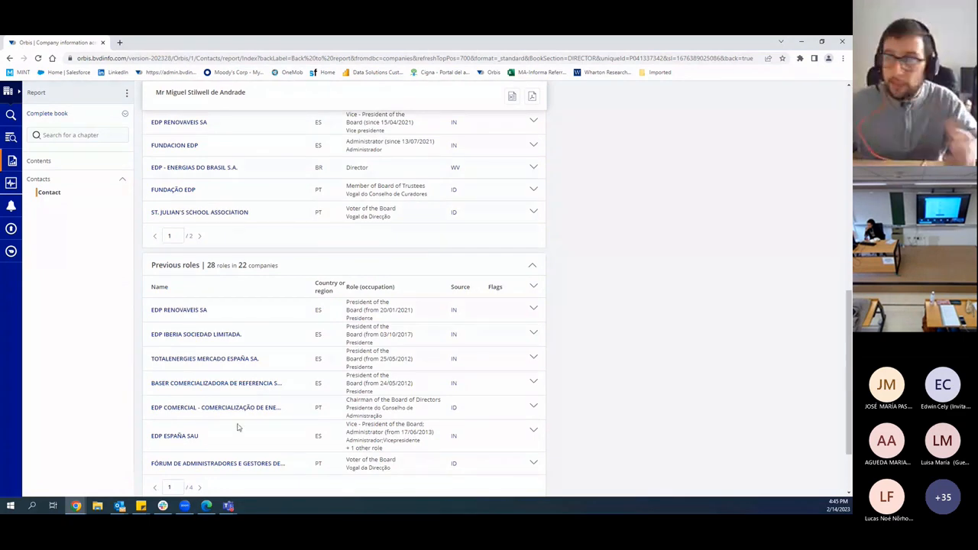
pyautogui.scroll(-2, 262, 408)
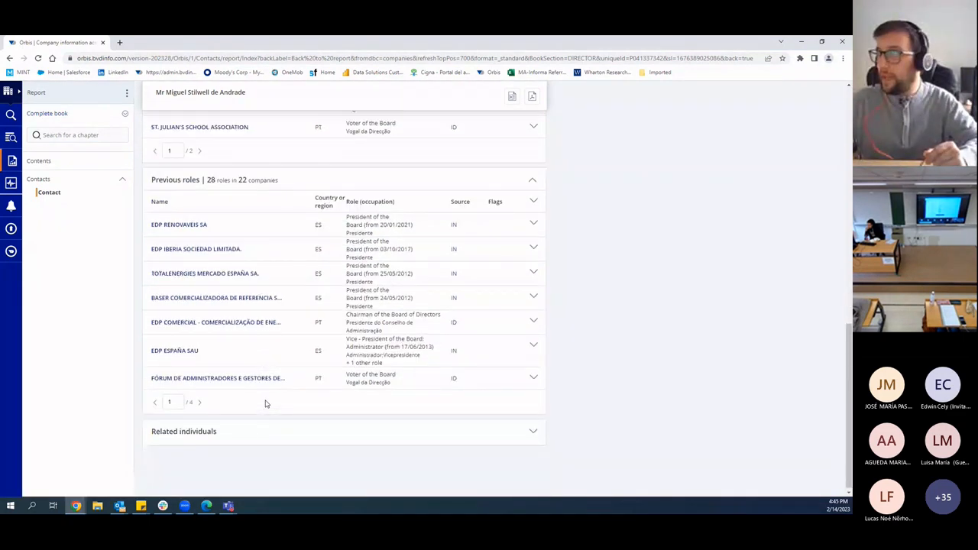
pyautogui.scroll(15, 266, 403)
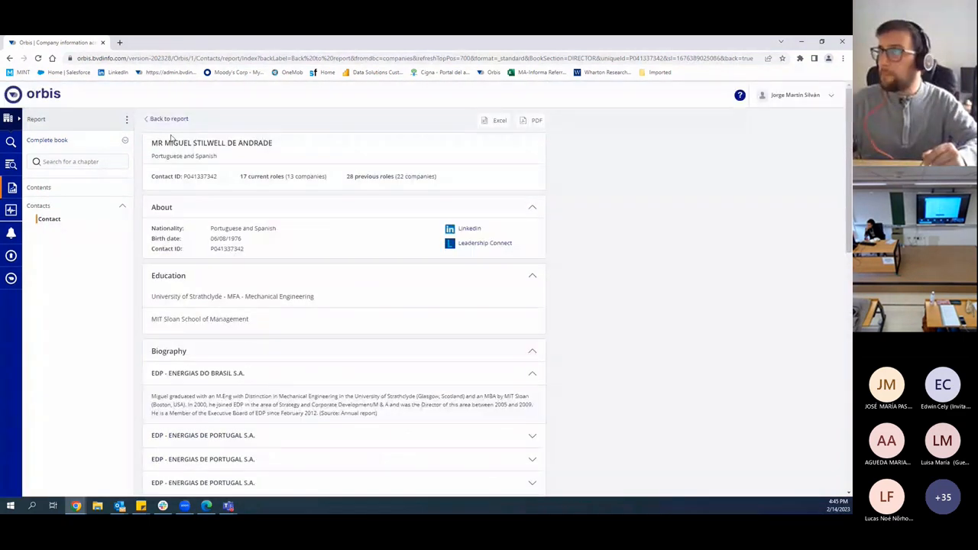
pyautogui.click(163, 120)
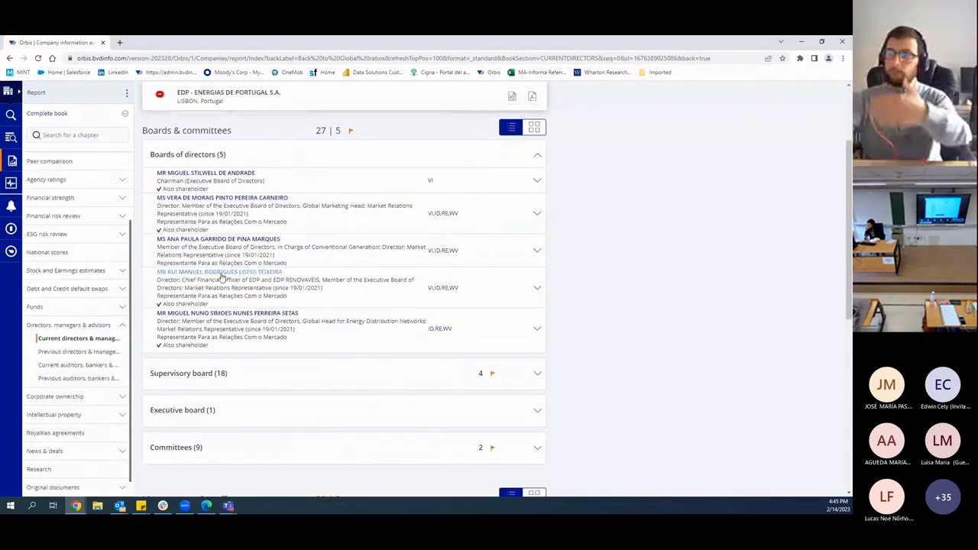
# Expand Corporate ownership in the EDP report and open the Ownership structure chart.
pyautogui.click(84, 342)
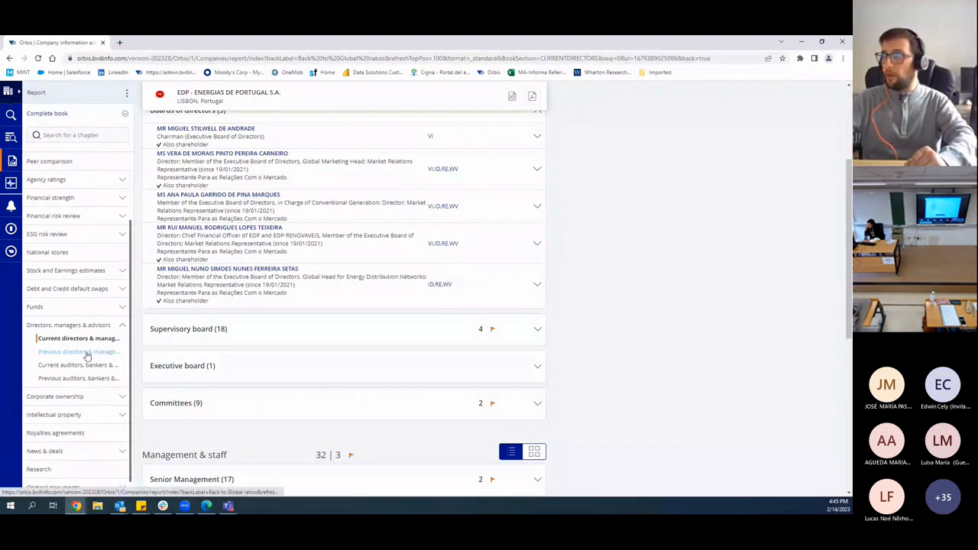
pyautogui.click(63, 399)
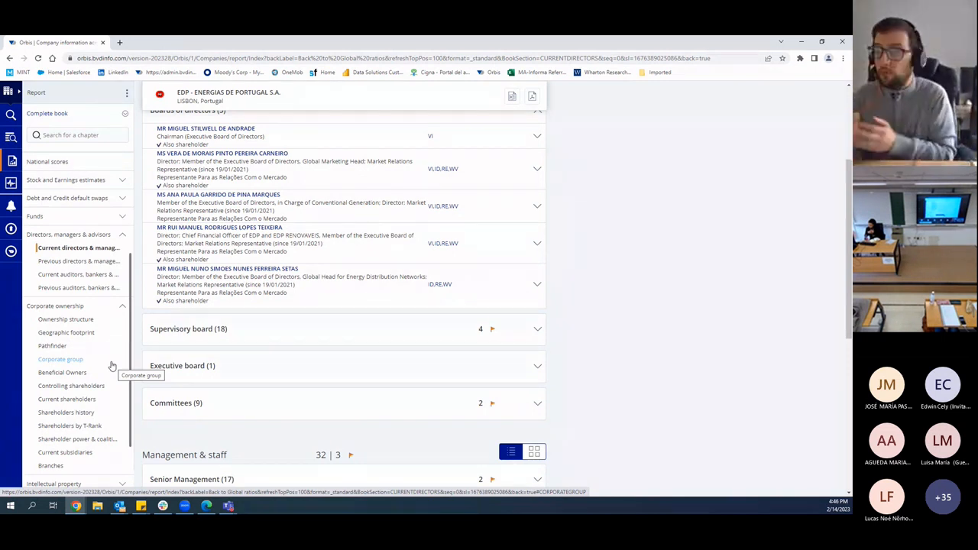
pyautogui.click(76, 325)
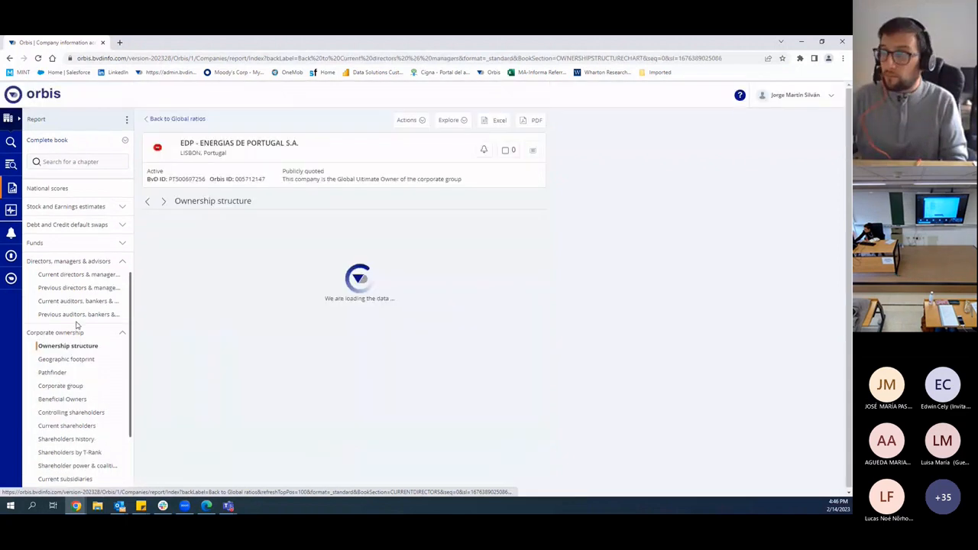
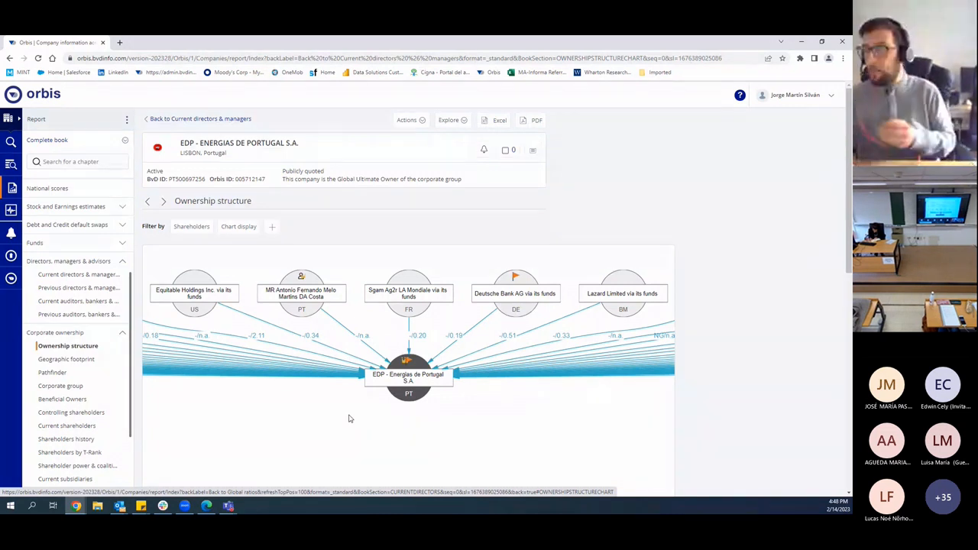
# Examine the shareholders around EDP in the ownership chart and view the Structure filter options without changing them.
pyautogui.scroll(-1, 77, 329)
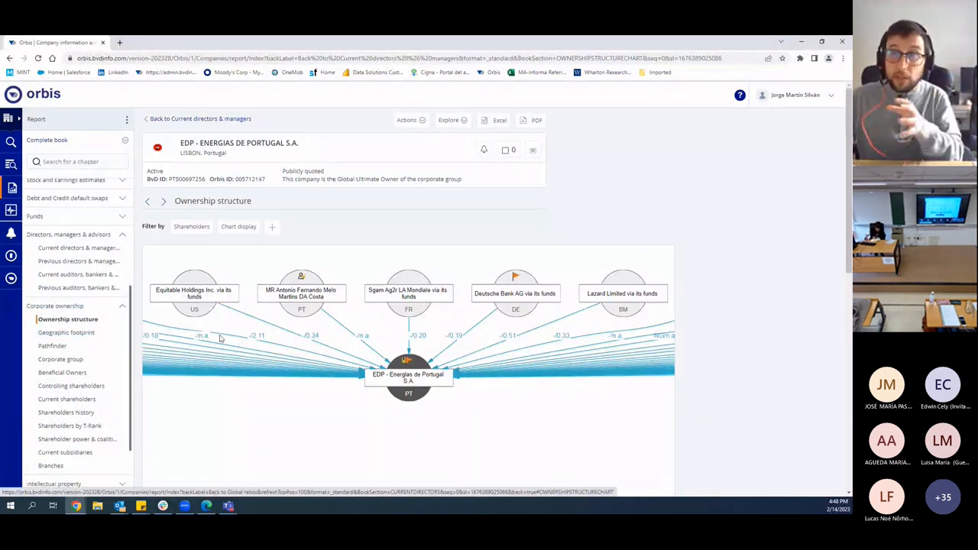
pyautogui.moveTo(240, 331); pyautogui.dragTo(345, 349)
pyautogui.scroll(-1, 344, 348)
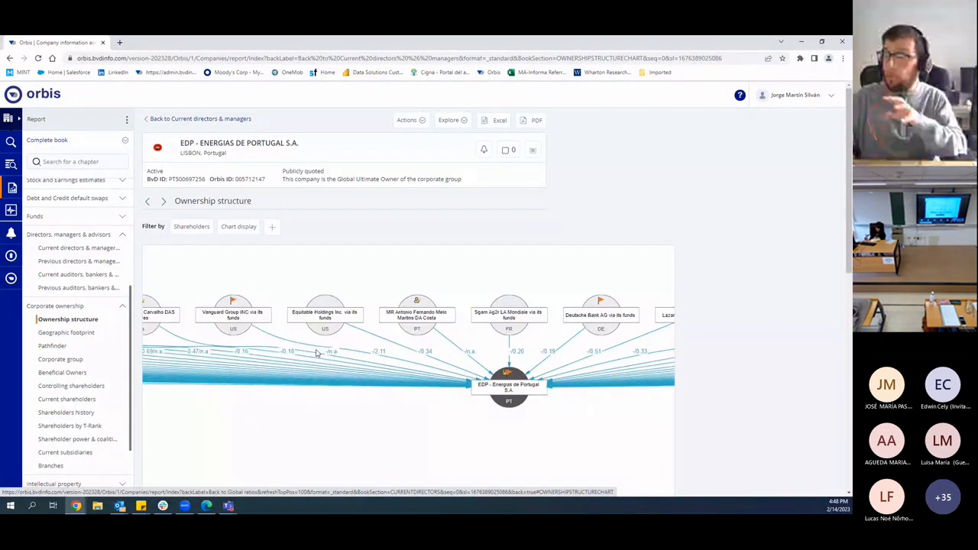
pyautogui.scroll(-2, 317, 353)
pyautogui.scroll(2, 447, 363)
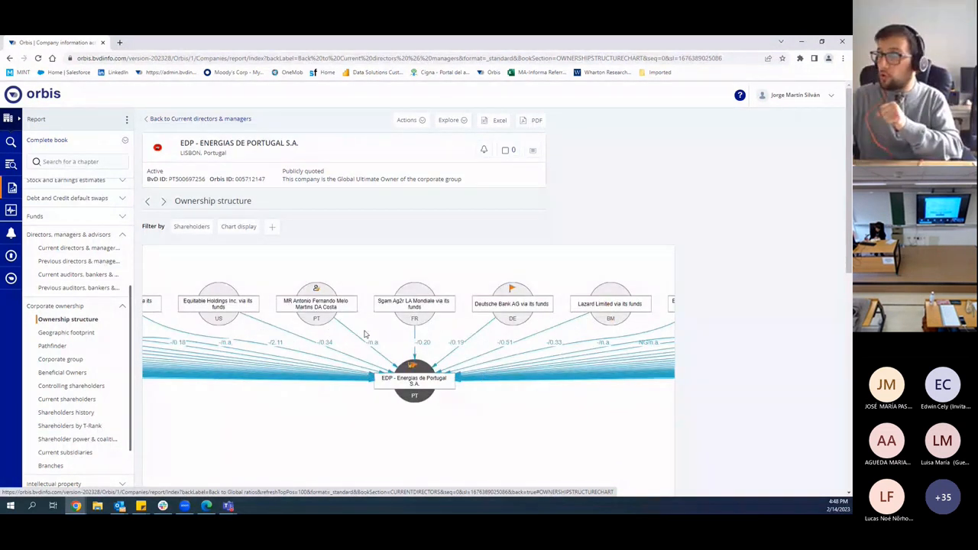
pyautogui.click(204, 228)
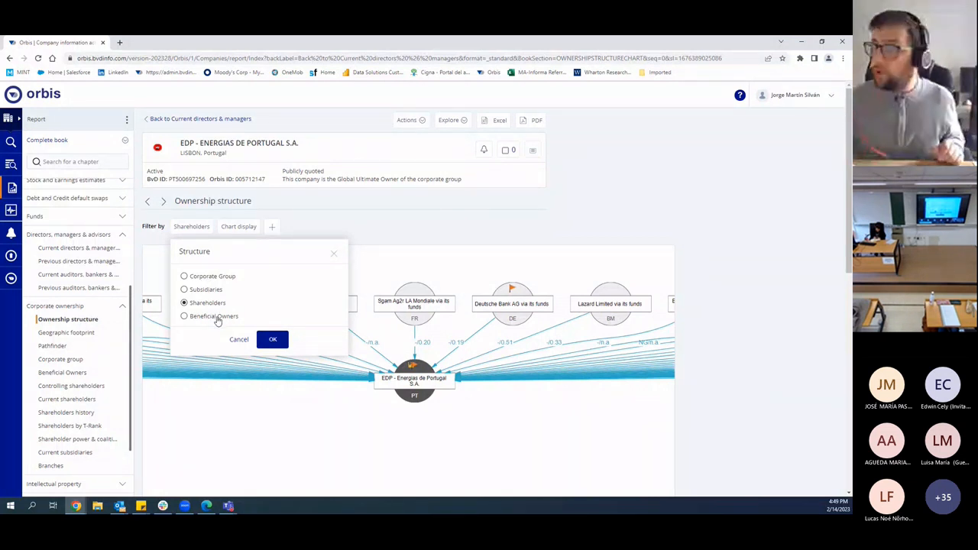
pyautogui.click(365, 232)
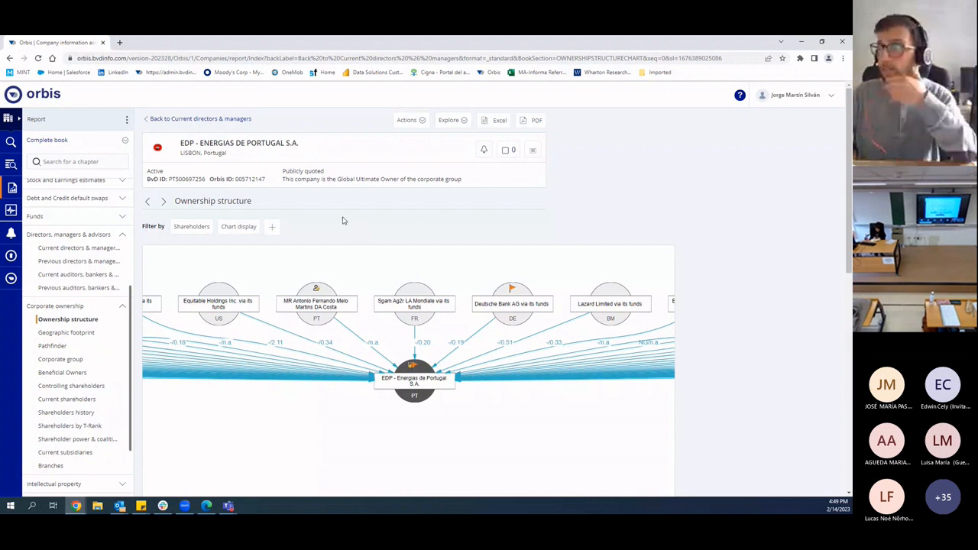
# Open Geographic footprint and inspect the heat map data for Brazil, the United States, Portugal, India and Chile.
pyautogui.click(69, 333)
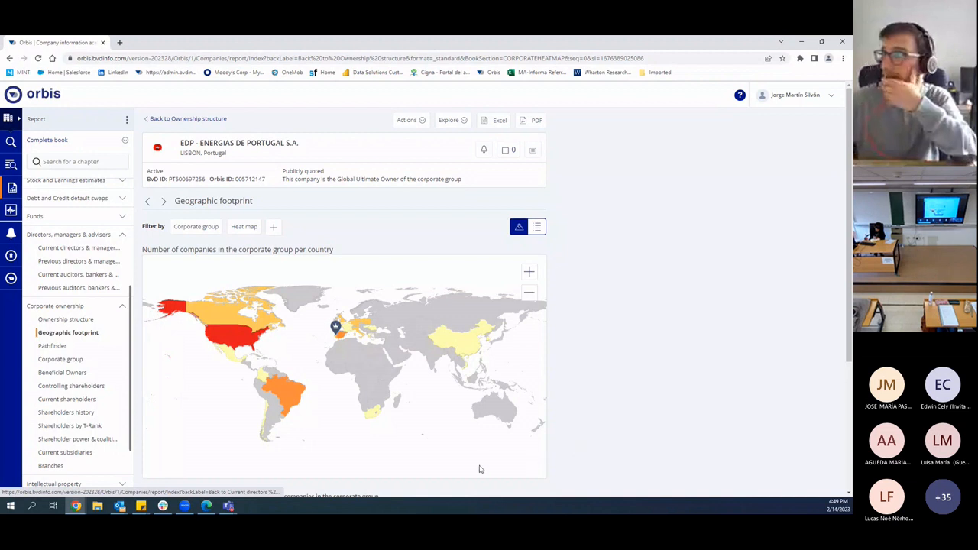
pyautogui.moveTo(286, 396)
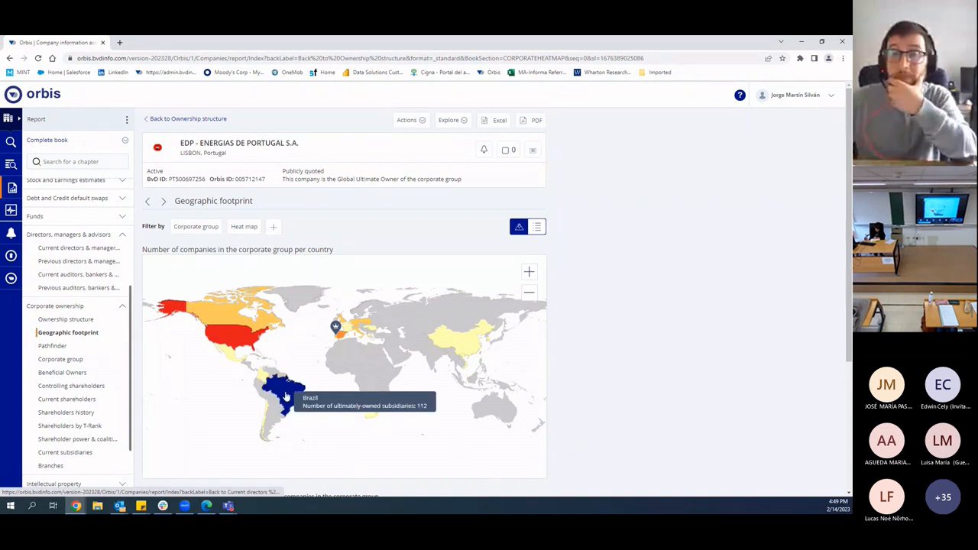
pyautogui.moveTo(231, 341)
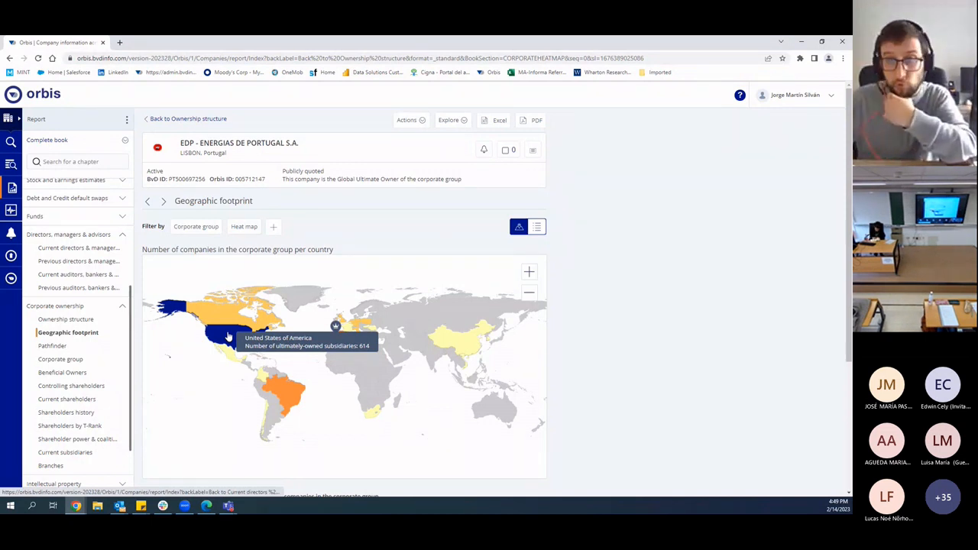
pyautogui.moveTo(334, 339)
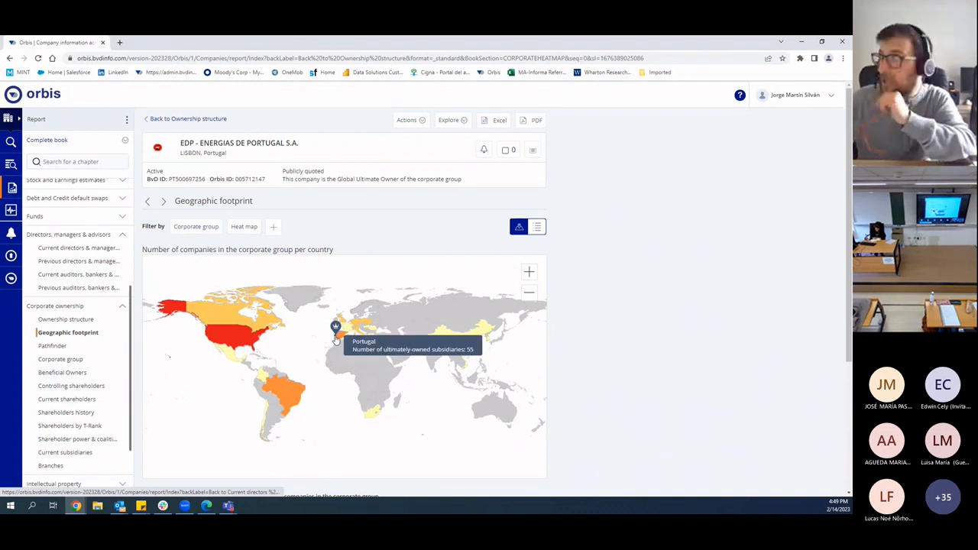
pyautogui.moveTo(468, 369)
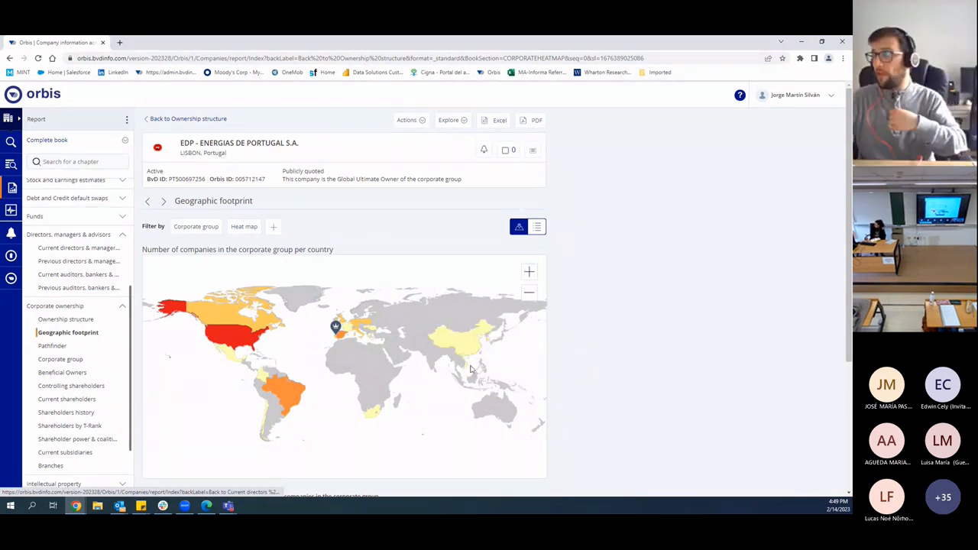
pyautogui.moveTo(467, 351)
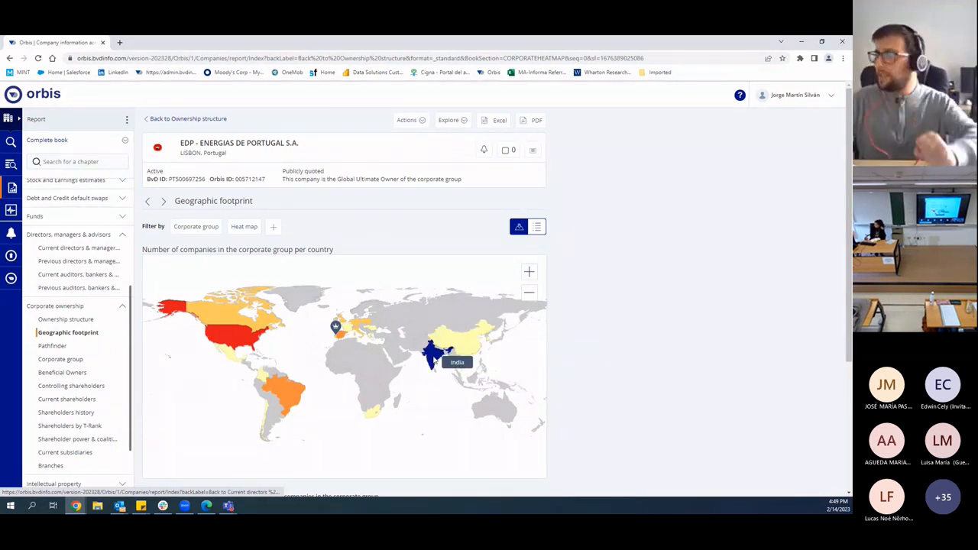
pyautogui.moveTo(264, 442)
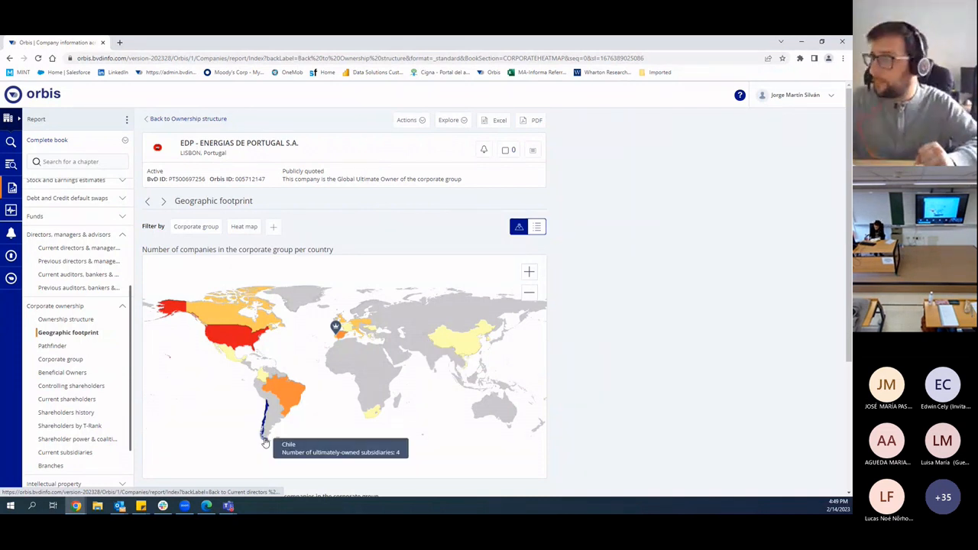
# Open Corporate group and look over EDP's ultimately owned subsidiaries.
pyautogui.click(60, 359)
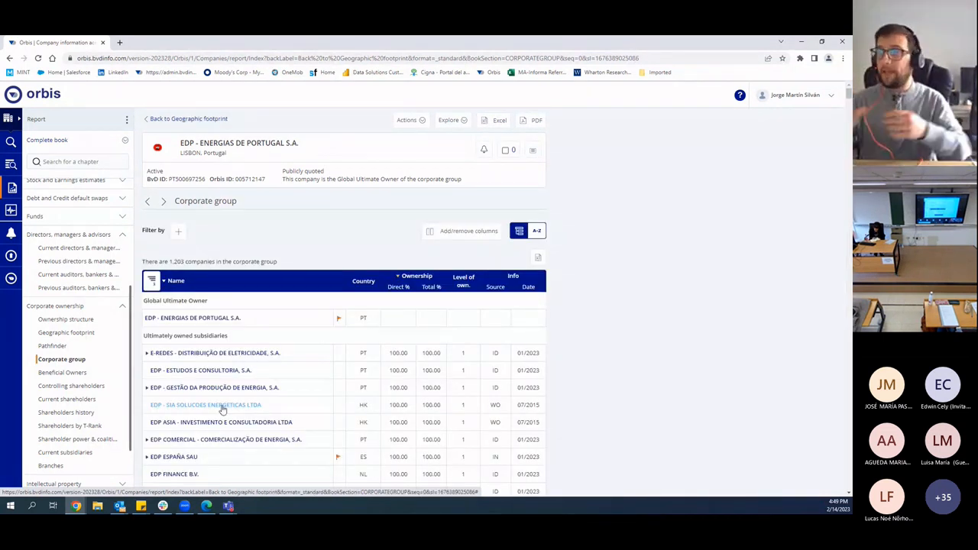
pyautogui.scroll(-2, 229, 405)
pyautogui.scroll(1, 252, 395)
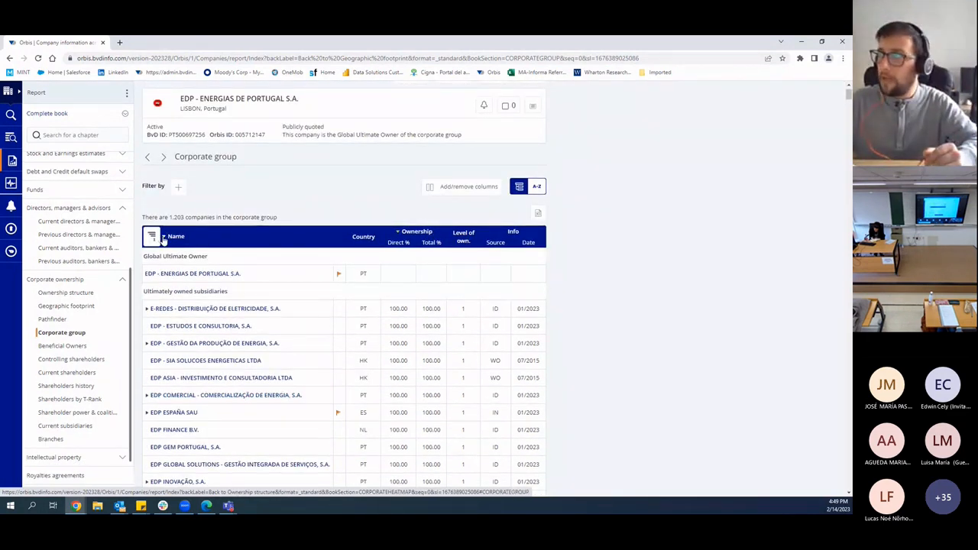
# Try to show the corporate group list at 6 levels and at 5 levels.
pyautogui.click(153, 238)
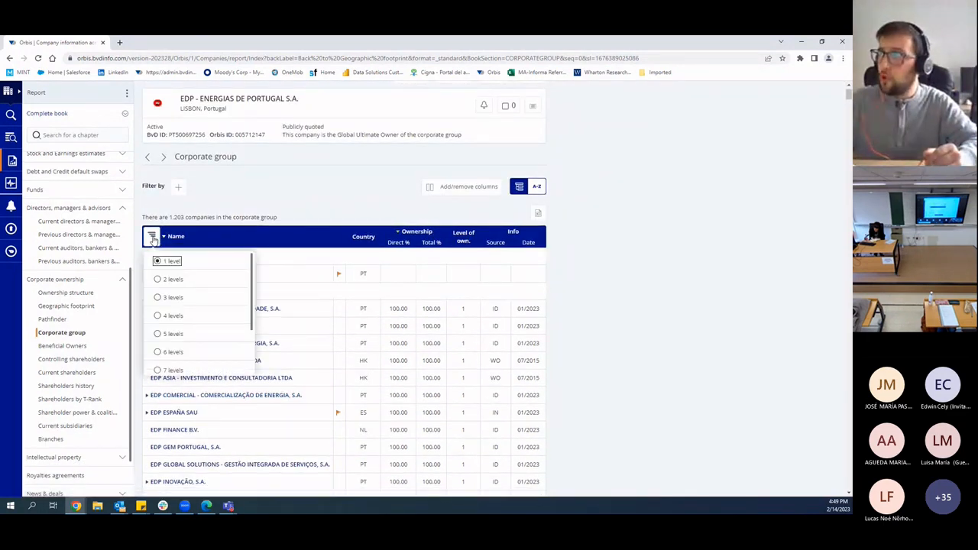
pyautogui.click(174, 350)
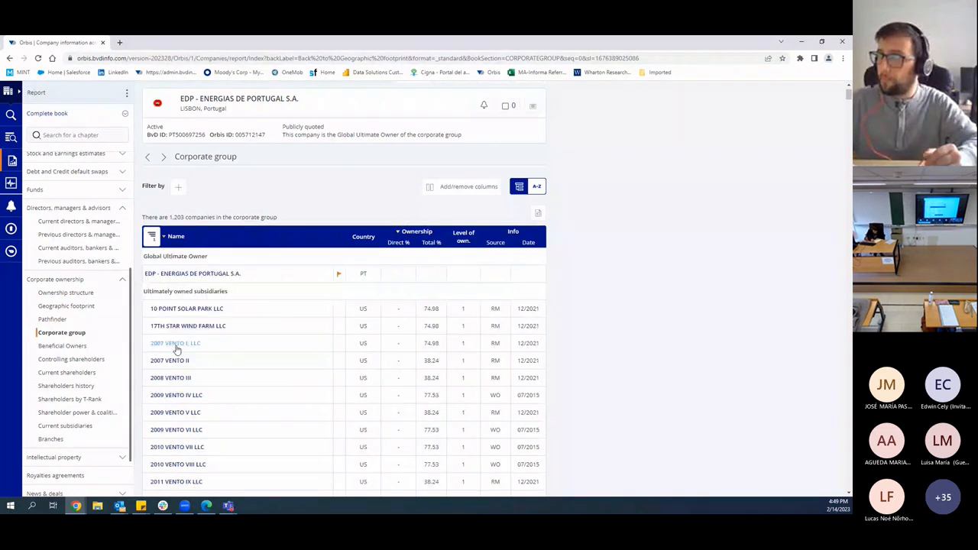
pyautogui.click(153, 238)
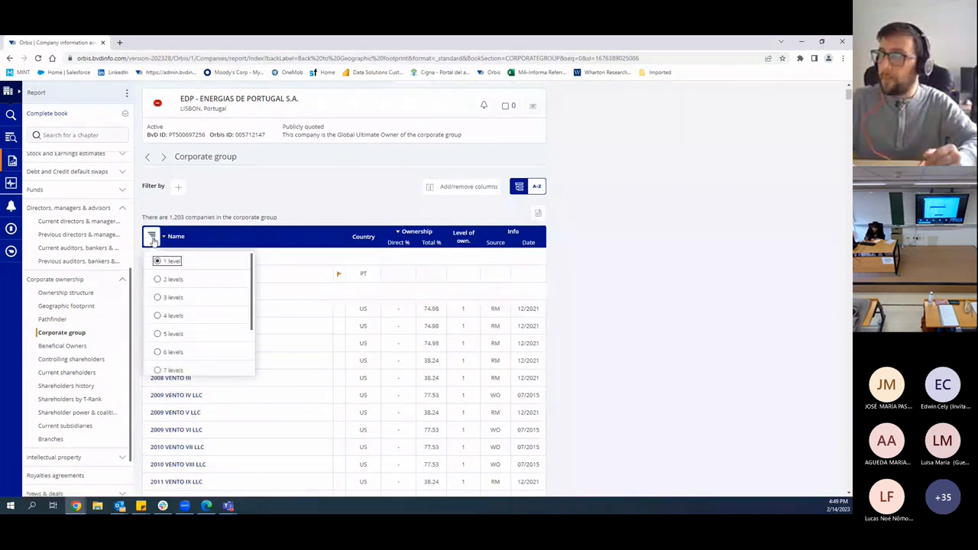
pyautogui.click(163, 334)
pyautogui.click(197, 364)
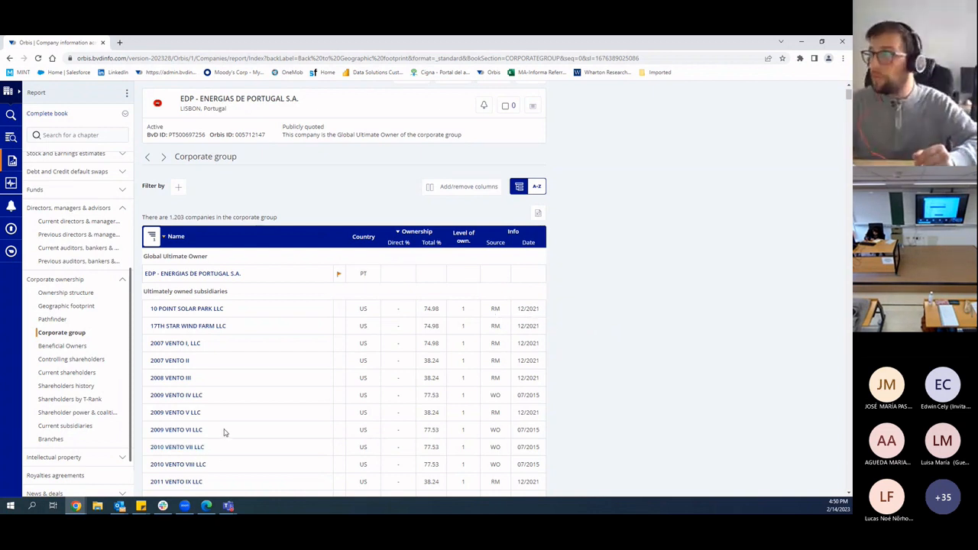
# Survey the remaining Corporate ownership chapters and expand Intellectual property to view its subchapters.
pyautogui.scroll(-1, 223, 430)
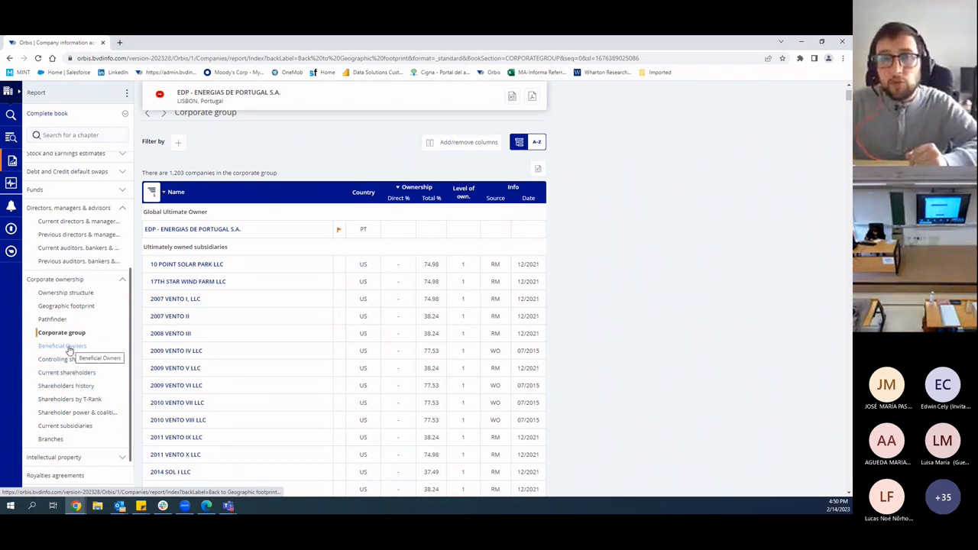
pyautogui.scroll(-1, 69, 348)
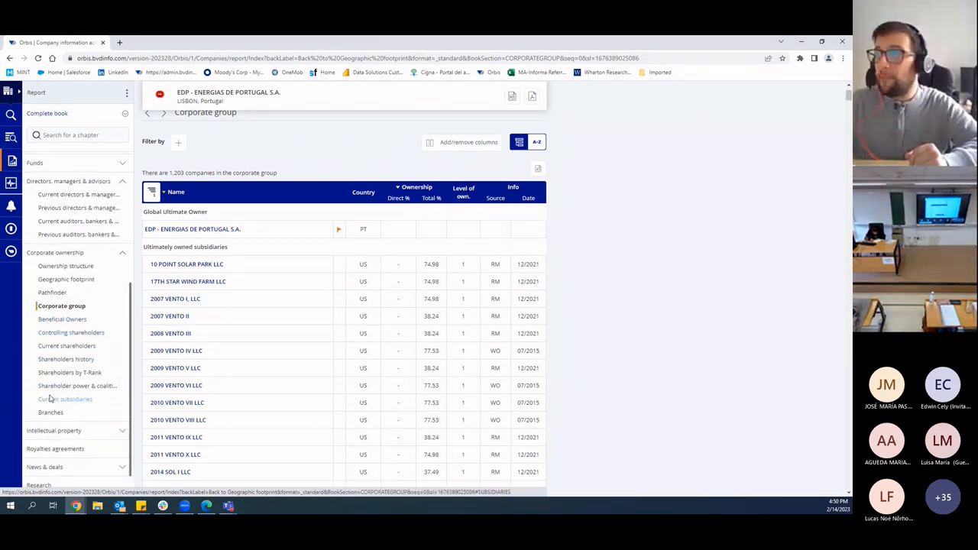
pyautogui.scroll(2, 211, 349)
pyautogui.scroll(-1, 83, 393)
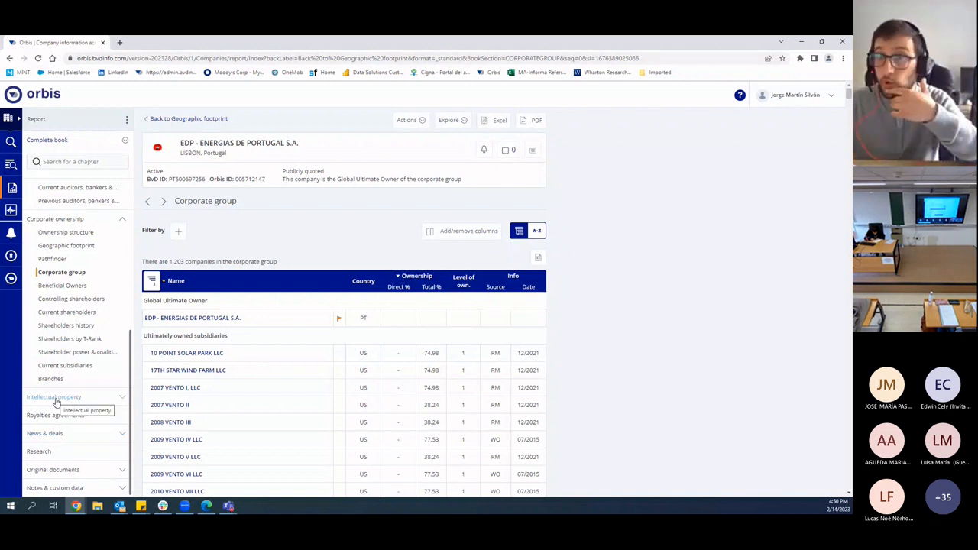
pyautogui.click(117, 399)
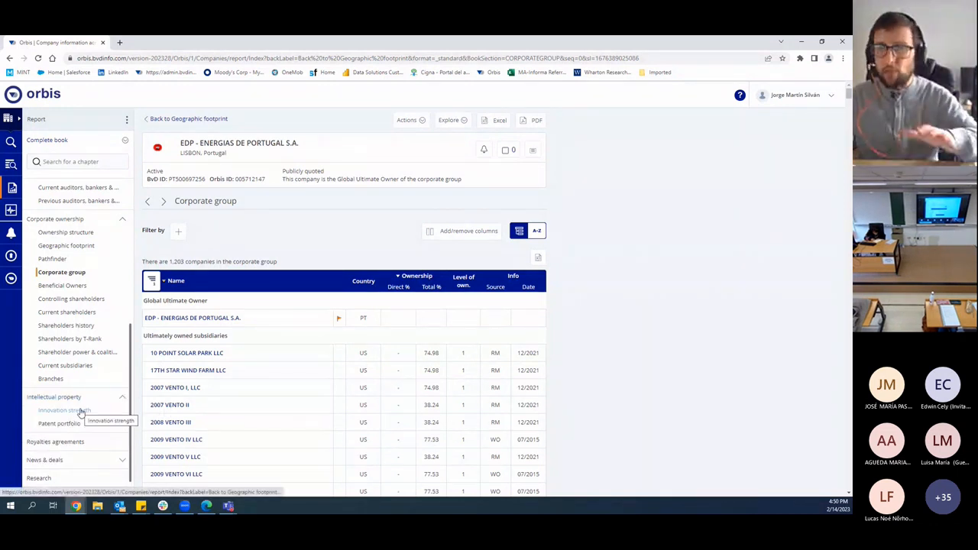
pyautogui.scroll(-1, 79, 417)
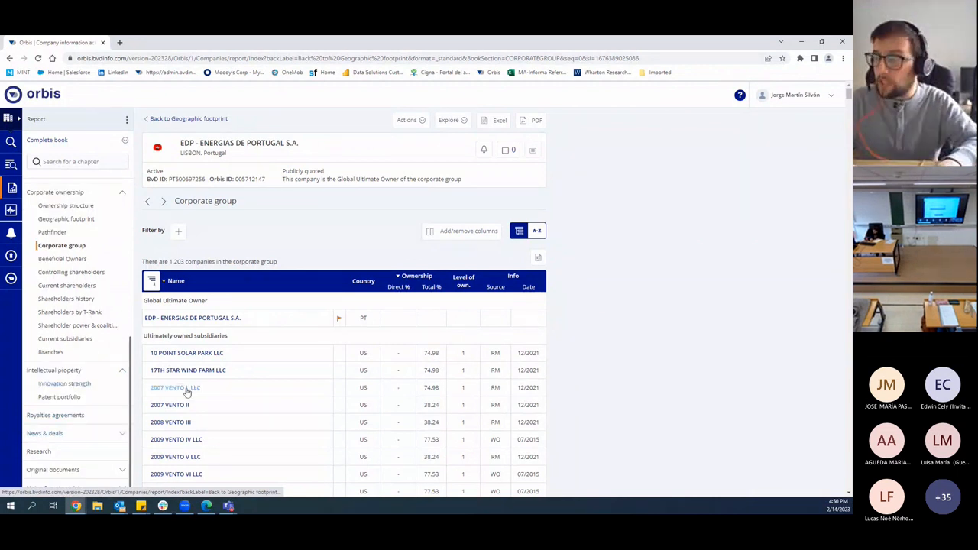
pyautogui.scroll(-2, 185, 393)
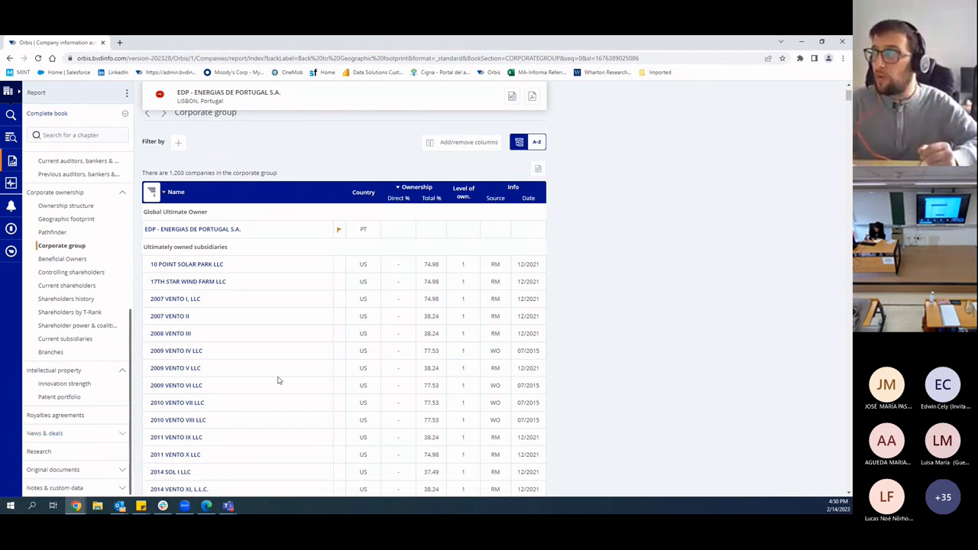
# Open the PDF export options for the EDP report, view which chapters or books can be exported, and close without exporting.
pyautogui.scroll(3, 337, 359)
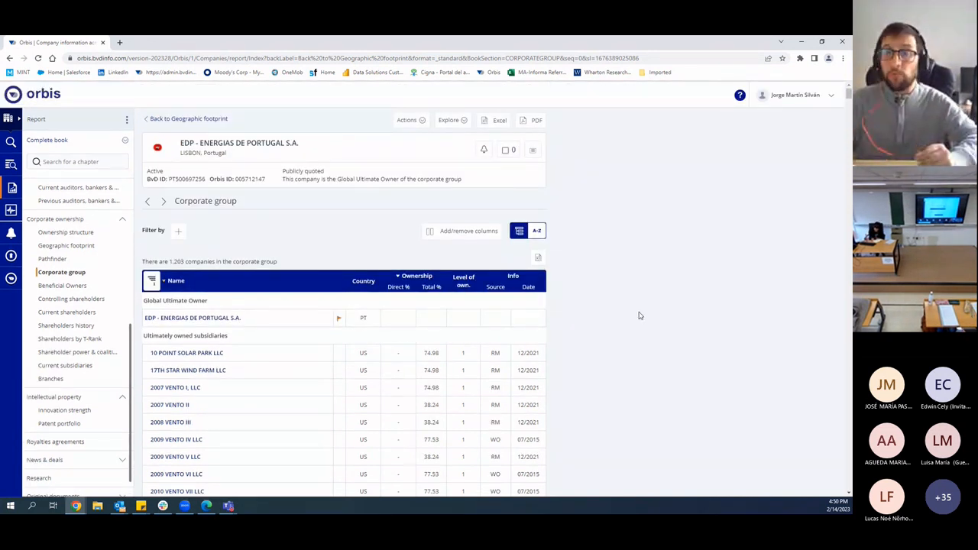
pyautogui.scroll(5, 76, 226)
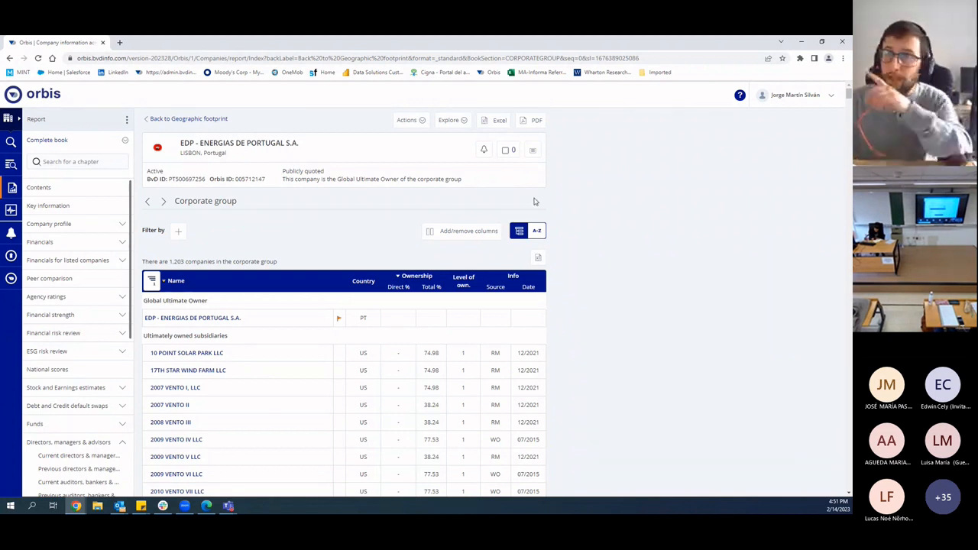
pyautogui.click(535, 124)
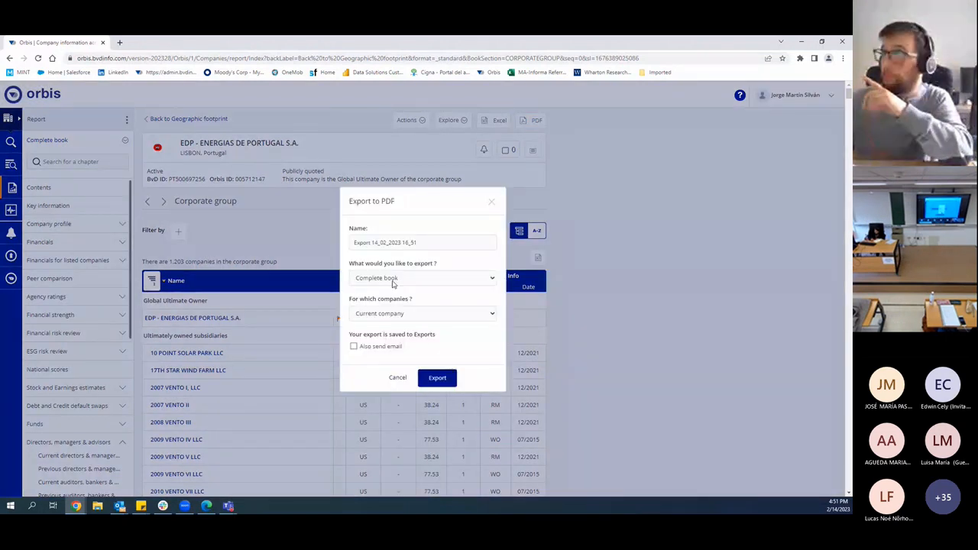
pyautogui.moveTo(461, 262); pyautogui.dragTo(348, 265)
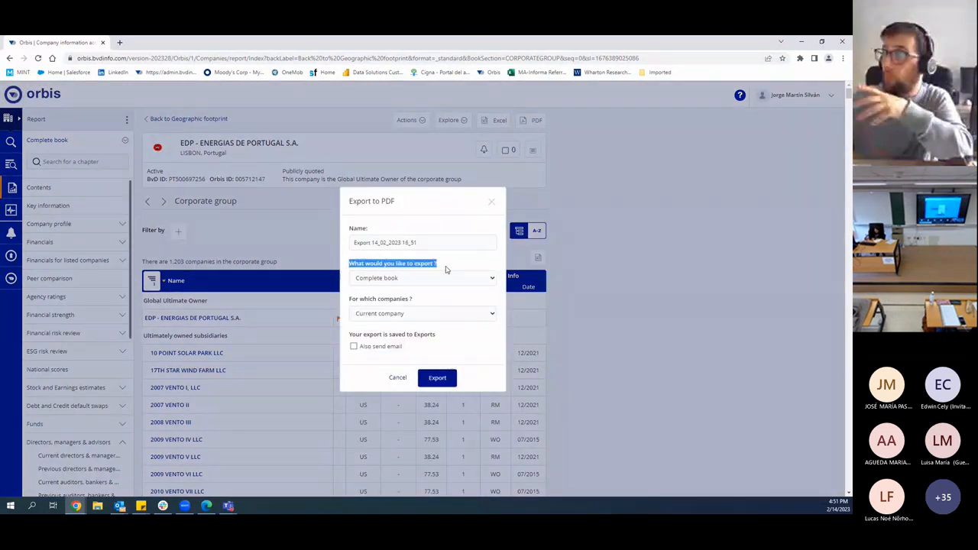
pyautogui.click(445, 268)
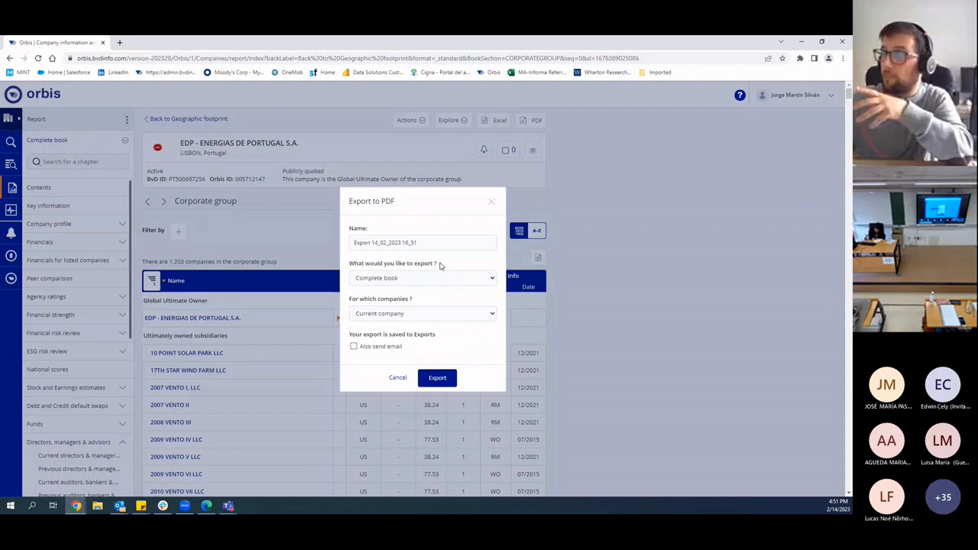
pyautogui.click(385, 280)
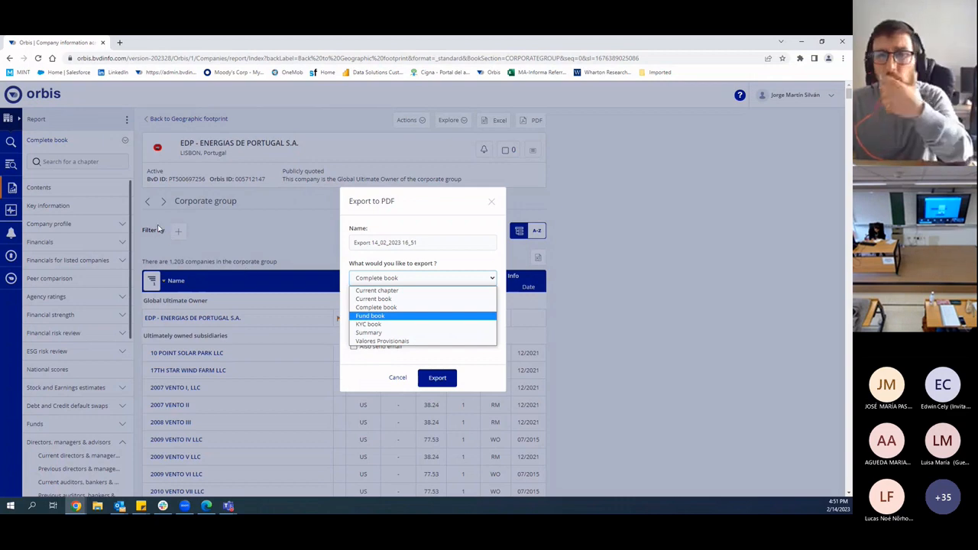
pyautogui.click(492, 201)
# View the list of available report books, including Complete book, KYC book, Summary and Fund book.
pyautogui.click(125, 142)
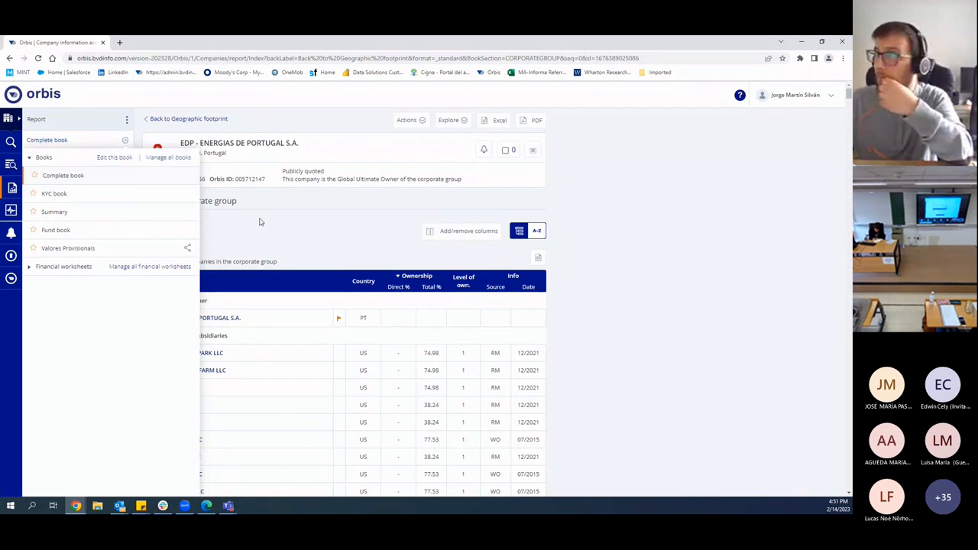
pyautogui.click(288, 232)
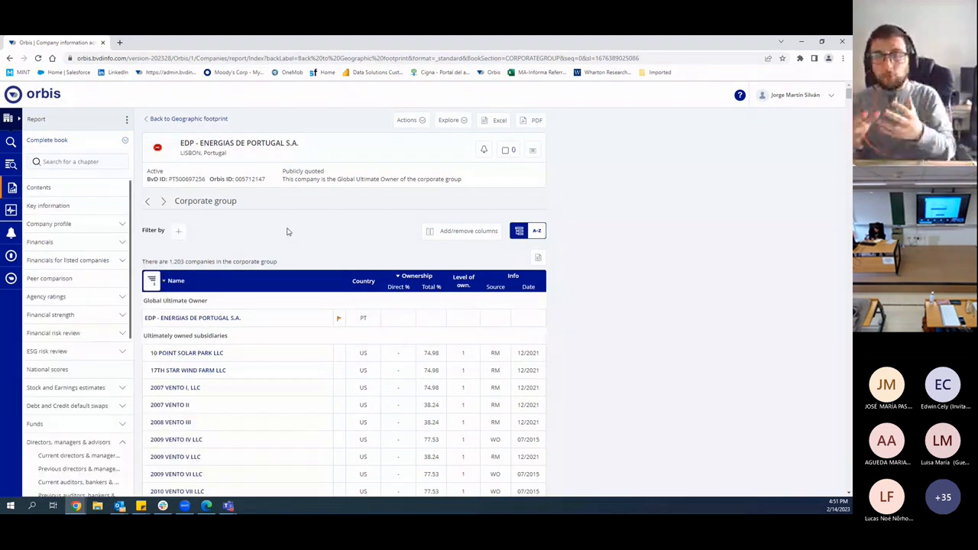
pyautogui.click(125, 141)
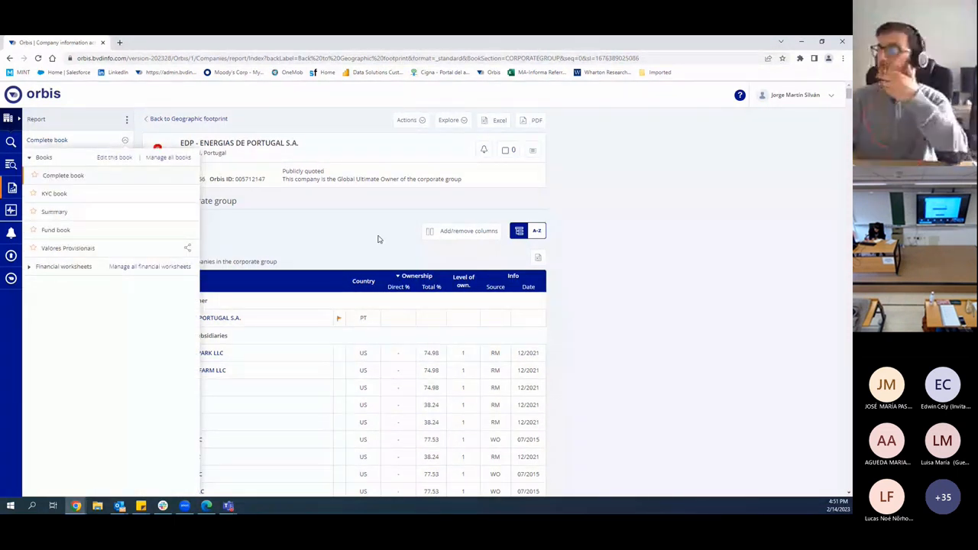
pyautogui.click(342, 224)
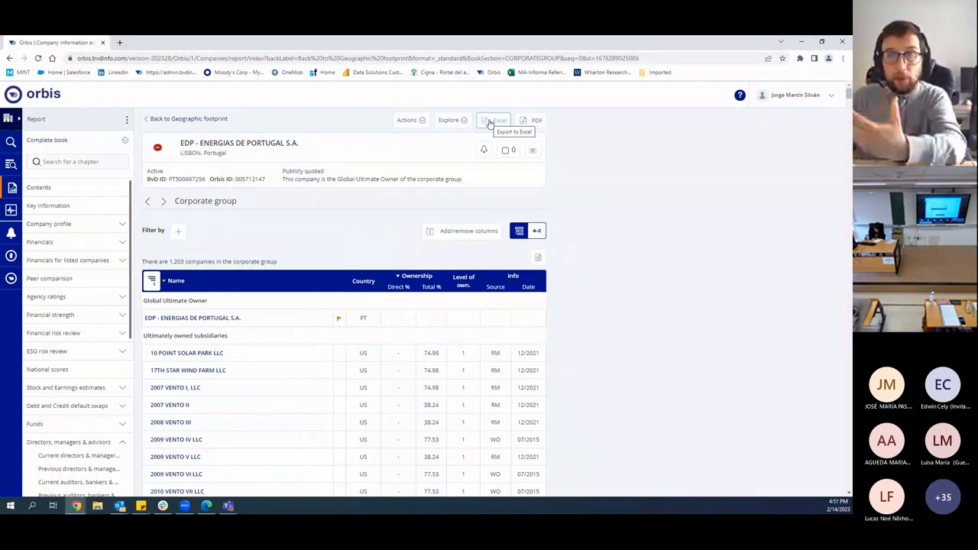
# Review the Excel export options and the file formats offered for exporting the company, closing both without exporting.
pyautogui.click(490, 123)
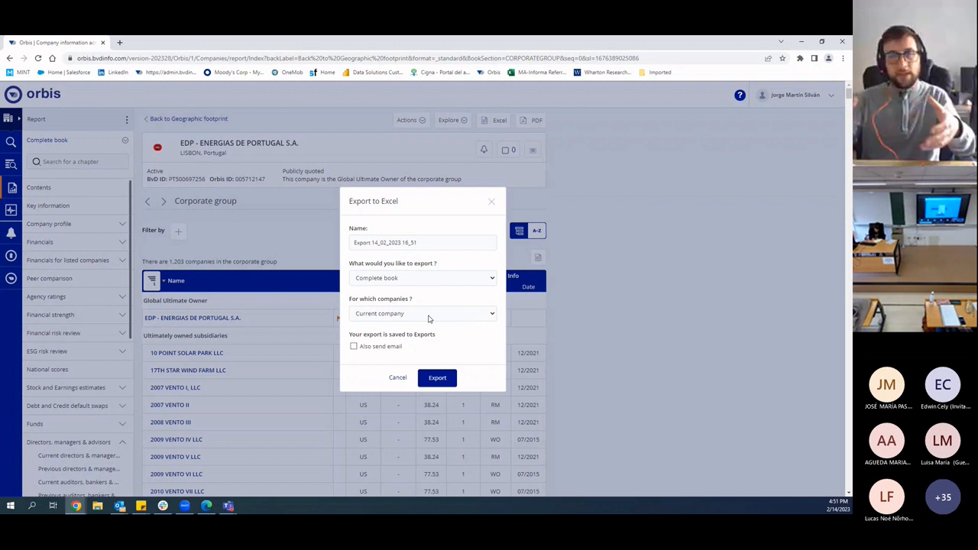
pyautogui.click(492, 202)
pyautogui.click(423, 122)
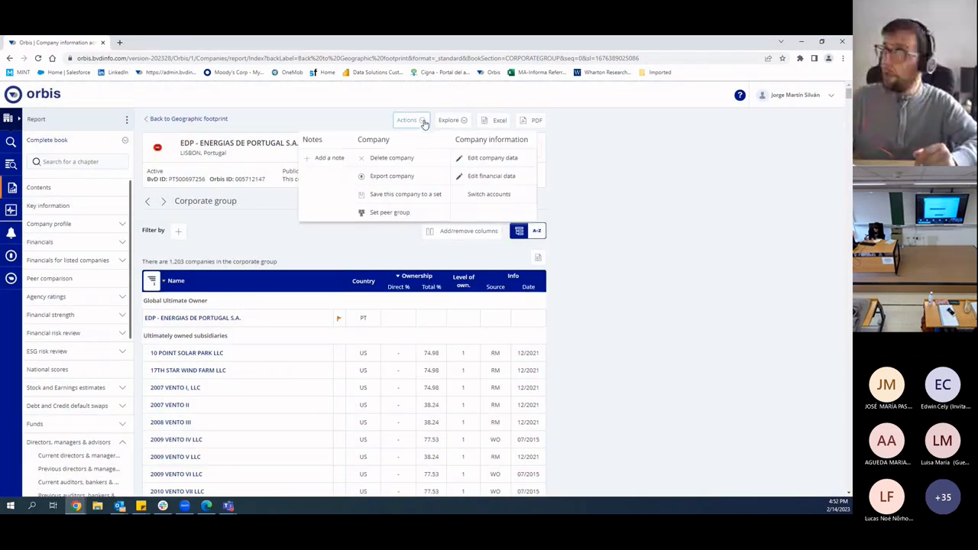
pyautogui.click(392, 177)
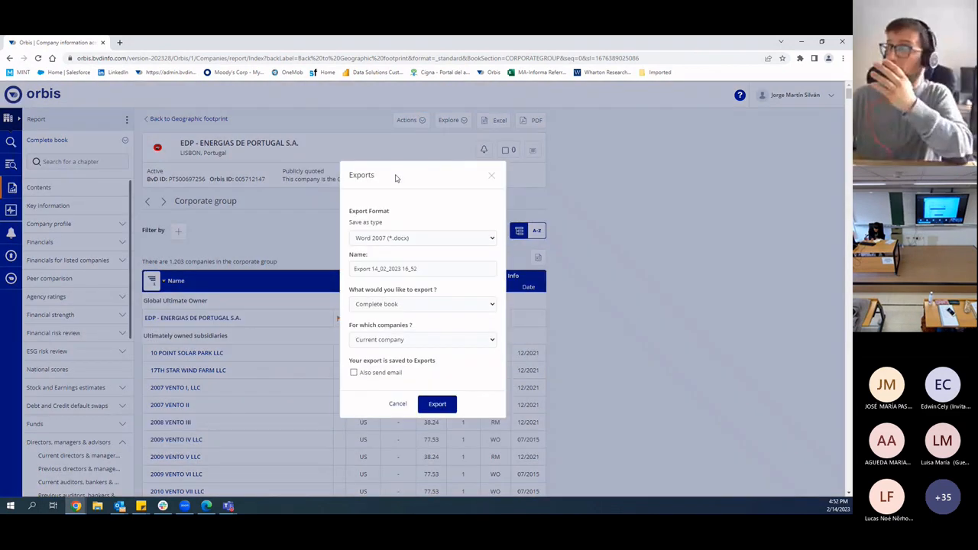
pyautogui.click(493, 238)
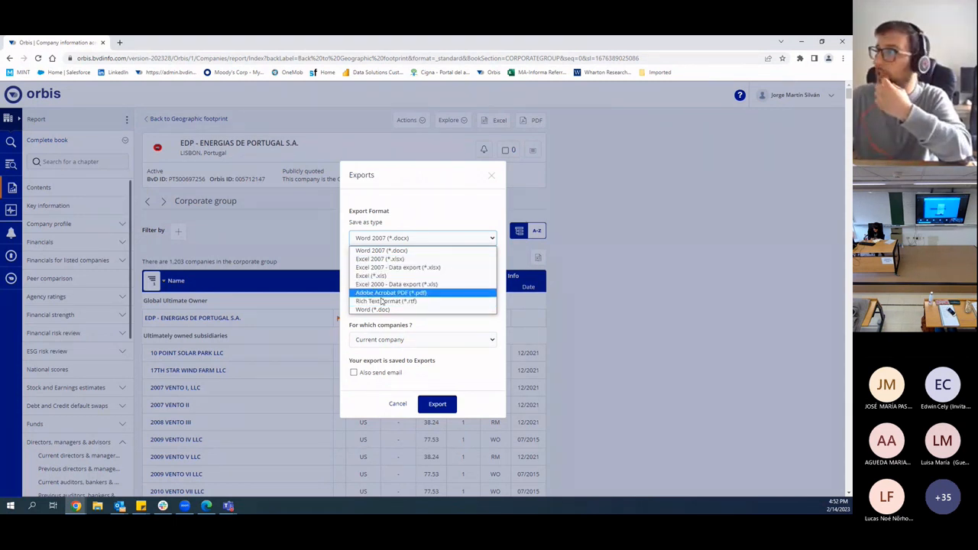
pyautogui.click(491, 176)
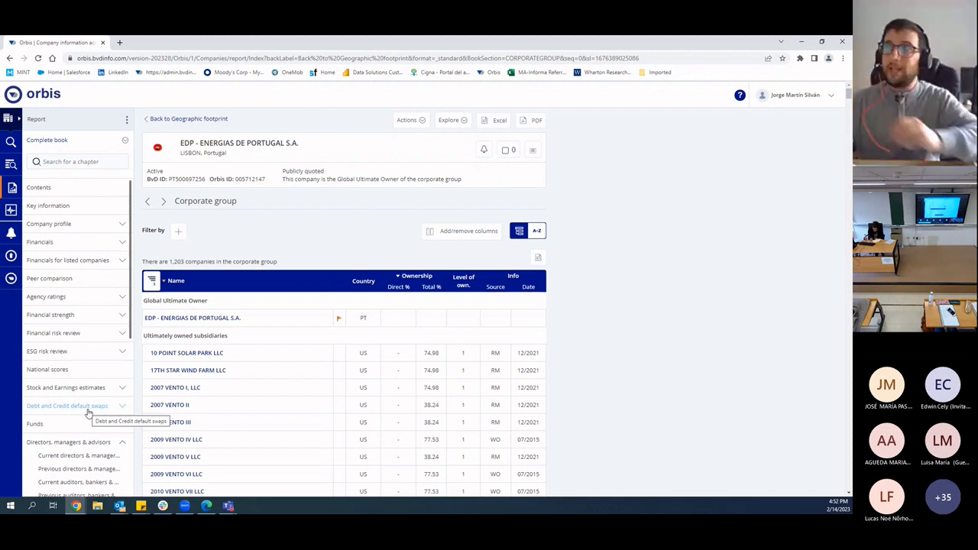
# Return to the company search page and delete the quick search step on EDP - ENERGIAS DE PORTUGAL S.A.
pyautogui.click(38, 97)
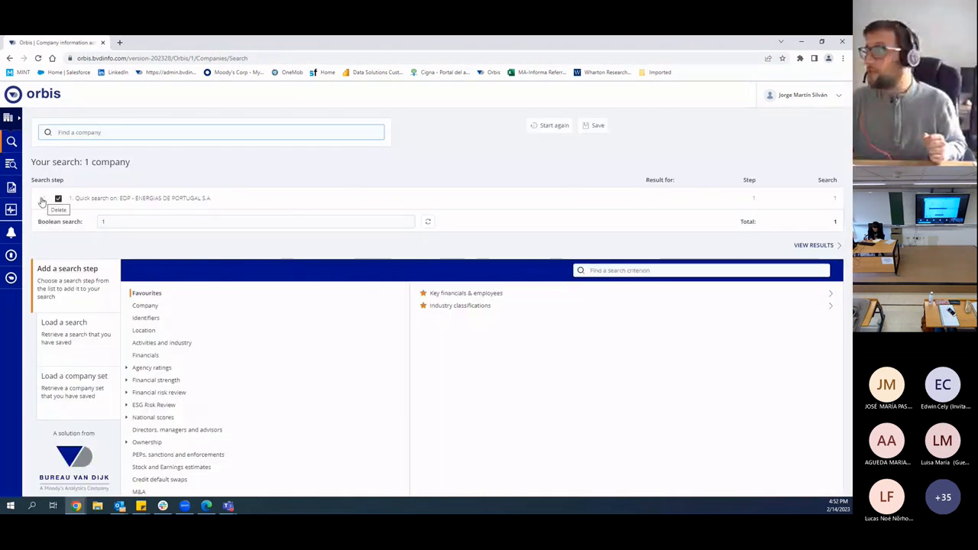
pyautogui.click(42, 200)
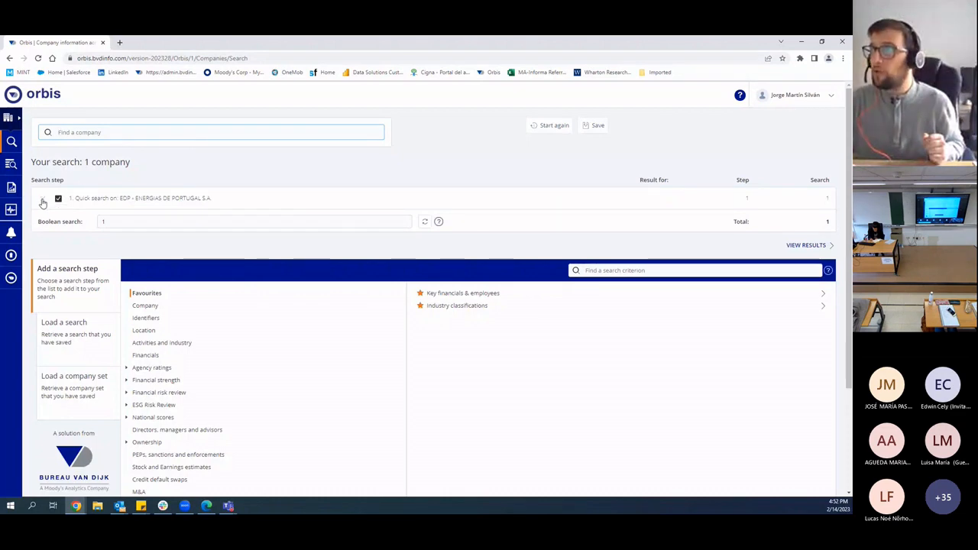
pyautogui.click(436, 192)
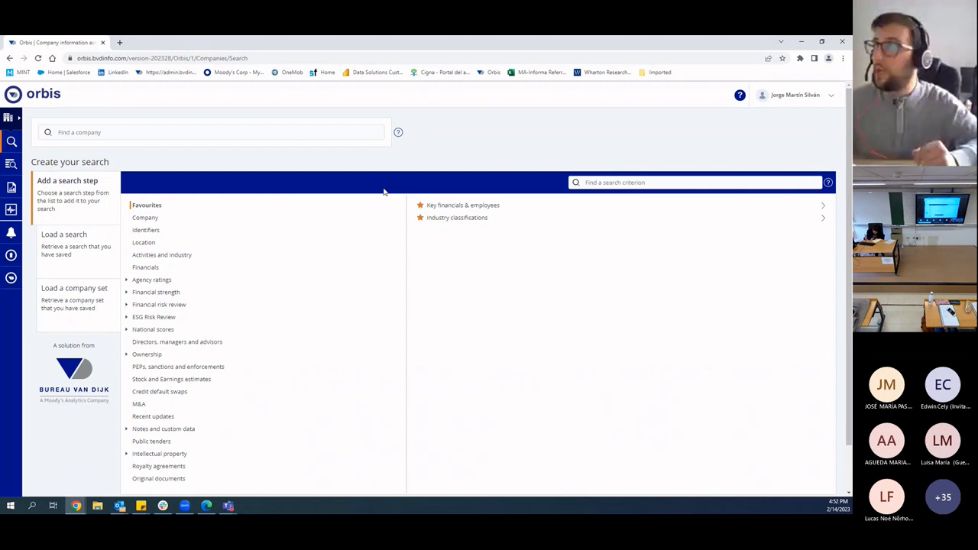
# Look over the company search box and the categories of search criteria available for a new search.
pyautogui.click(322, 133)
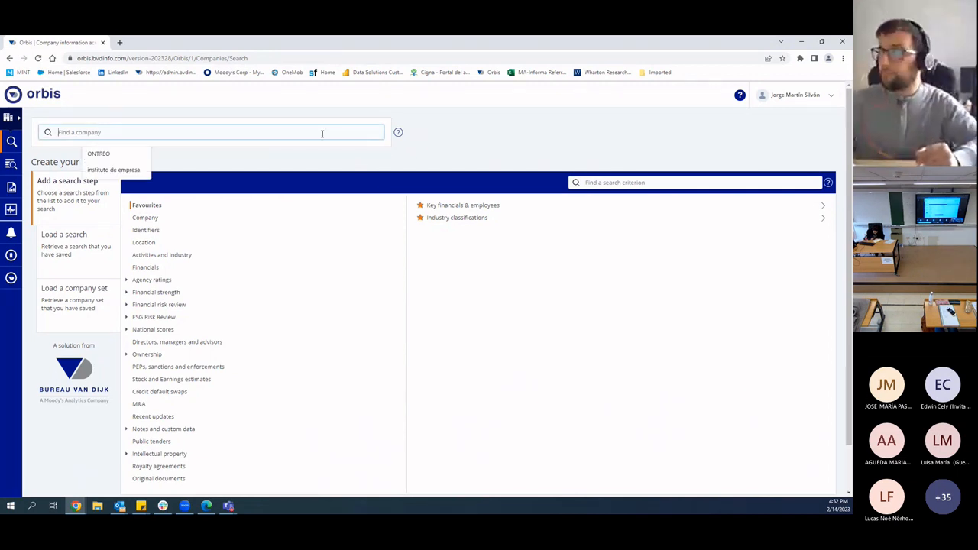
pyautogui.click(442, 137)
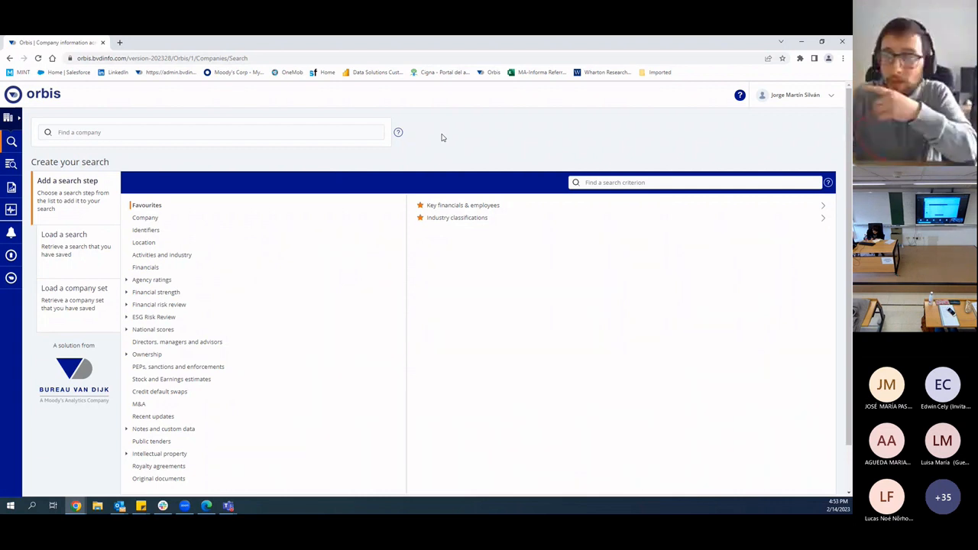
pyautogui.click(107, 136)
pyautogui.click(463, 152)
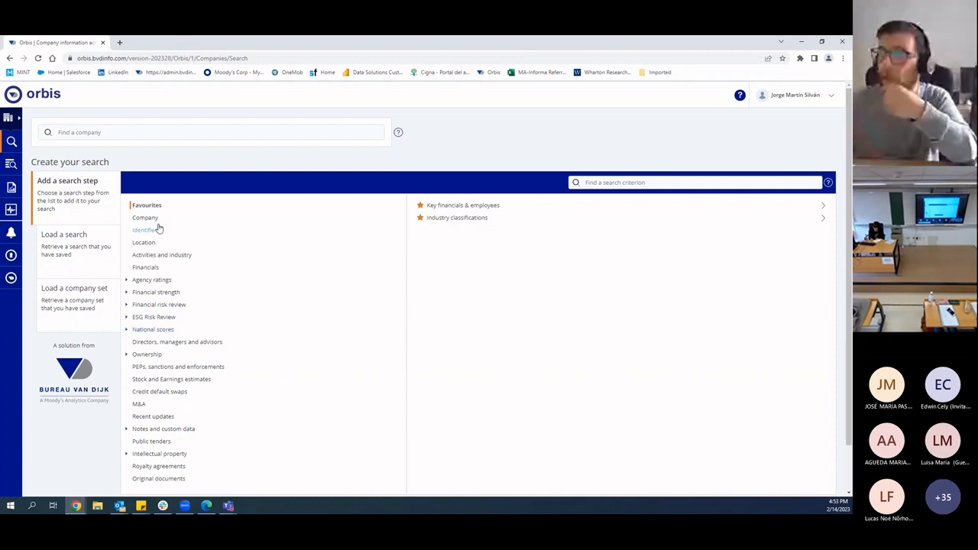
pyautogui.scroll(-1, 146, 441)
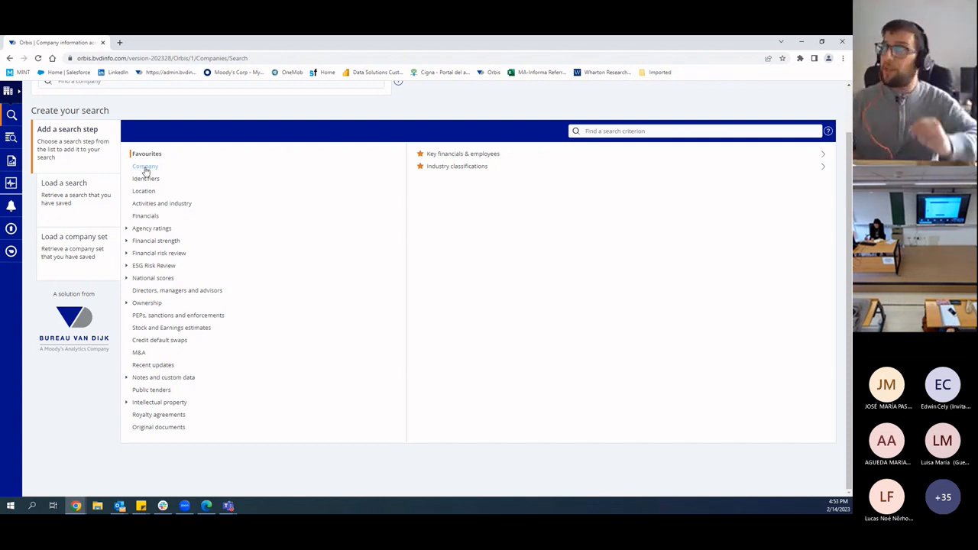
pyautogui.scroll(1, 397, 221)
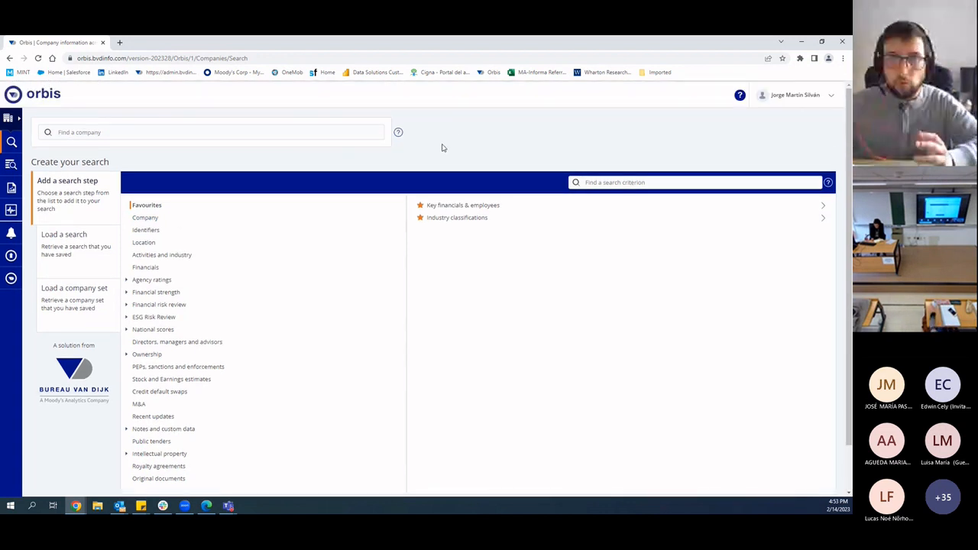
# Open the Other identifiers search, browse the national identifier types, and return to the search criteria without choosing one.
pyautogui.click(146, 230)
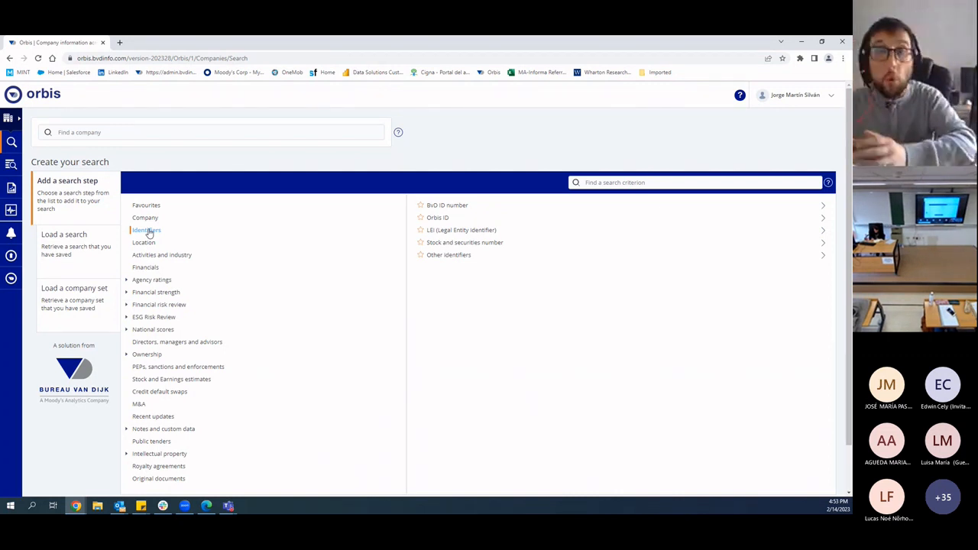
pyautogui.click(458, 257)
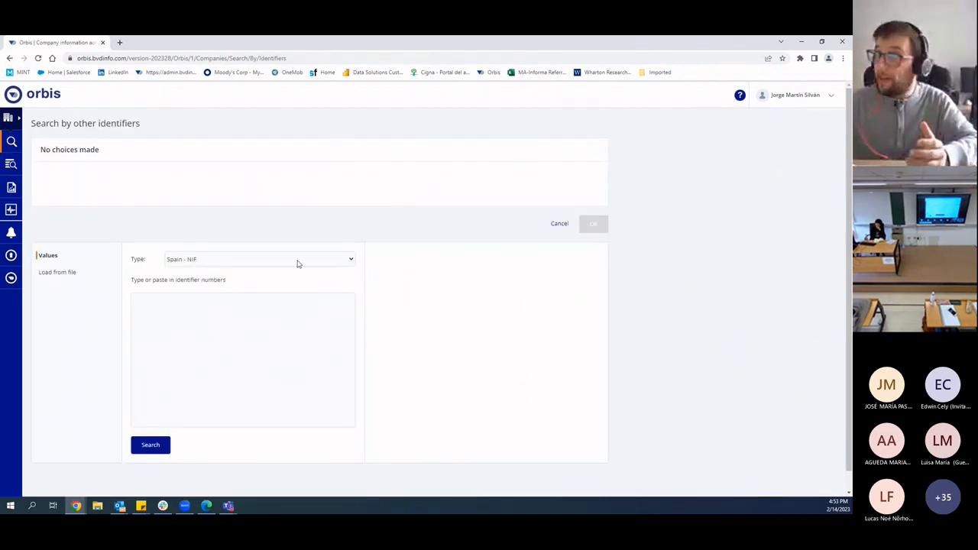
pyautogui.click(341, 260)
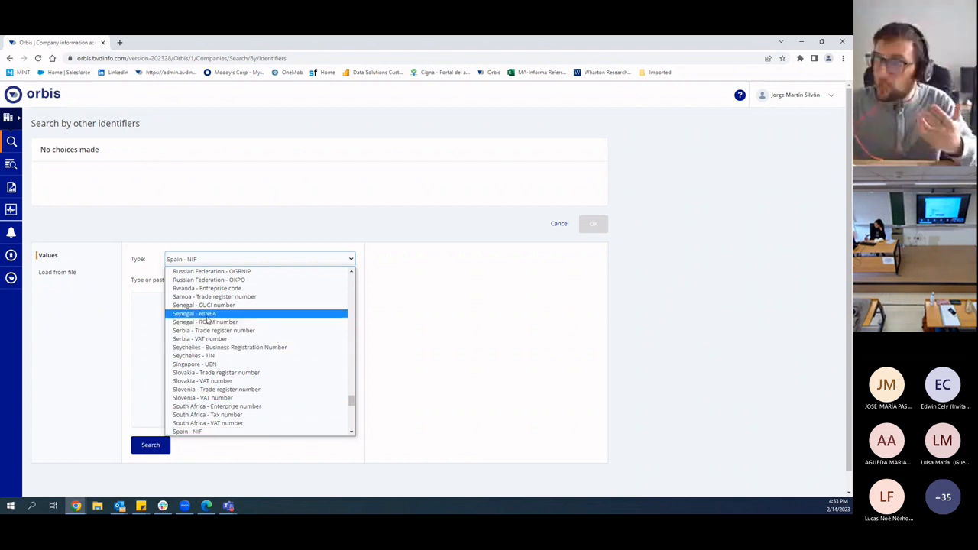
pyautogui.scroll(3, 208, 320)
pyautogui.scroll(3, 208, 320)
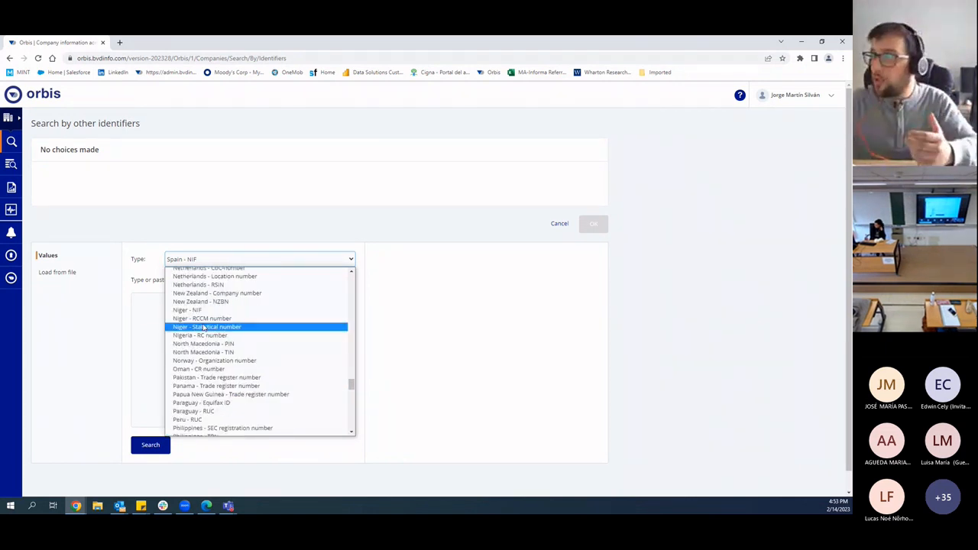
pyautogui.scroll(4, 203, 322)
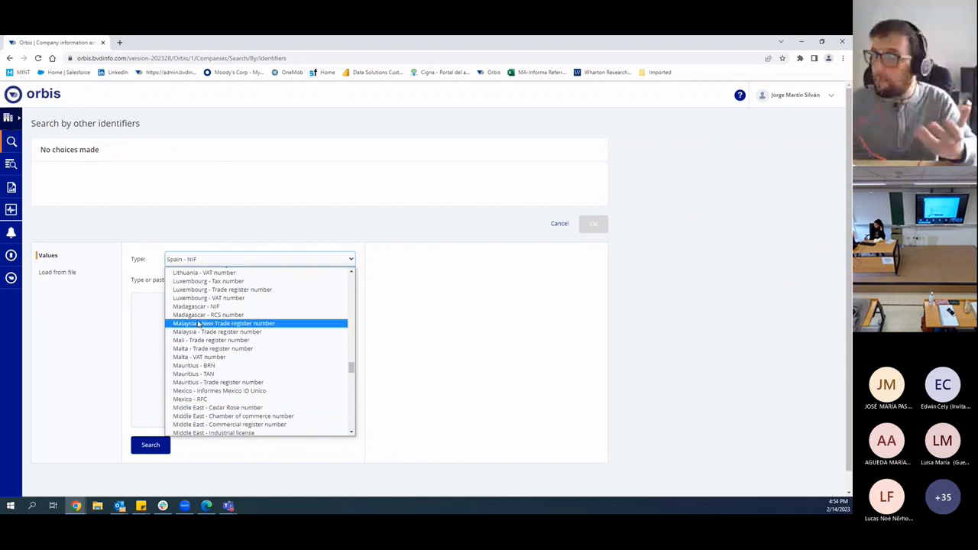
pyautogui.click(422, 307)
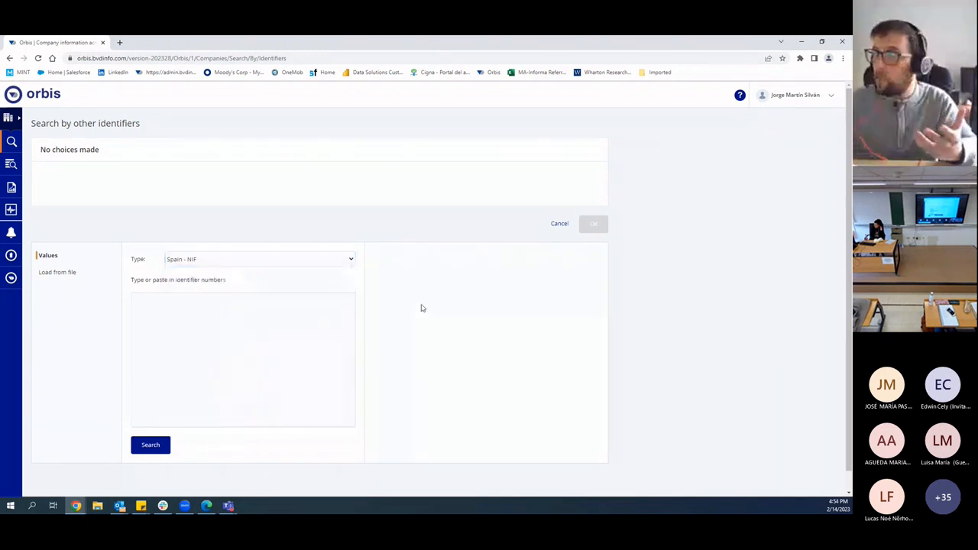
pyautogui.click(9, 59)
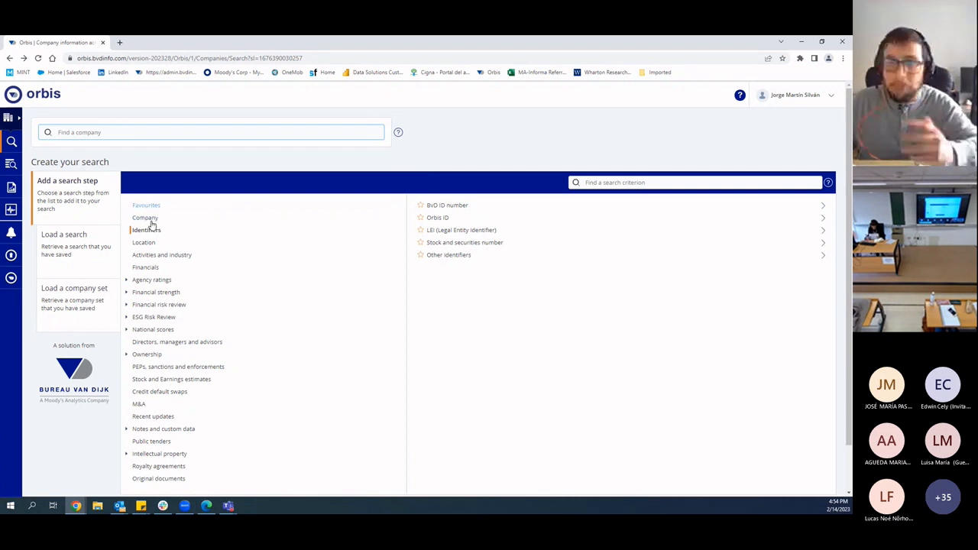
# Add the Location criterion "World region, country or region in country" to the favourites and open its search.
pyautogui.scroll(-2, 153, 229)
pyautogui.scroll(2, 306, 213)
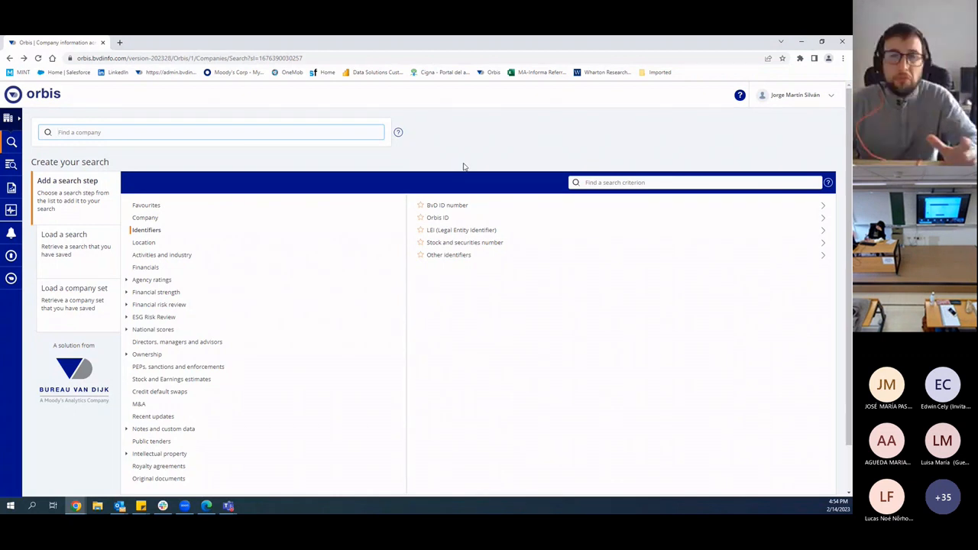
pyautogui.scroll(-1, 397, 168)
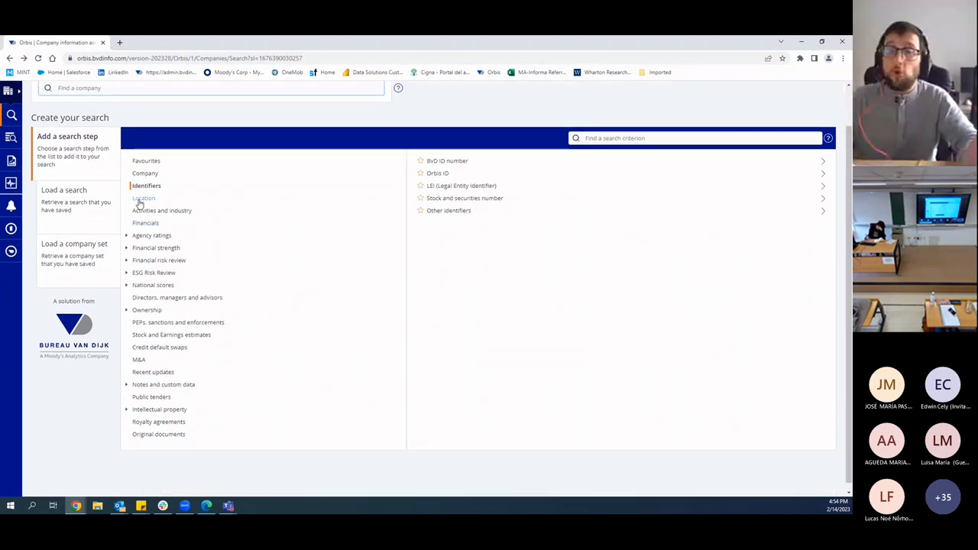
pyautogui.click(140, 201)
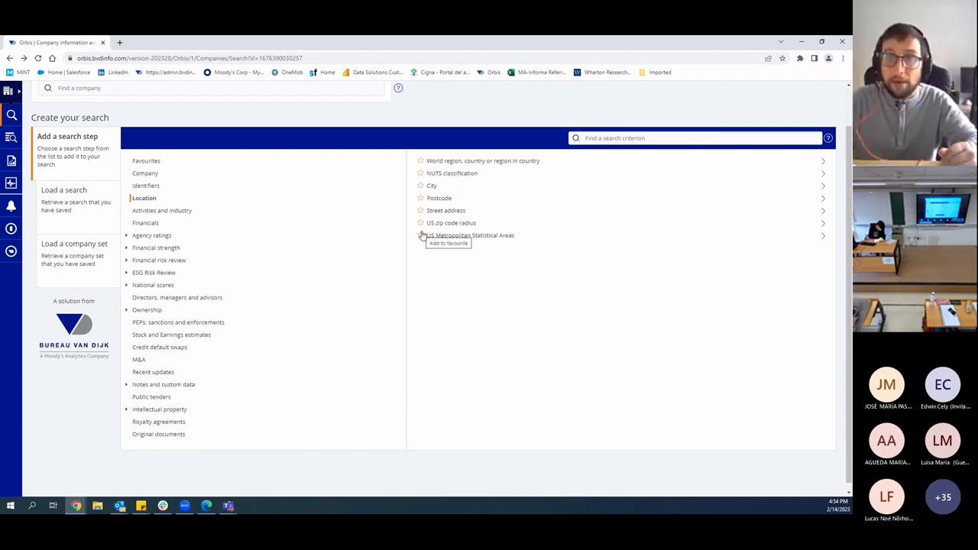
pyautogui.click(420, 161)
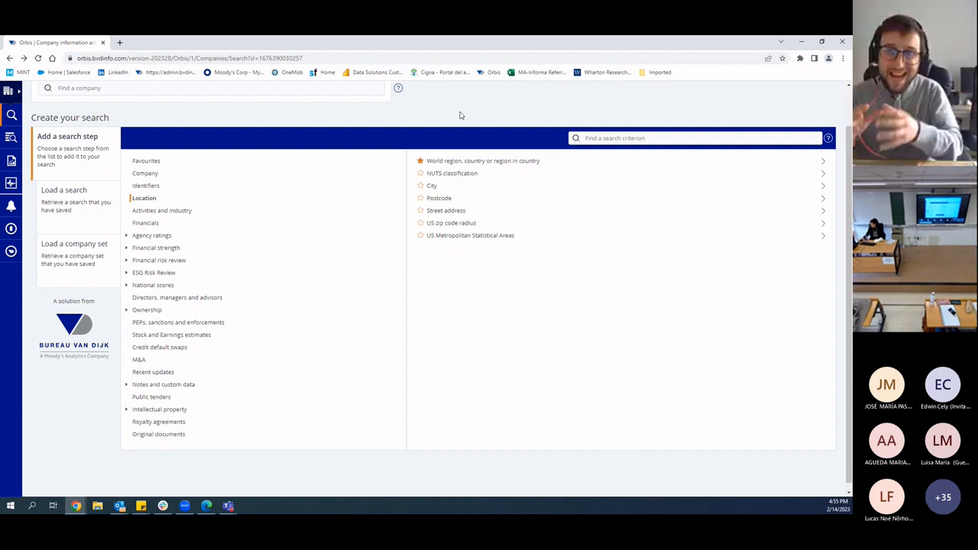
pyautogui.click(451, 162)
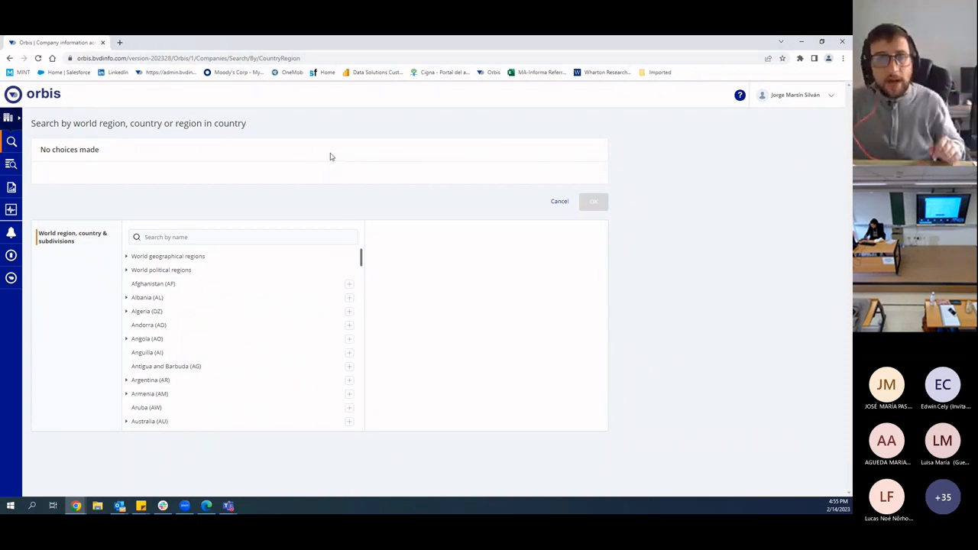
# Browse the world geographical and political regions and add OECD as the location step of the search.
pyautogui.click(126, 257)
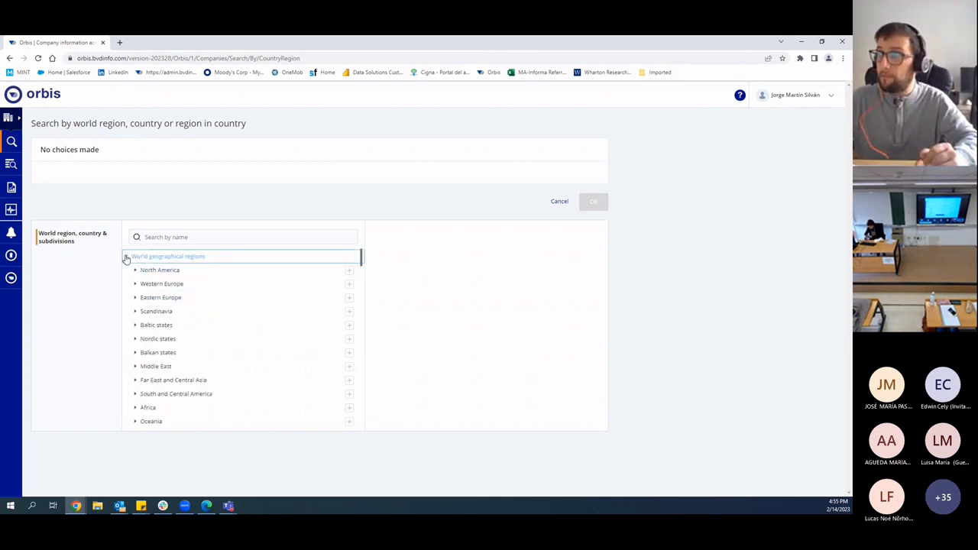
pyautogui.click(126, 257)
pyautogui.click(126, 270)
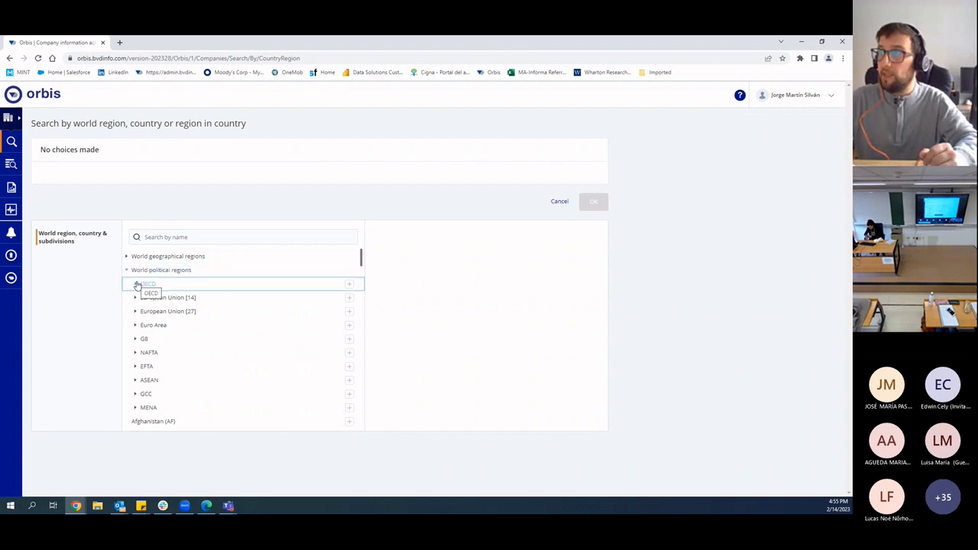
pyautogui.click(350, 286)
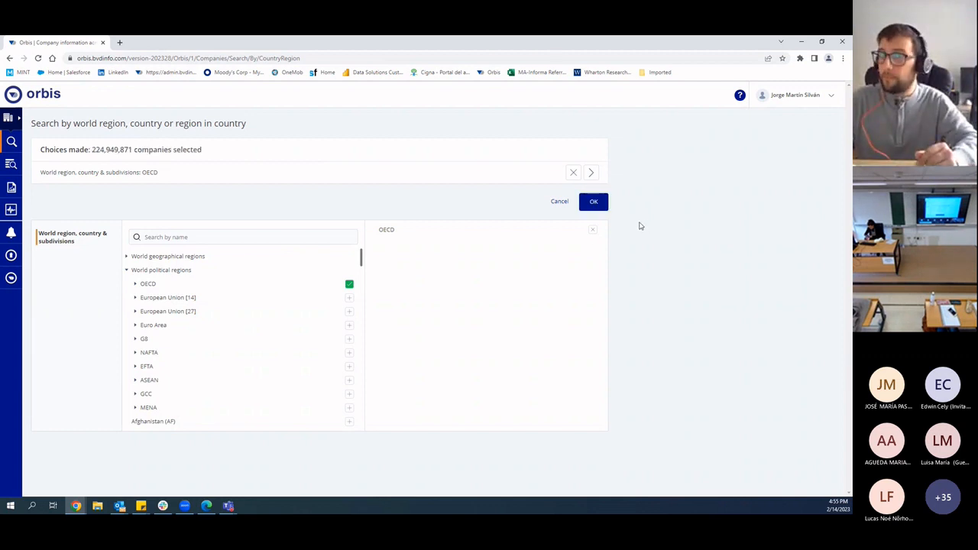
pyautogui.moveTo(93, 150); pyautogui.dragTo(140, 151)
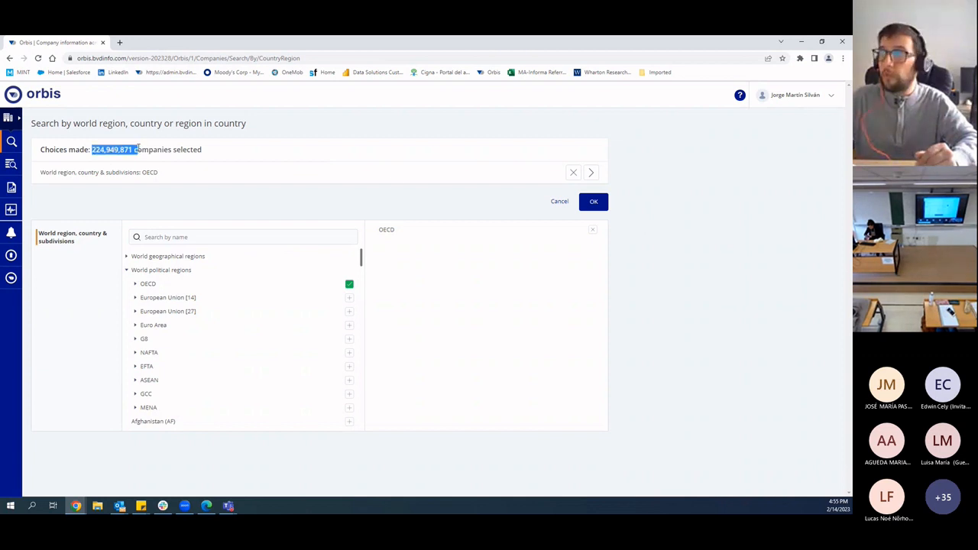
pyautogui.click(93, 150)
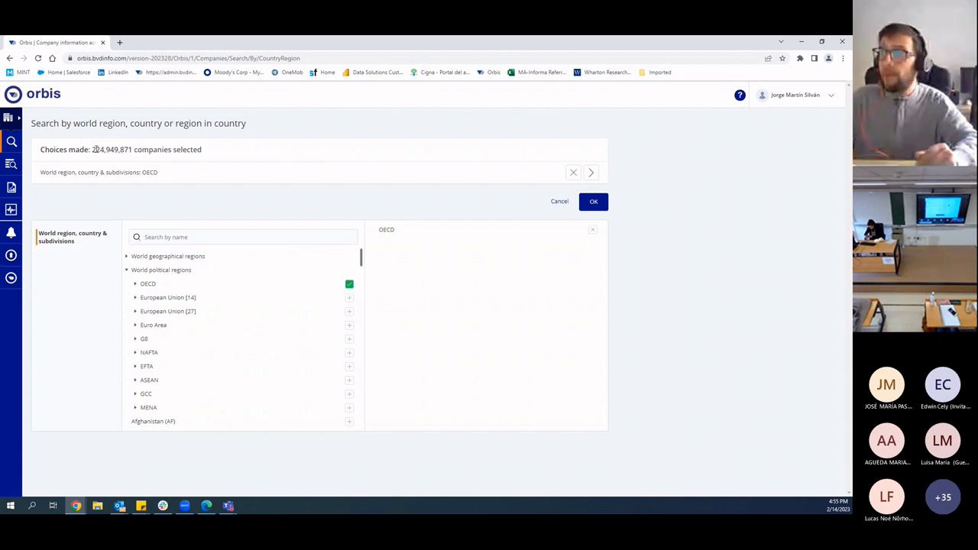
pyautogui.click(587, 202)
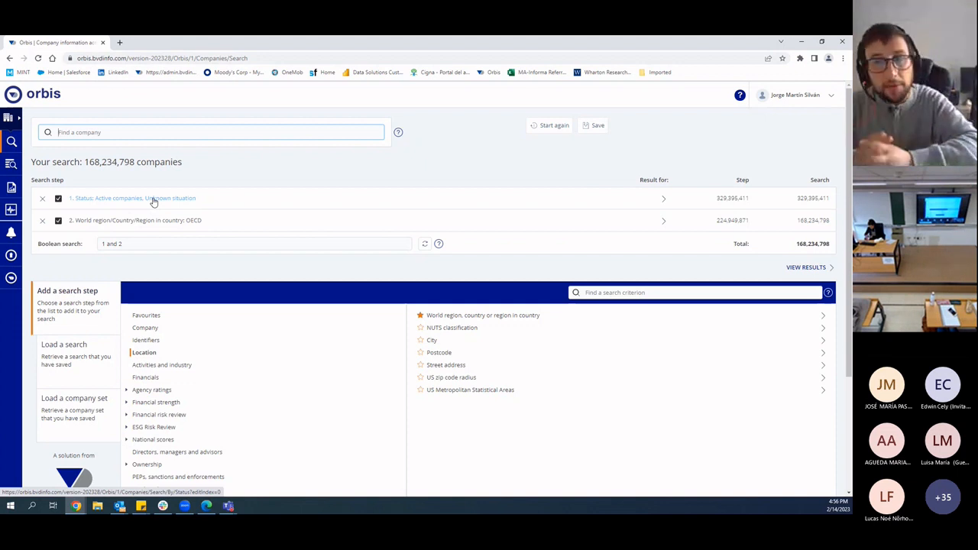
# Open the Key financials & employees search from the Financials criteria.
pyautogui.scroll(-2, 328, 206)
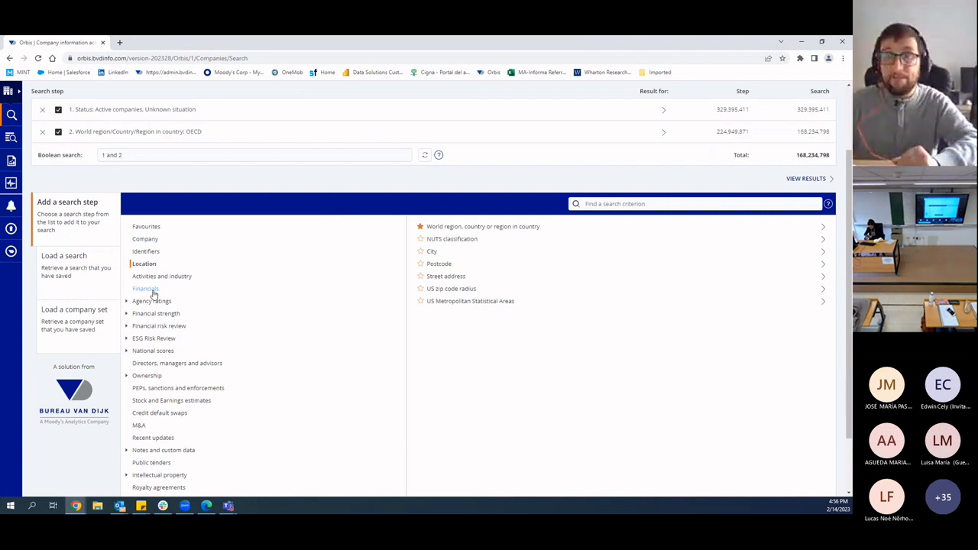
pyautogui.click(153, 294)
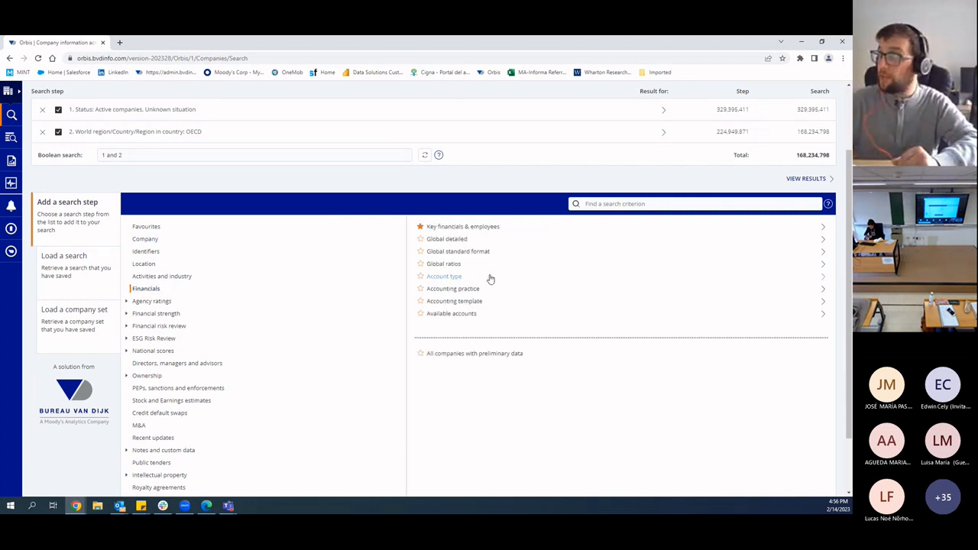
pyautogui.click(462, 227)
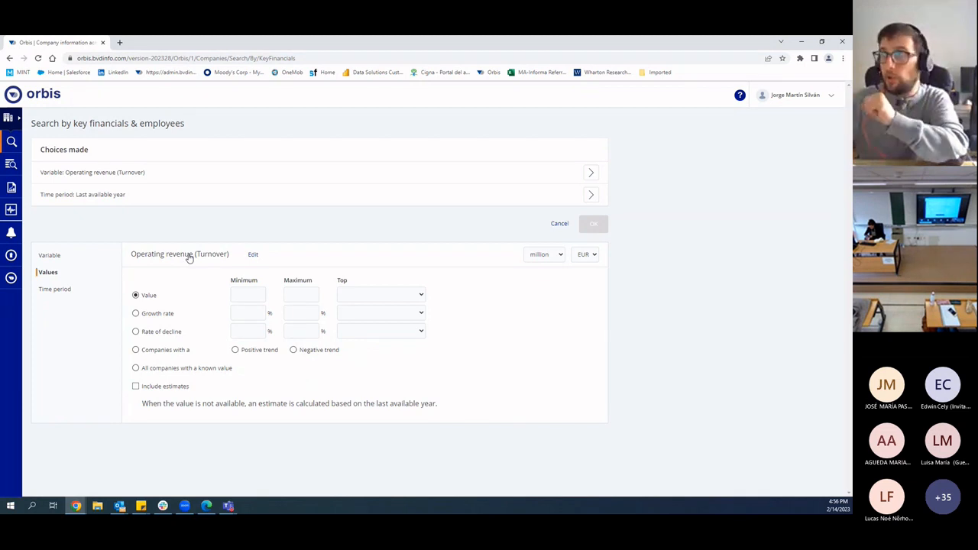
# Try P/L before tax, ROE, ROCE and Number of employees as the search variable, and reselect Operating revenue (Turnover).
pyautogui.click(50, 256)
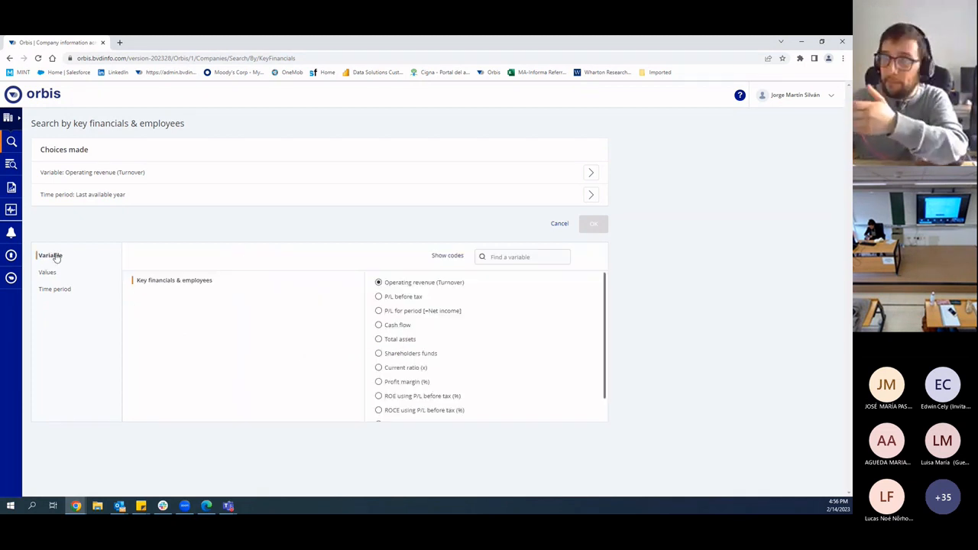
pyautogui.click(382, 297)
pyautogui.scroll(-1, 477, 327)
pyautogui.scroll(1, 467, 325)
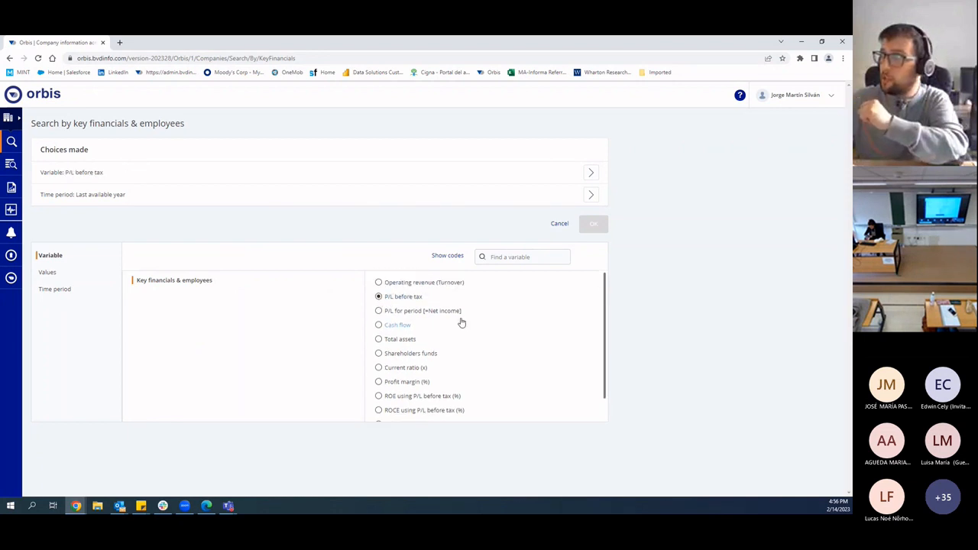
pyautogui.scroll(-1, 428, 350)
pyautogui.click(380, 372)
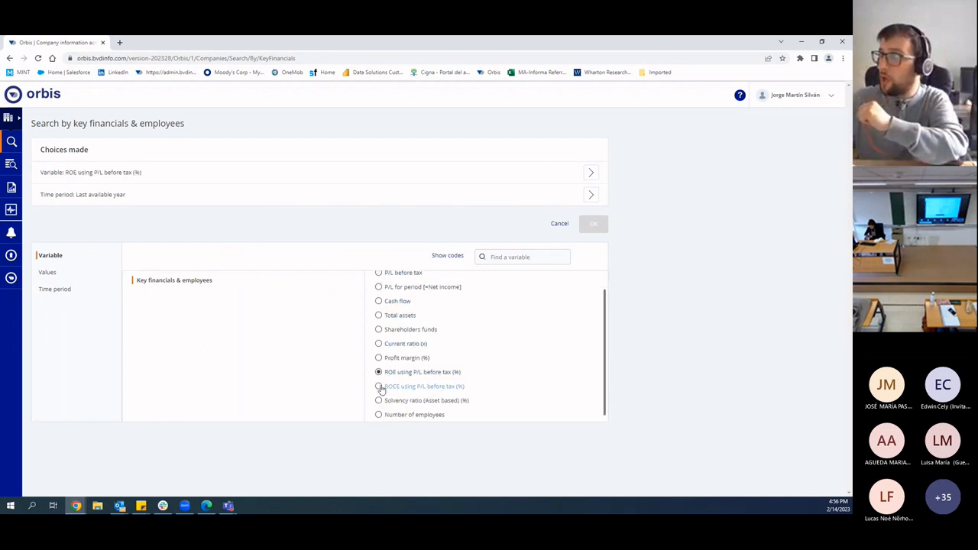
pyautogui.click(380, 386)
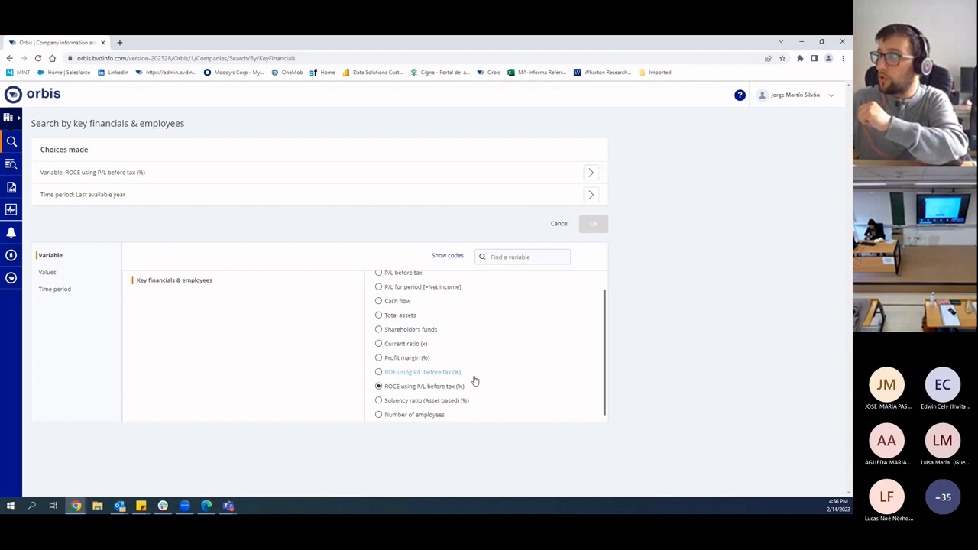
pyautogui.click(379, 414)
pyautogui.scroll(1, 415, 372)
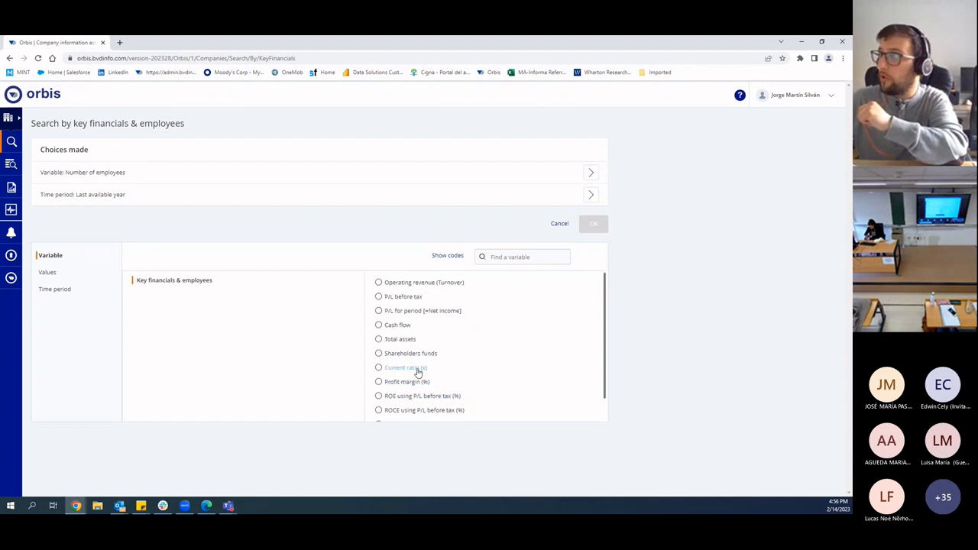
pyautogui.click(378, 282)
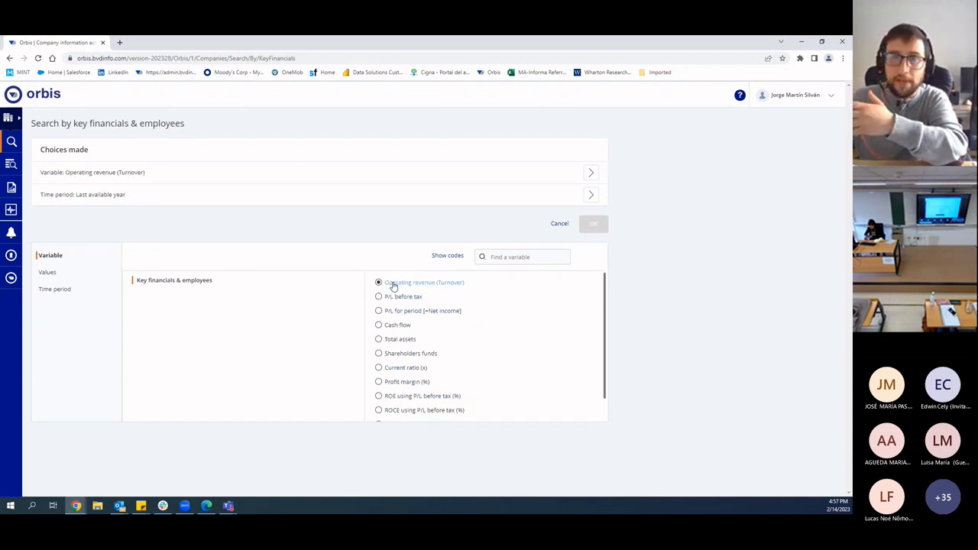
# Look over the unit and currency options for the operating revenue values without changing them.
pyautogui.click(48, 272)
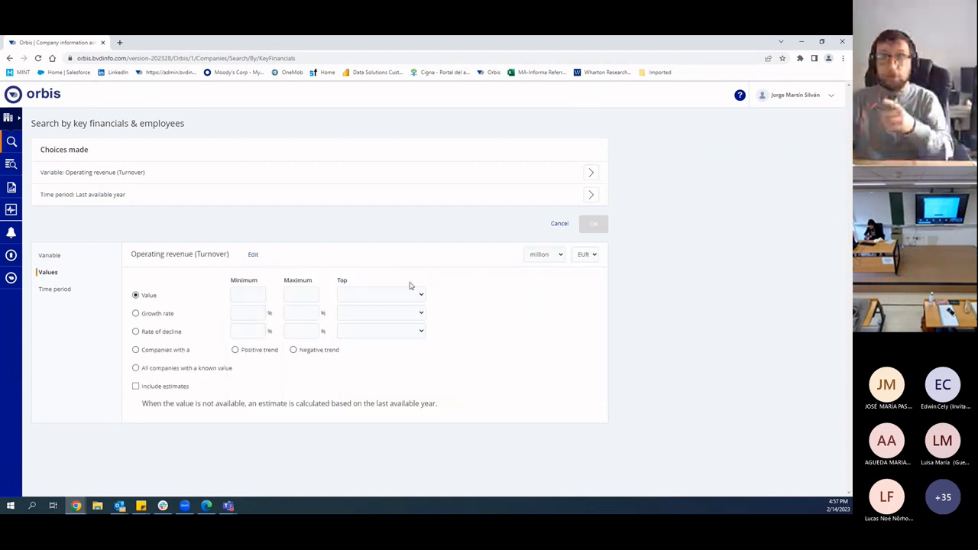
pyautogui.click(550, 255)
pyautogui.click(595, 258)
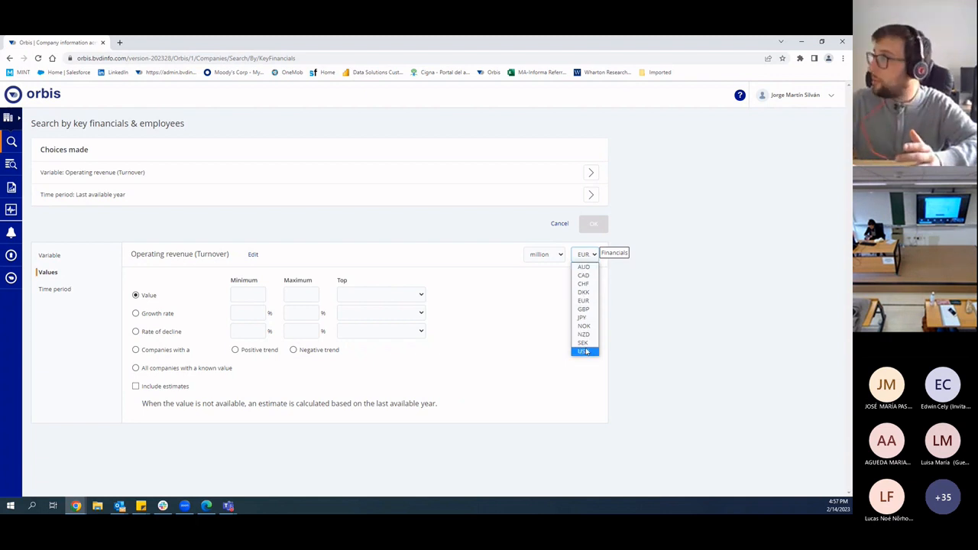
pyautogui.click(554, 255)
pyautogui.click(543, 255)
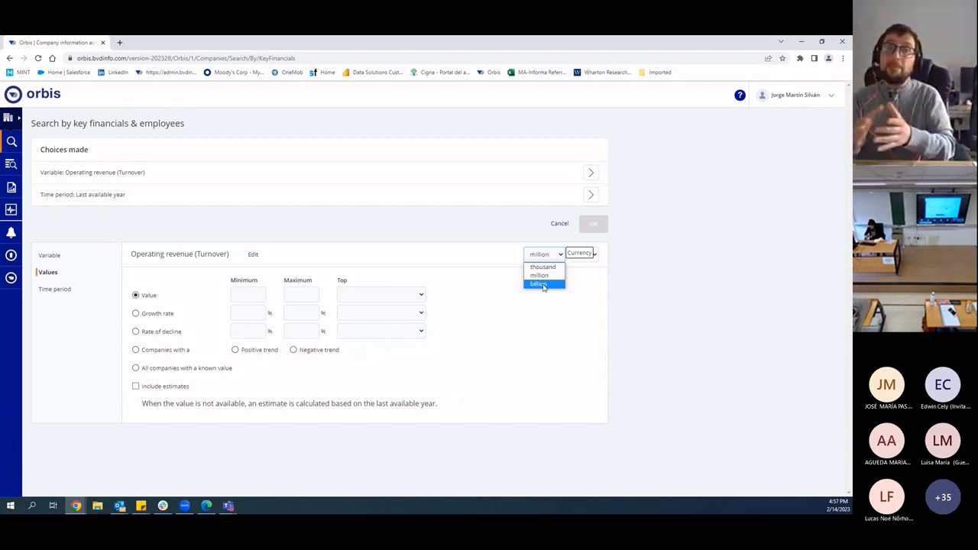
pyautogui.click(442, 260)
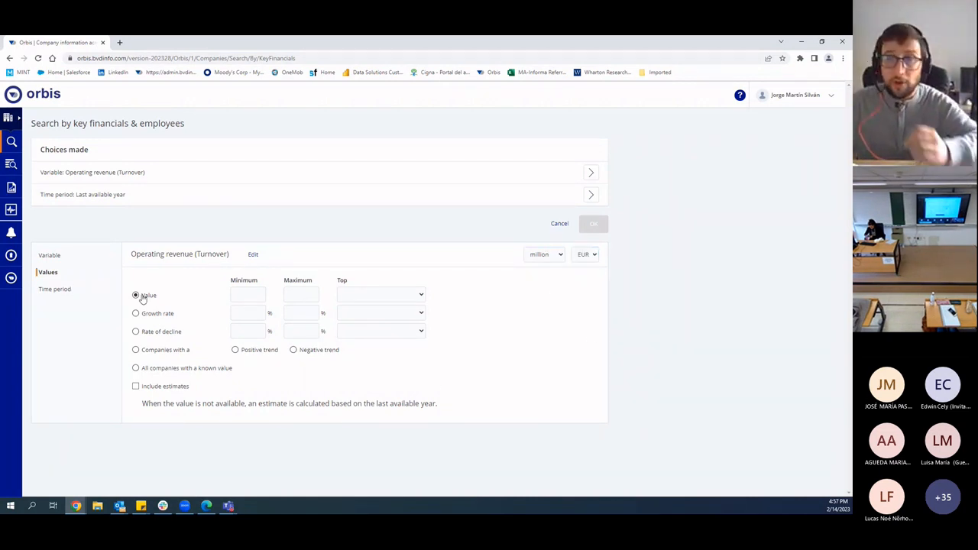
# Set the minimum operating revenue value to 10 million EUR and check the number of companies selected.
pyautogui.click(243, 296)
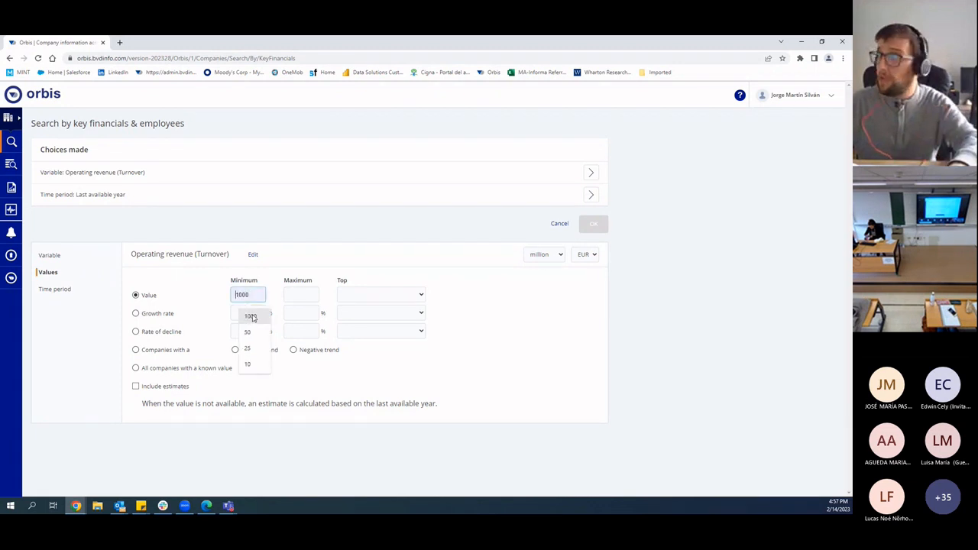
pyautogui.write('1')
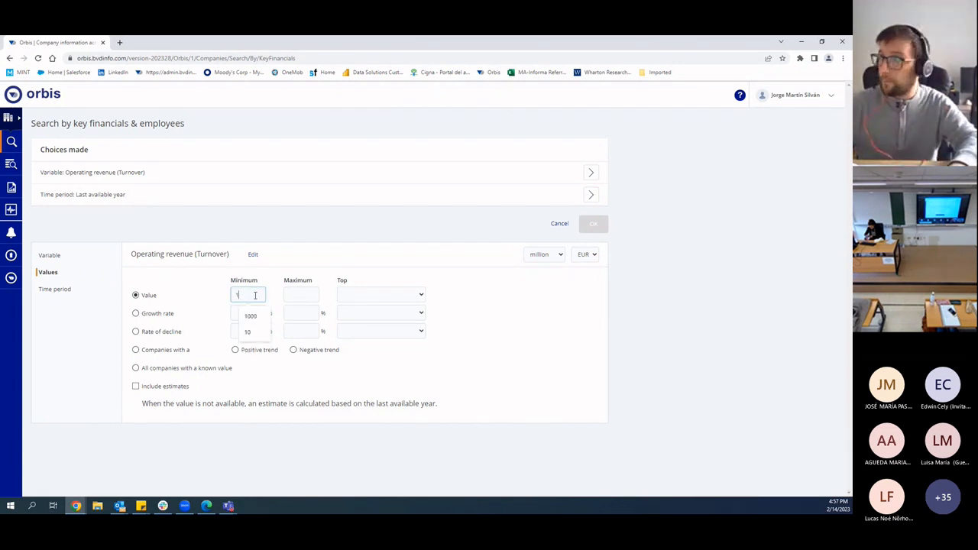
pyautogui.write('0')
pyautogui.click(537, 337)
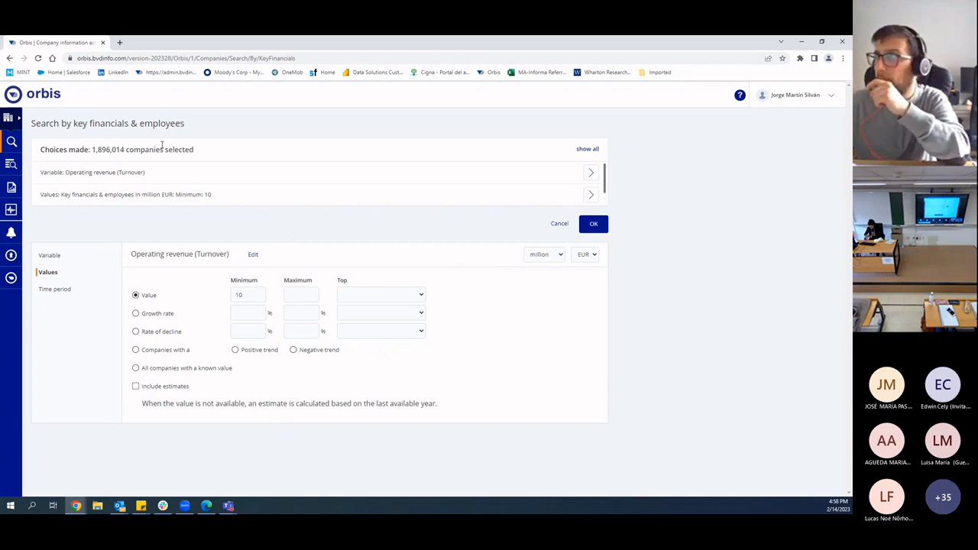
pyautogui.moveTo(92, 150); pyautogui.dragTo(135, 151)
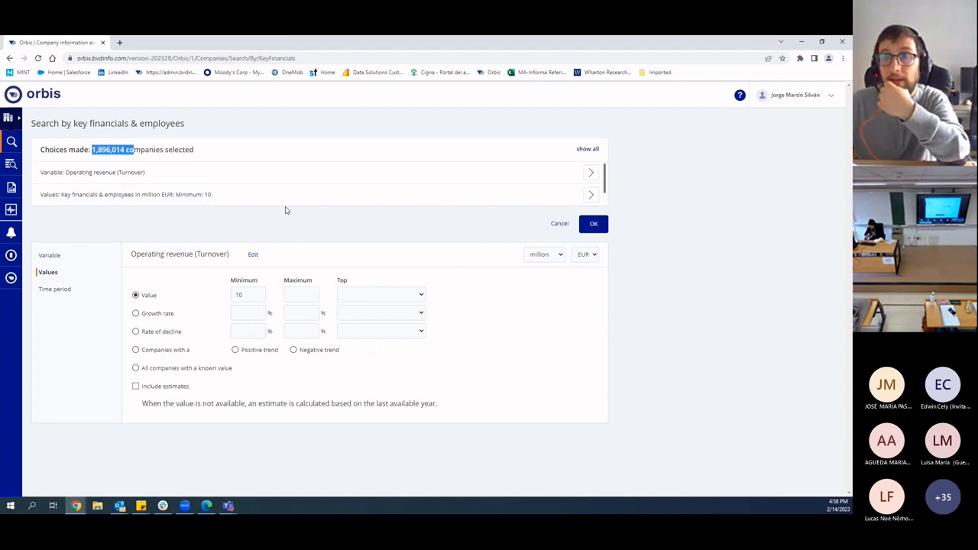
# Switch the operating revenue condition to growth rate, try a 15% minimum, and replace it with a 9% maximum.
pyautogui.click(135, 313)
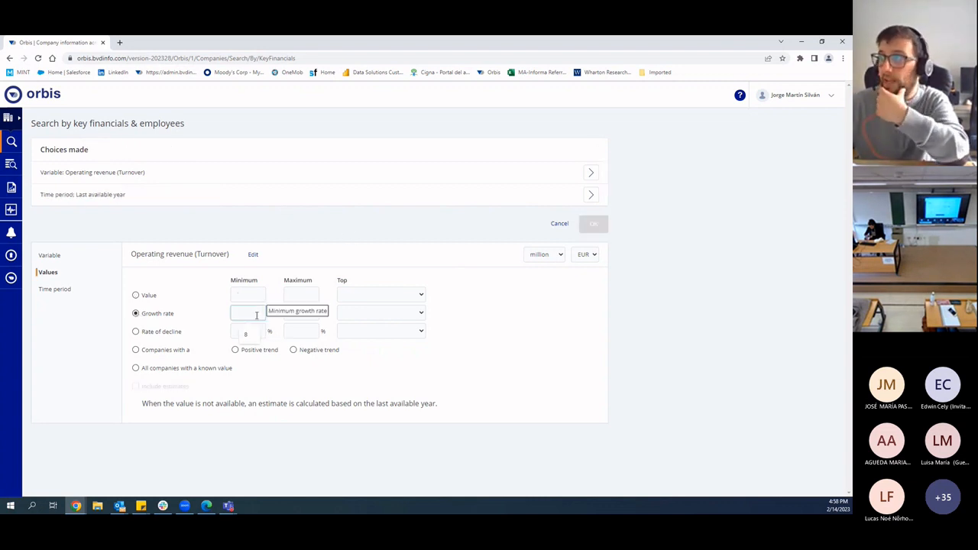
pyautogui.write('15')
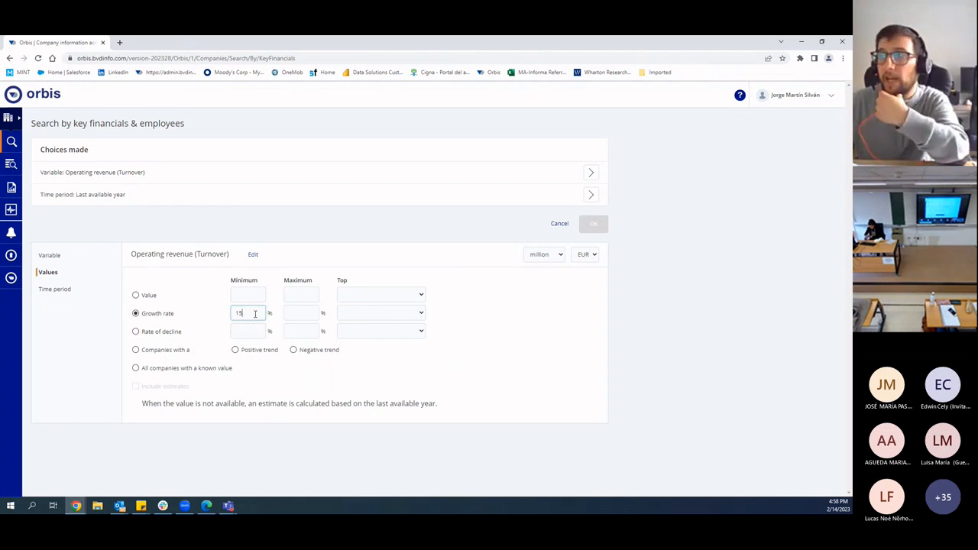
pyautogui.press('BackSpace')
pyautogui.press('BackSpace')
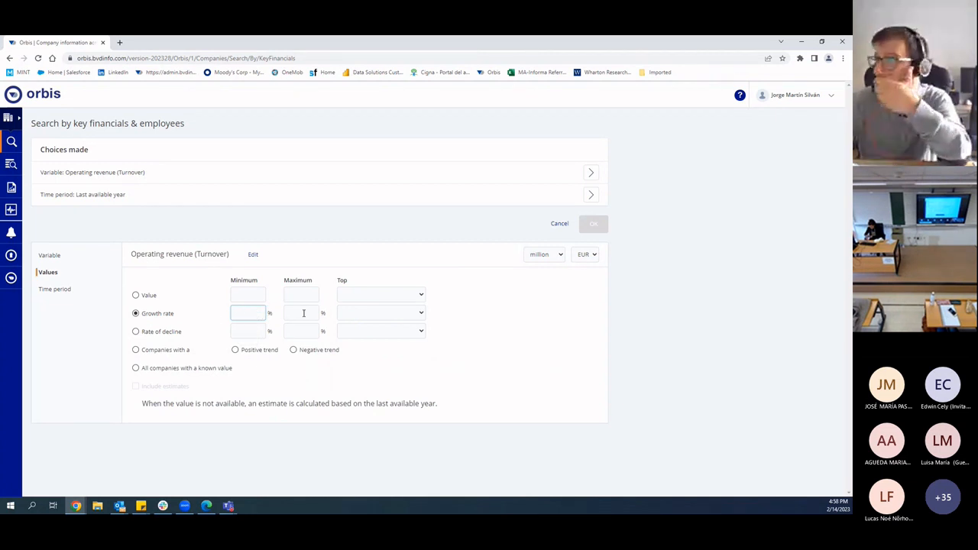
pyautogui.click(304, 313)
pyautogui.write('9')
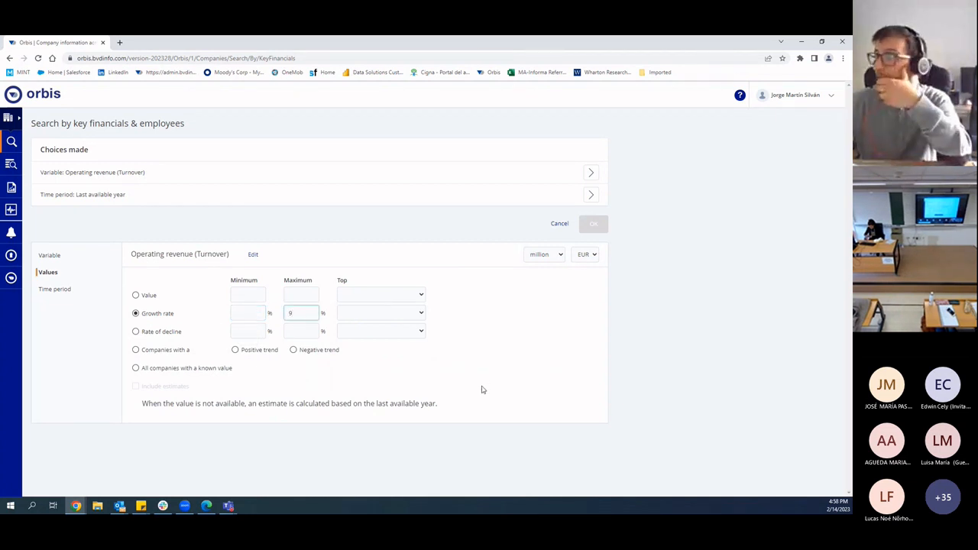
# Look over the relative and absolute time periods available for the financial criterion, and return to its values.
pyautogui.click(54, 289)
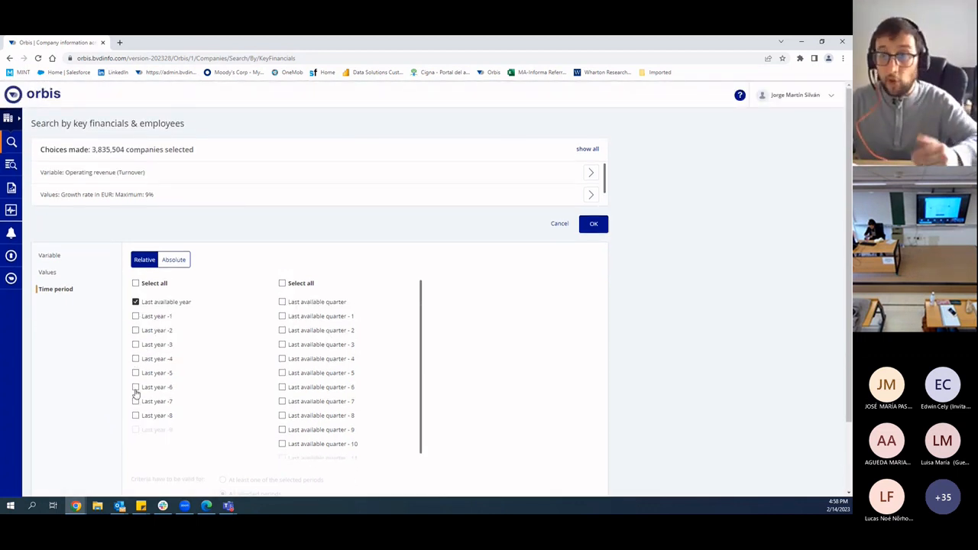
pyautogui.click(173, 260)
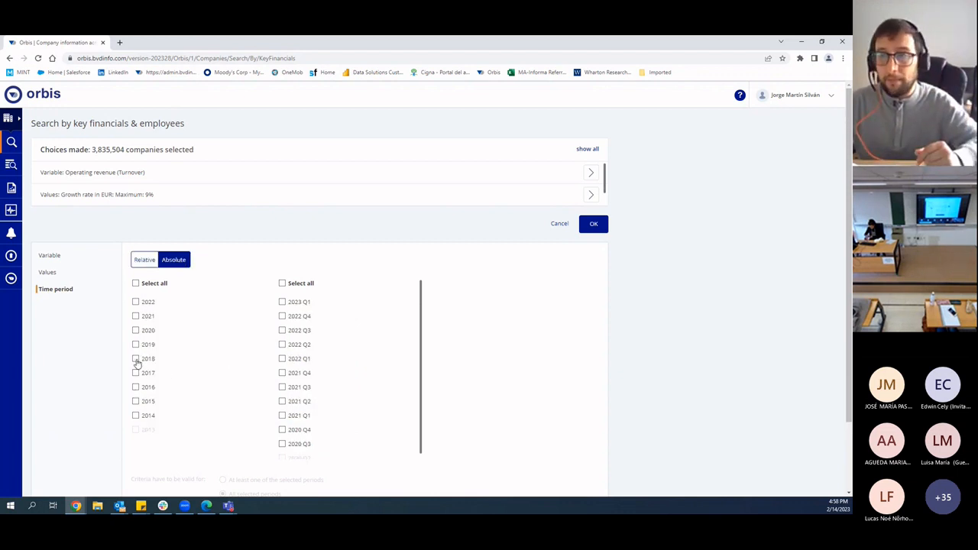
pyautogui.click(48, 274)
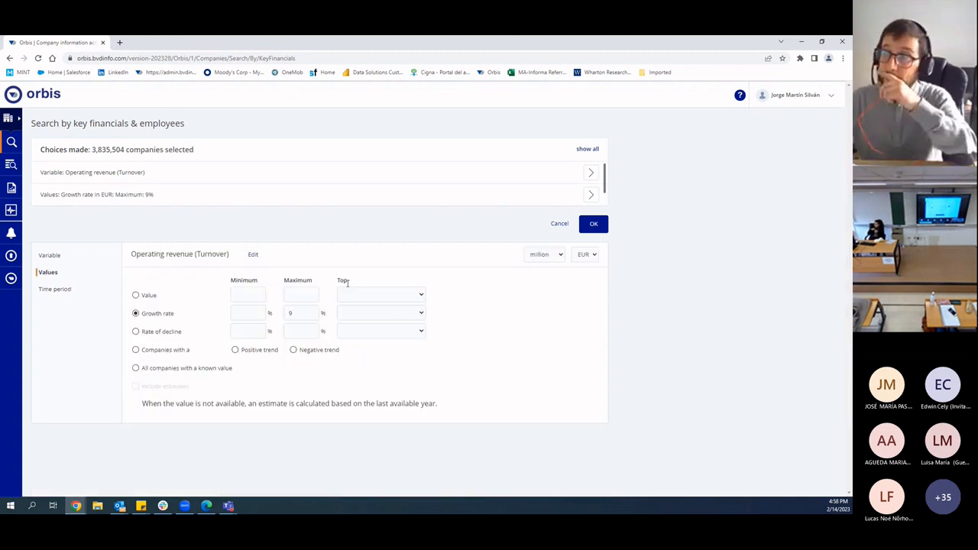
# Limit the operating revenue value to the Top 50 companies and add the criterion to the search.
pyautogui.click(135, 295)
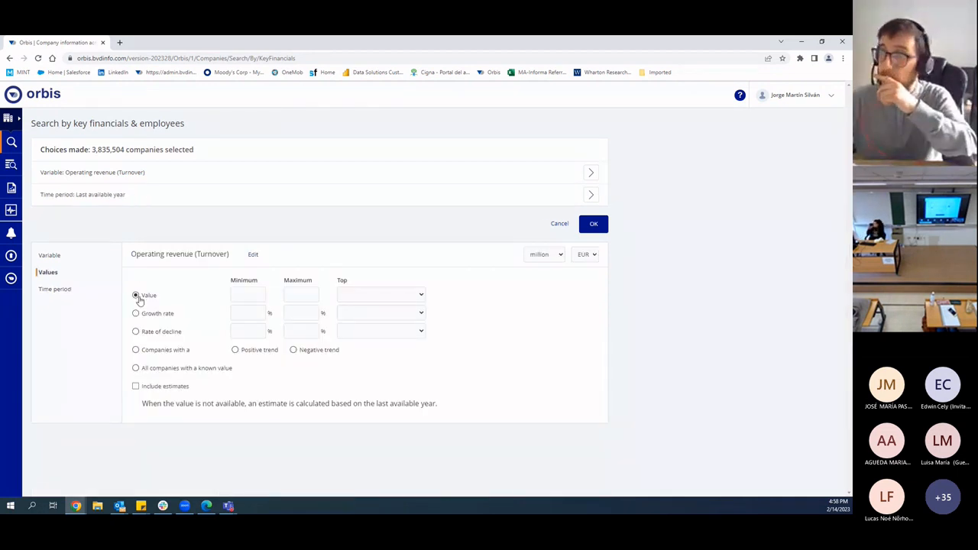
pyautogui.click(419, 294)
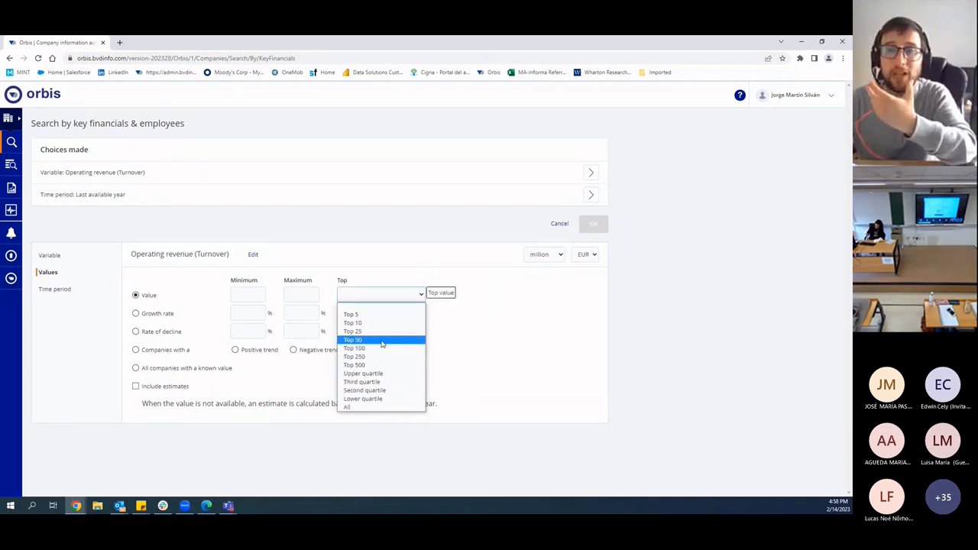
pyautogui.click(383, 340)
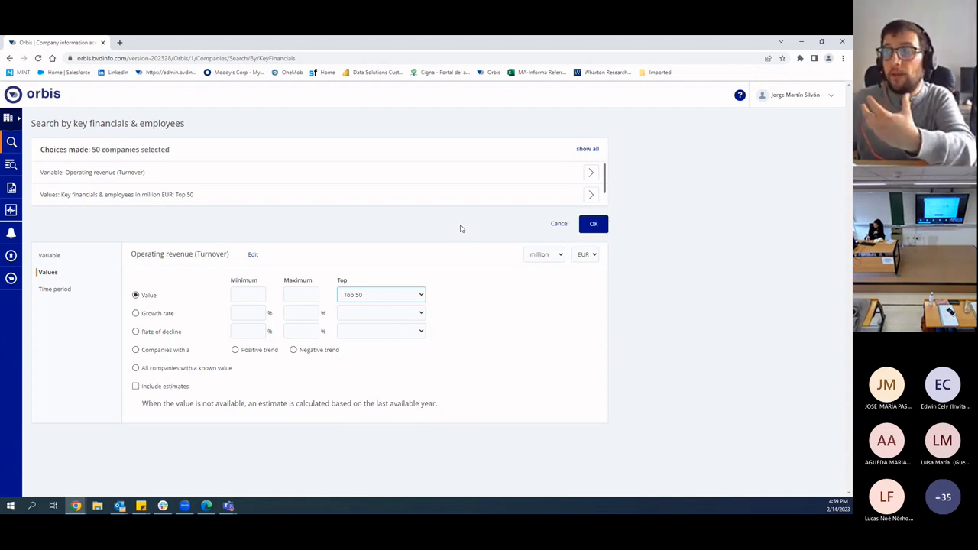
pyautogui.moveTo(169, 150); pyautogui.dragTo(92, 151)
pyautogui.click(226, 200)
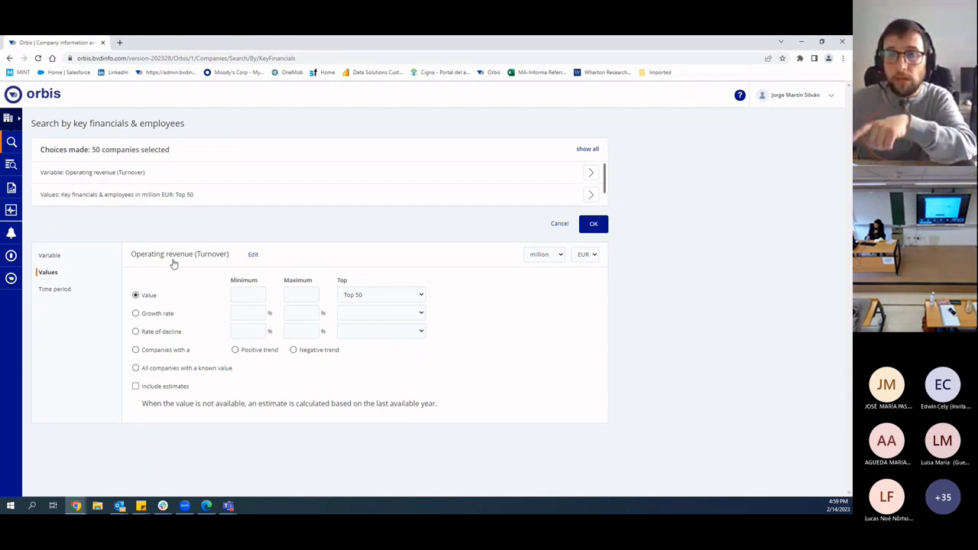
pyautogui.click(594, 224)
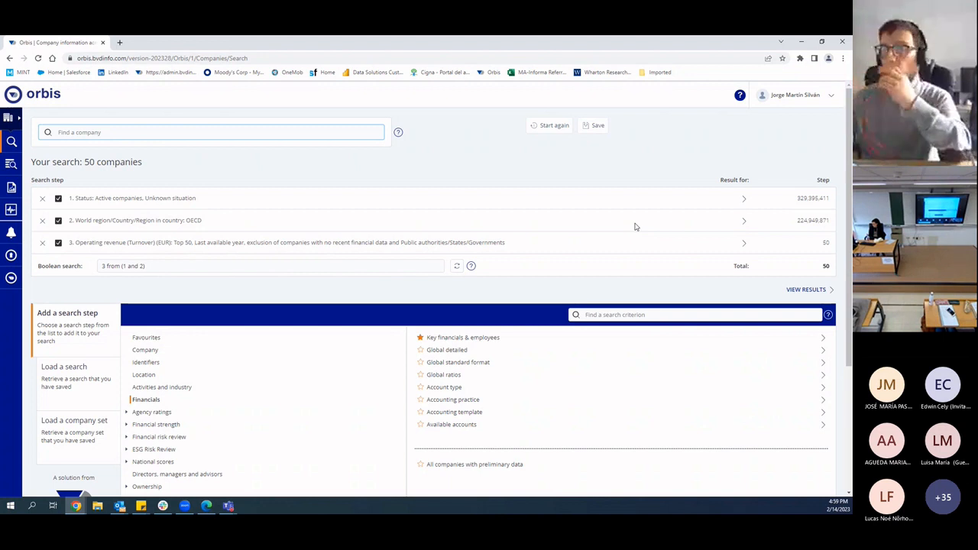
# Try an industry criterion with NACE Rev. 2 codes 11 - Manufacture of beverages and 12 - Manufacture of tobacco products, and discard it.
pyautogui.scroll(-2, 234, 352)
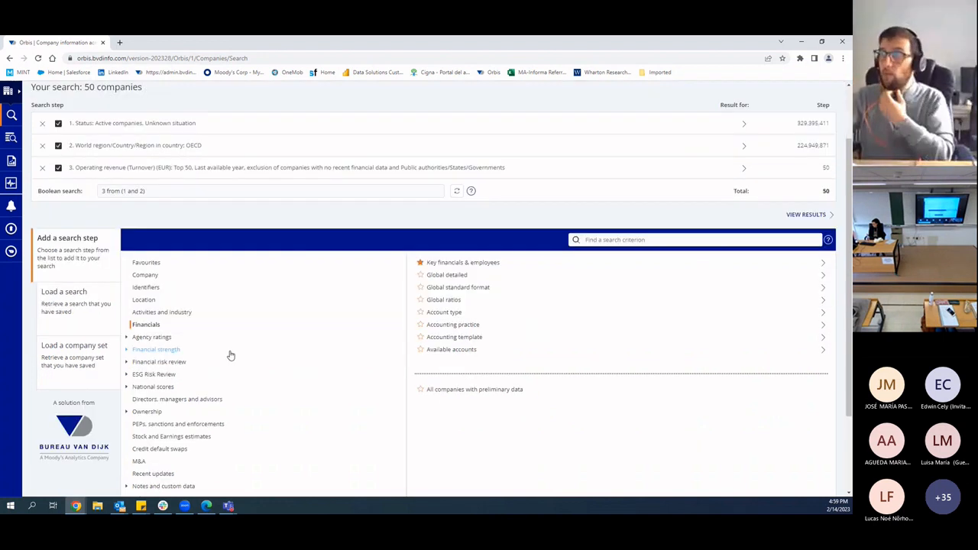
pyautogui.click(157, 298)
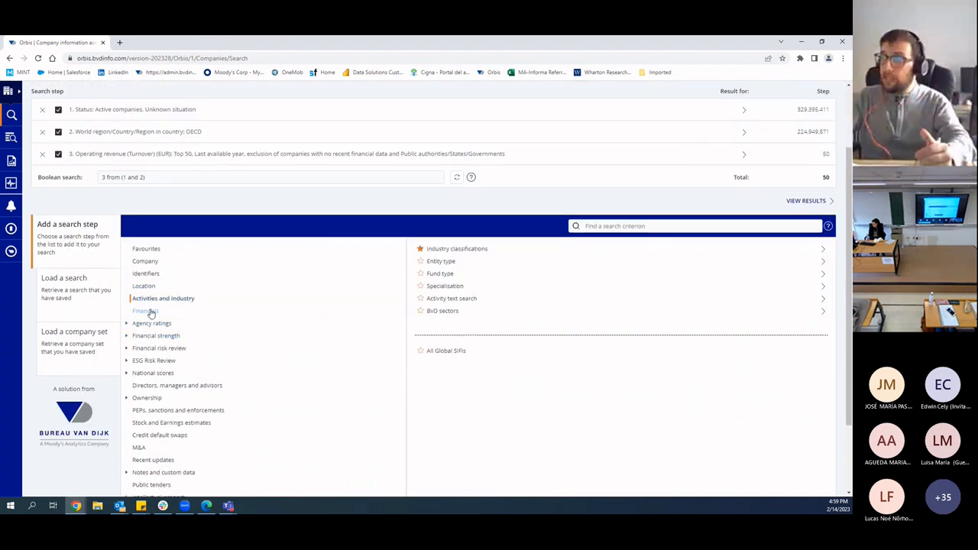
pyautogui.click(473, 250)
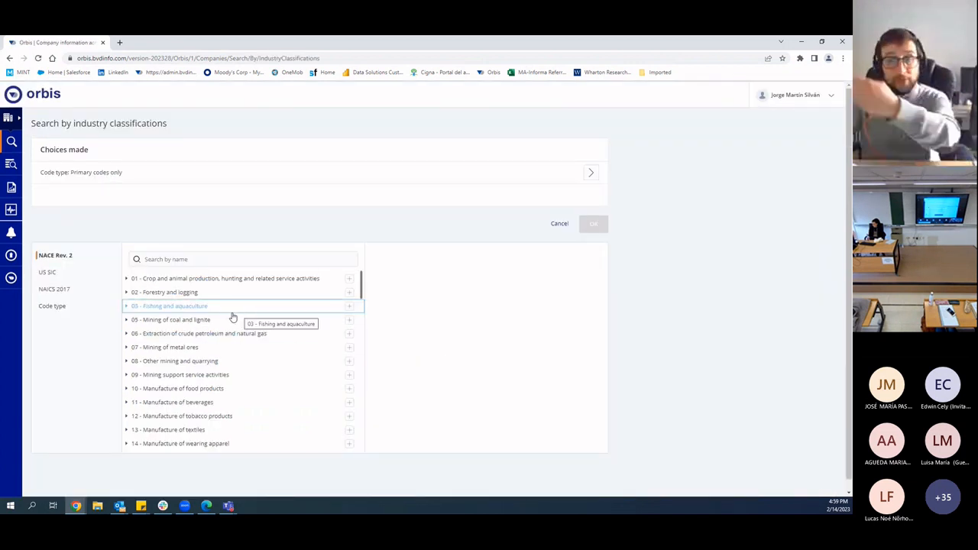
pyautogui.scroll(-3, 234, 338)
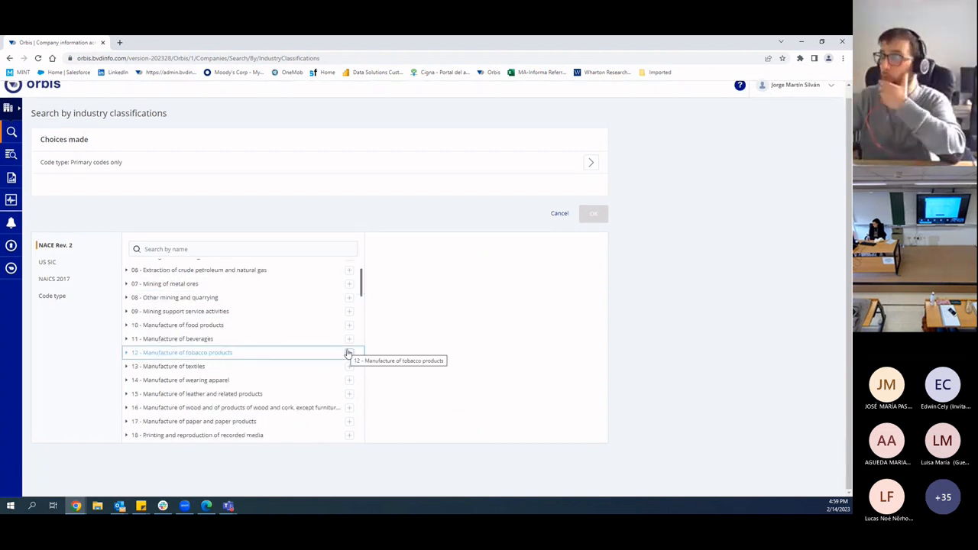
pyautogui.click(349, 352)
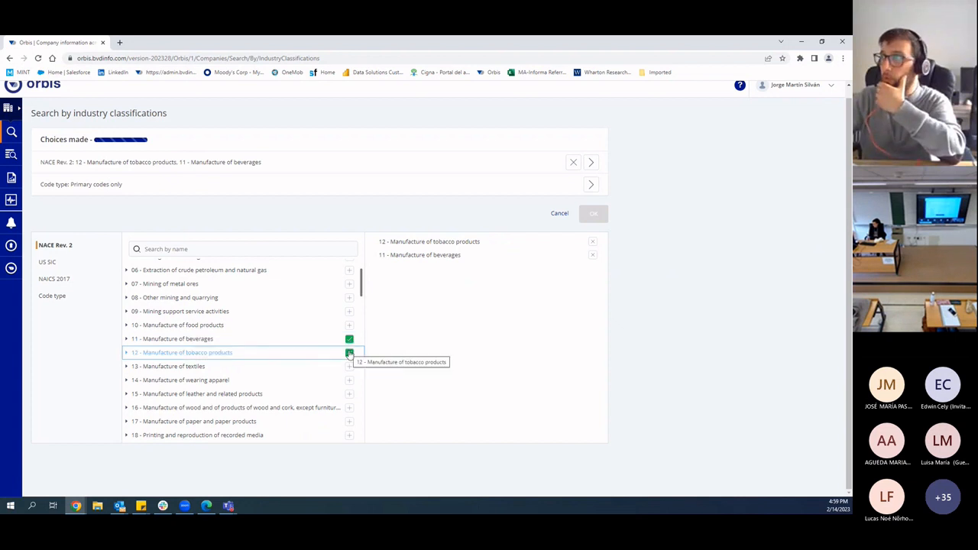
pyautogui.click(557, 215)
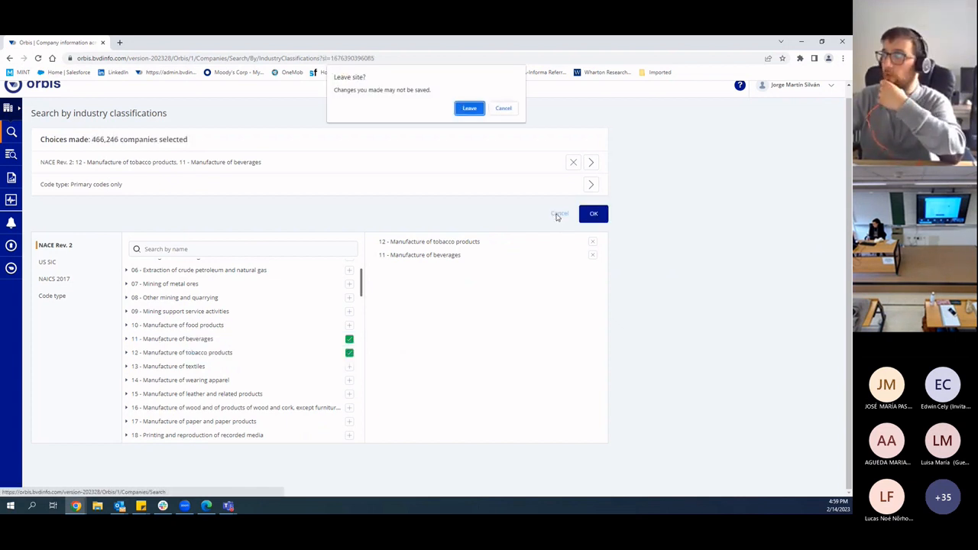
pyautogui.click(466, 109)
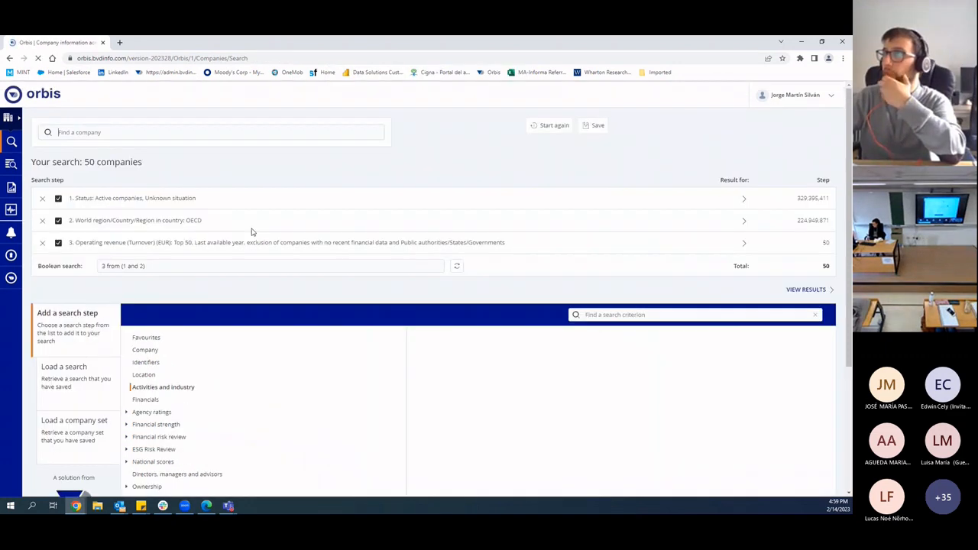
# Look over the full list of criterion categories available for adding a search step.
pyautogui.scroll(-1, 308, 279)
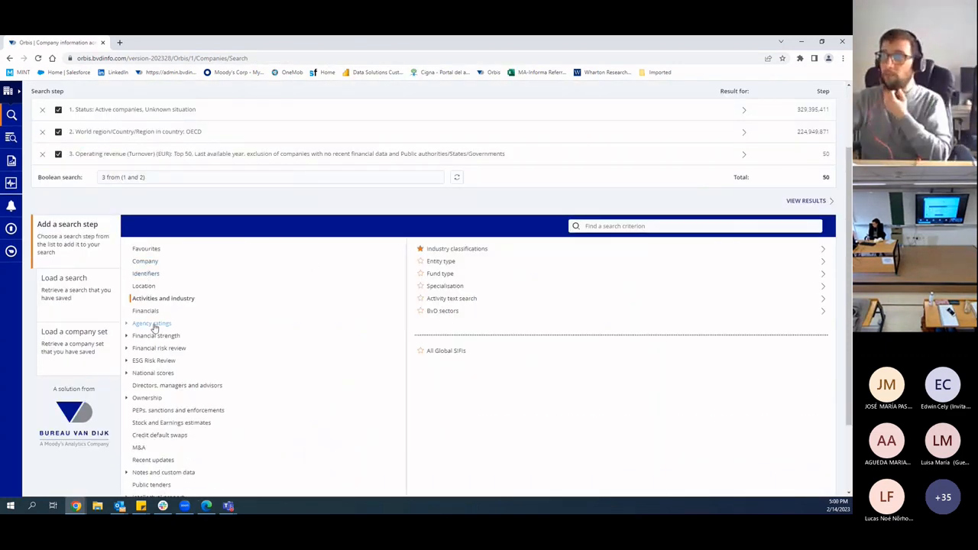
pyautogui.scroll(-1, 157, 329)
pyautogui.scroll(-1, 157, 345)
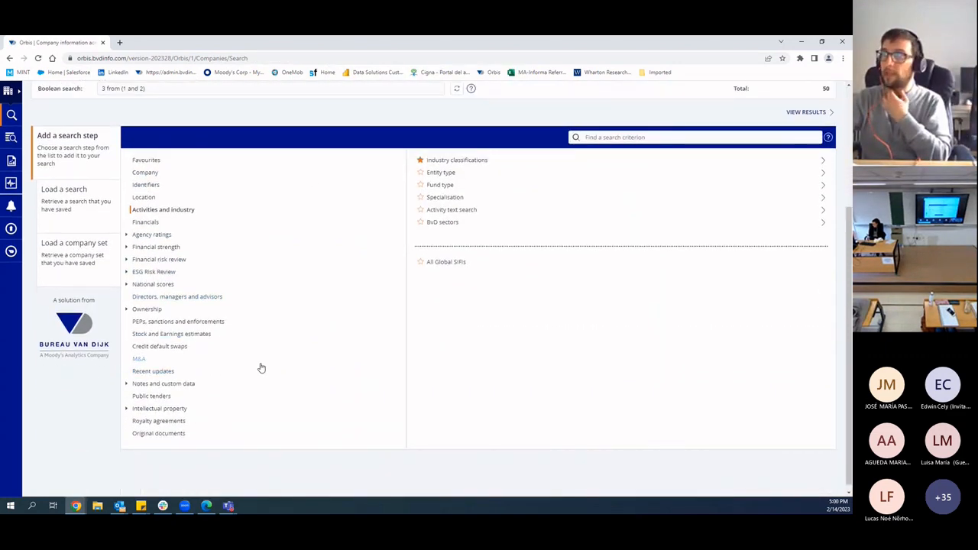
pyautogui.scroll(3, 262, 367)
pyautogui.scroll(1, 204, 244)
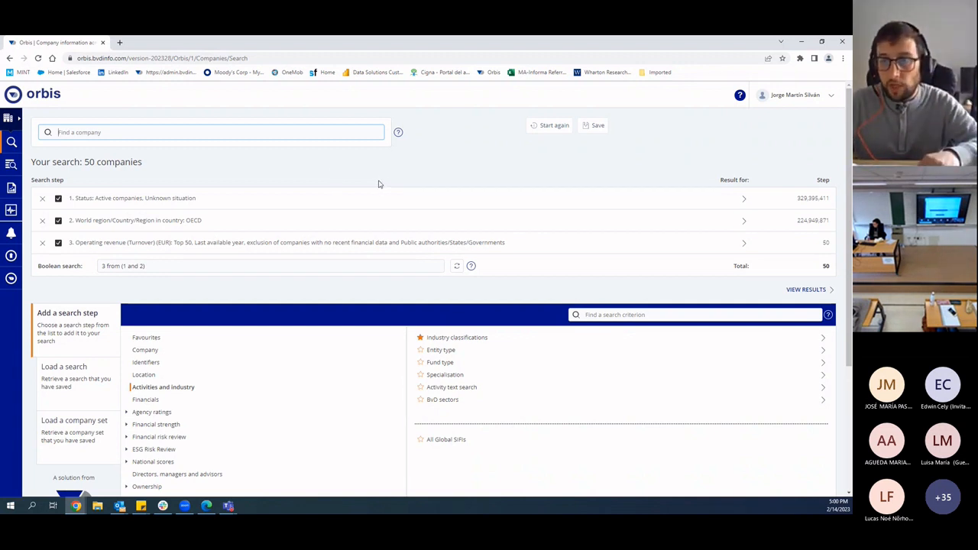
# Save the criteria as a new search named UCM_OCDE_top50 with an alert, postponing the editing of the alert settings.
pyautogui.click(594, 126)
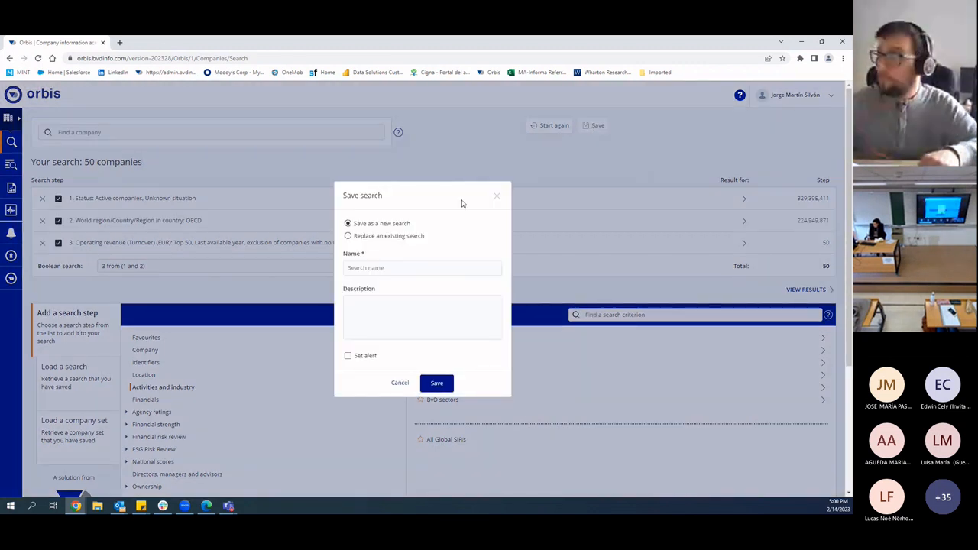
pyautogui.click(382, 268)
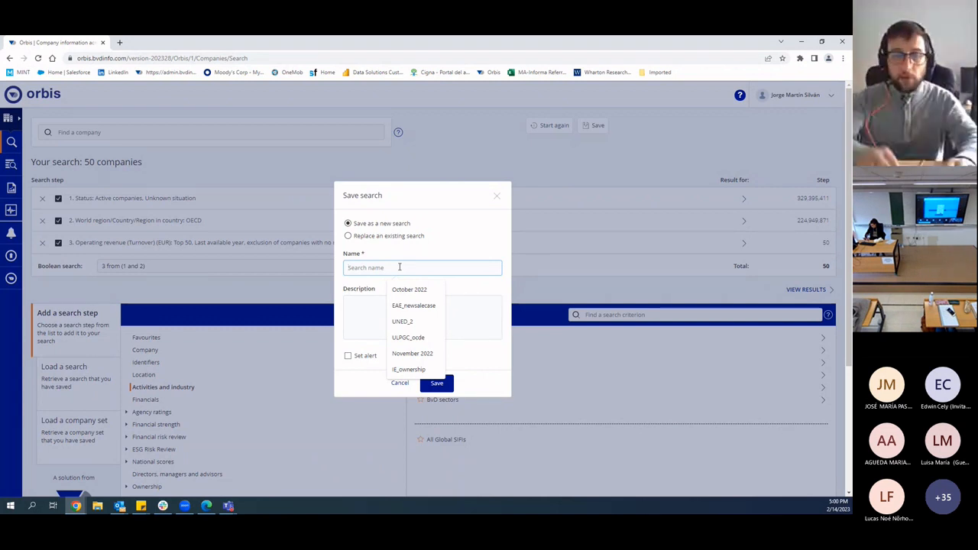
pyautogui.write('UCM')
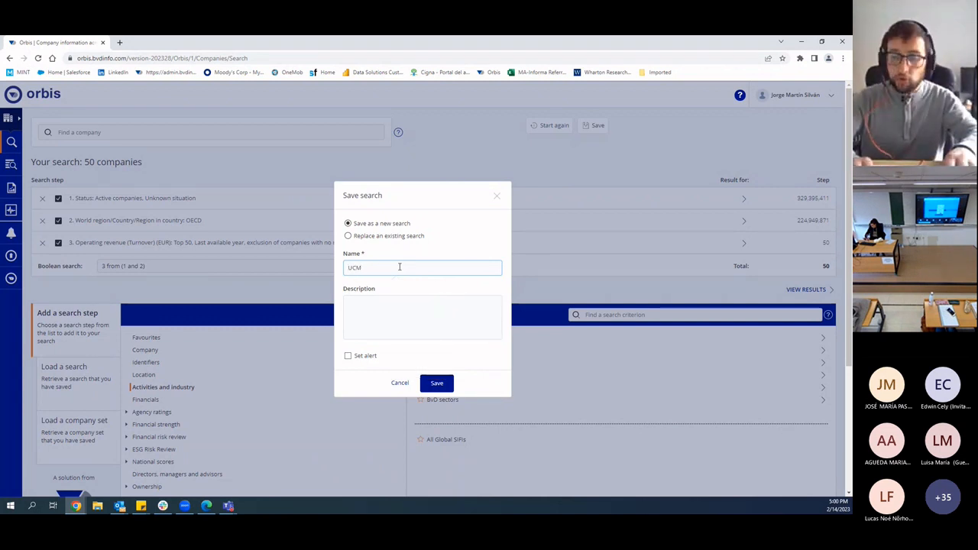
pyautogui.write('_OCDE')
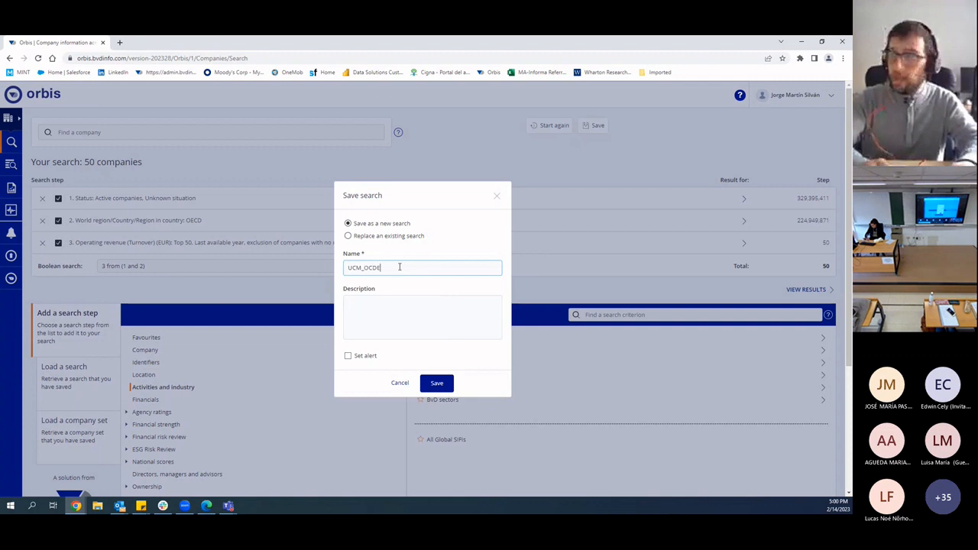
pyautogui.write('_to')
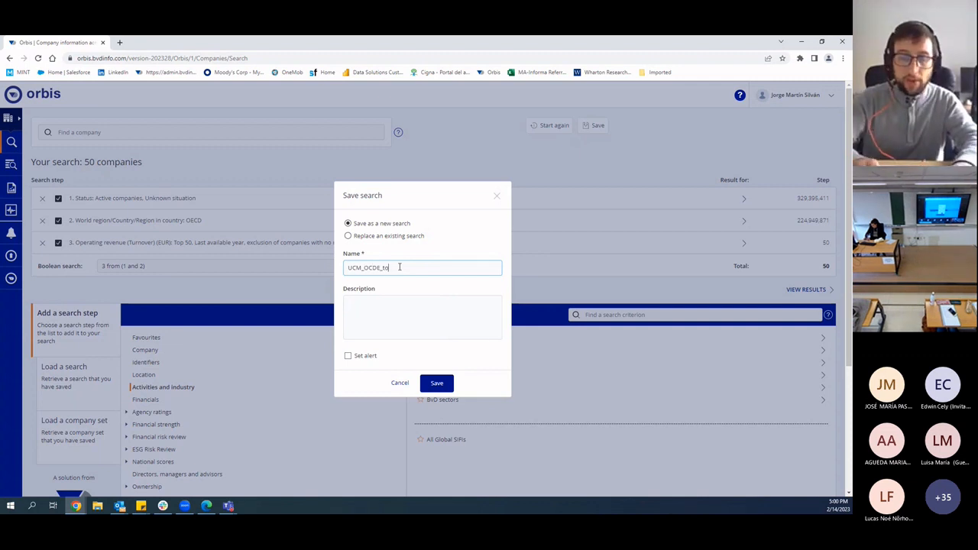
pyautogui.write('p50')
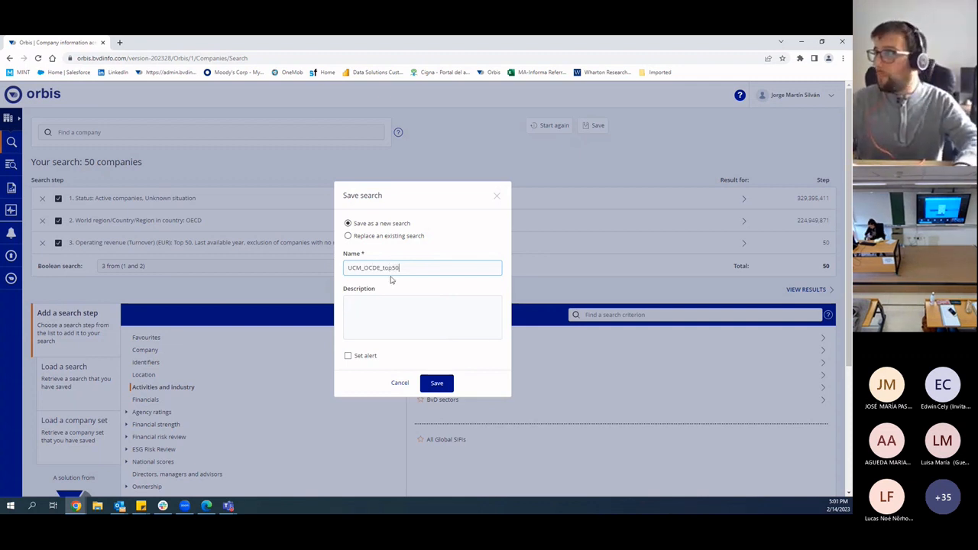
pyautogui.click(348, 358)
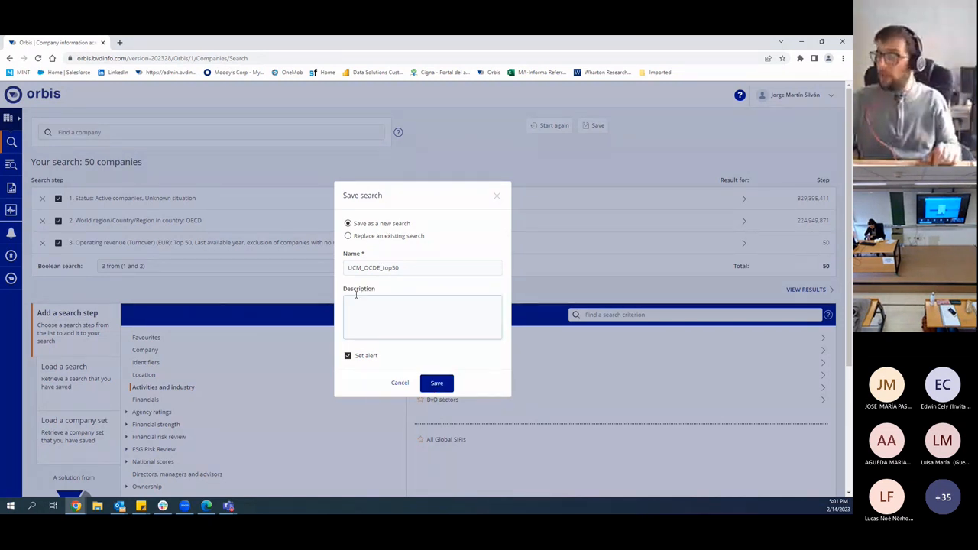
pyautogui.click(438, 385)
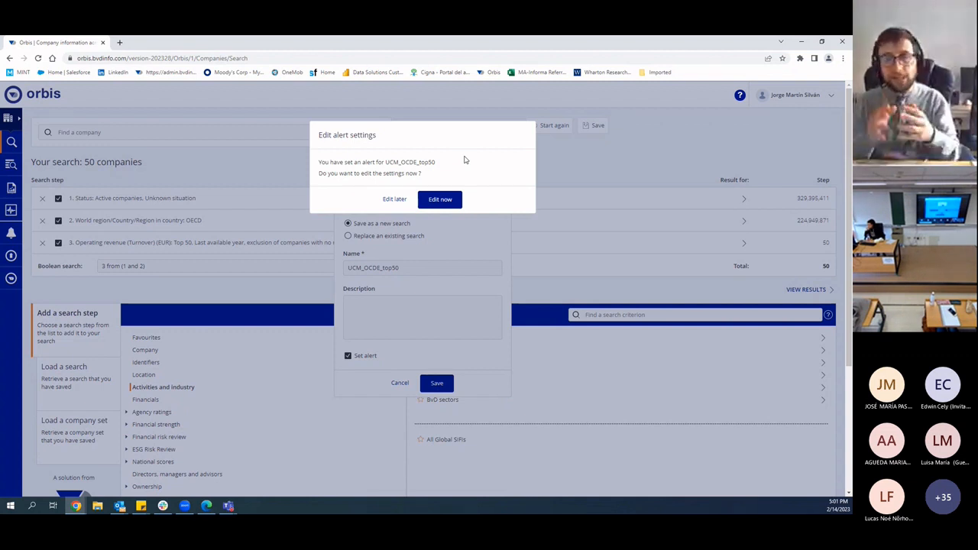
pyautogui.click(394, 200)
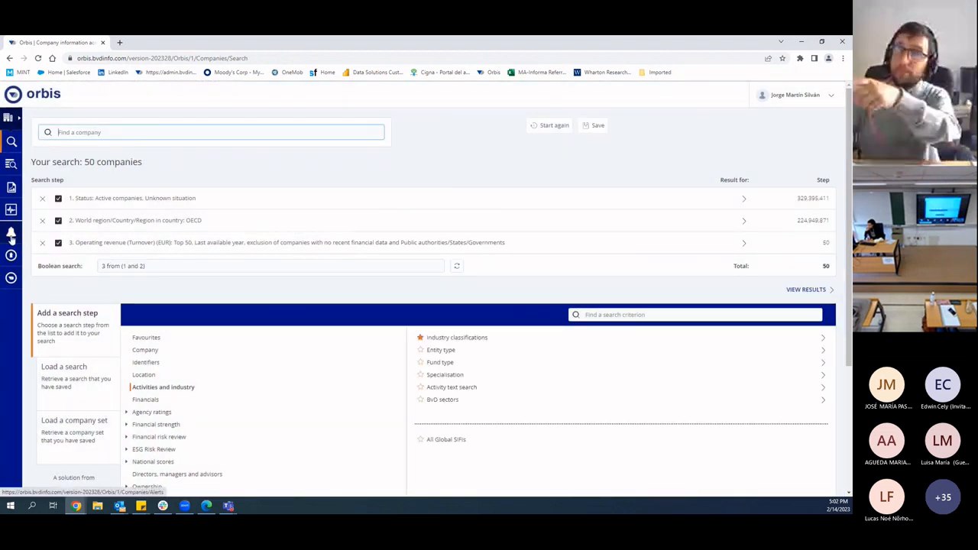
# Check the alerts set on searches and return to the company search.
pyautogui.click(12, 236)
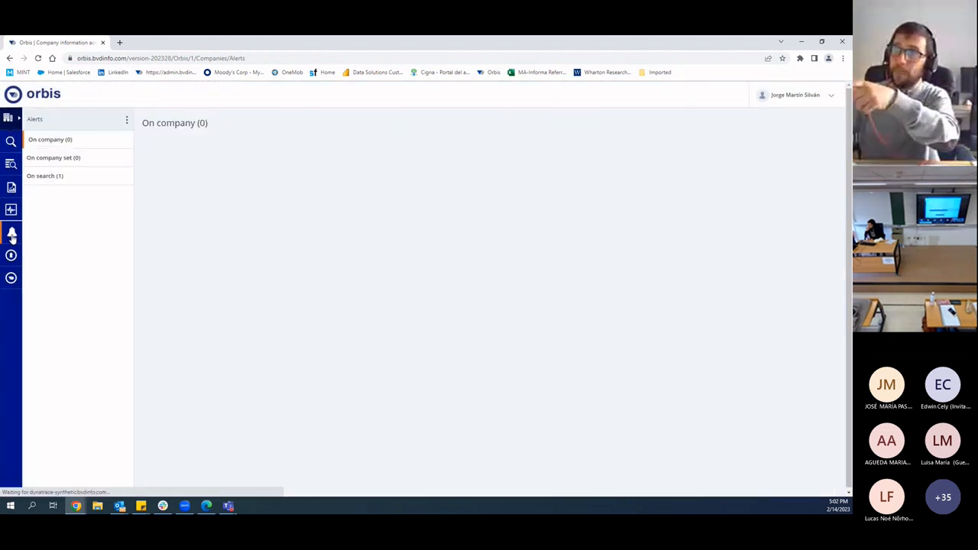
pyautogui.click(53, 182)
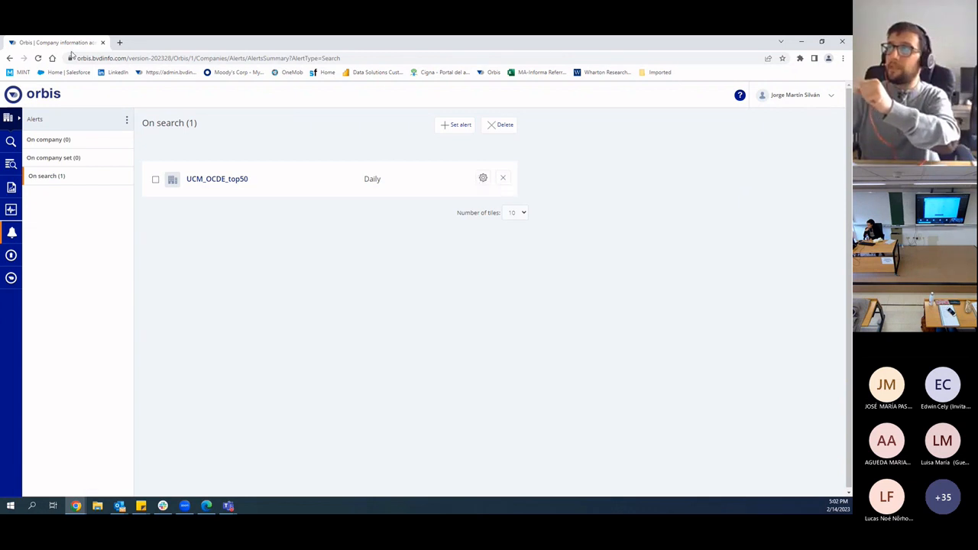
pyautogui.click(10, 59)
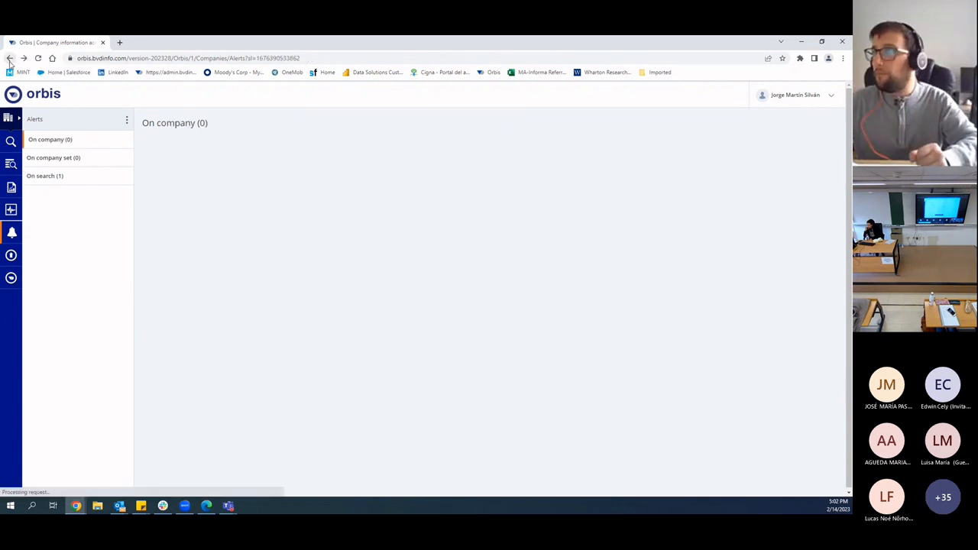
pyautogui.click(10, 61)
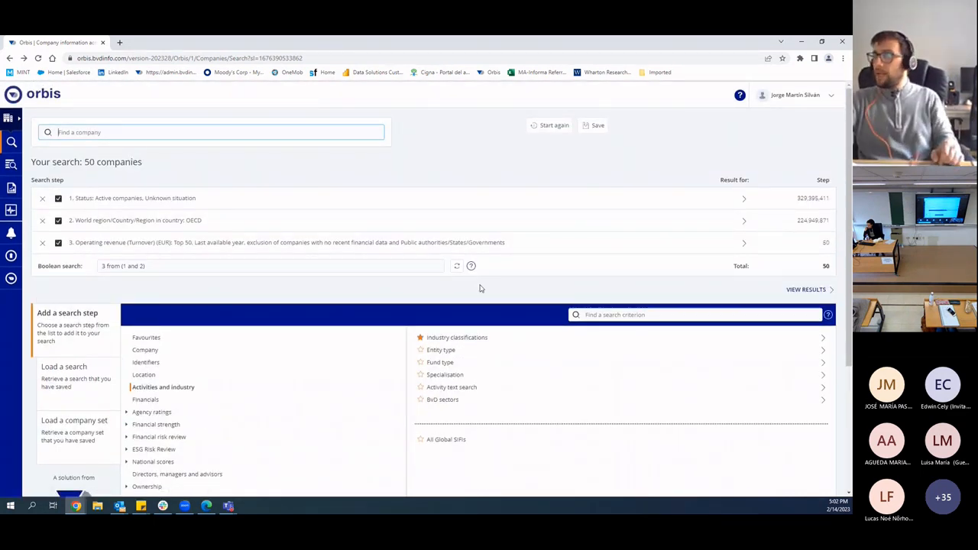
# Export the saved search UCM_OCDE_top50 as a strategy file, and view the import option for search files without importing any.
pyautogui.scroll(-1, 480, 288)
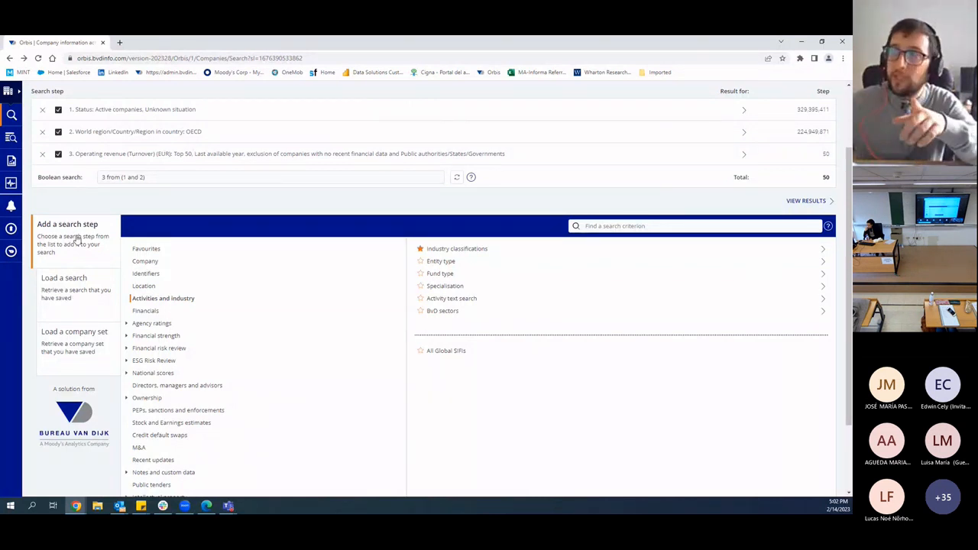
pyautogui.click(64, 289)
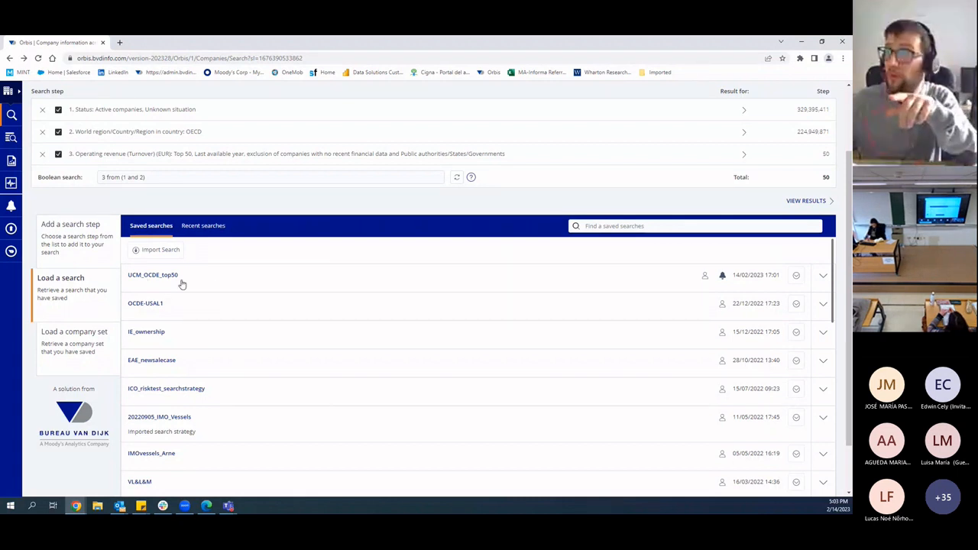
pyautogui.click(796, 277)
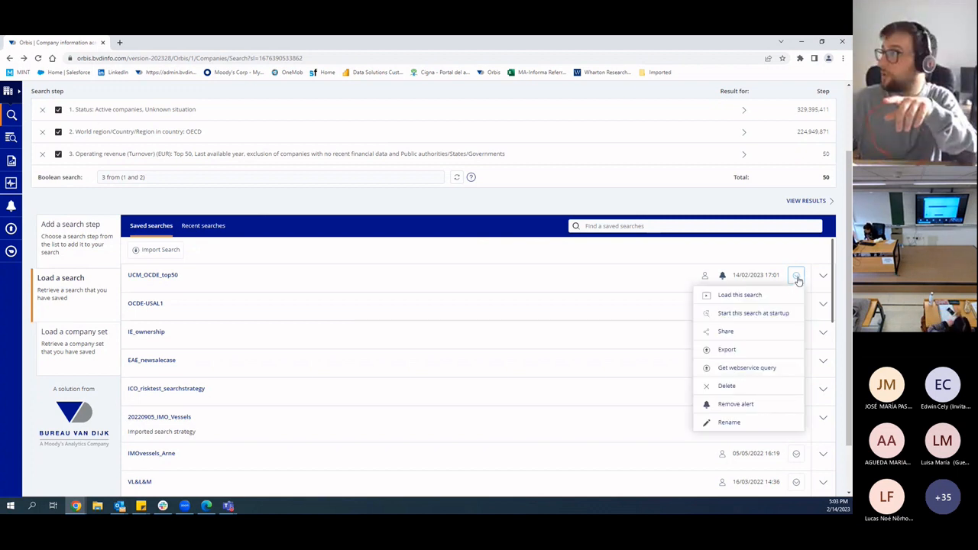
pyautogui.click(728, 351)
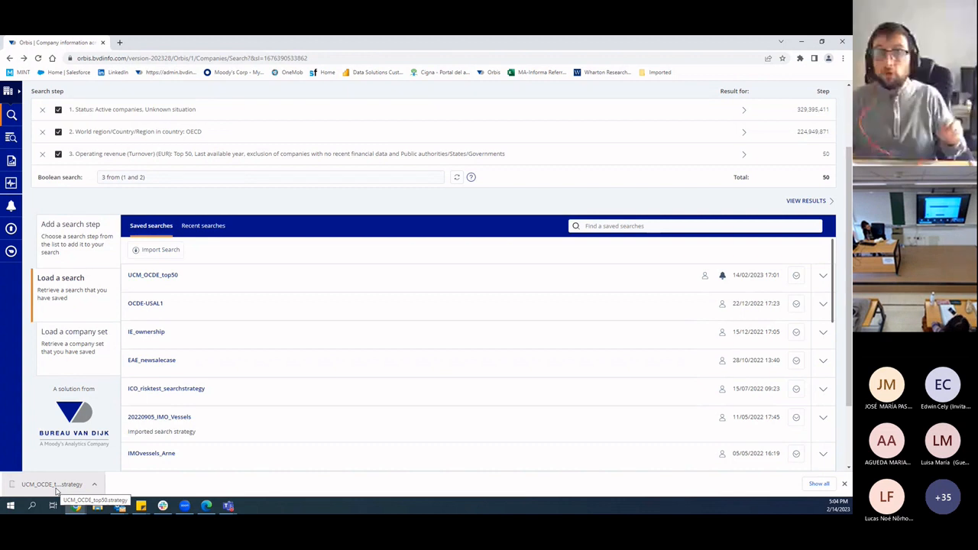
pyautogui.click(162, 252)
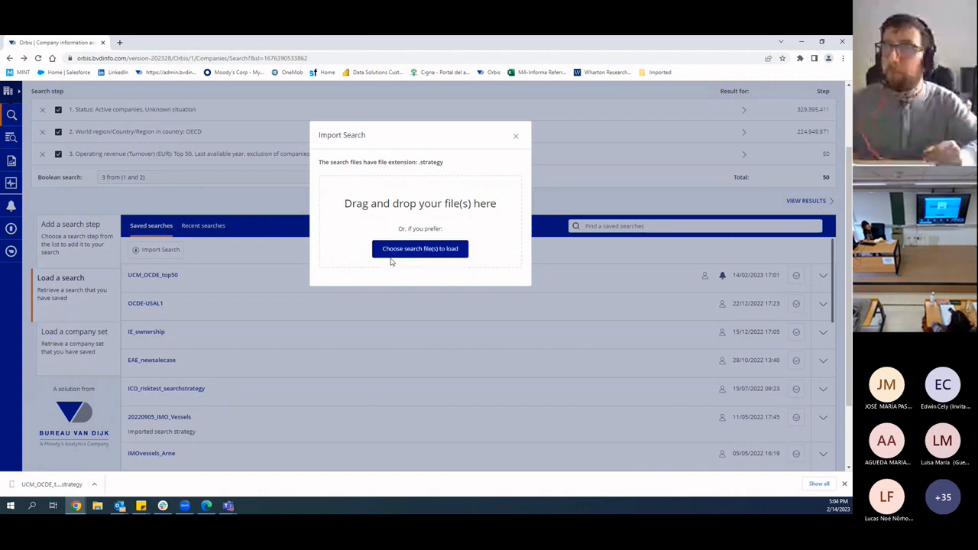
pyautogui.click(517, 140)
# Show the results of the search and look through the list of companies and its columns.
pyautogui.scroll(2, 371, 214)
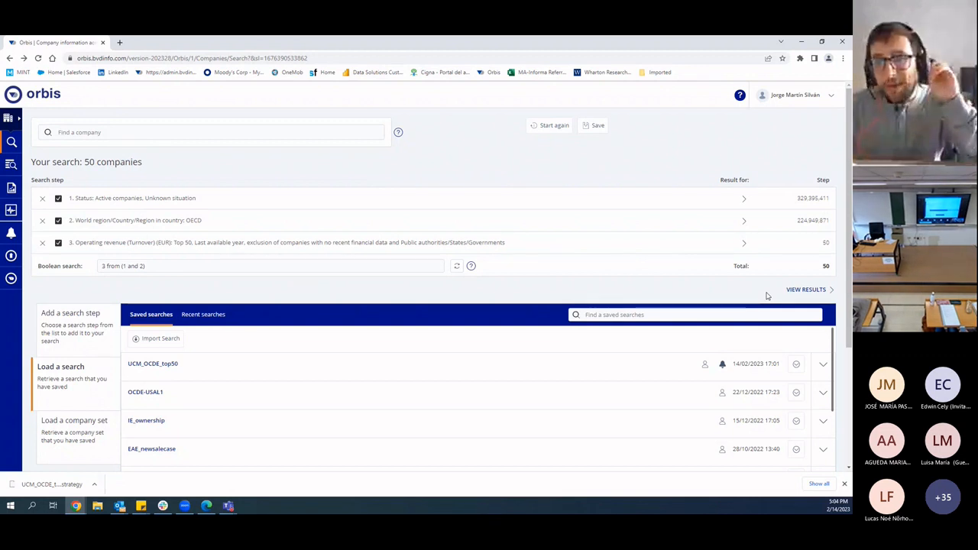
pyautogui.click(806, 292)
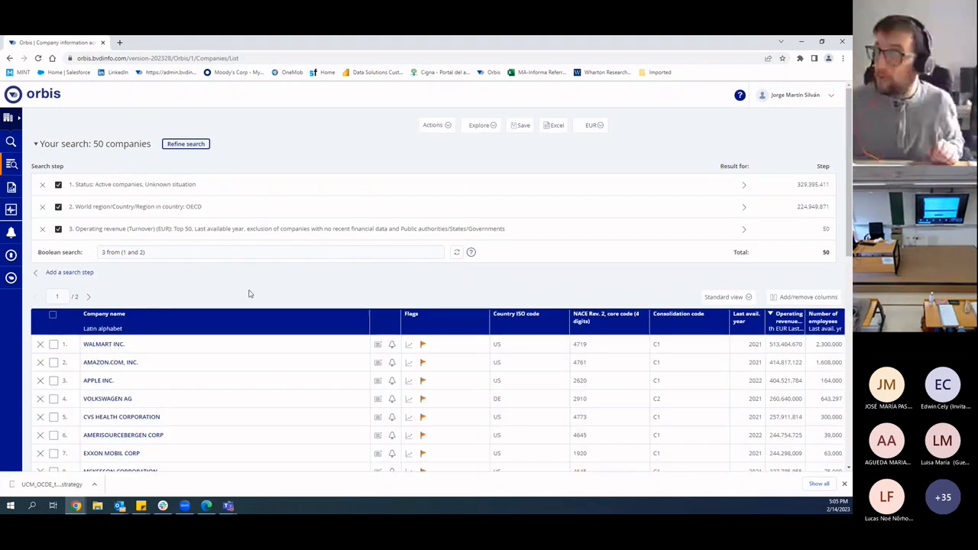
pyautogui.scroll(-1, 248, 294)
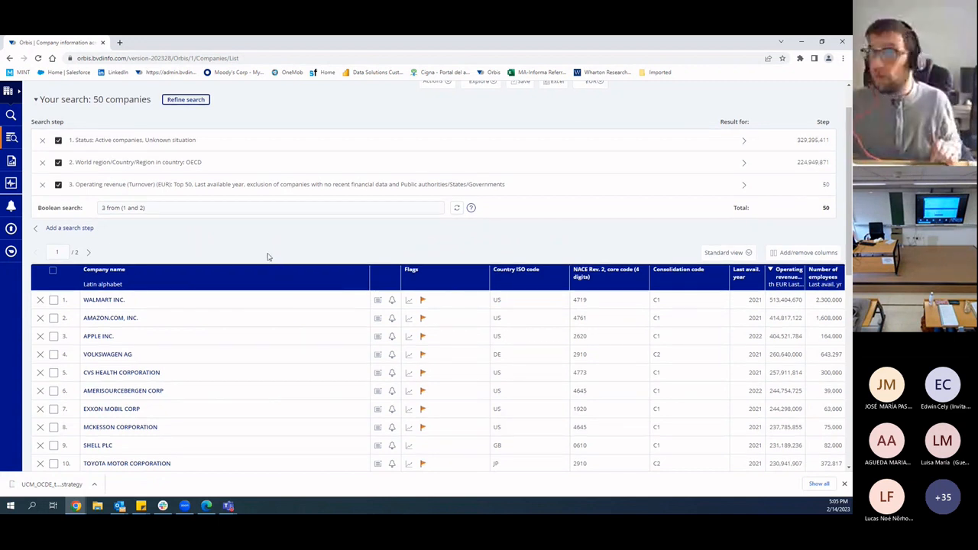
pyautogui.scroll(-1, 268, 257)
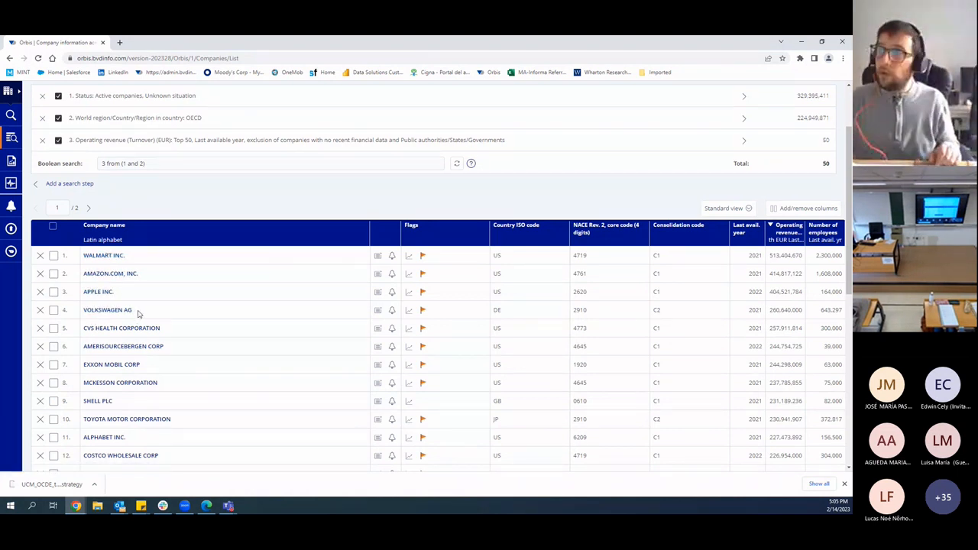
pyautogui.scroll(-1, 140, 320)
pyautogui.scroll(3, 142, 316)
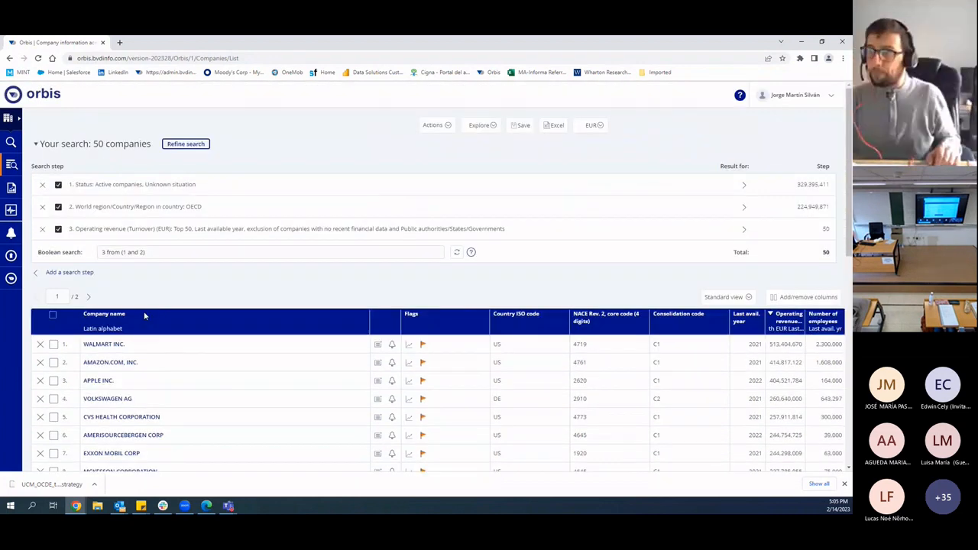
# Set up an Excel export of the current view for companies 1 to 20, also sent by e-mail.
pyautogui.click(845, 484)
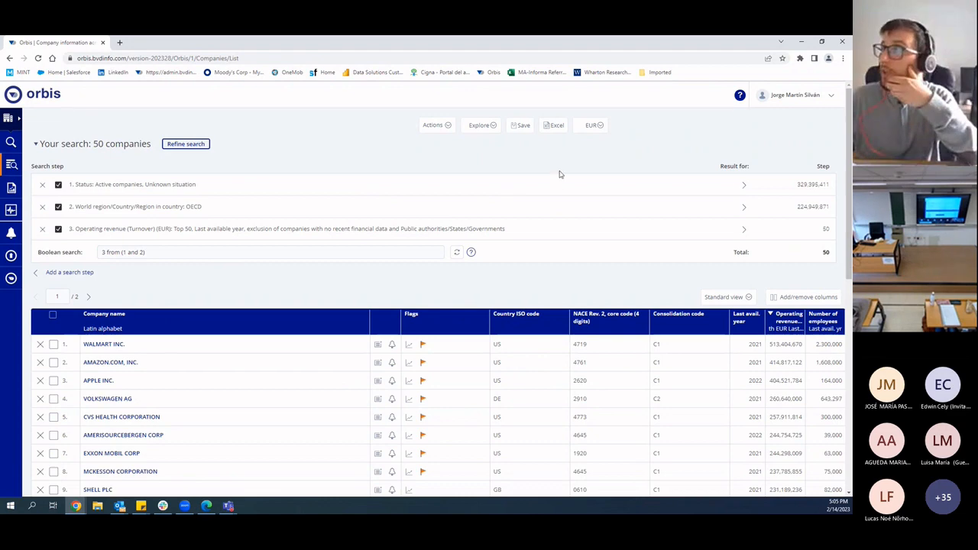
pyautogui.click(550, 126)
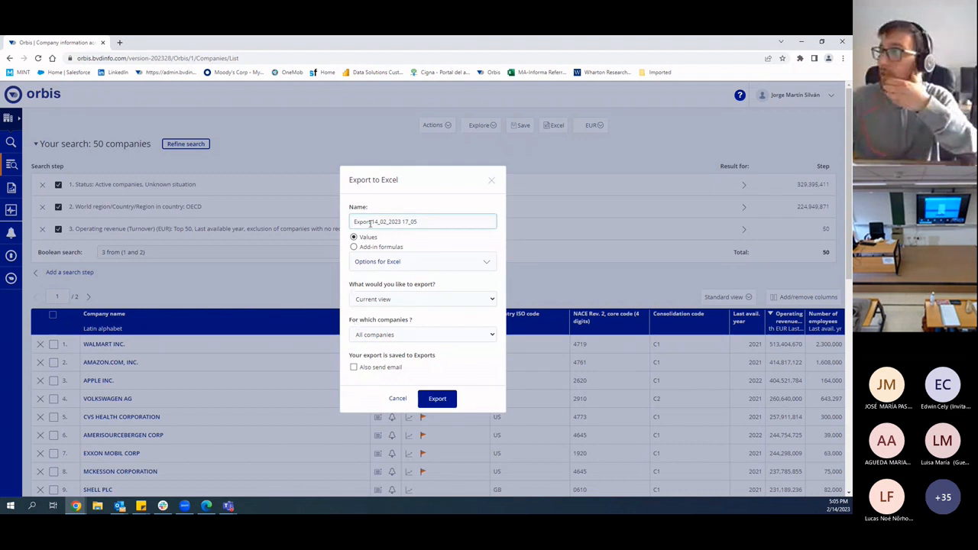
pyautogui.click(396, 301)
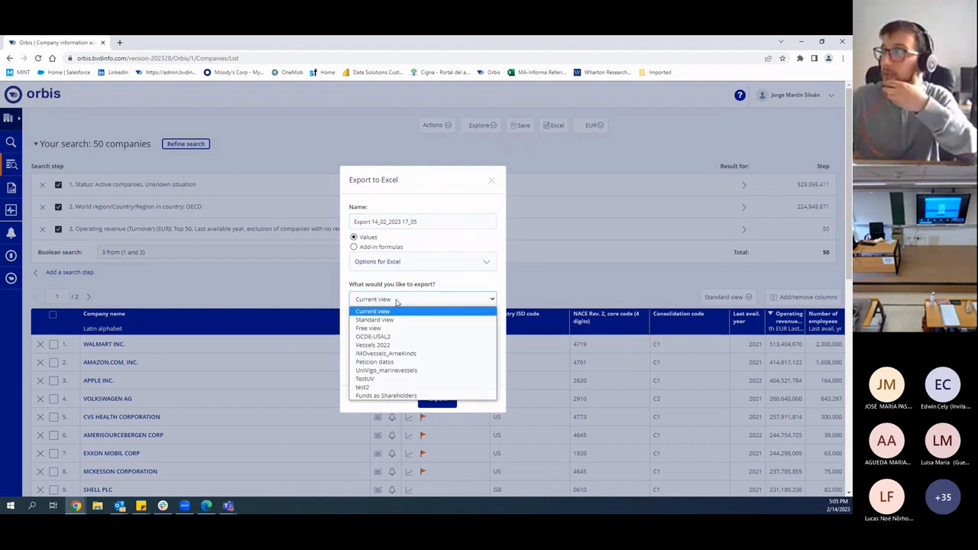
pyautogui.click(273, 287)
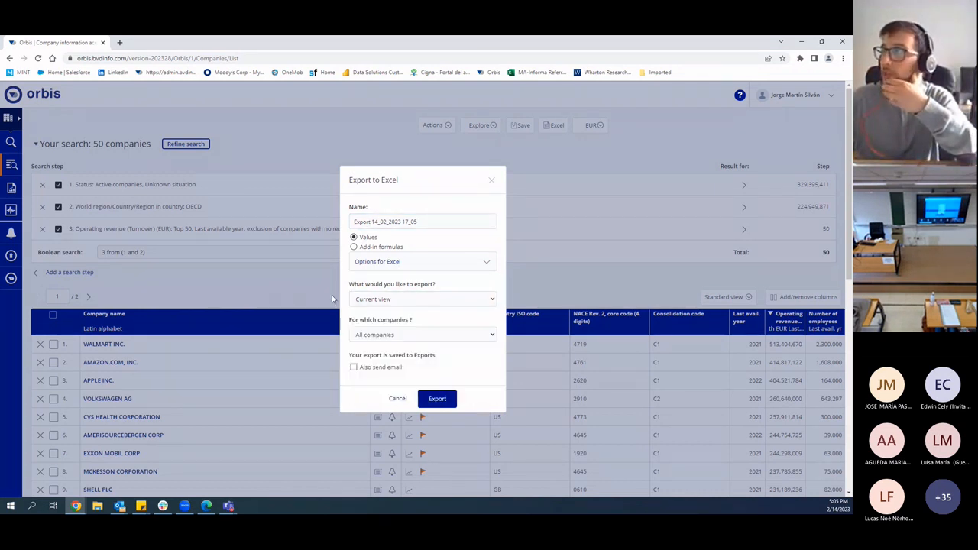
pyautogui.click(378, 336)
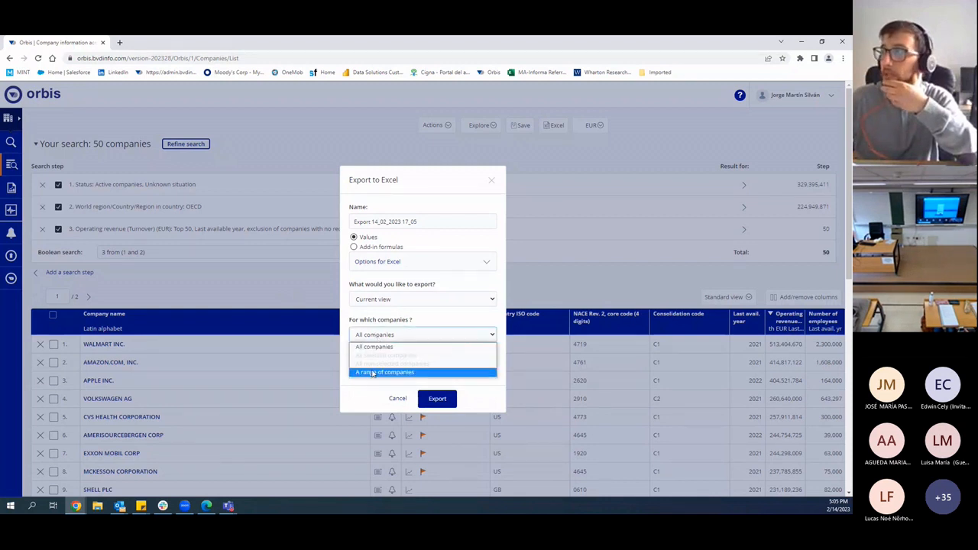
pyautogui.click(372, 373)
pyautogui.click(383, 364)
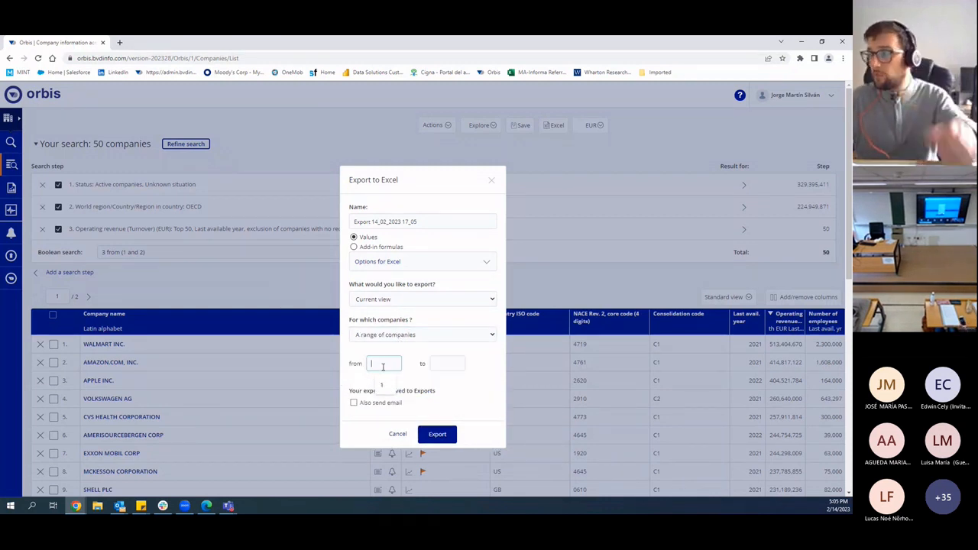
pyautogui.click(457, 364)
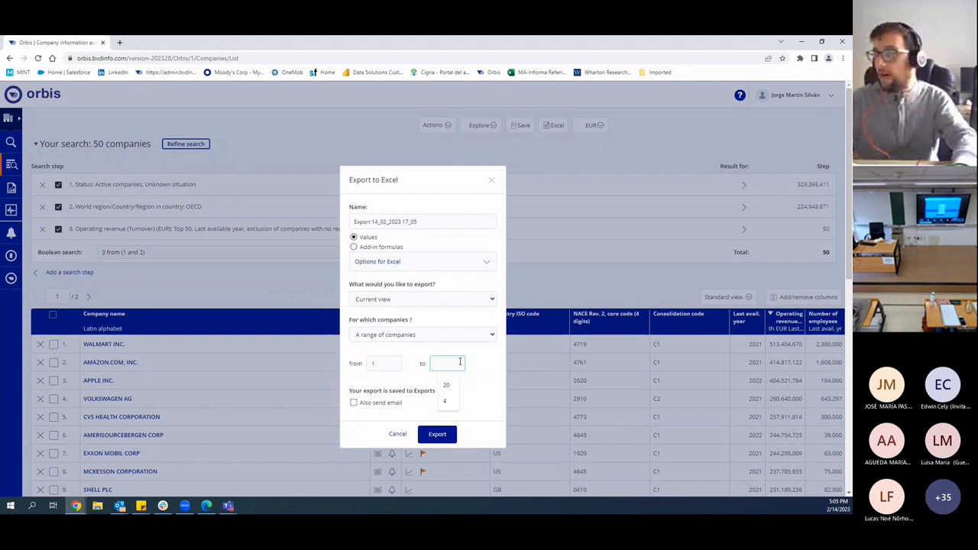
pyautogui.write('20')
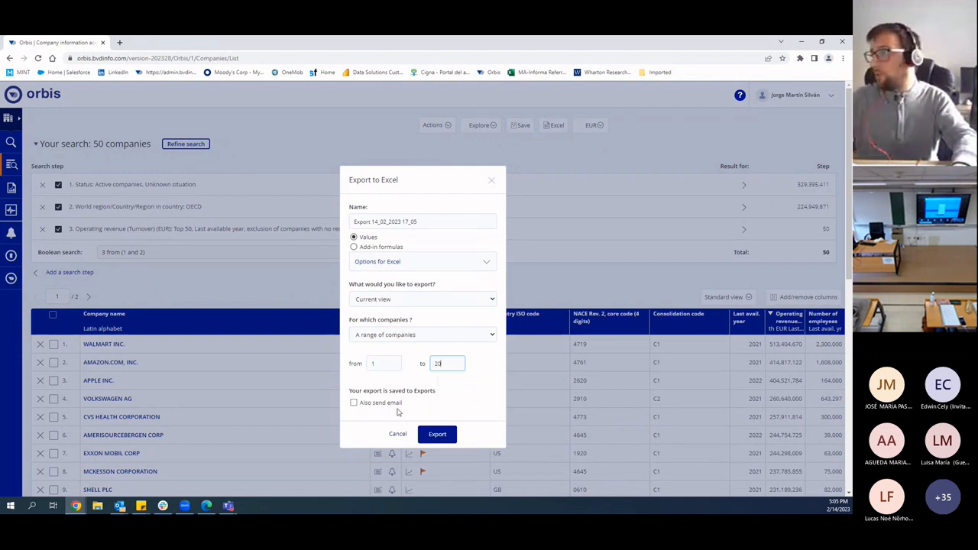
pyautogui.click(354, 402)
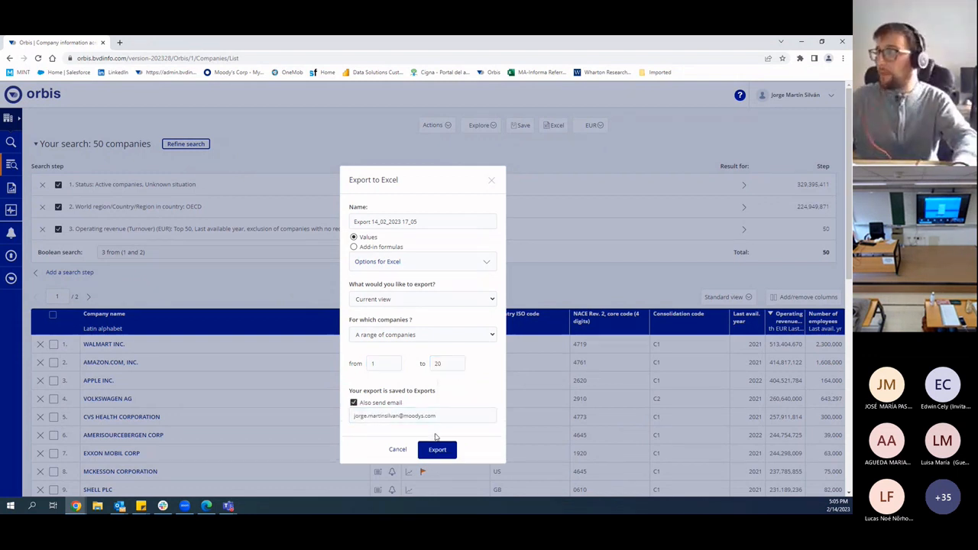
# Rename the Excel export as OCDE_TOP50 followed by a first name, and close the export settings without exporting.
pyautogui.click(434, 416)
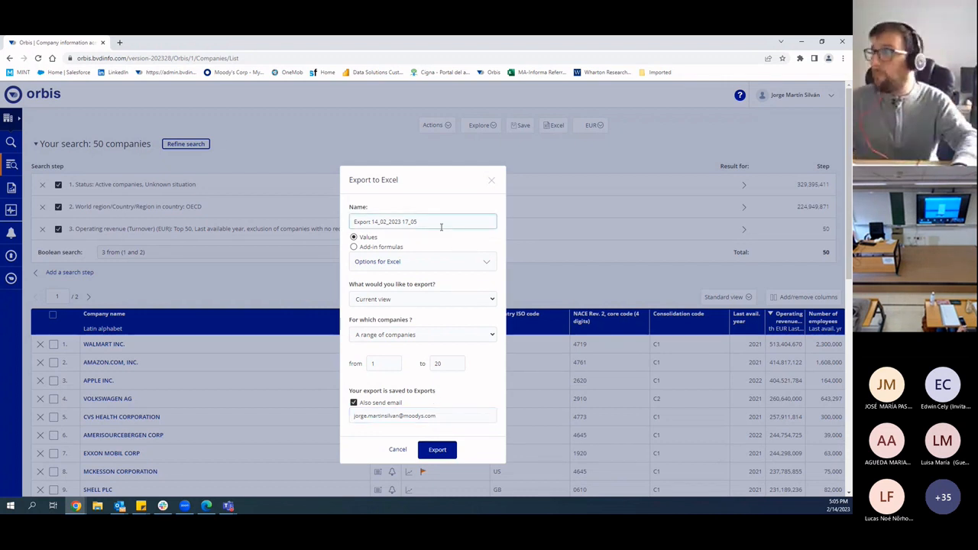
pyautogui.moveTo(443, 222); pyautogui.dragTo(260, 217)
pyautogui.write('OCDE_TOP')
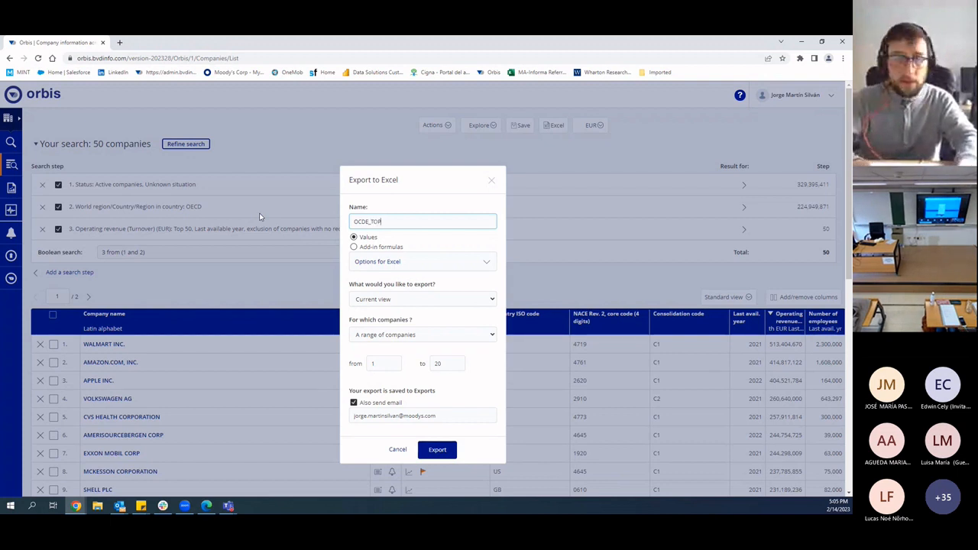
pyautogui.write('50Jorge')
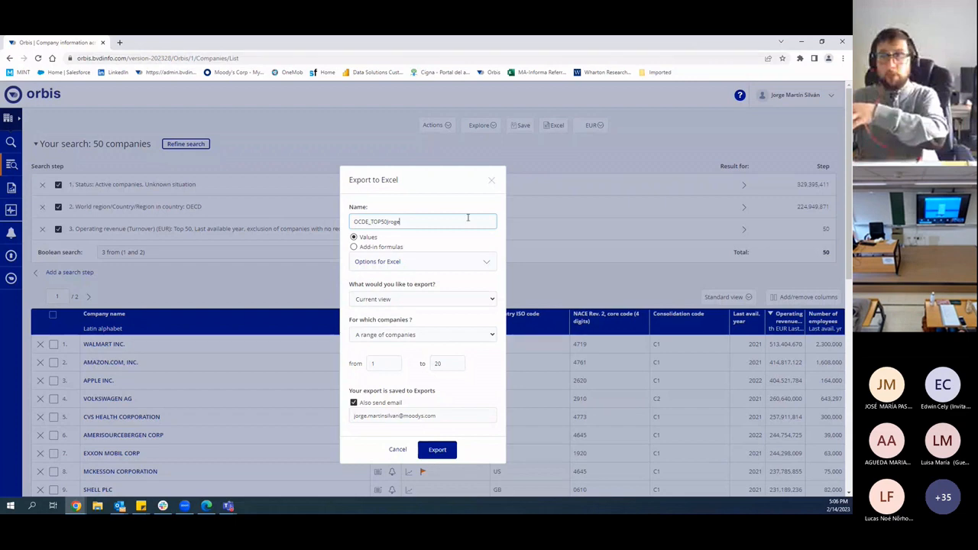
pyautogui.click(492, 184)
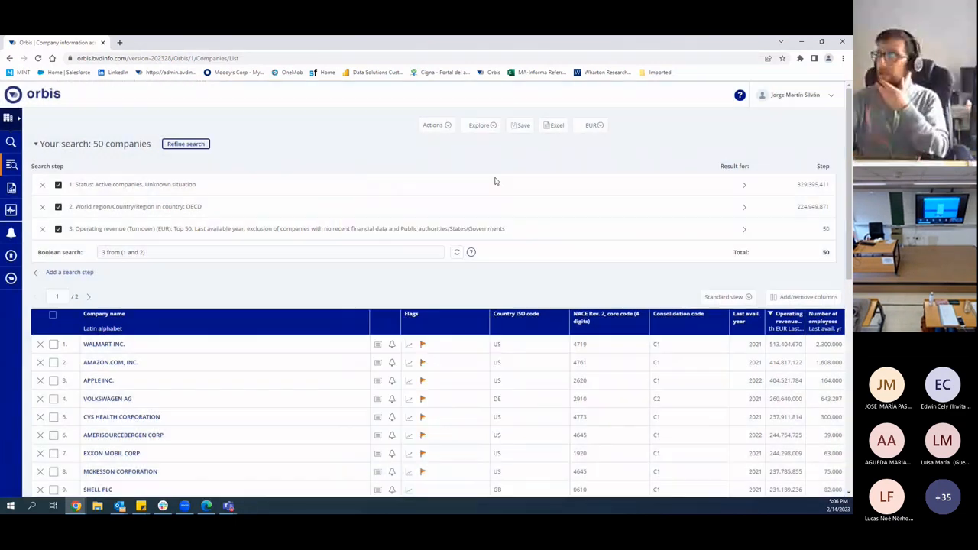
# Save all companies in the results list as a new record set named OCDE_UCM_top50, without an alert.
pyautogui.click(517, 127)
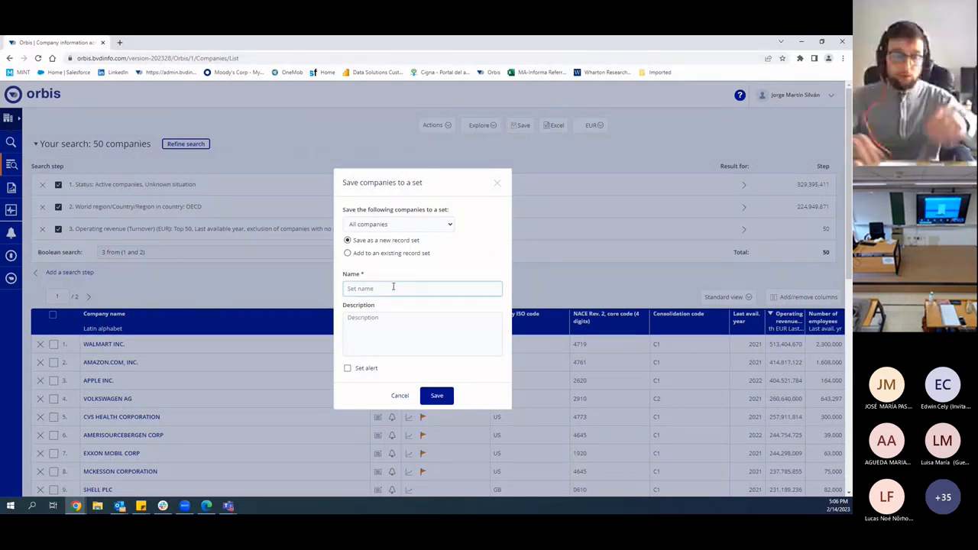
pyautogui.write('OCDE')
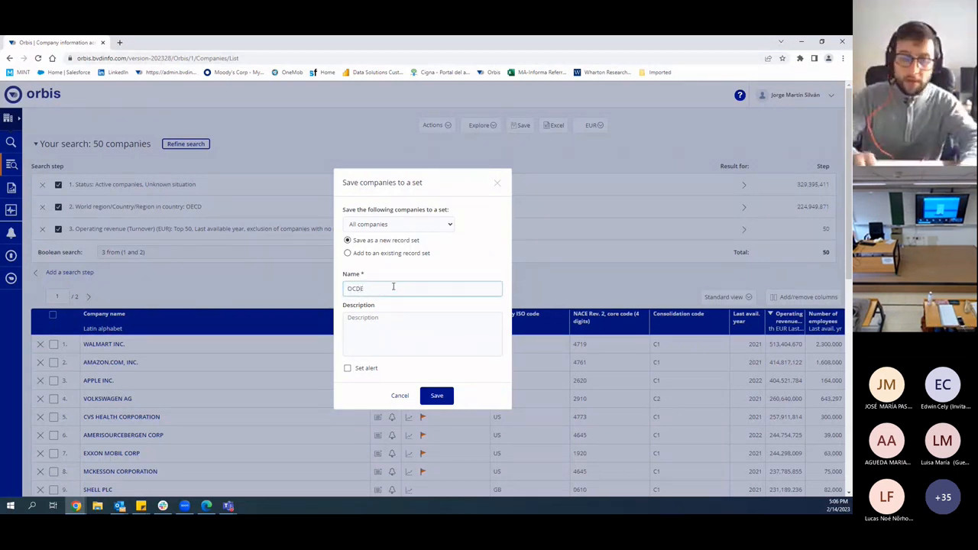
pyautogui.write('_UC')
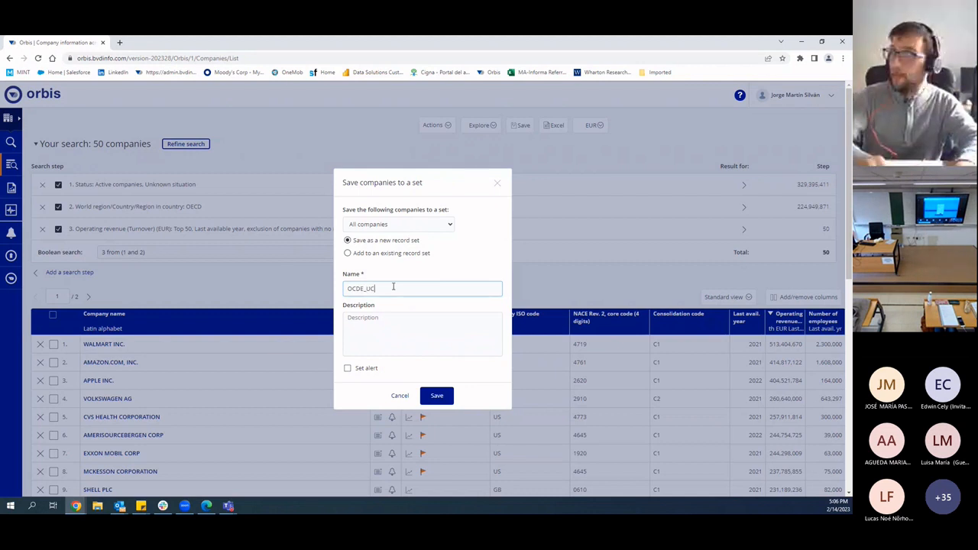
pyautogui.write('M_top50')
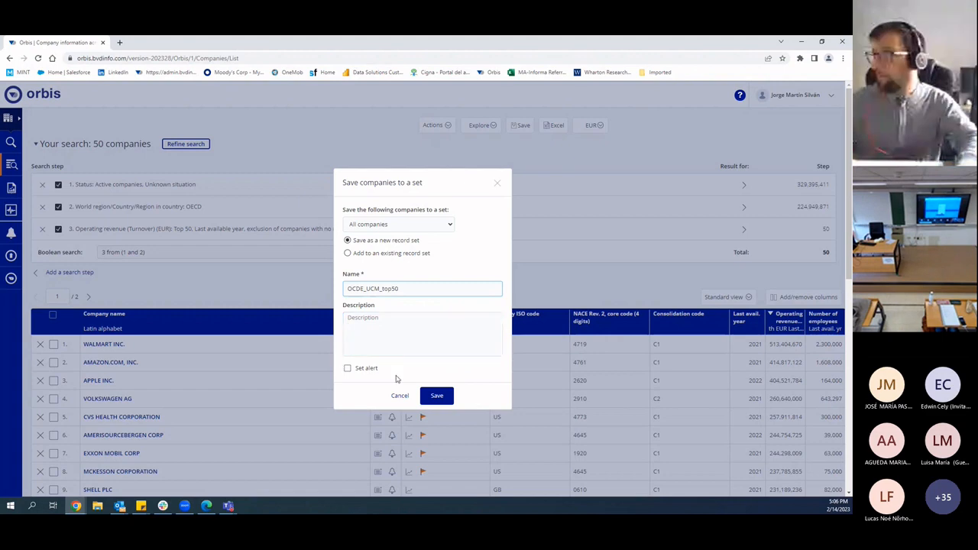
pyautogui.click(436, 397)
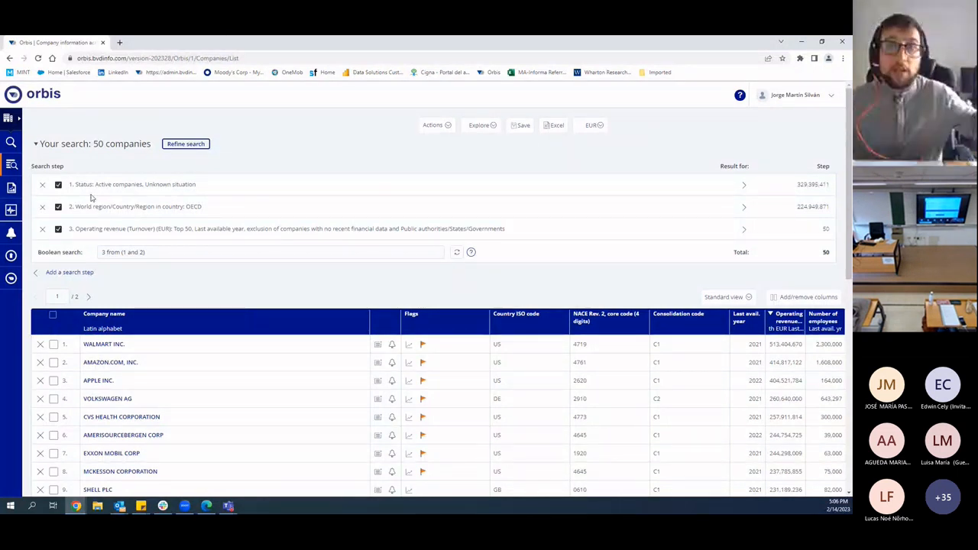
# Check the file formats offered for exporting the companies and close the export settings without exporting.
pyautogui.hotkey('alt', 'Tab')
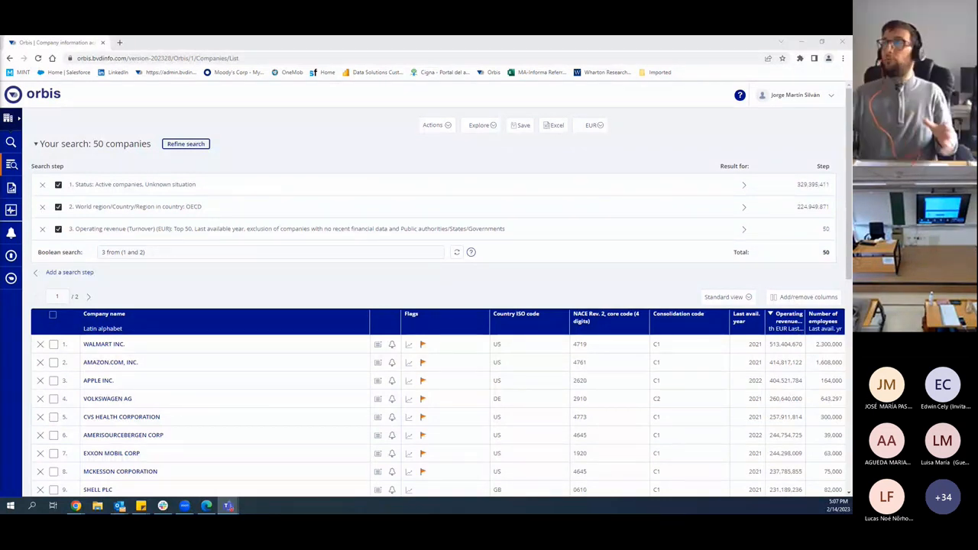
pyautogui.click(479, 126)
pyautogui.click(434, 126)
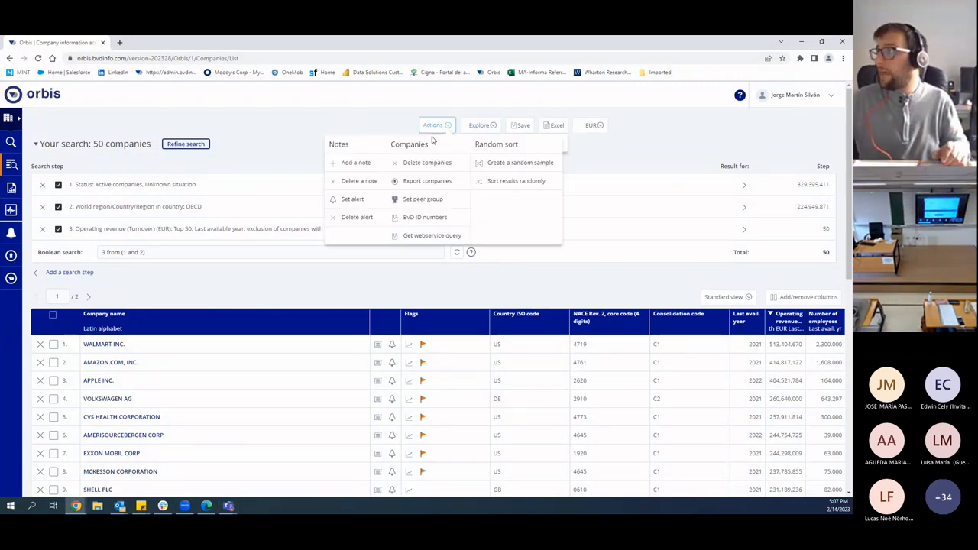
pyautogui.click(413, 181)
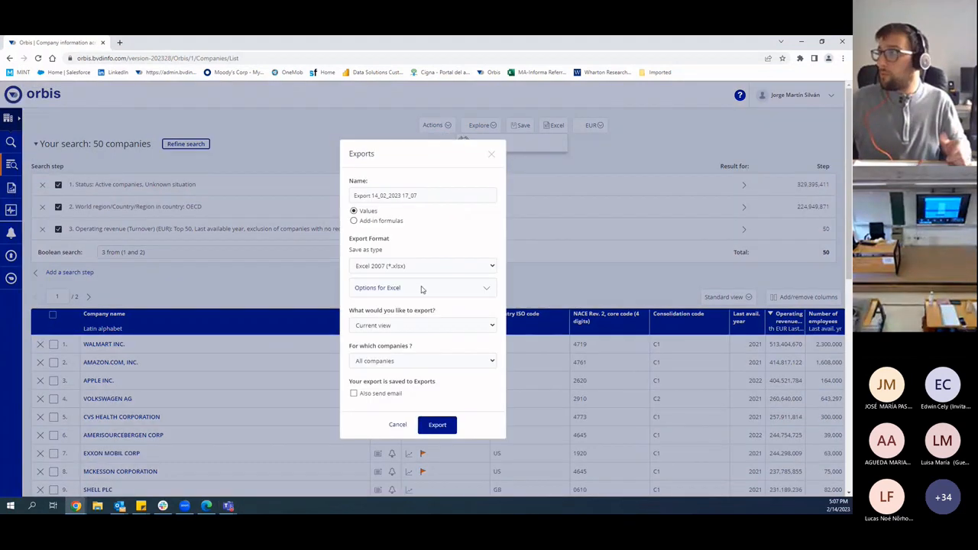
pyautogui.click(491, 268)
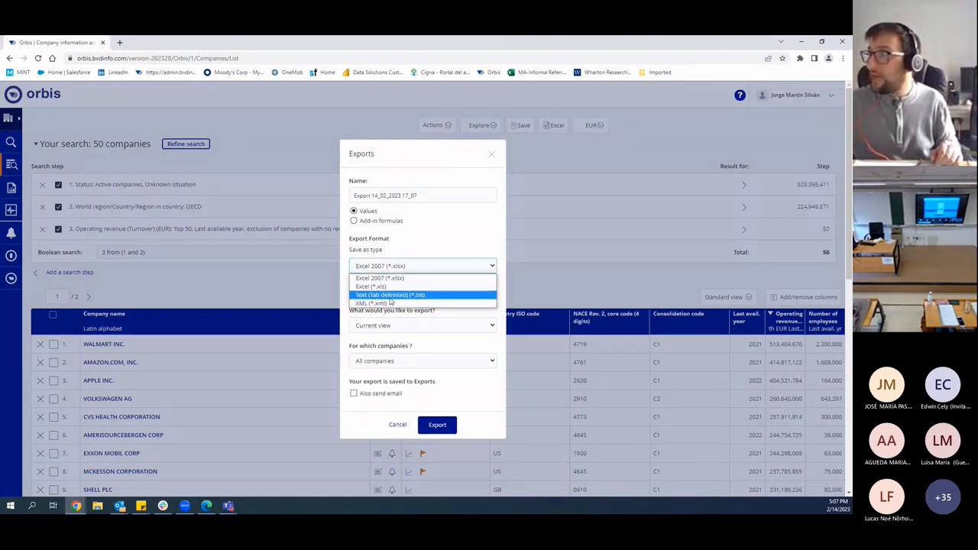
pyautogui.click(491, 154)
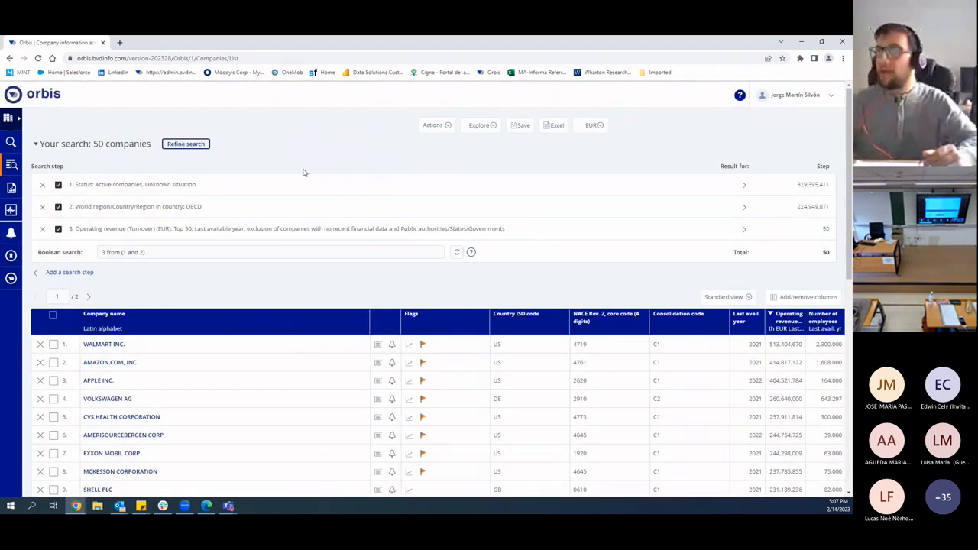
# Open the column editor for the company list and review the columns currently included.
pyautogui.scroll(-1, 298, 191)
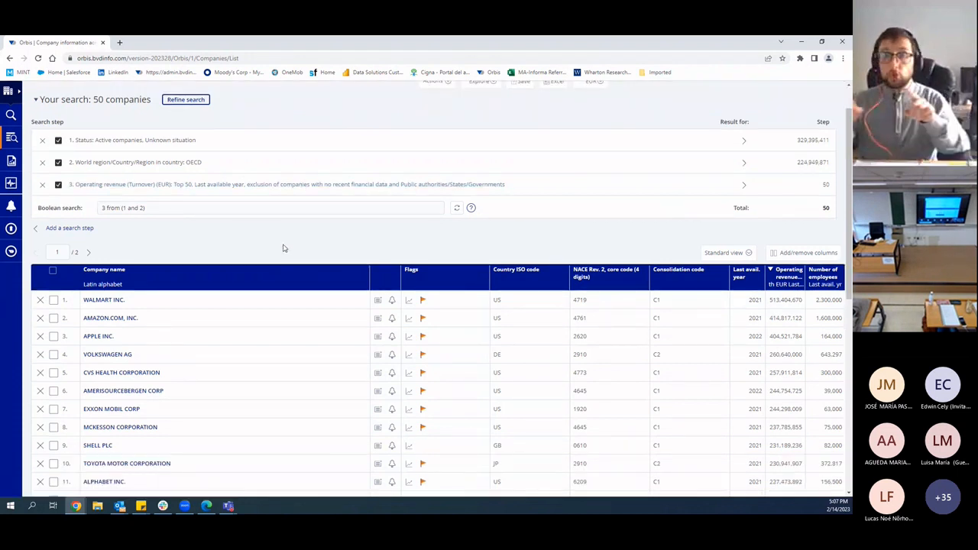
pyautogui.scroll(-1, 284, 260)
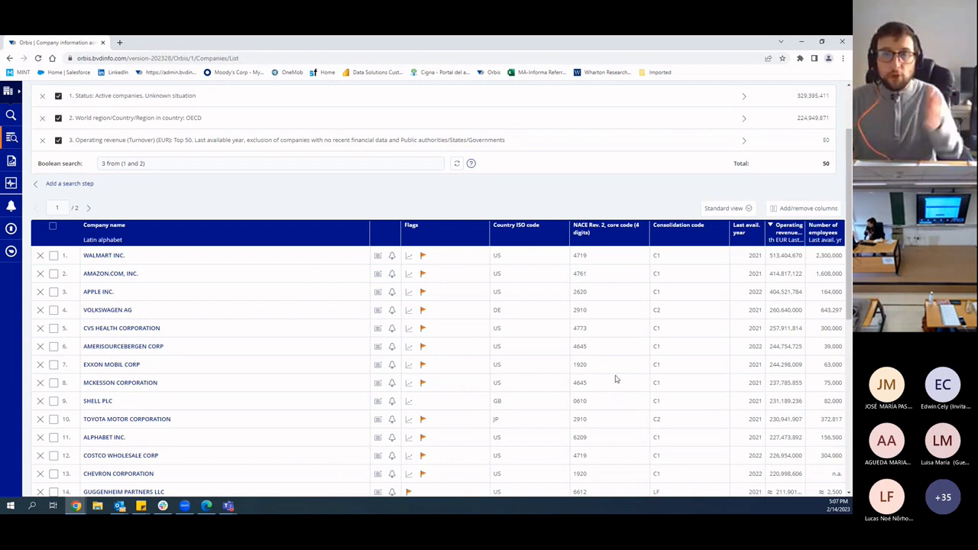
pyautogui.scroll(2, 409, 362)
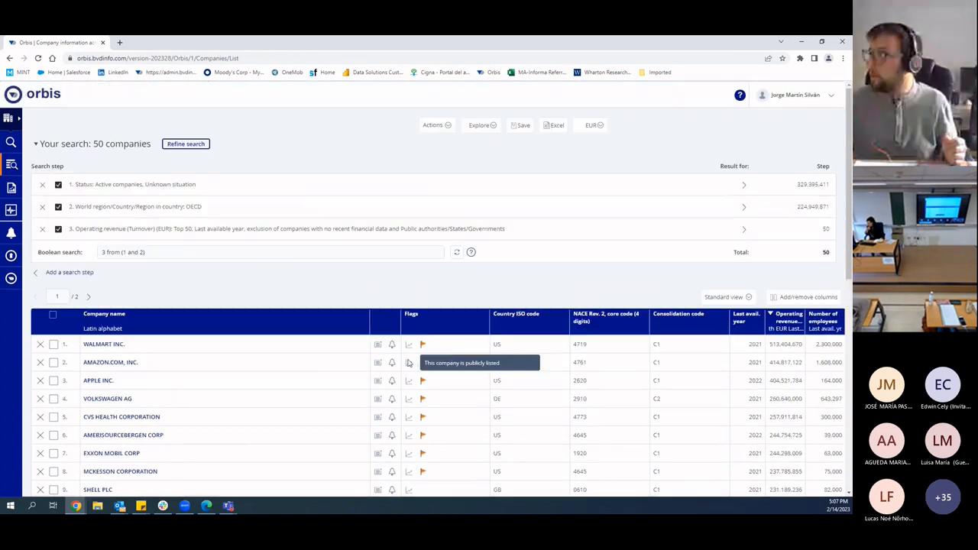
pyautogui.click(795, 302)
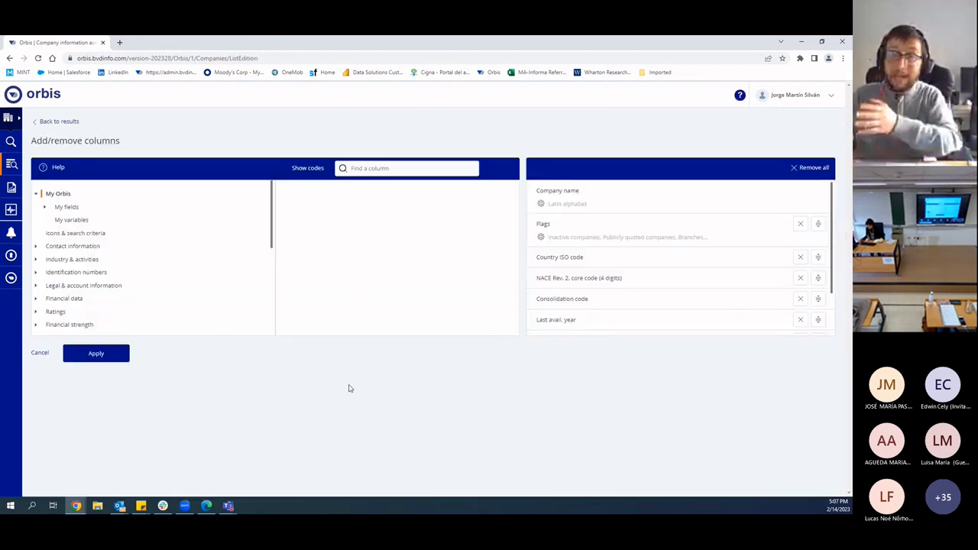
pyautogui.scroll(-1, 571, 192)
pyautogui.scroll(1, 573, 201)
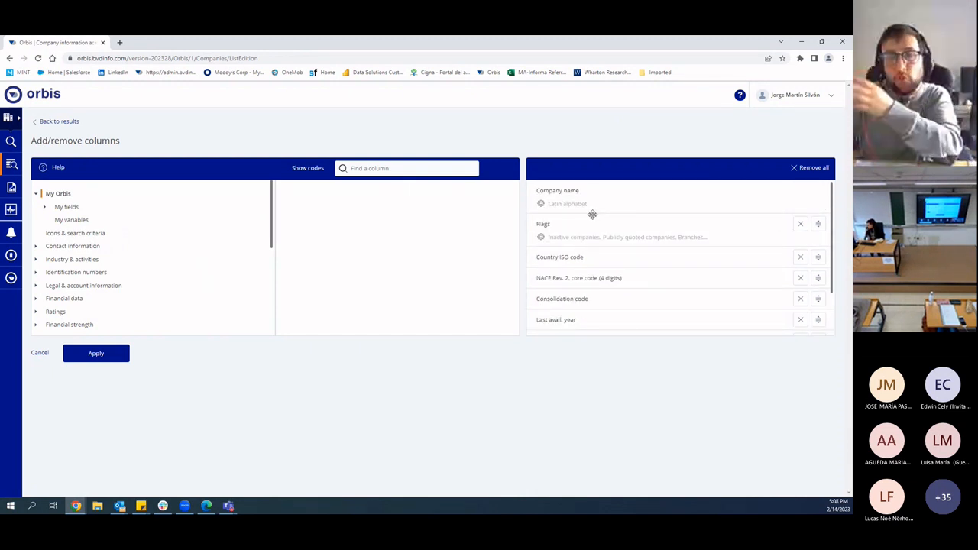
pyautogui.scroll(-1, 597, 252)
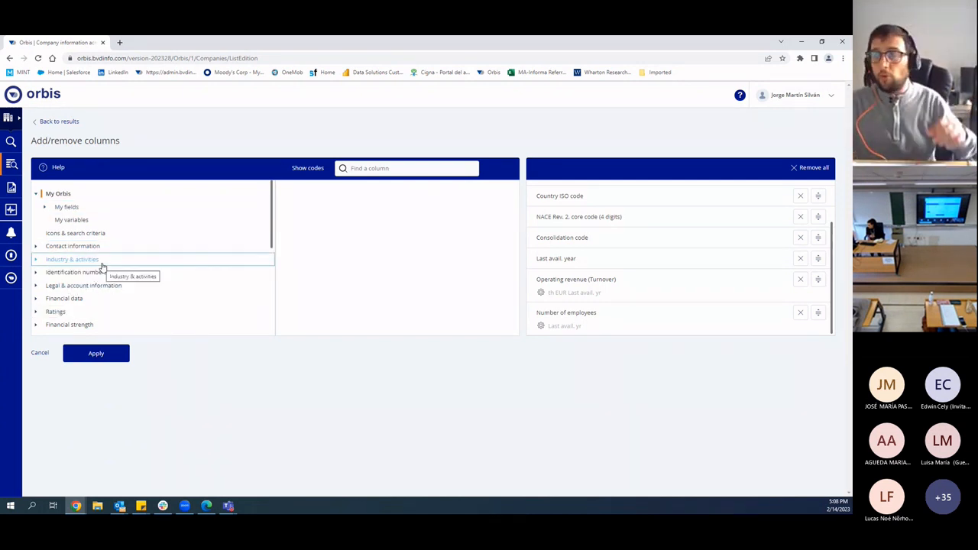
pyautogui.scroll(2, 639, 320)
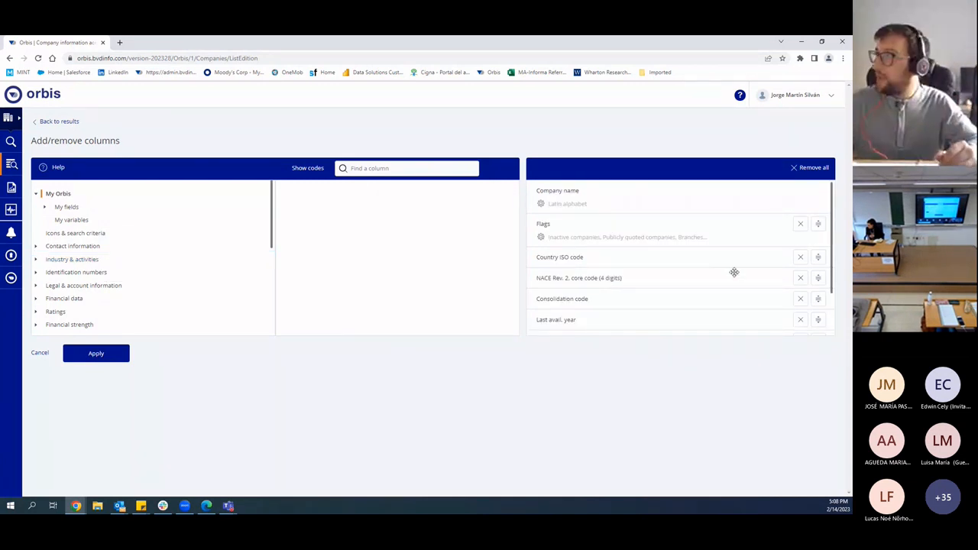
# Remove every column from Flags through Number of employees, keeping only Company name.
pyautogui.click(800, 227)
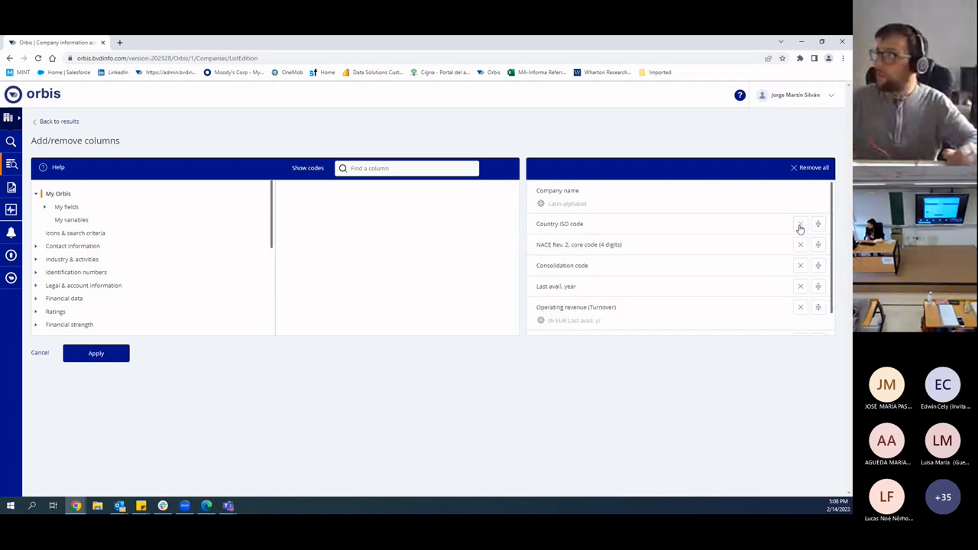
pyautogui.click(800, 227)
pyautogui.click(800, 227)
pyautogui.click(801, 227)
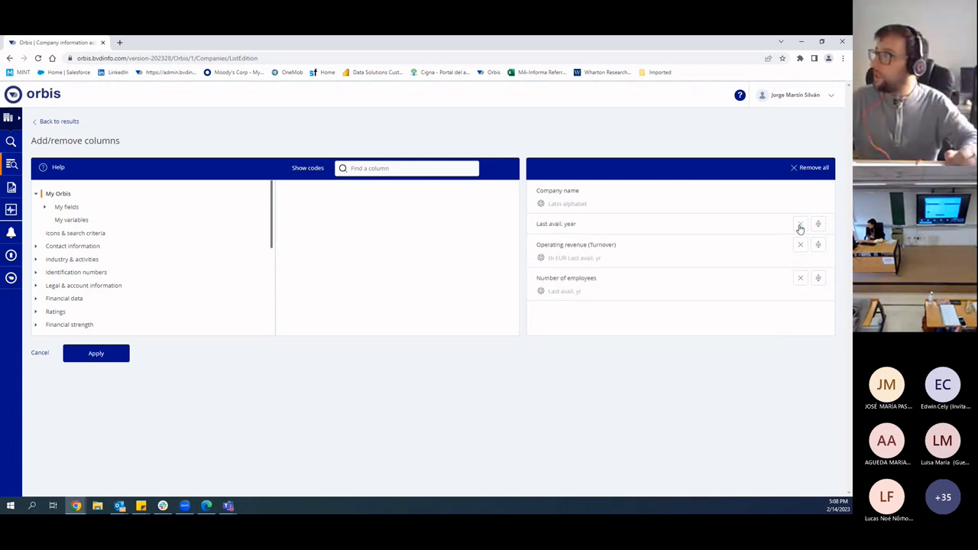
pyautogui.click(800, 227)
pyautogui.click(800, 227)
pyautogui.click(800, 227)
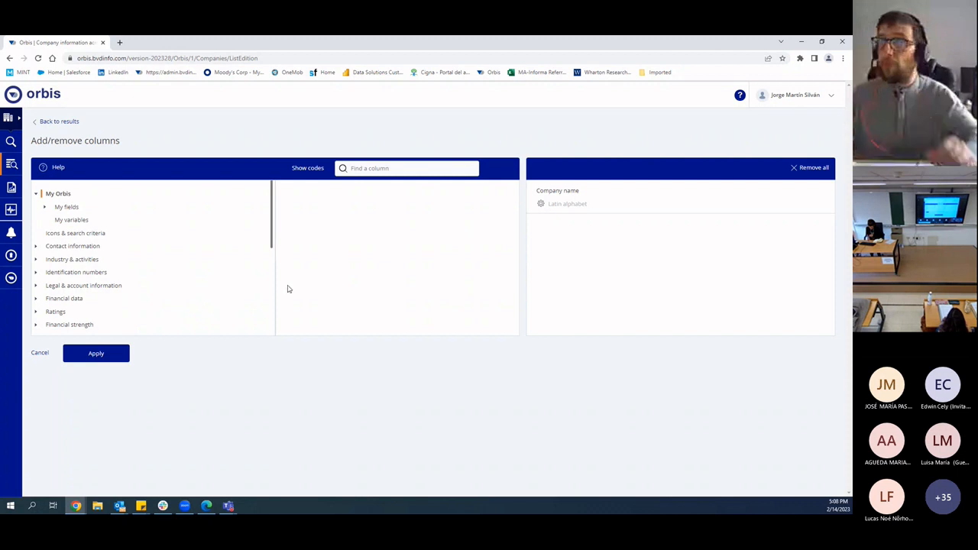
# Open the column options for Fixed assets from the corporate balance sheet assets in the global standard format financial data.
pyautogui.scroll(-1, 109, 257)
pyautogui.scroll(1, 145, 284)
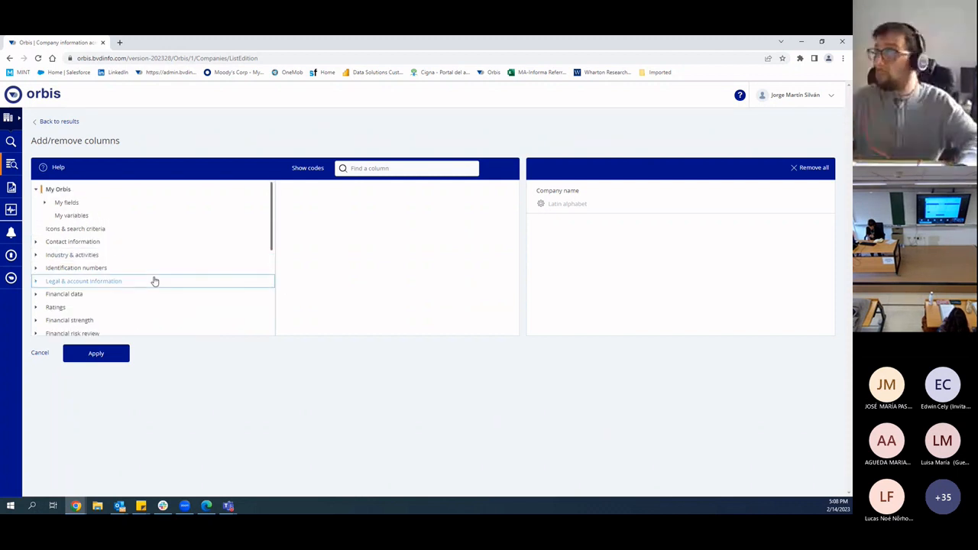
pyautogui.scroll(-1, 154, 282)
pyautogui.click(36, 269)
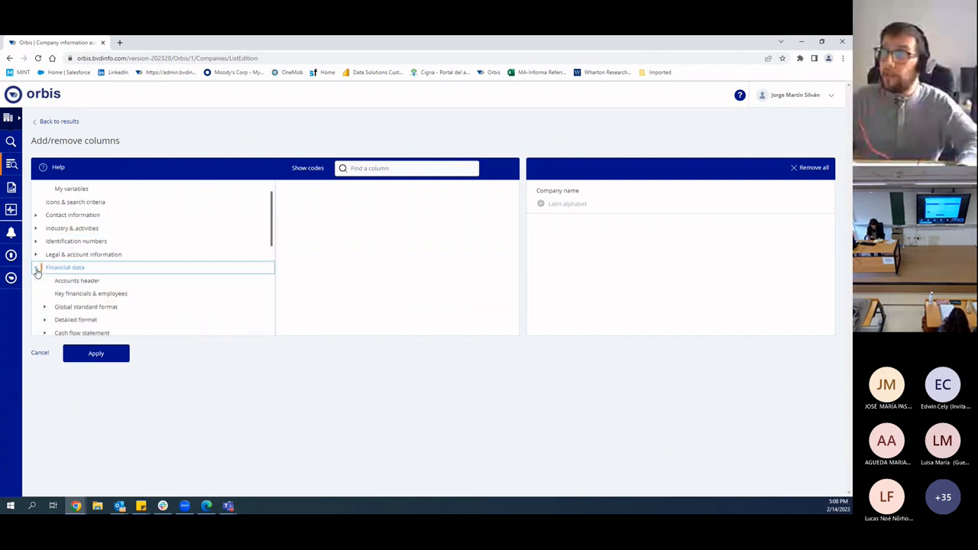
pyautogui.scroll(-1, 66, 282)
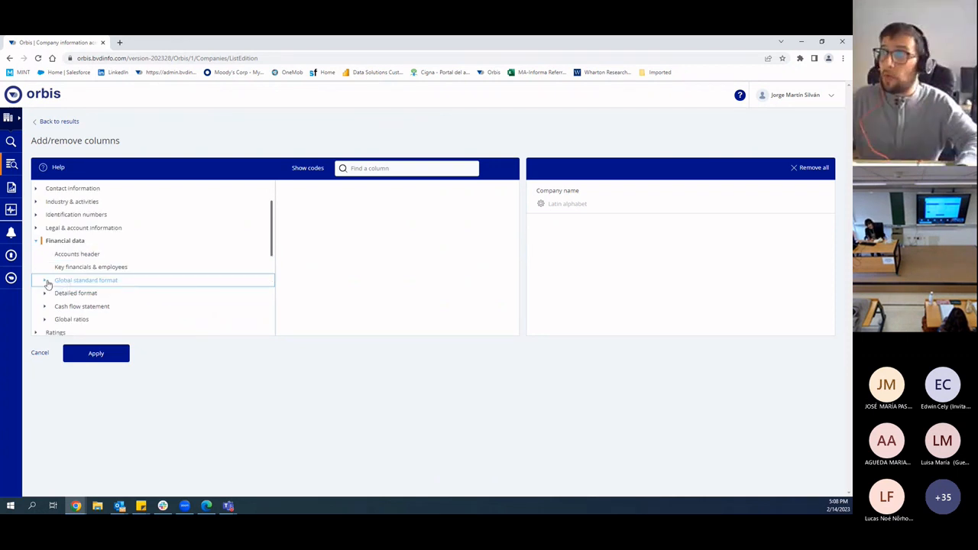
pyautogui.click(48, 283)
pyautogui.scroll(-1, 77, 292)
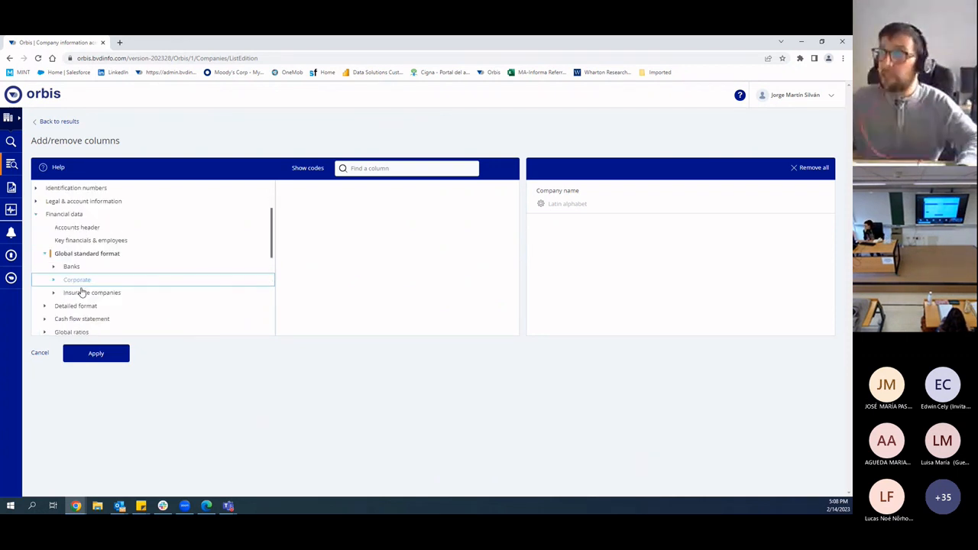
pyautogui.click(54, 279)
pyautogui.scroll(-1, 150, 282)
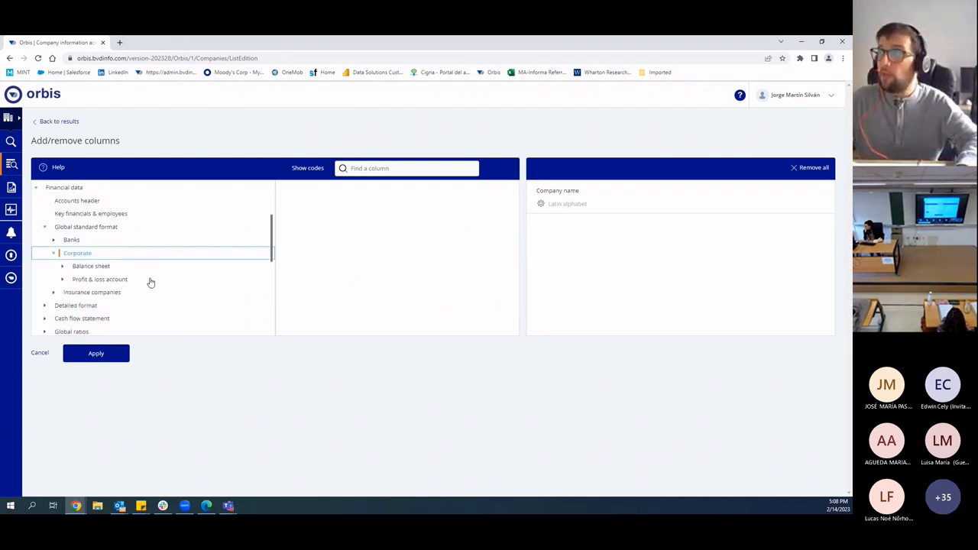
pyautogui.click(63, 266)
pyautogui.scroll(-2, 108, 251)
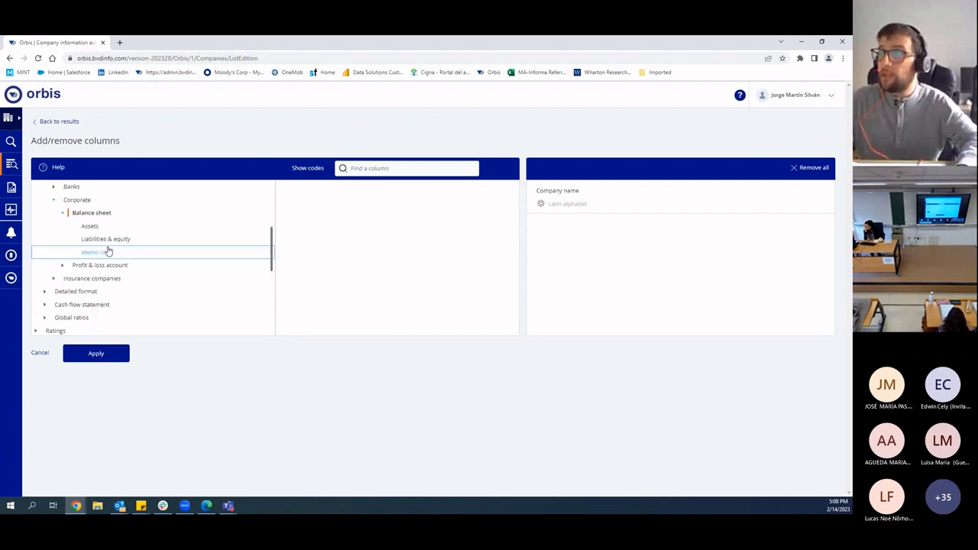
pyautogui.click(90, 226)
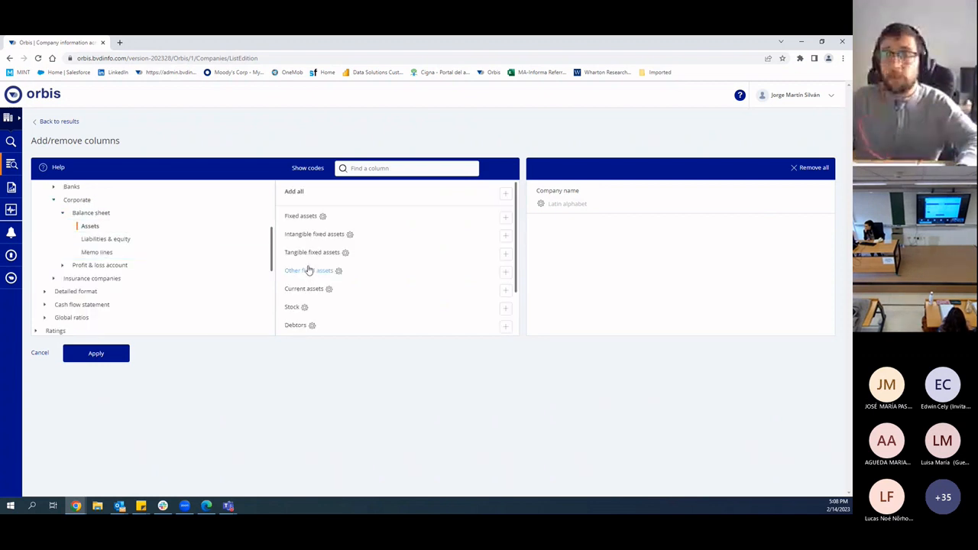
pyautogui.click(506, 221)
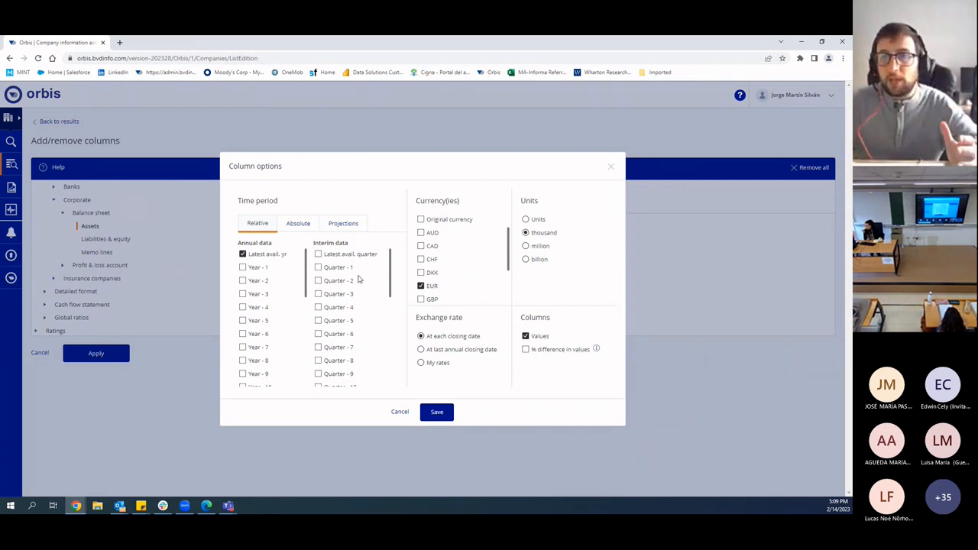
# Add the relative annual periods Year - 1 through Year - 4 to the Fixed assets column.
pyautogui.click(242, 267)
pyautogui.click(243, 280)
pyautogui.click(242, 293)
pyautogui.click(242, 306)
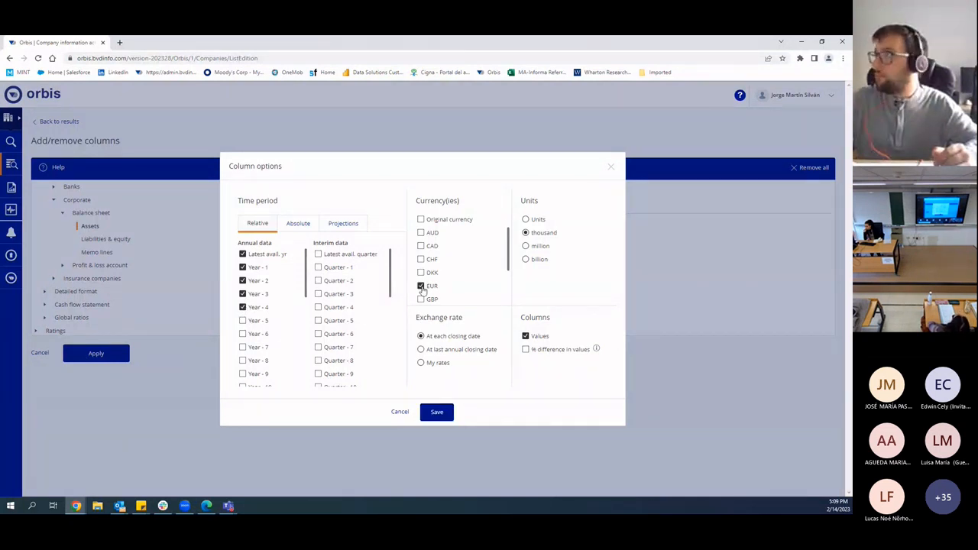
# Add Fixed assets columns in million GBP for the absolute years 2022 through 2015.
pyautogui.click(534, 246)
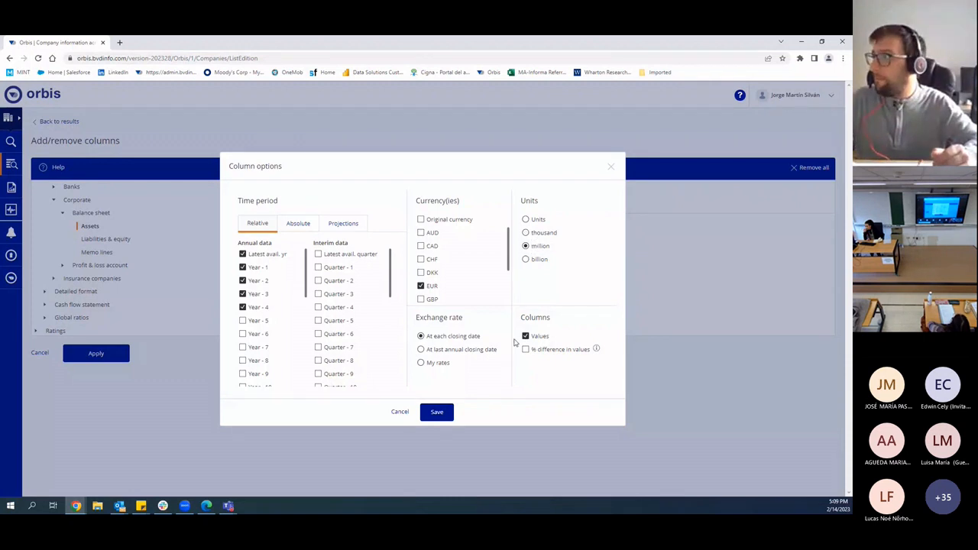
pyautogui.click(297, 224)
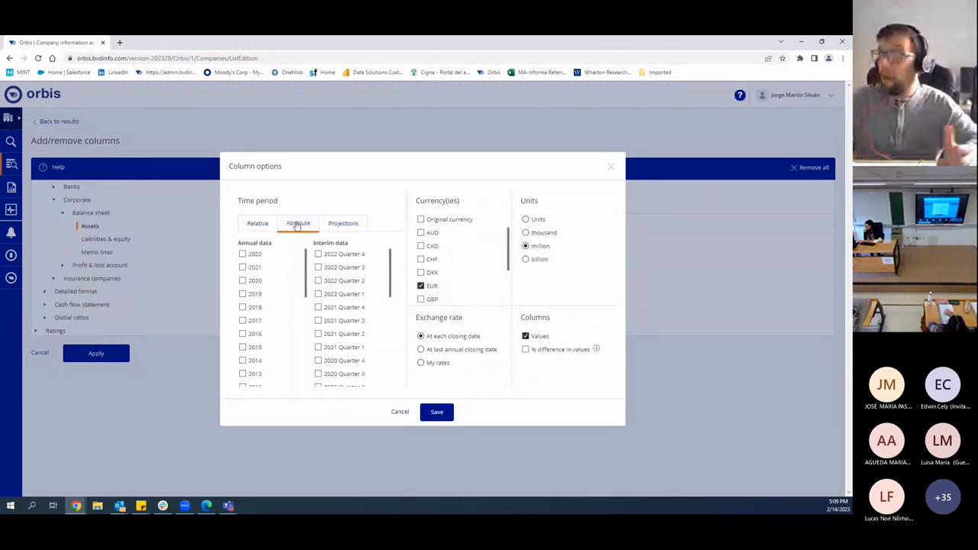
pyautogui.click(242, 254)
pyautogui.click(242, 267)
pyautogui.click(242, 280)
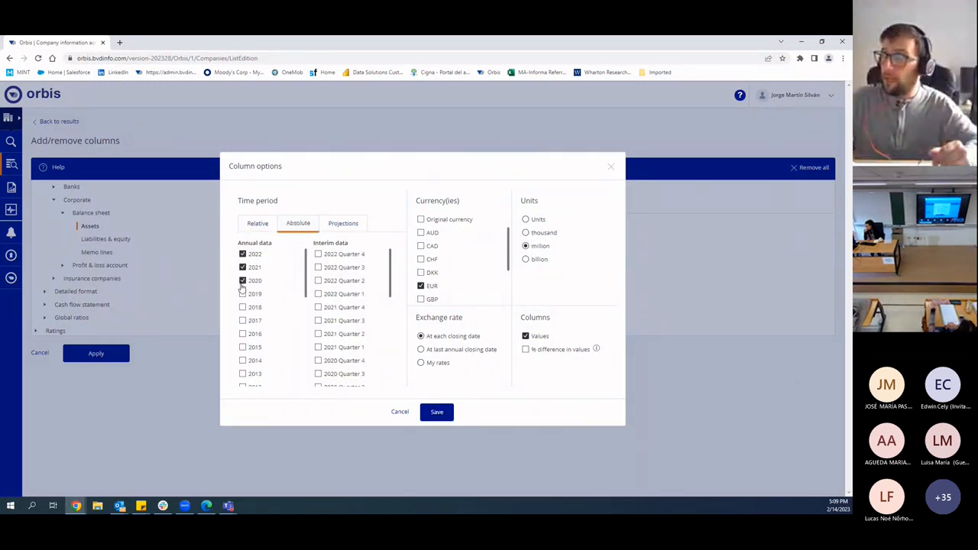
pyautogui.click(242, 294)
pyautogui.click(242, 307)
pyautogui.click(242, 320)
pyautogui.click(242, 334)
pyautogui.click(242, 347)
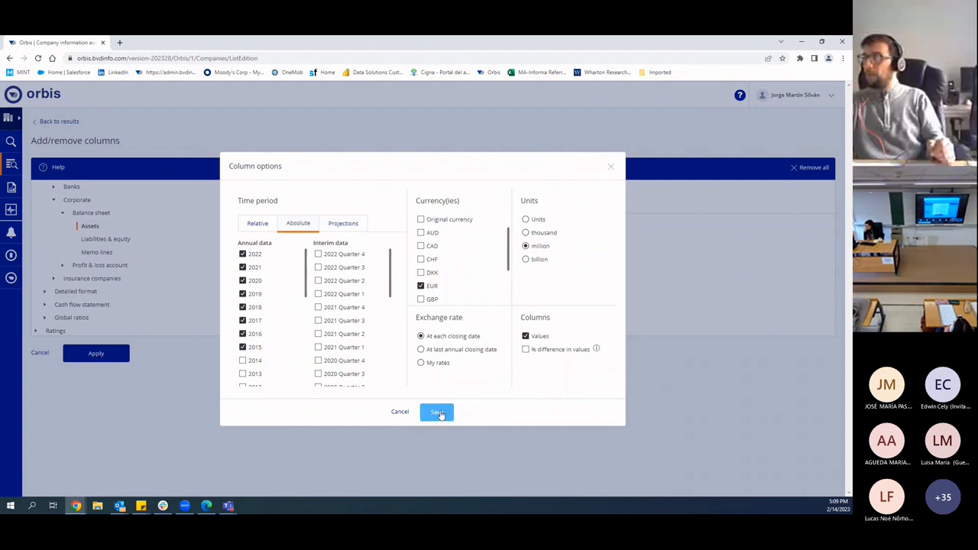
pyautogui.click(420, 286)
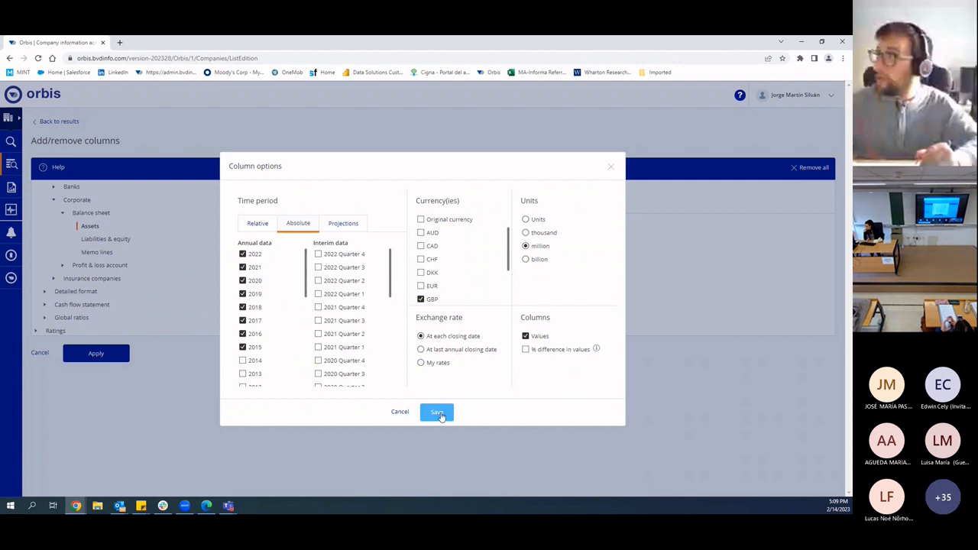
pyautogui.click(439, 414)
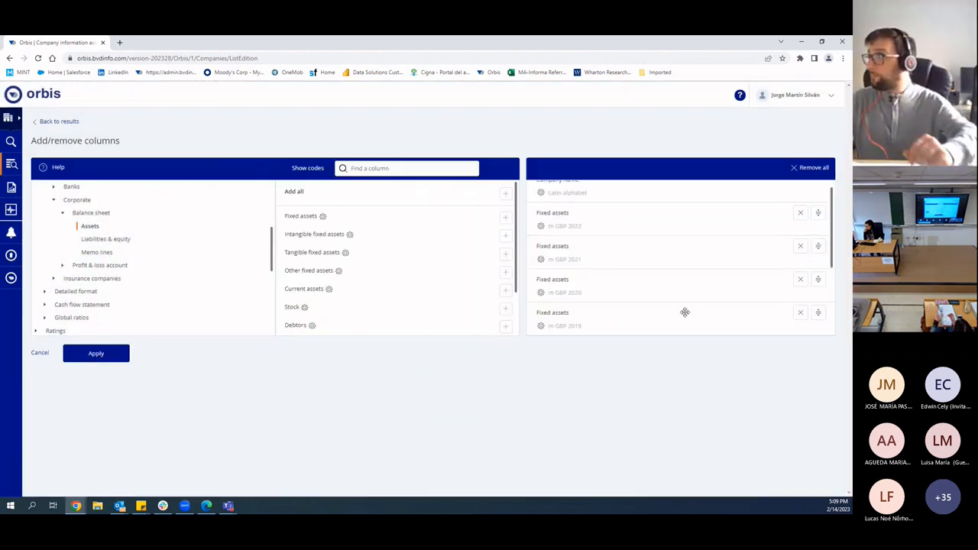
# Review the Fixed assets columns in the selection and the other available column categories.
pyautogui.scroll(2, 692, 237)
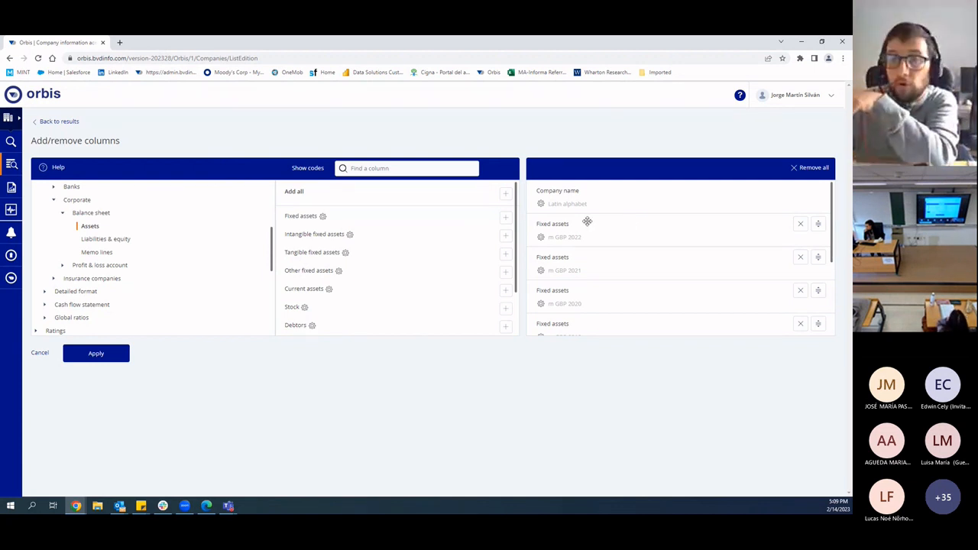
pyautogui.scroll(-1, 592, 225)
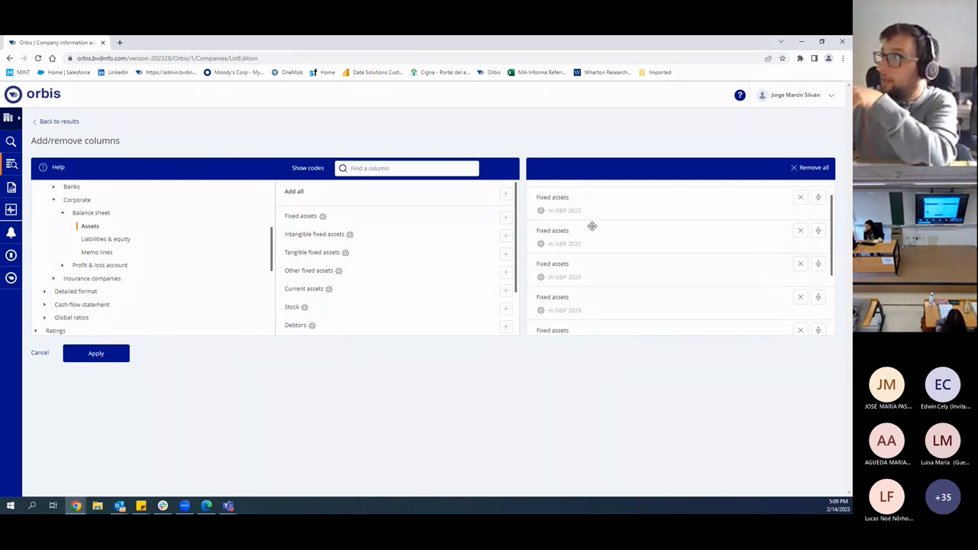
pyautogui.scroll(1, 591, 226)
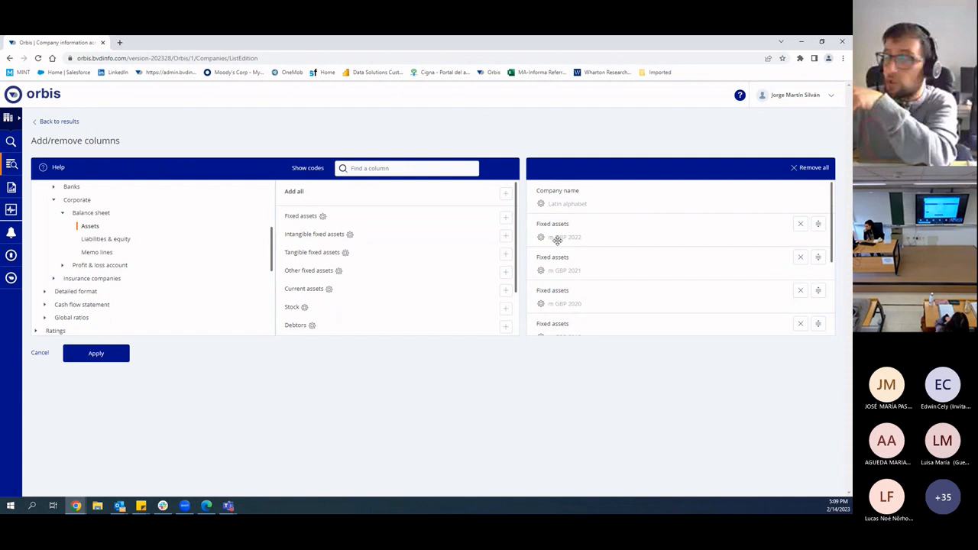
pyautogui.scroll(-1, 581, 236)
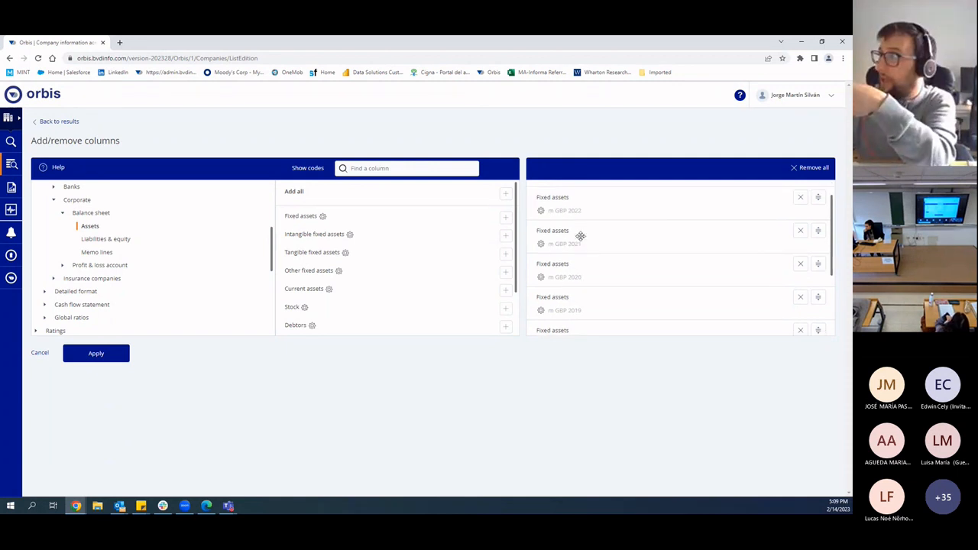
pyautogui.scroll(-2, 603, 272)
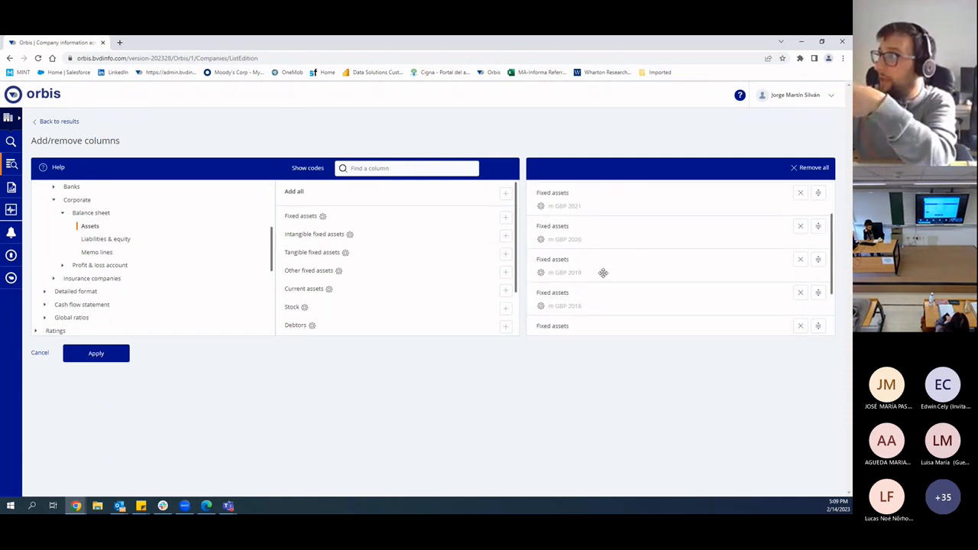
pyautogui.scroll(3, 603, 272)
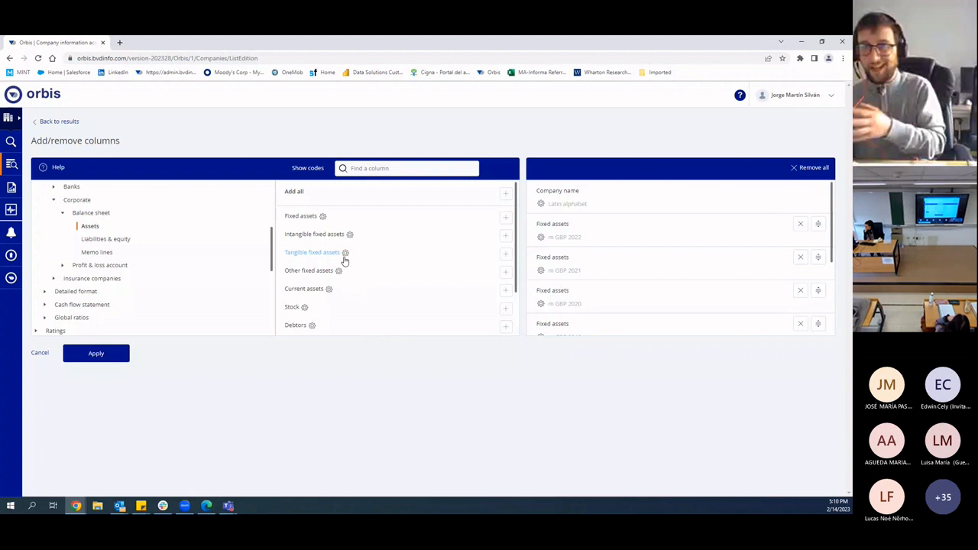
pyautogui.scroll(-3, 622, 227)
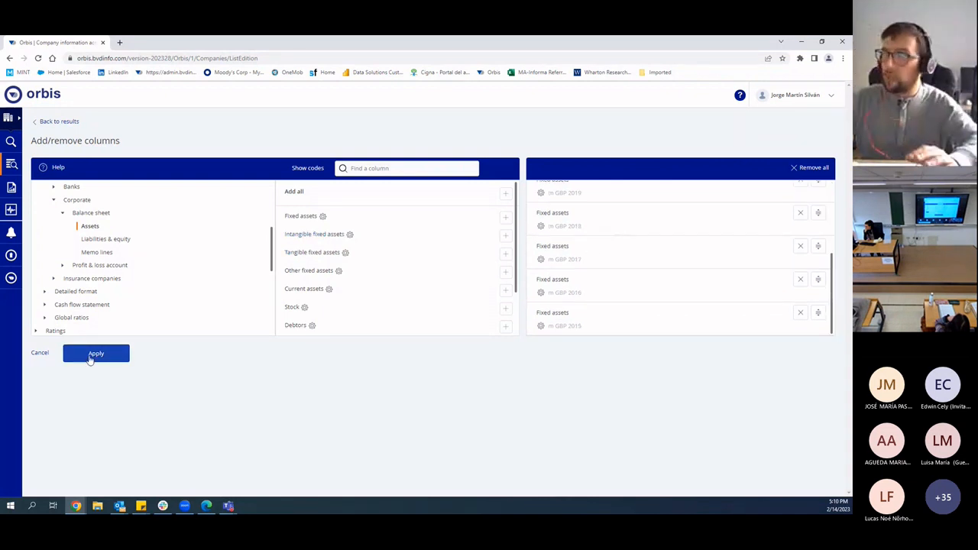
pyautogui.scroll(-2, 74, 253)
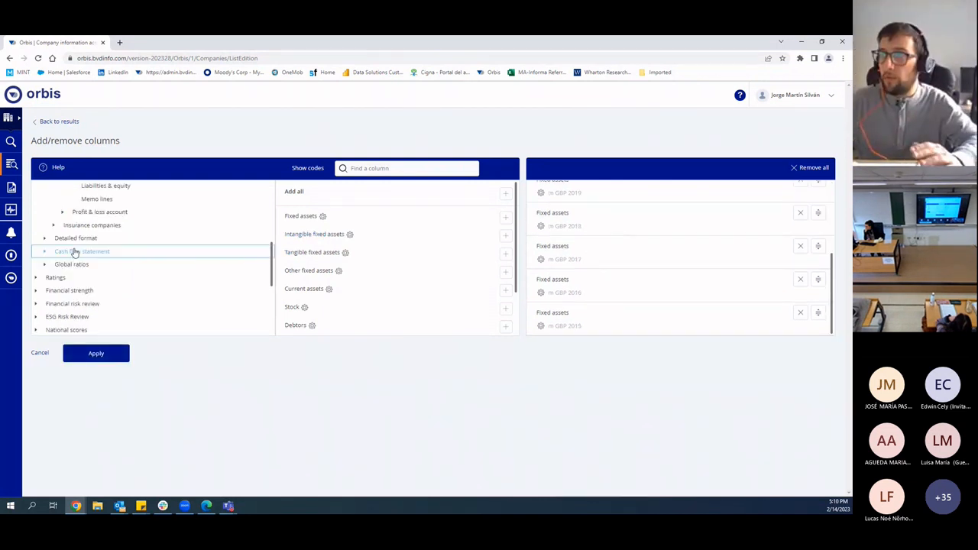
pyautogui.scroll(5, 74, 252)
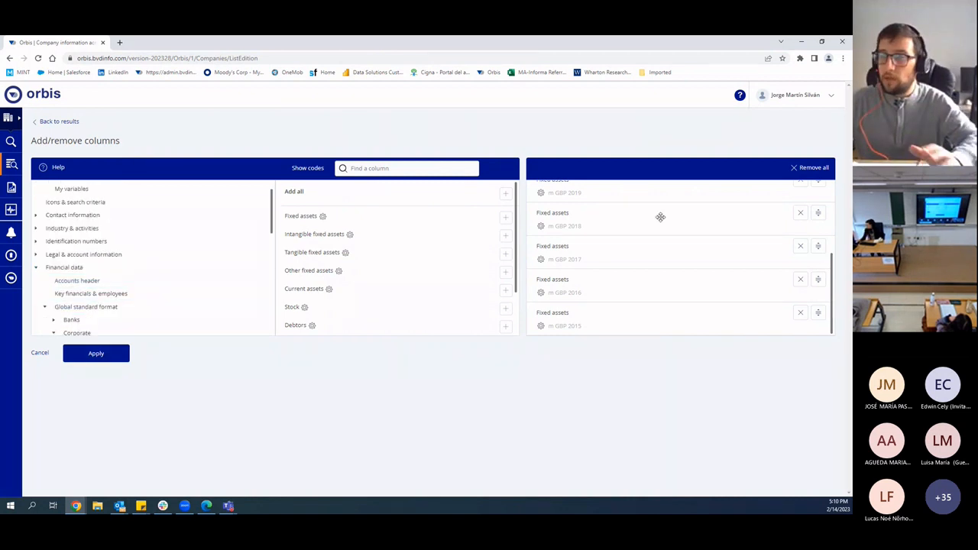
pyautogui.scroll(3, 660, 217)
pyautogui.scroll(-3, 633, 234)
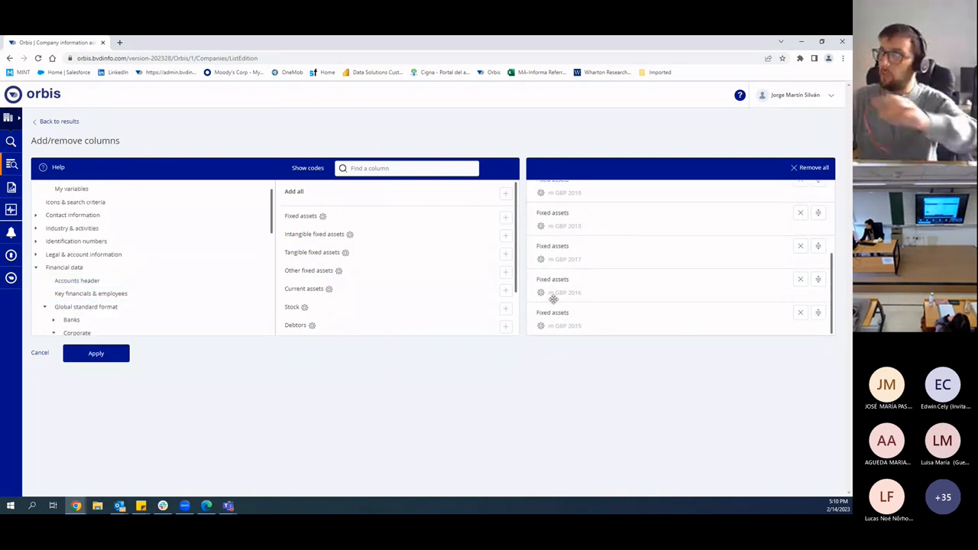
# Apply the column selection to the company list and examine the Fixed assets values by year.
pyautogui.click(95, 353)
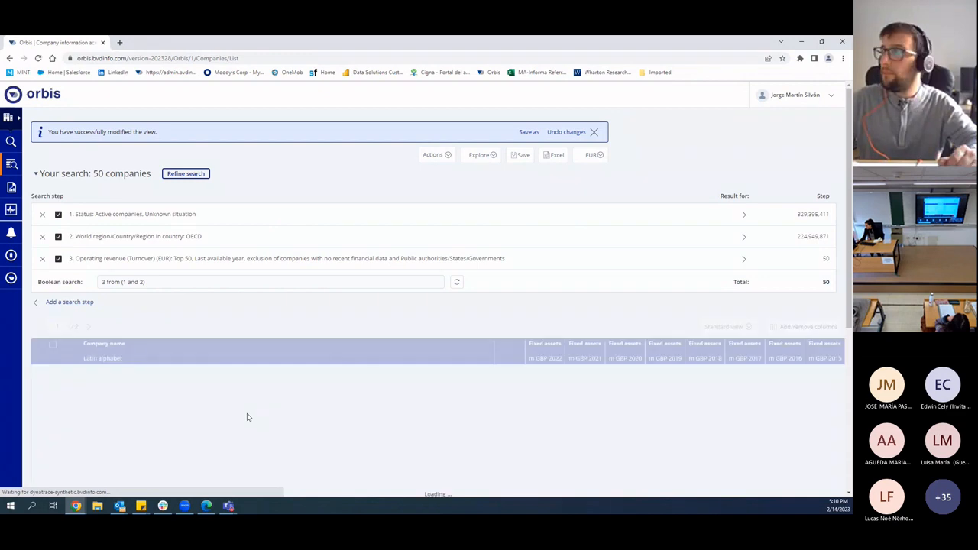
pyautogui.scroll(-2, 384, 349)
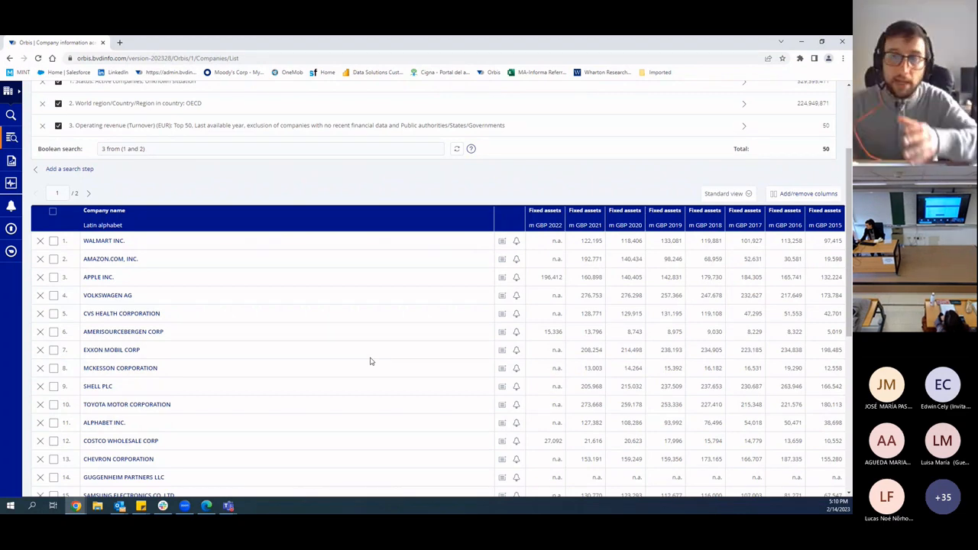
pyautogui.scroll(2, 345, 337)
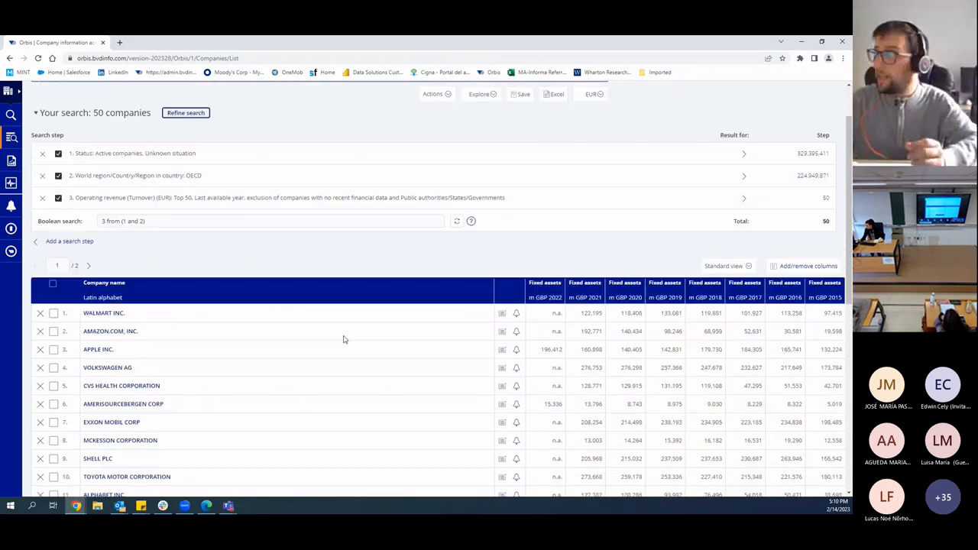
pyautogui.scroll(-2, 343, 367)
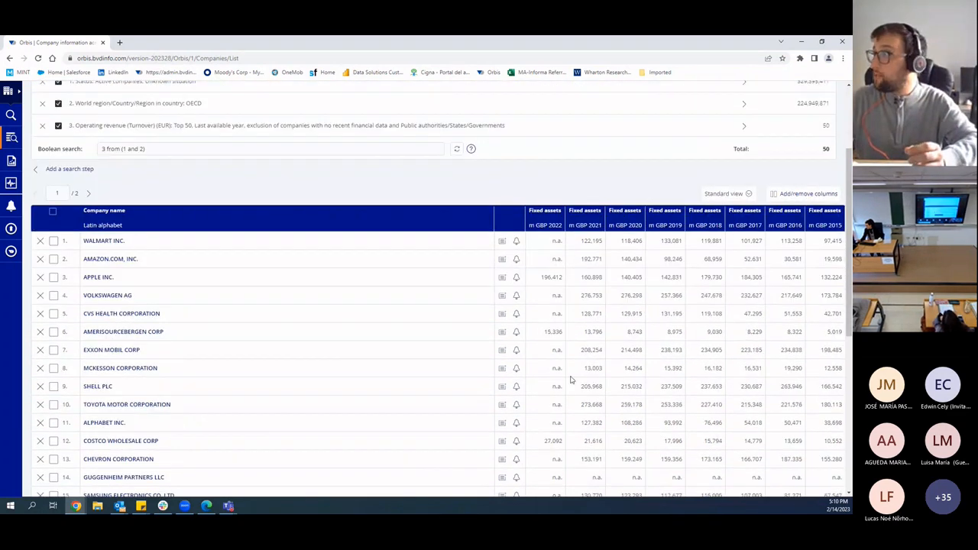
pyautogui.scroll(-1, 634, 319)
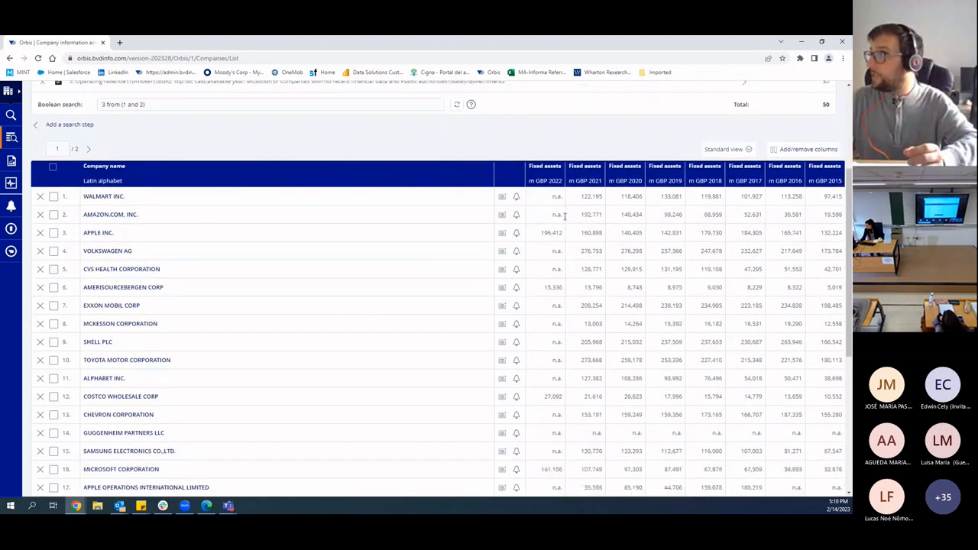
pyautogui.scroll(2, 341, 273)
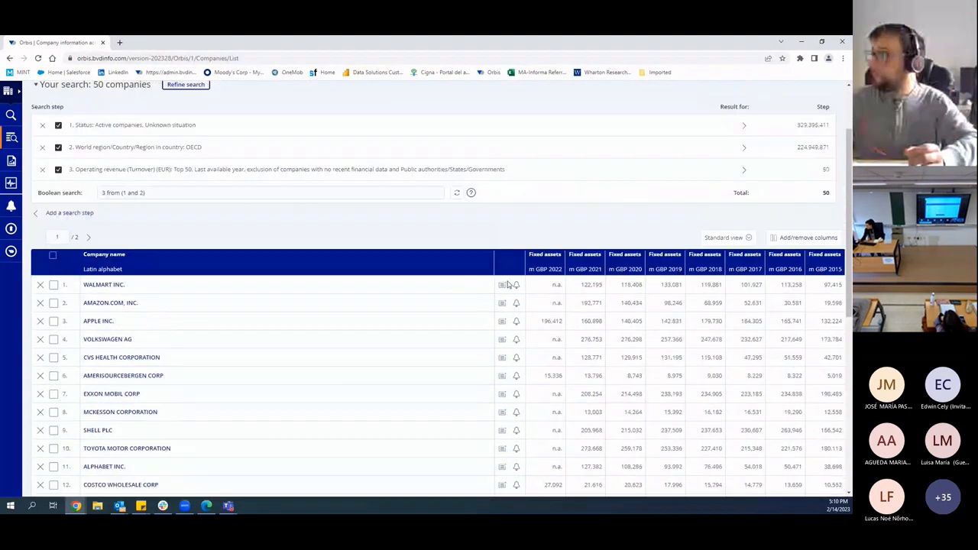
pyautogui.scroll(1, 250, 284)
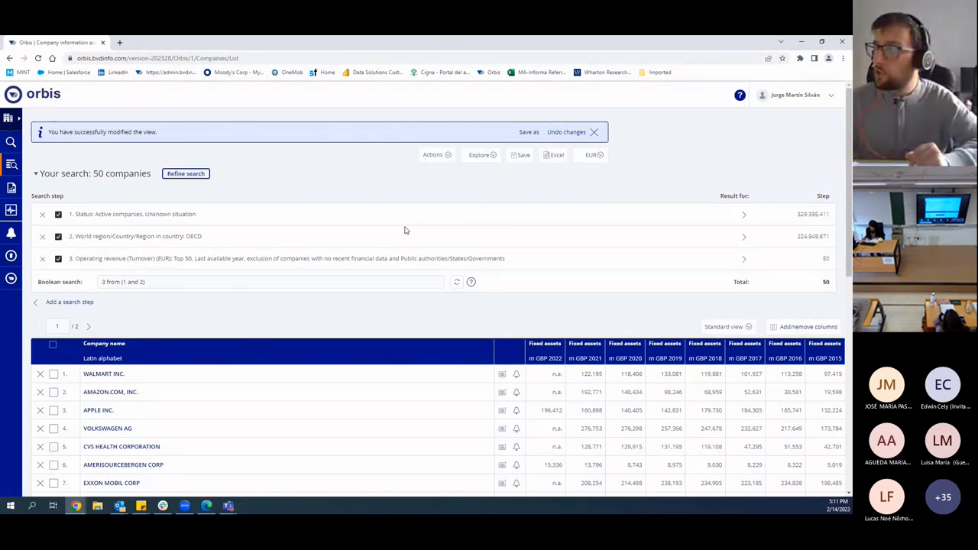
# Save the modified column layout as a new view named OCDE_top50_fixedassets.
pyautogui.click(527, 135)
pyautogui.click(365, 288)
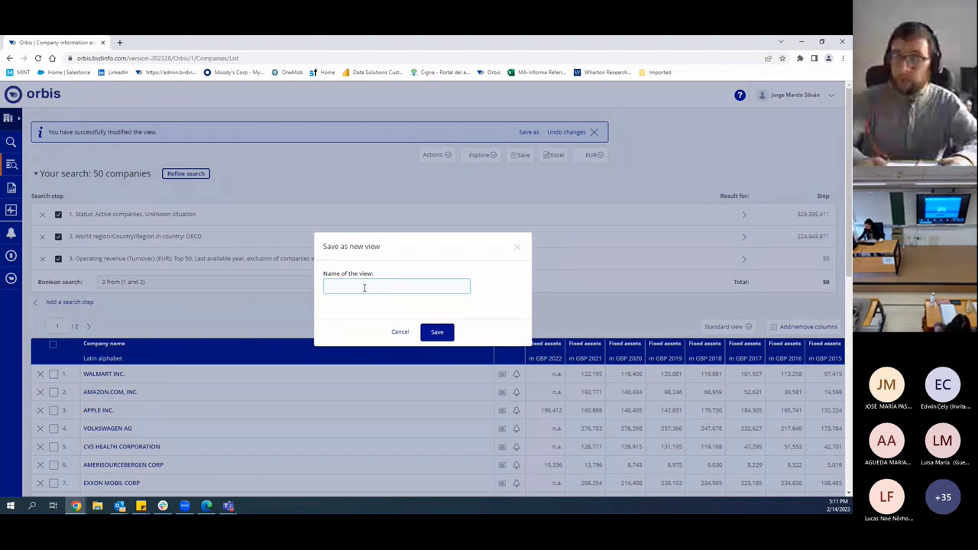
pyautogui.write('OCDE_top')
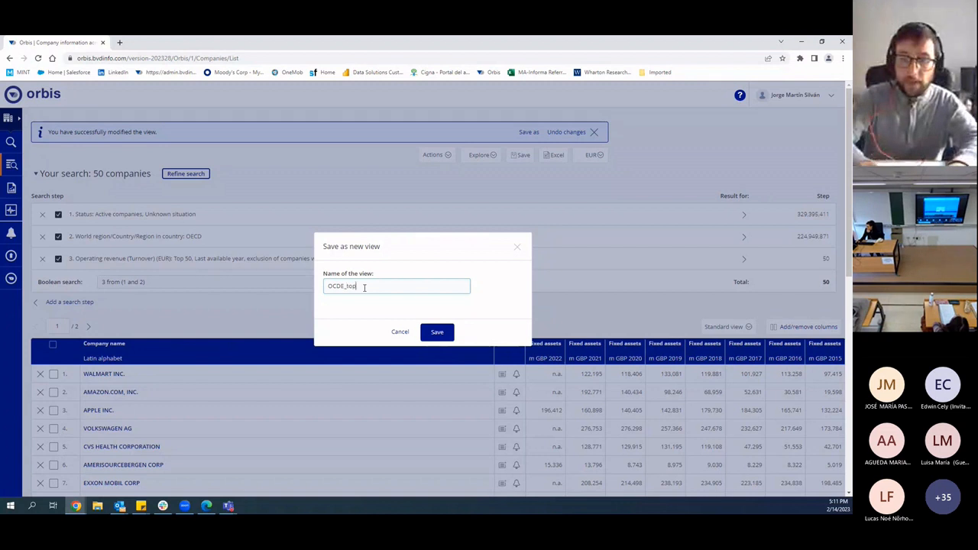
pyautogui.write('50')
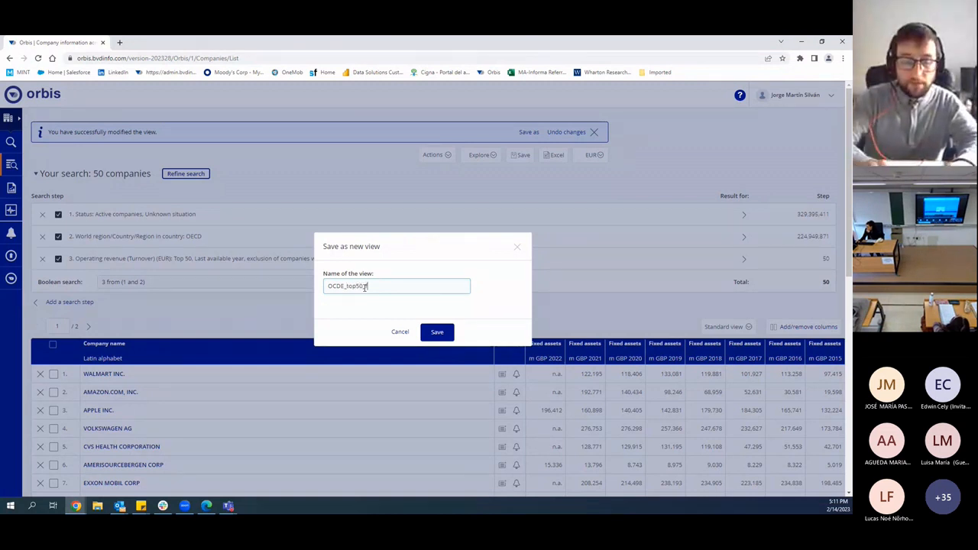
pyautogui.write('fixedassets')
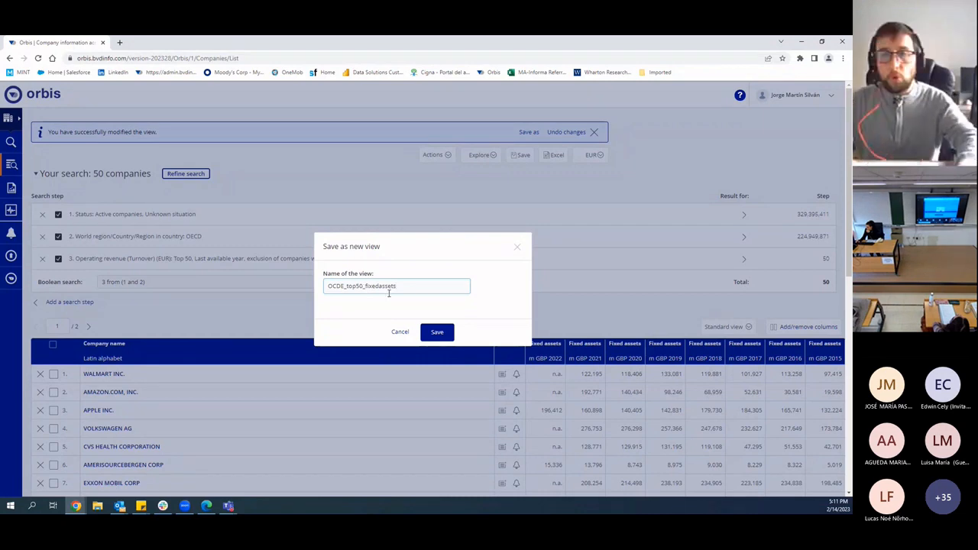
pyautogui.click(434, 333)
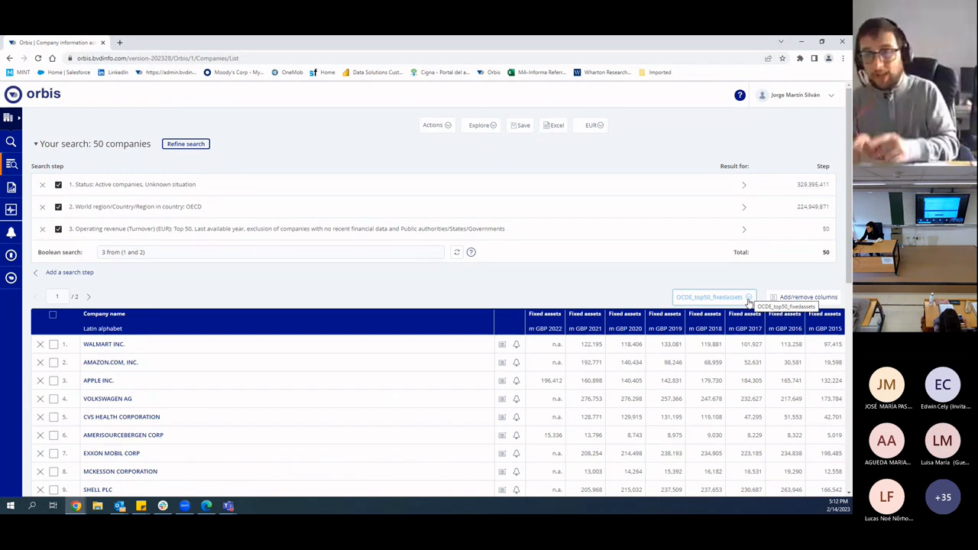
# Open the management page for saved views and export the OCDE_top50_fixedassets view as a file.
pyautogui.click(748, 298)
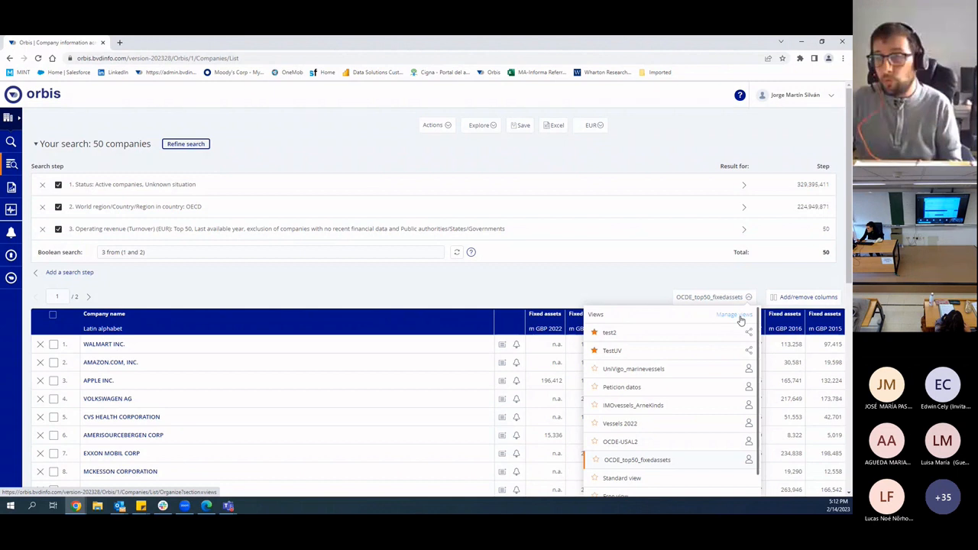
pyautogui.click(739, 318)
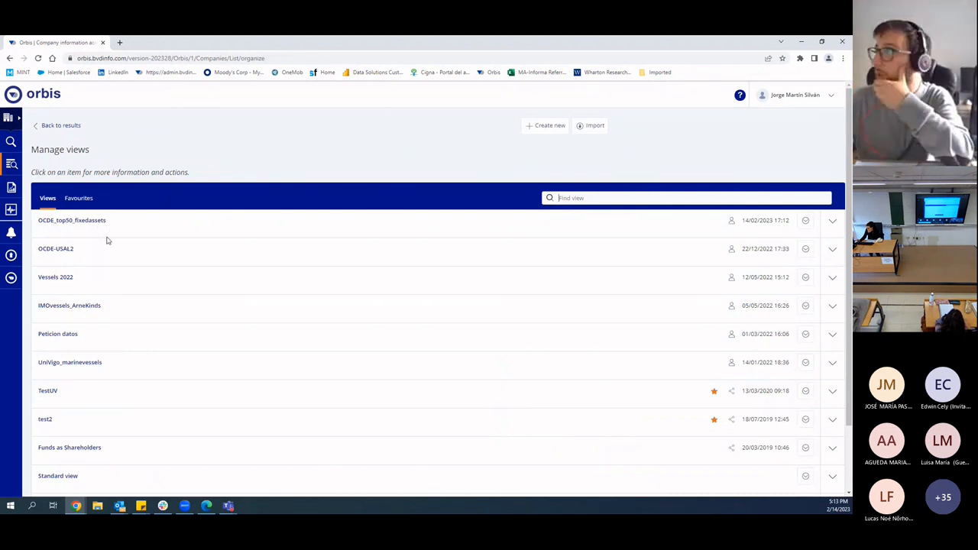
pyautogui.click(807, 225)
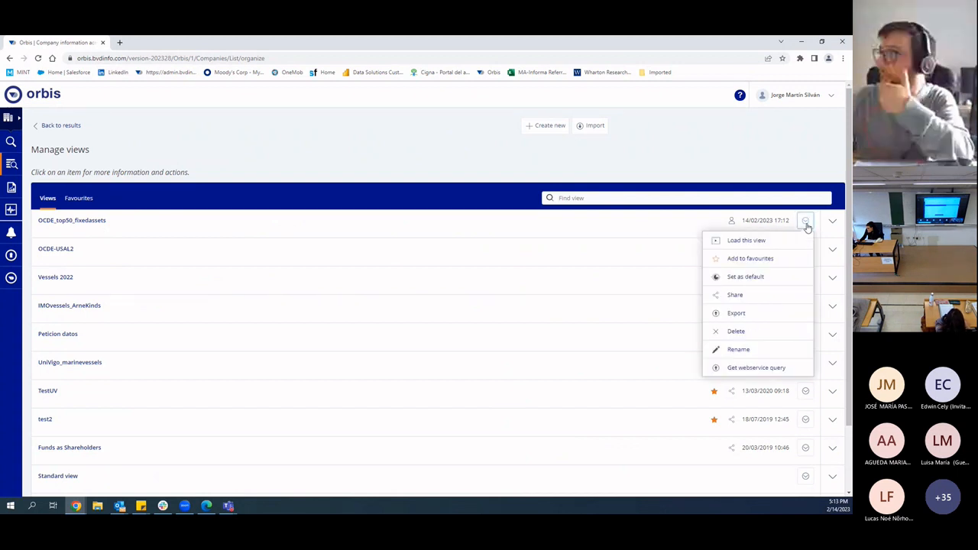
pyautogui.click(733, 318)
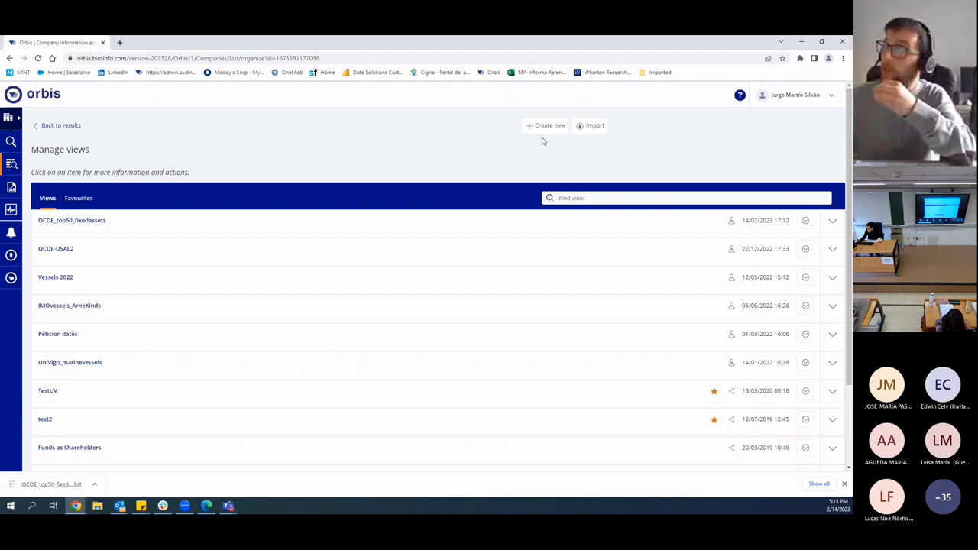
# Look at the import option for .list view files without loading one, and return through the results to the company search page.
pyautogui.click(591, 132)
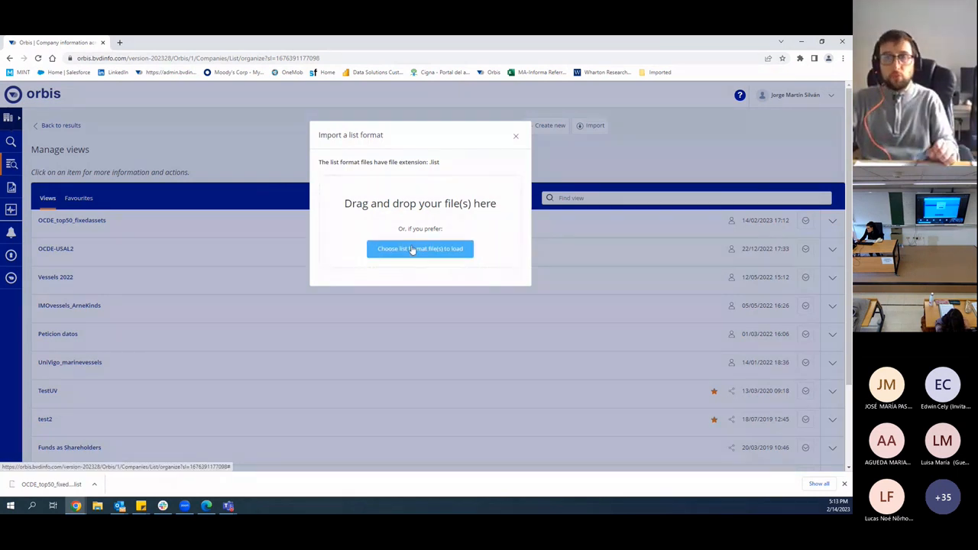
pyautogui.click(515, 140)
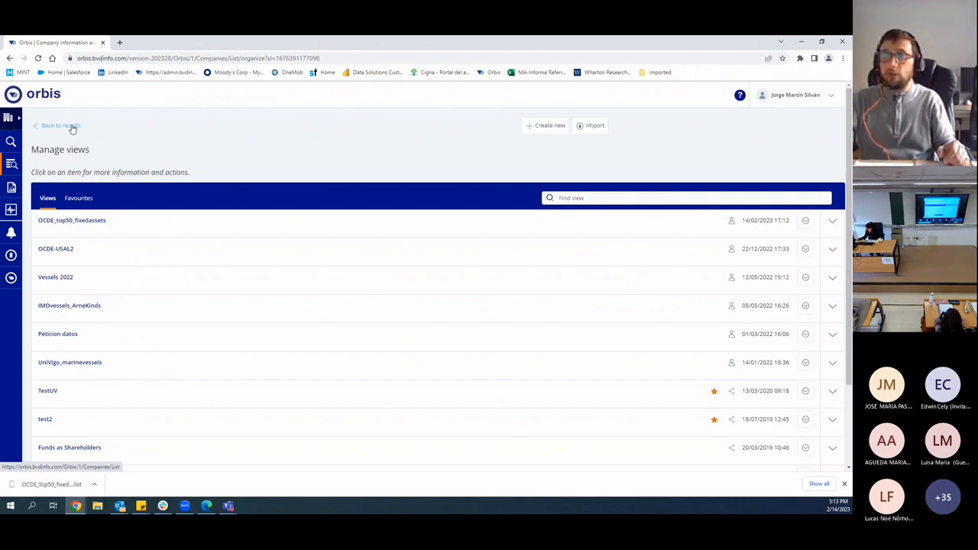
pyautogui.click(72, 129)
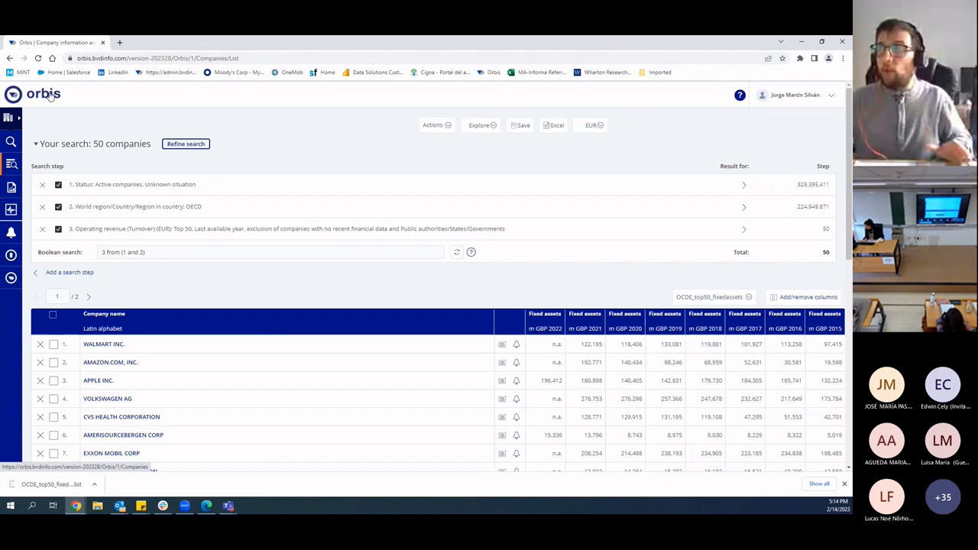
pyautogui.click(49, 94)
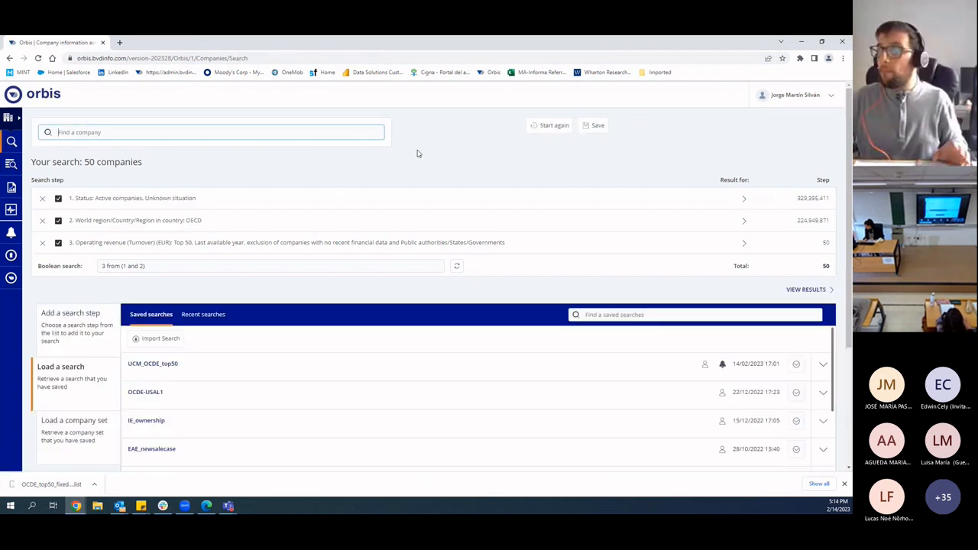